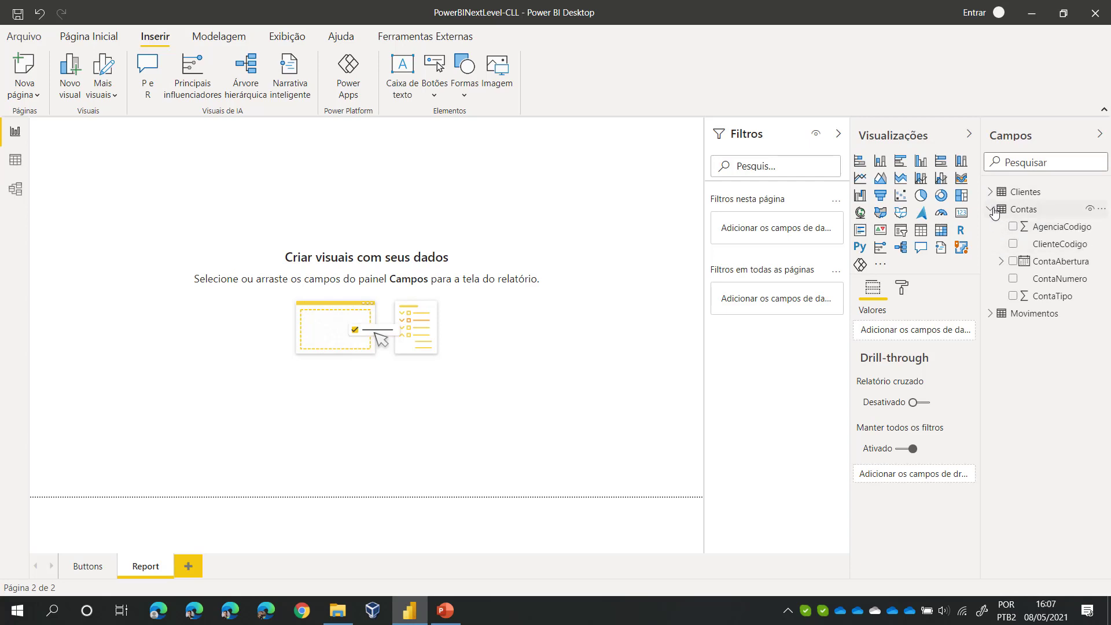
left_click(991, 209)
left_click(991, 228)
left_click(991, 228)
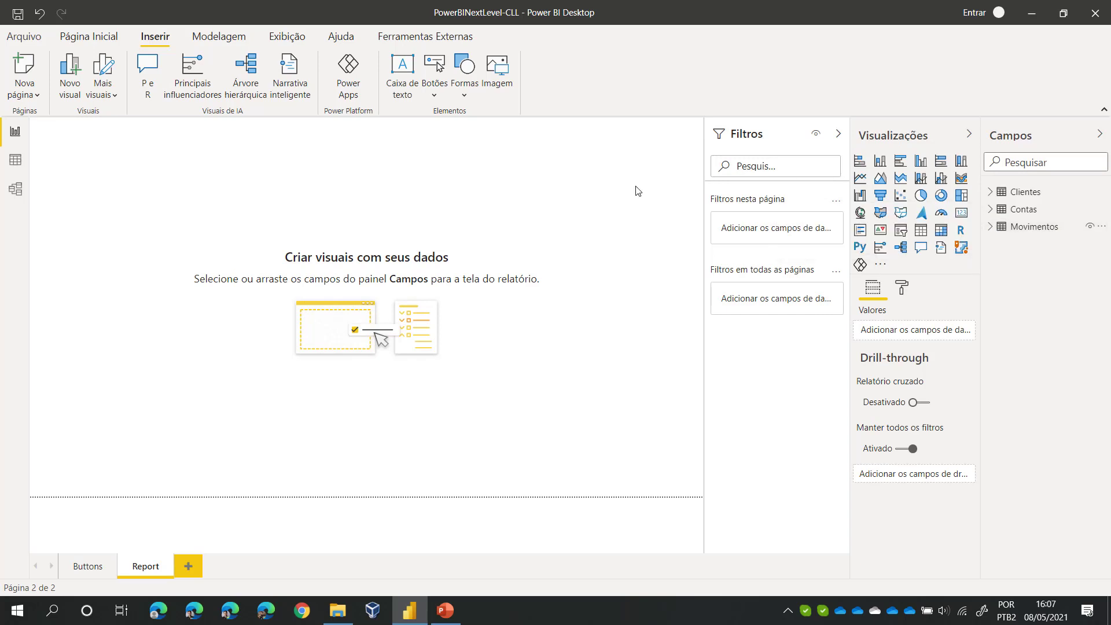
Step: Insert a blank button (Em branco), place it near the middle of the Report page and enlarge it
left_click(434, 94)
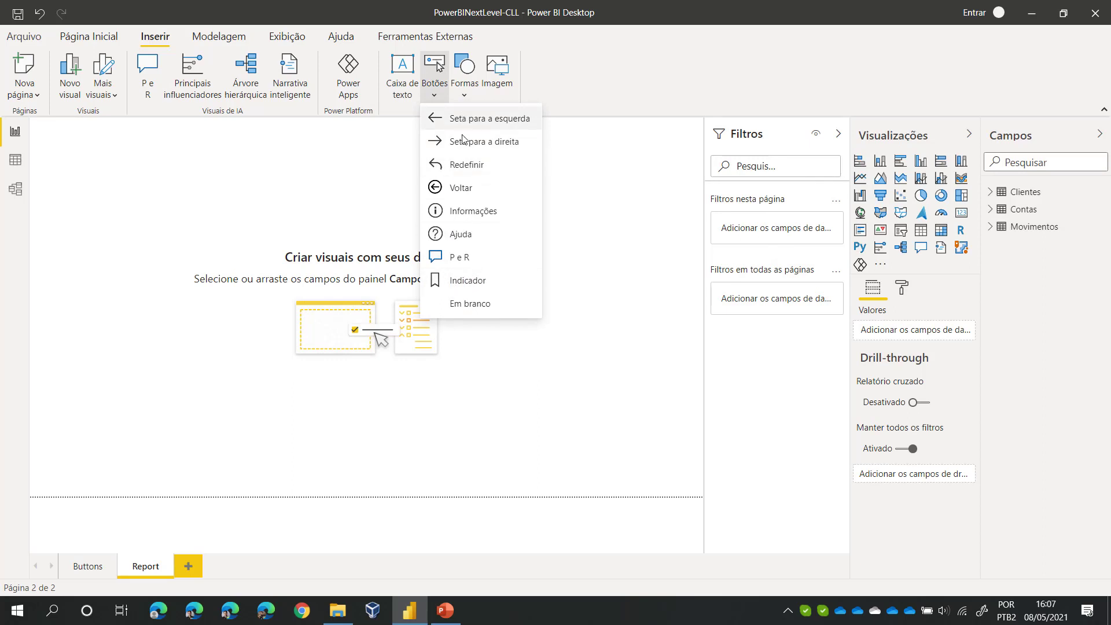
left_click(470, 303)
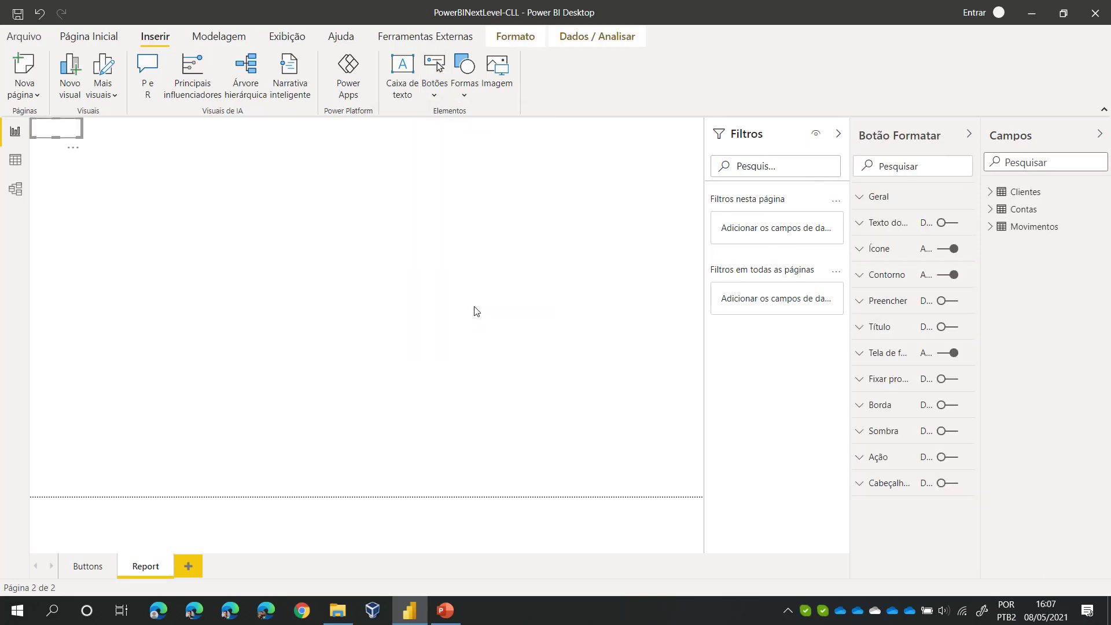
left_click_drag(68, 137, 422, 282)
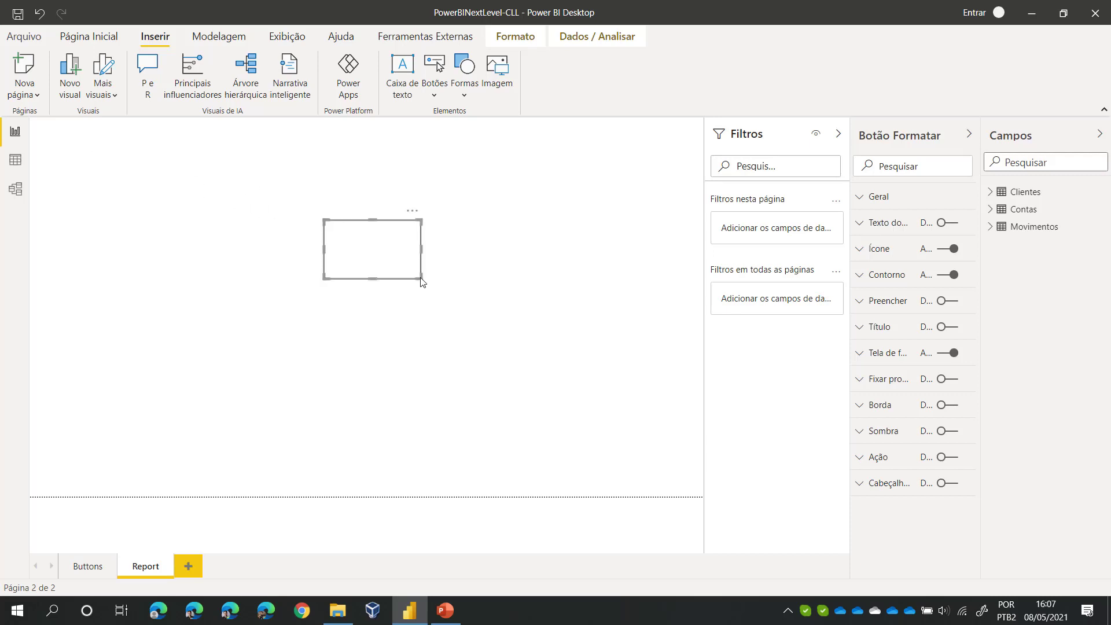
Step: Switch to File Explorer to examine the images in the Buttons folder, and return to the Power BI report
left_click(354, 607)
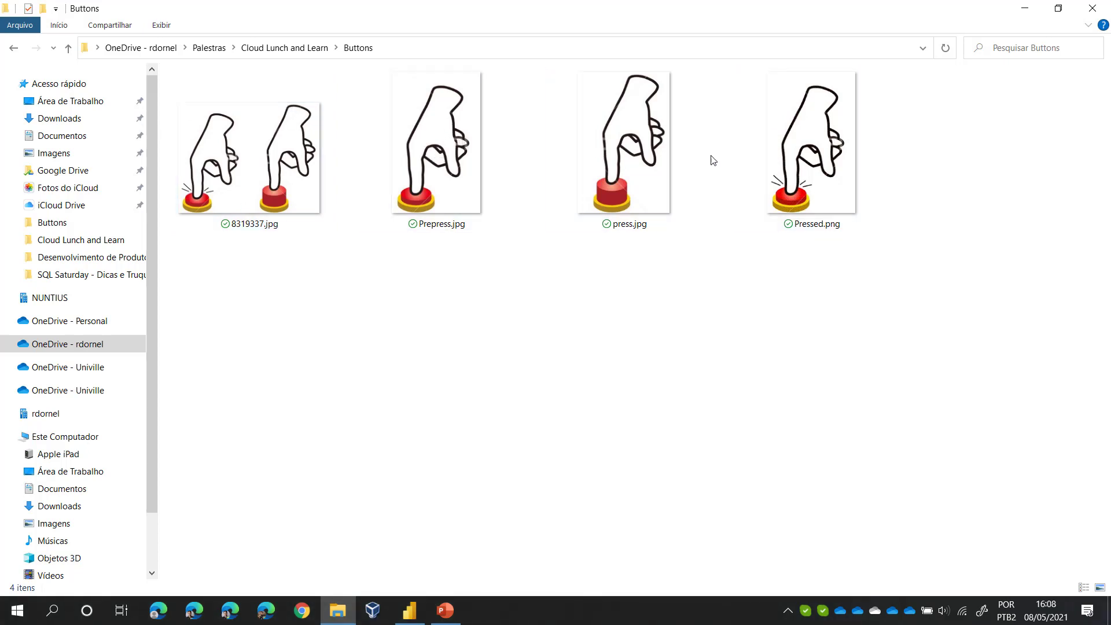
mouse_move(808, 187)
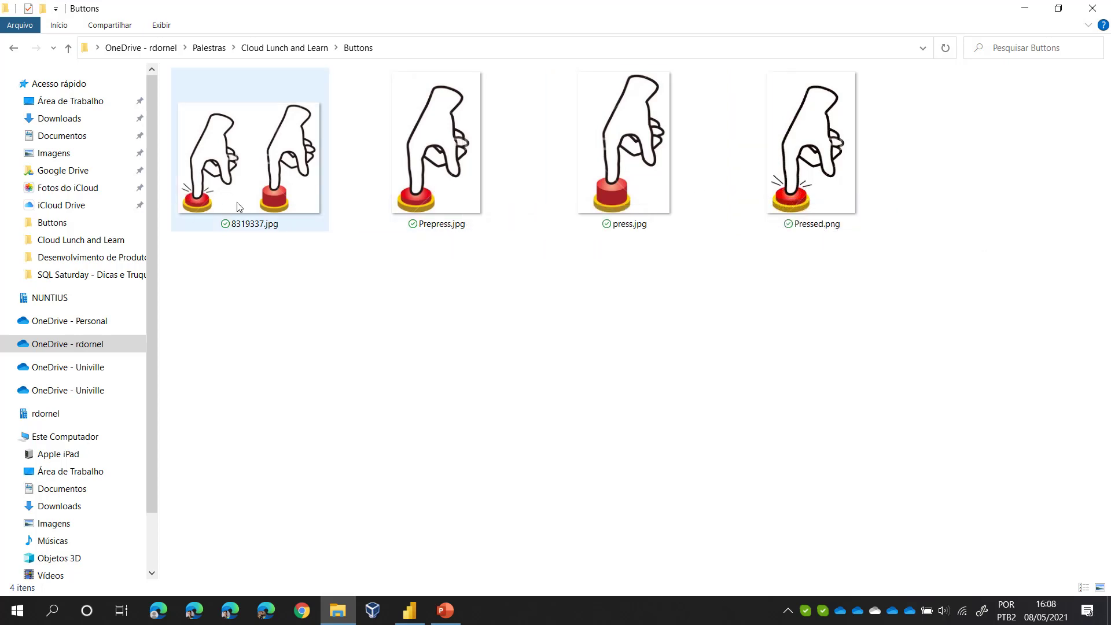
mouse_move(237, 207)
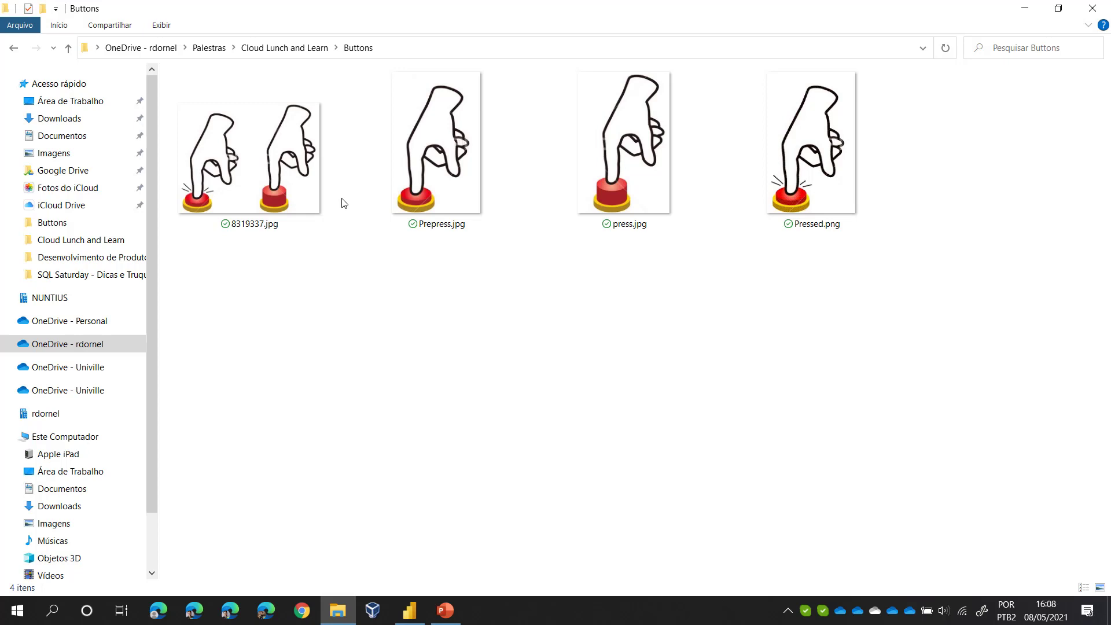
left_click(409, 610)
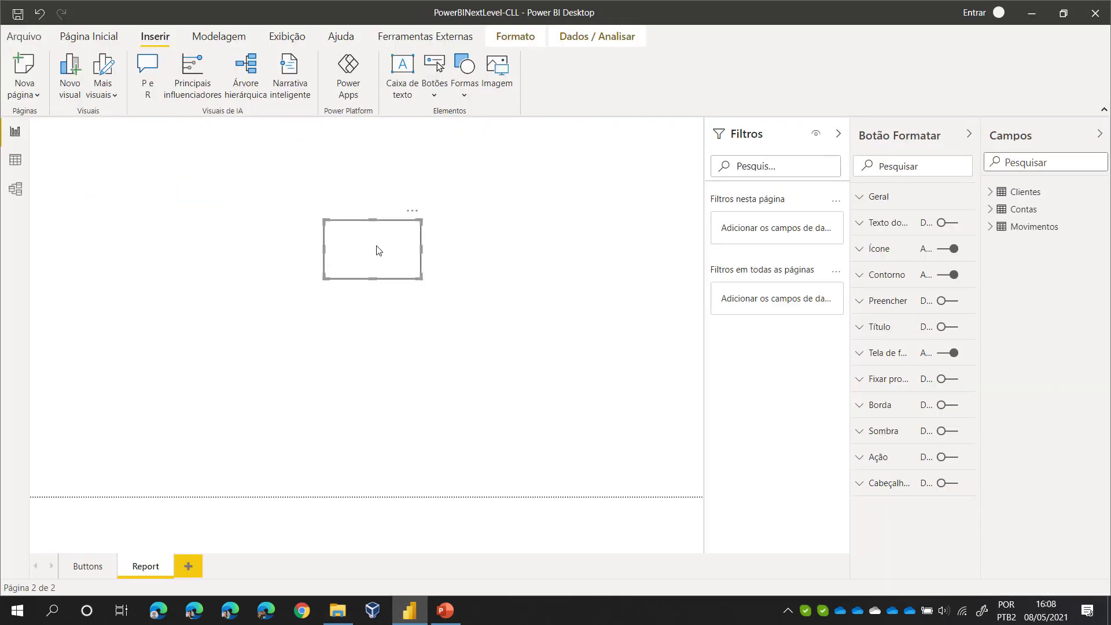
left_click(434, 97)
left_click(434, 96)
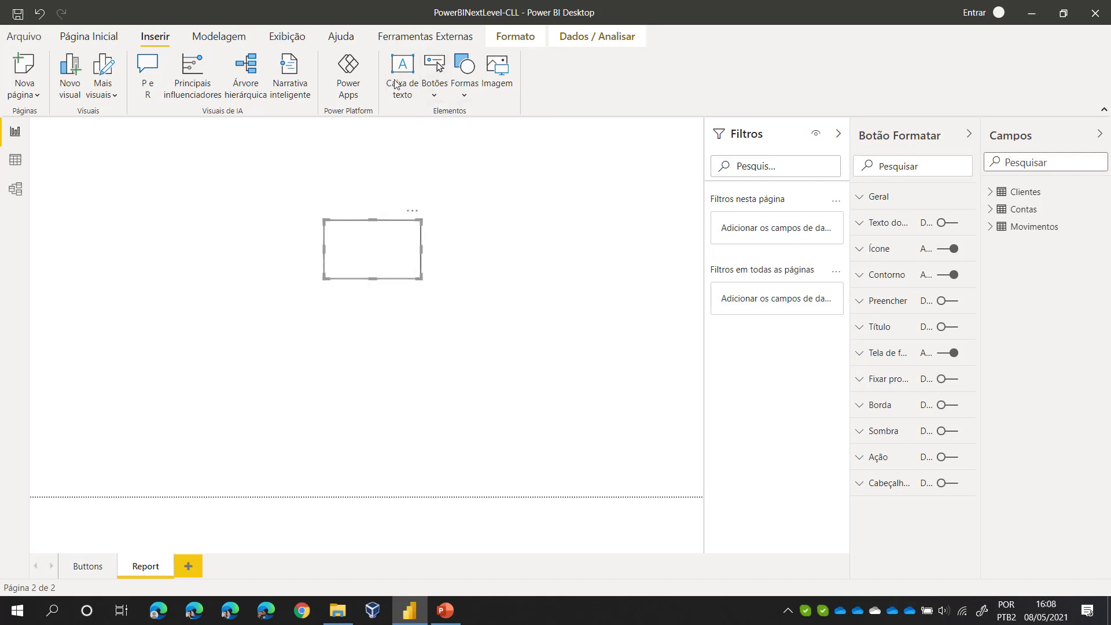
Step: Enable the button's fill and add press.jpg as the Estado padrão image with its fit set to Ajuste
left_click(894, 302)
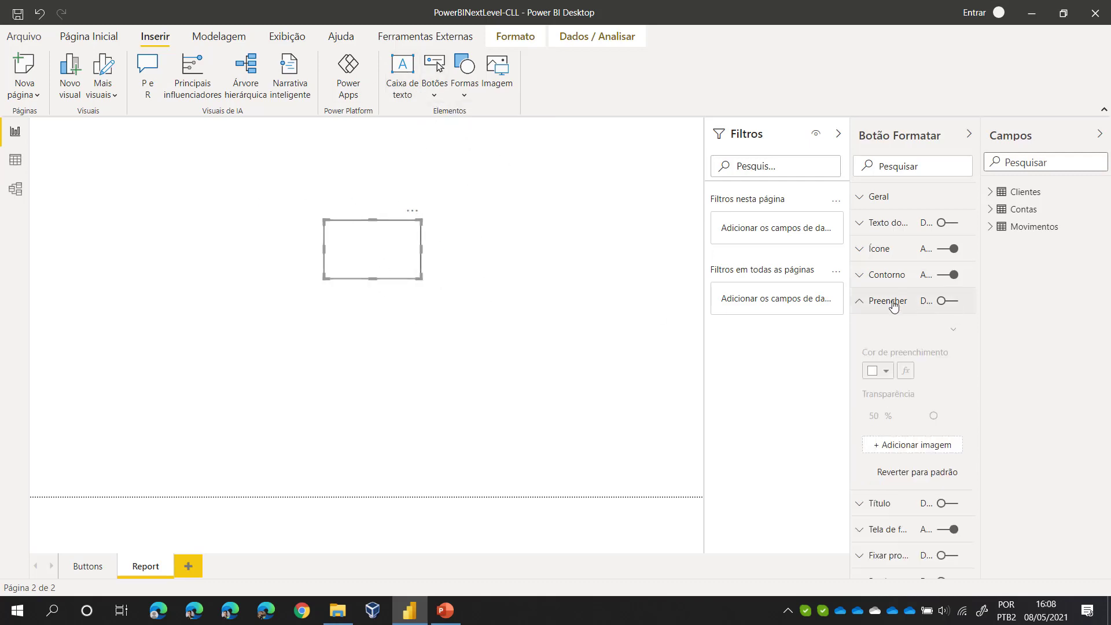
left_click(948, 302)
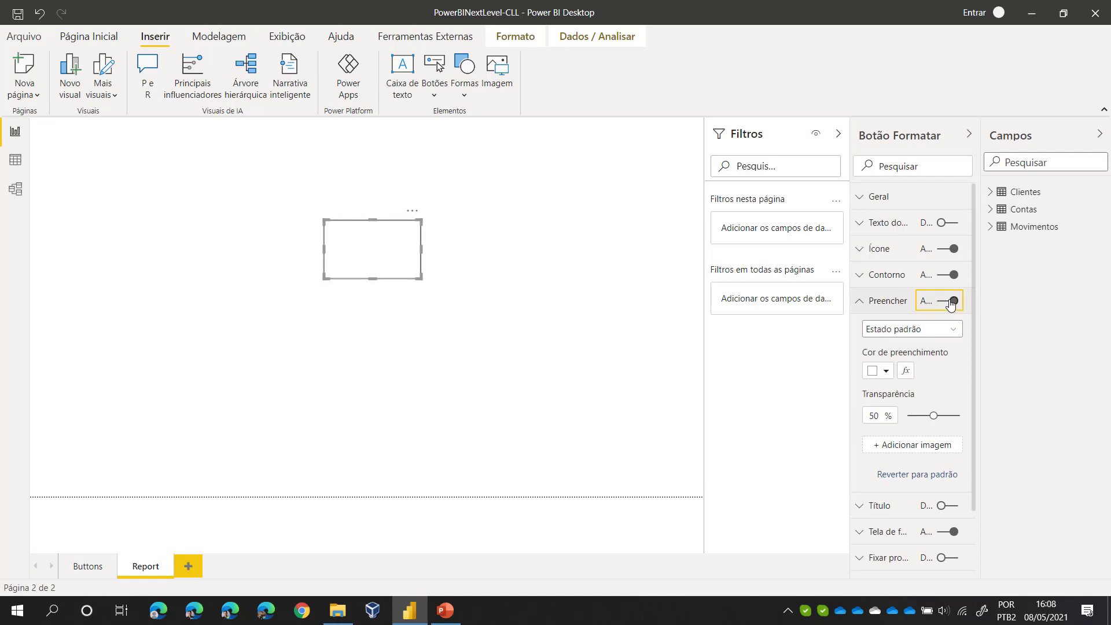
left_click(931, 452)
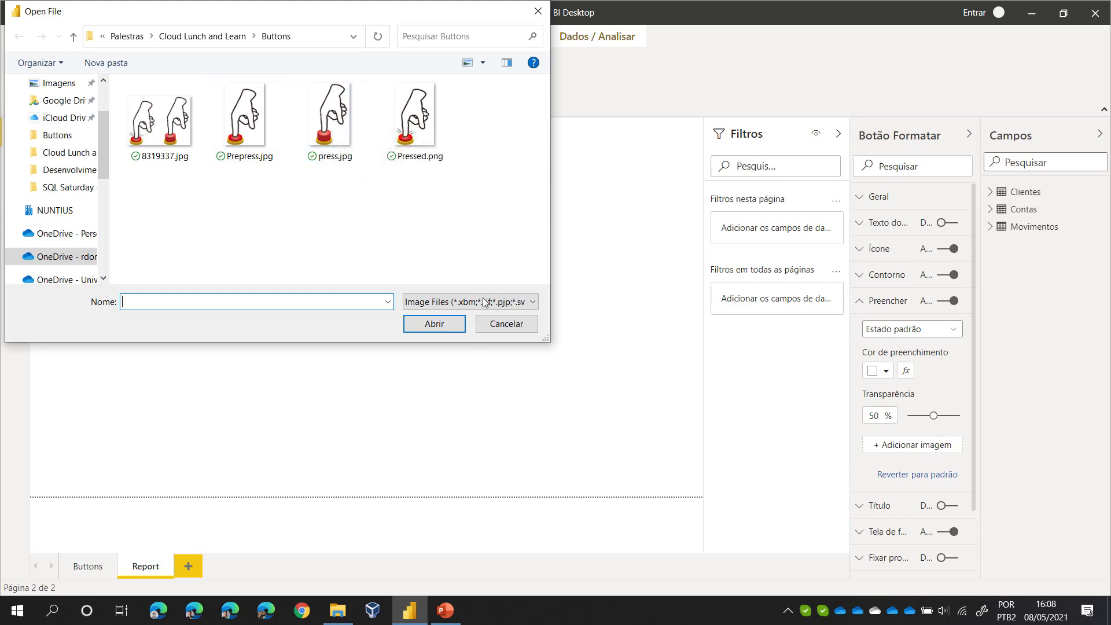
left_click(329, 124)
left_click(422, 328)
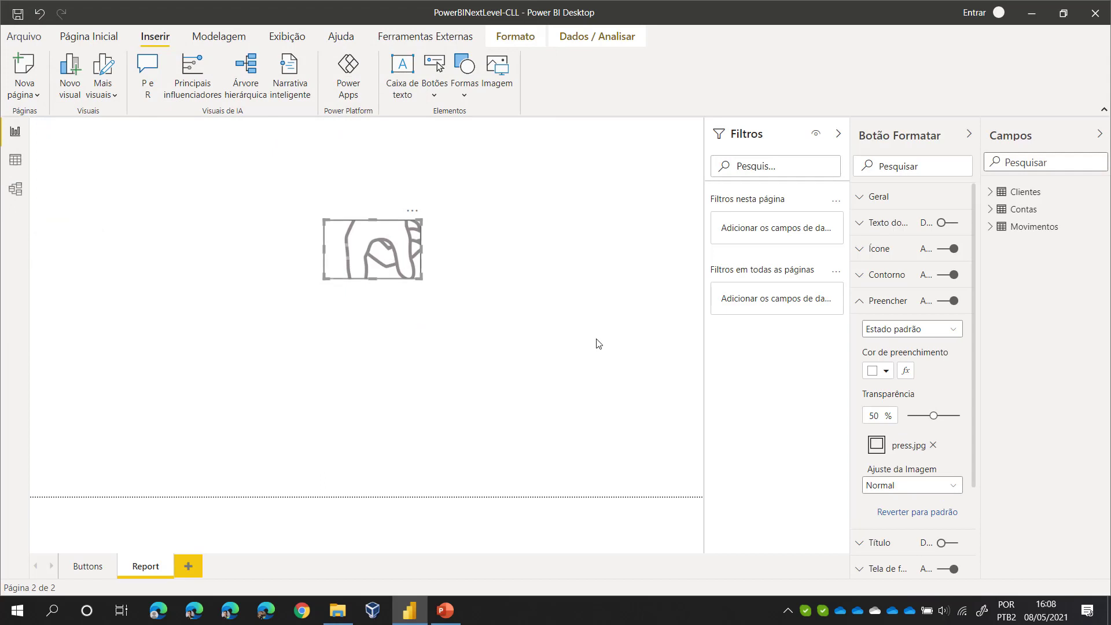
left_click(926, 484)
left_click(911, 516)
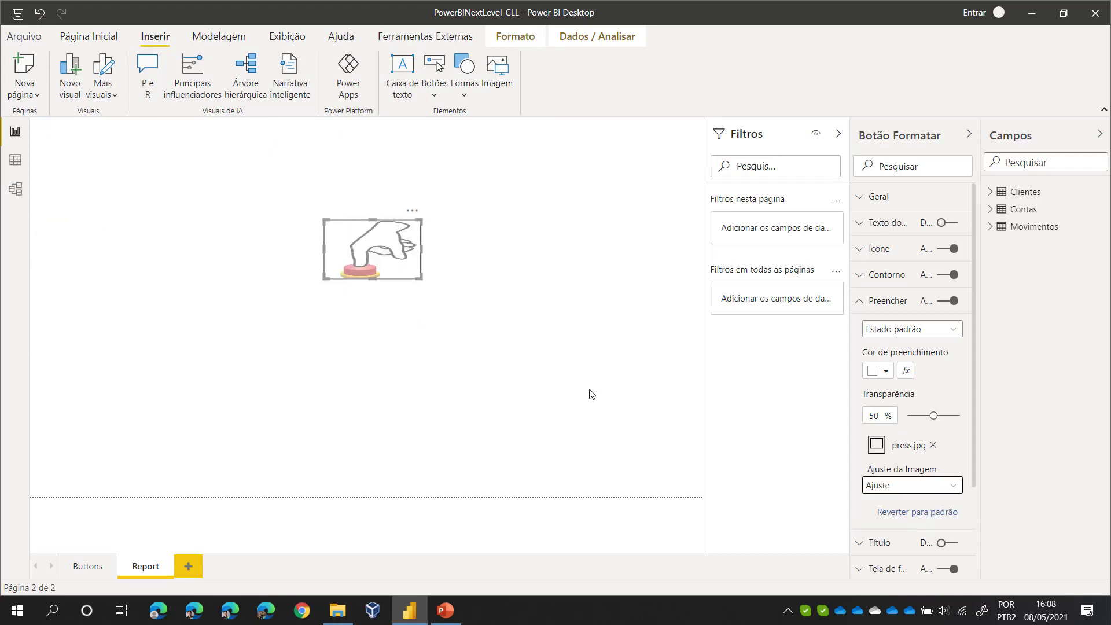
Step: Resize the button to a taller, narrower portrait shape and set its fill transparency to 0%
left_click_drag(421, 281, 402, 328)
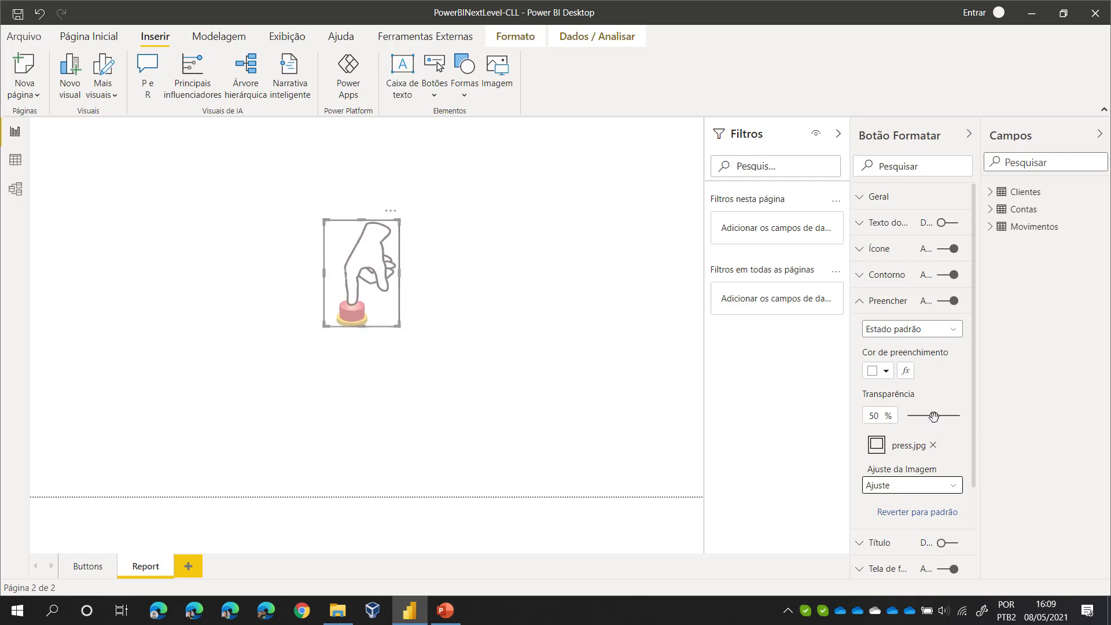
left_click_drag(937, 420, 908, 417)
left_click(514, 357)
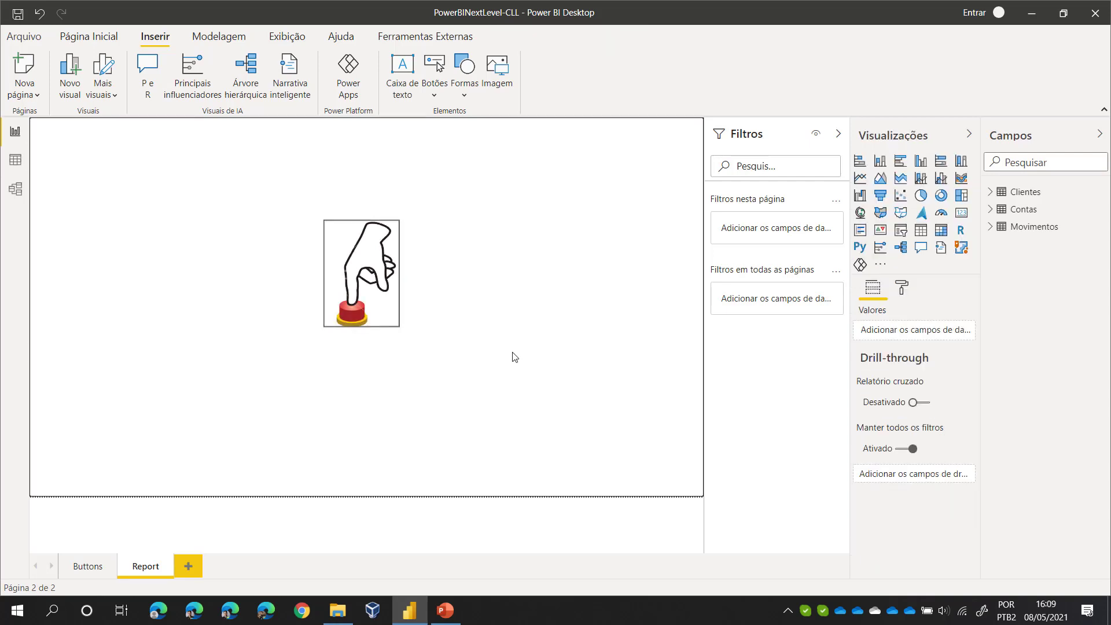
Step: Remove the press.jpg image from the button's fill for the Ao focalizar state
left_click(342, 245)
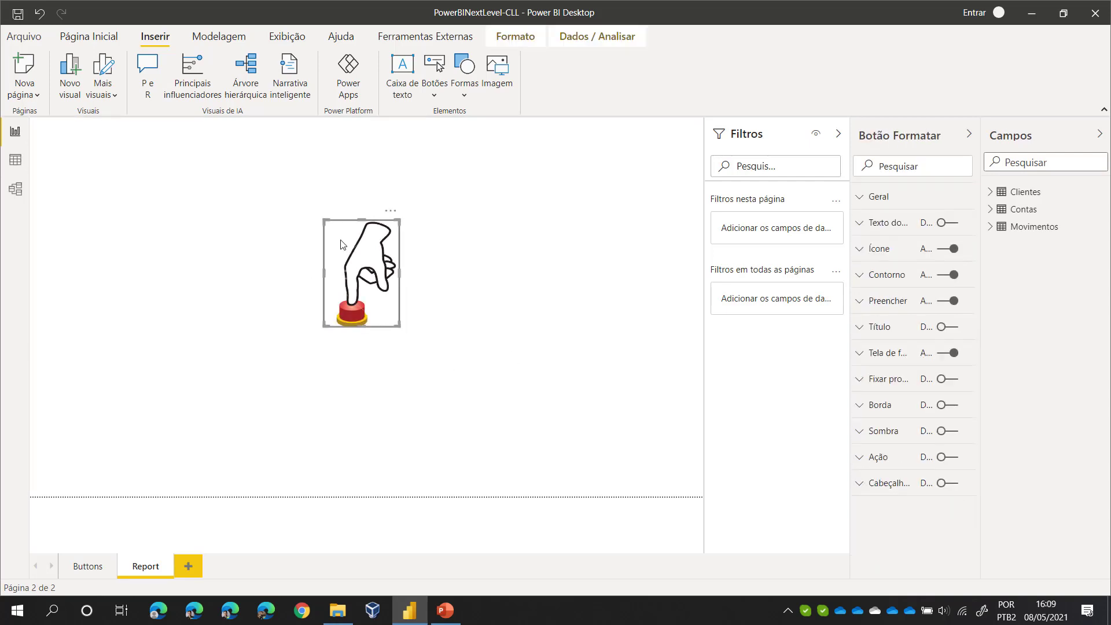
left_click(879, 275)
left_click(879, 276)
left_click(892, 302)
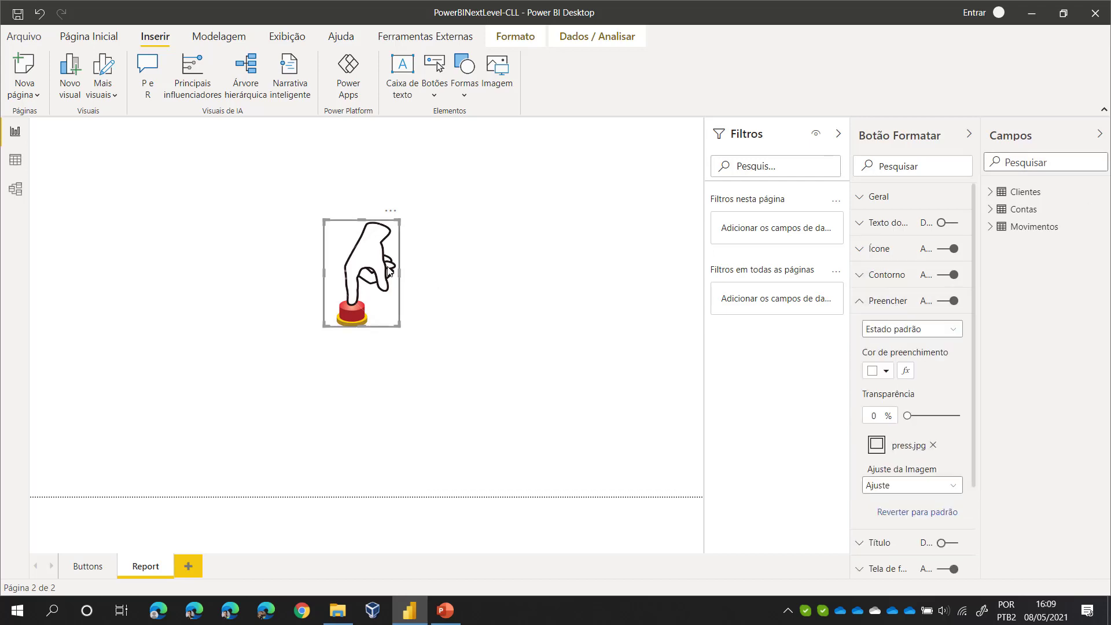
left_click(894, 330)
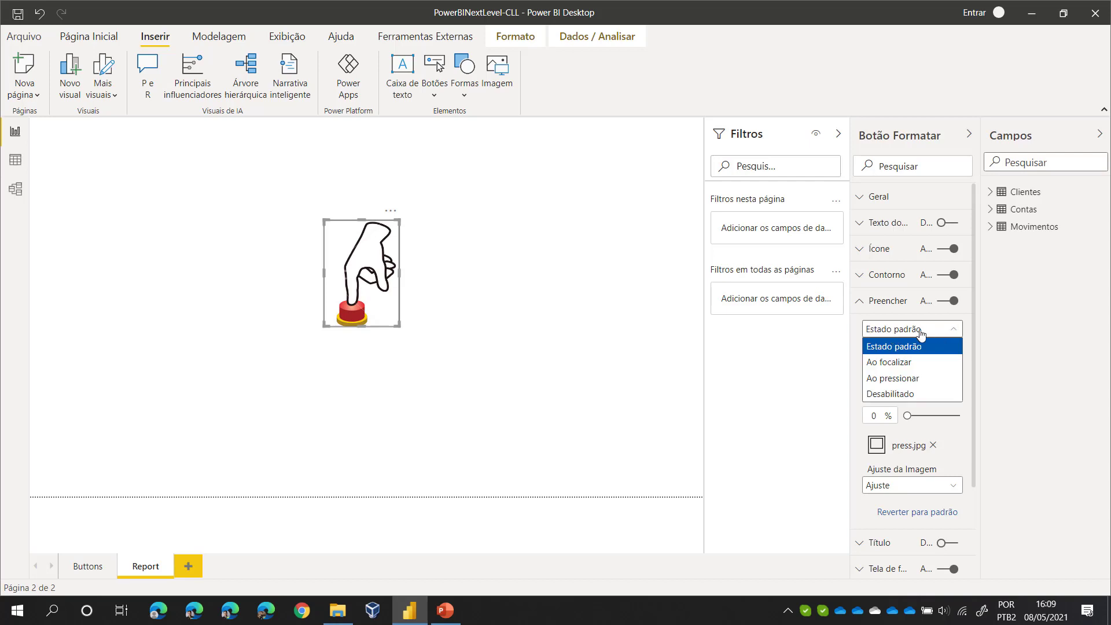
left_click(898, 328)
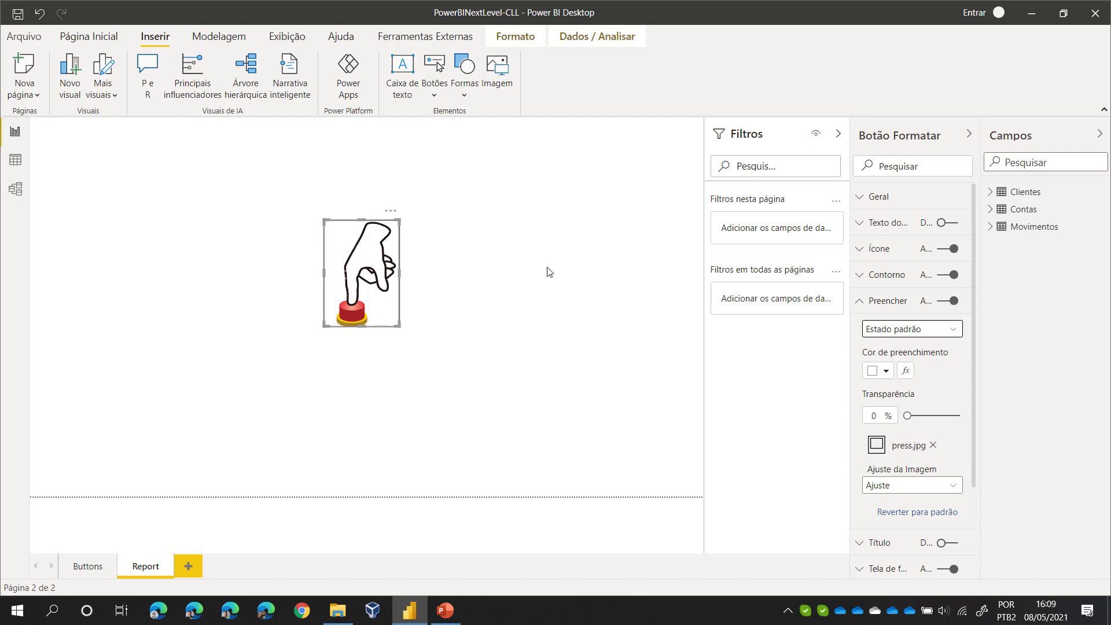
left_click(892, 330)
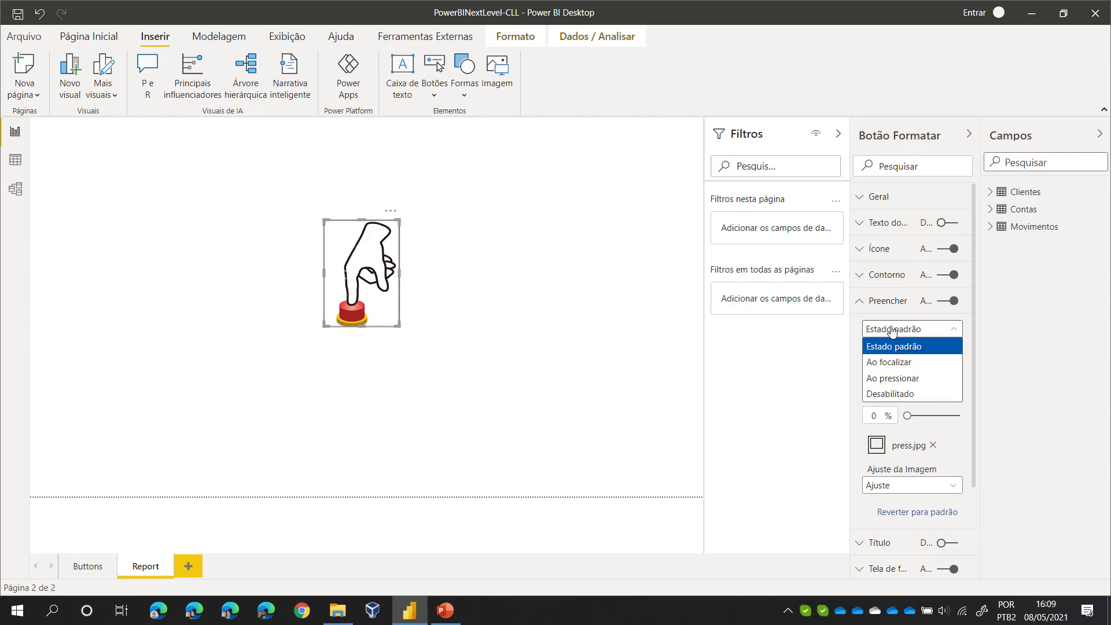
left_click(910, 366)
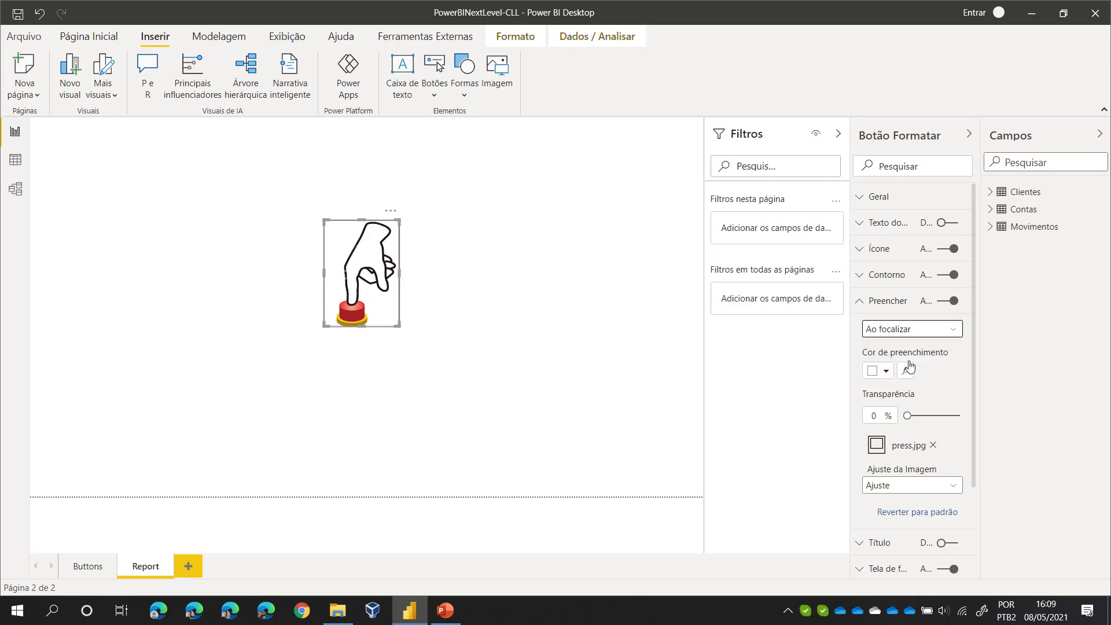
left_click(933, 446)
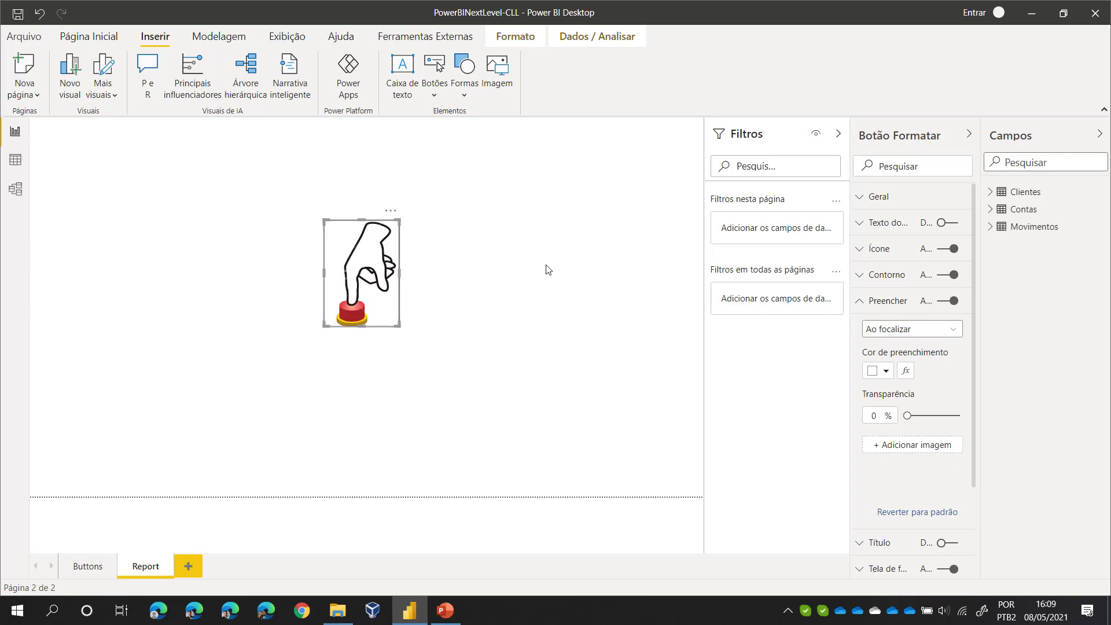
Step: Add Prepress.jpg as the button's fill image for the Ao focalizar state and set its fit to Ajuste
left_click(929, 329)
left_click(914, 346)
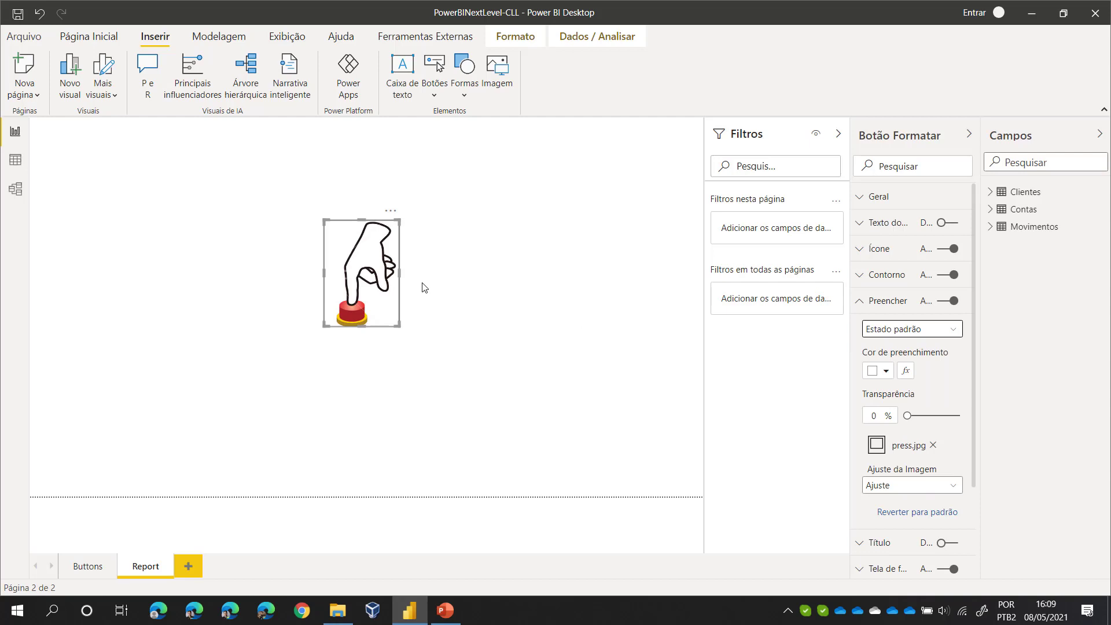
left_click(929, 329)
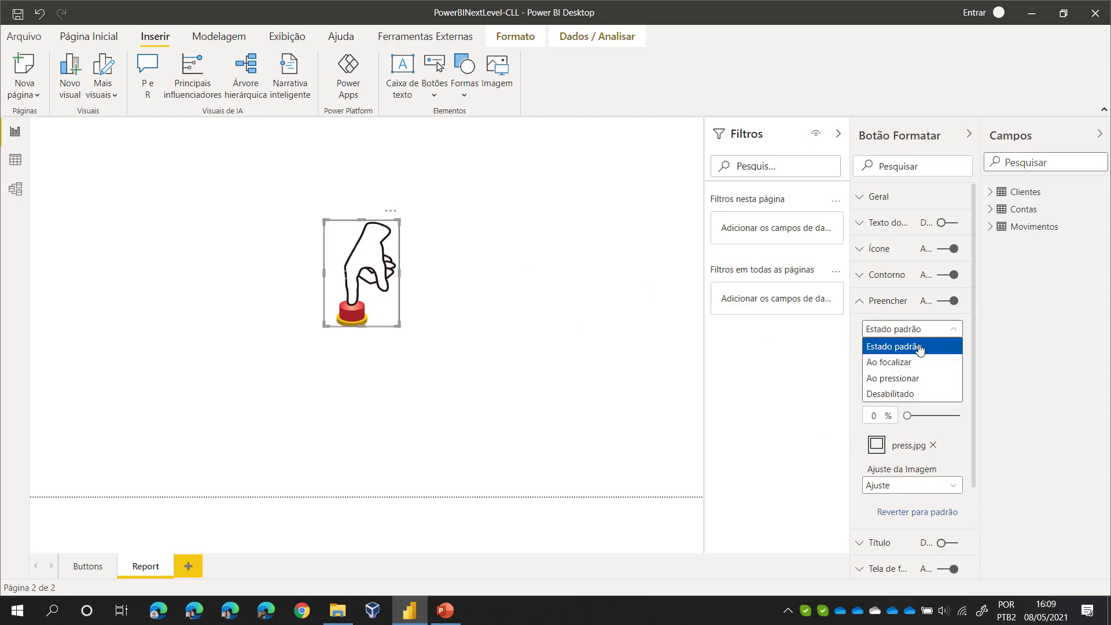
left_click(917, 364)
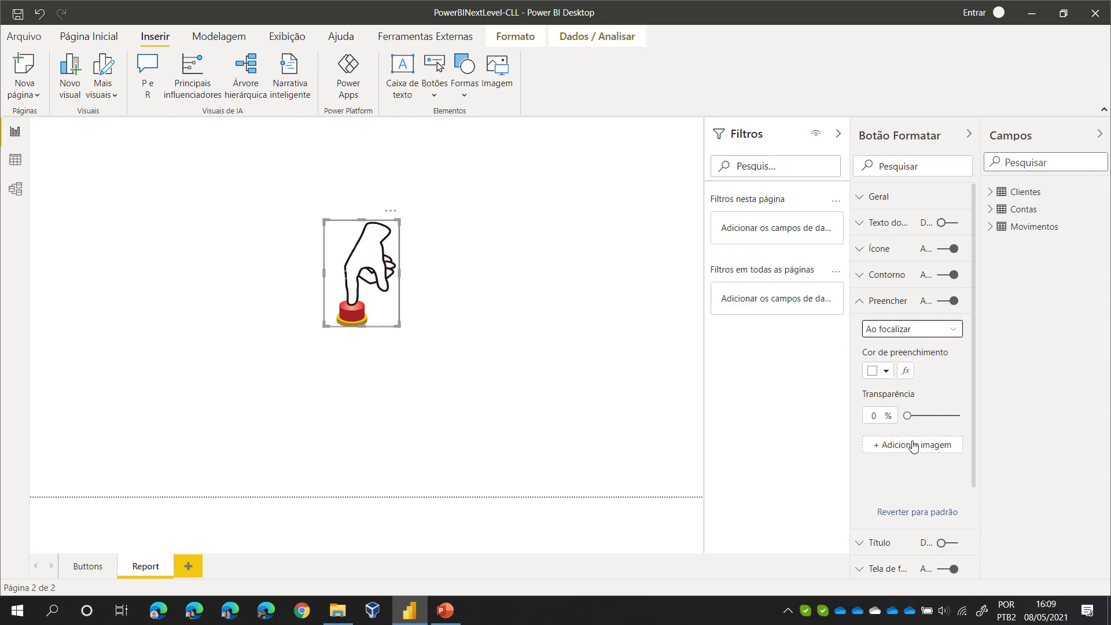
left_click(914, 447)
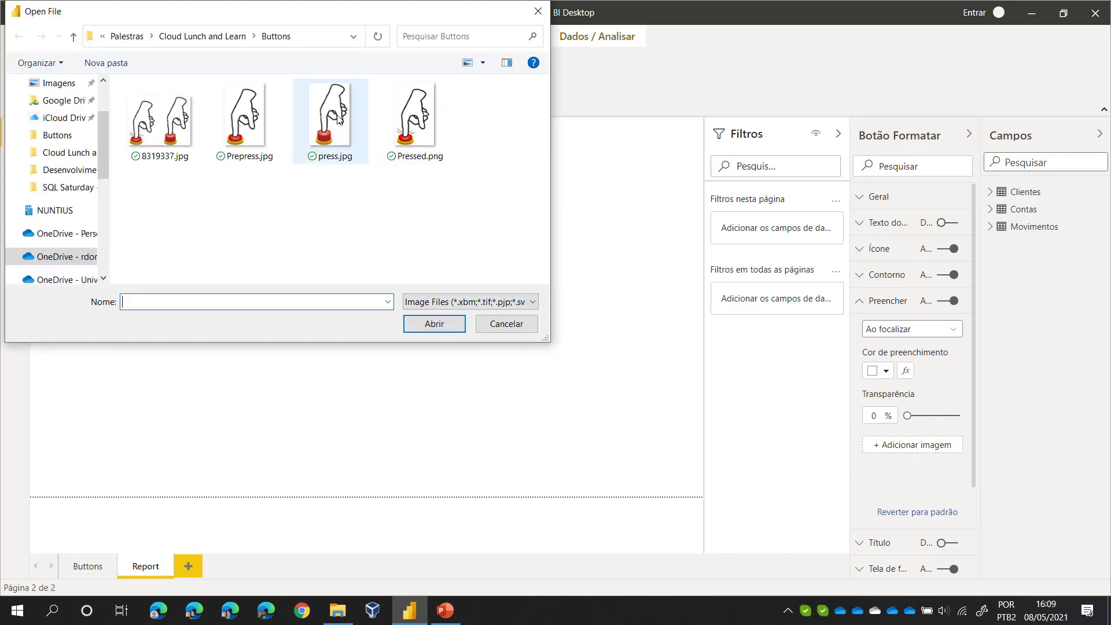
double_click(341, 149)
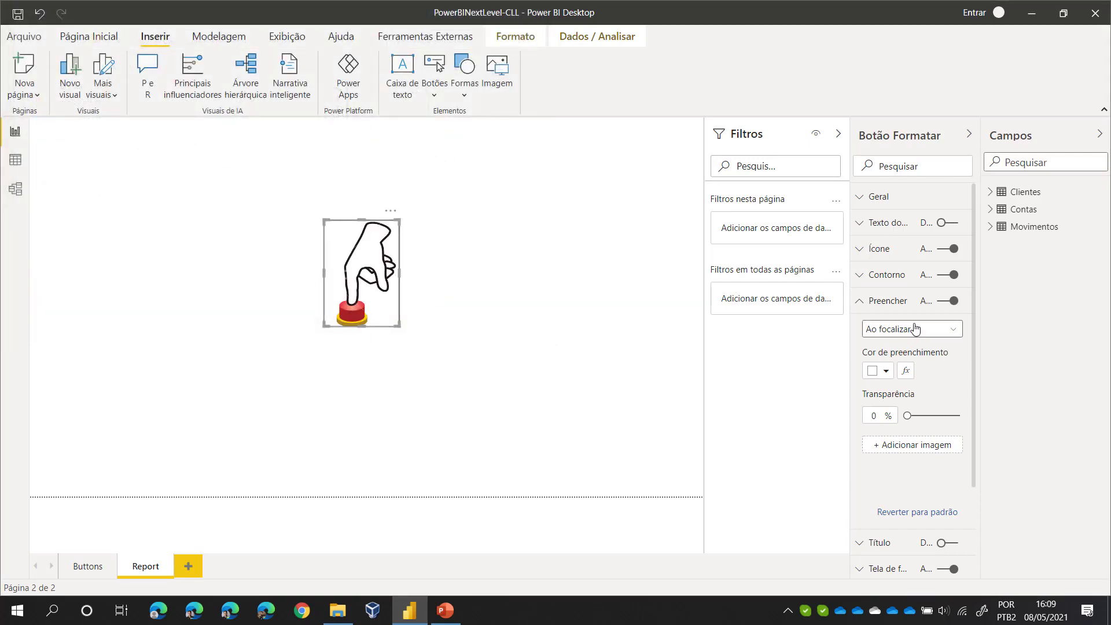
left_click(920, 451)
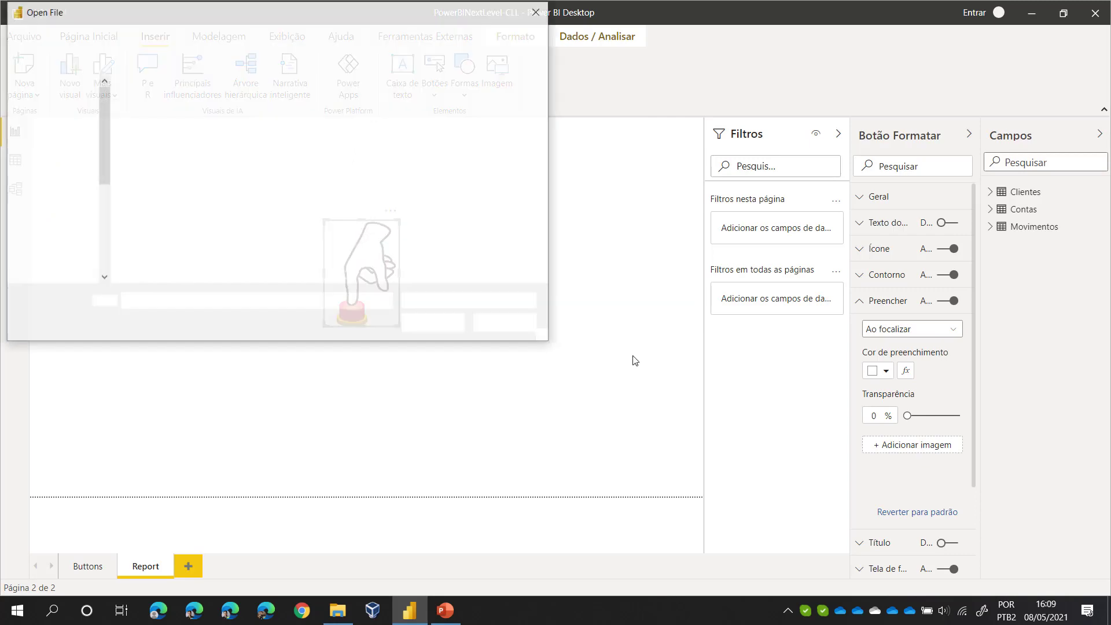
left_click(245, 126)
left_click(431, 321)
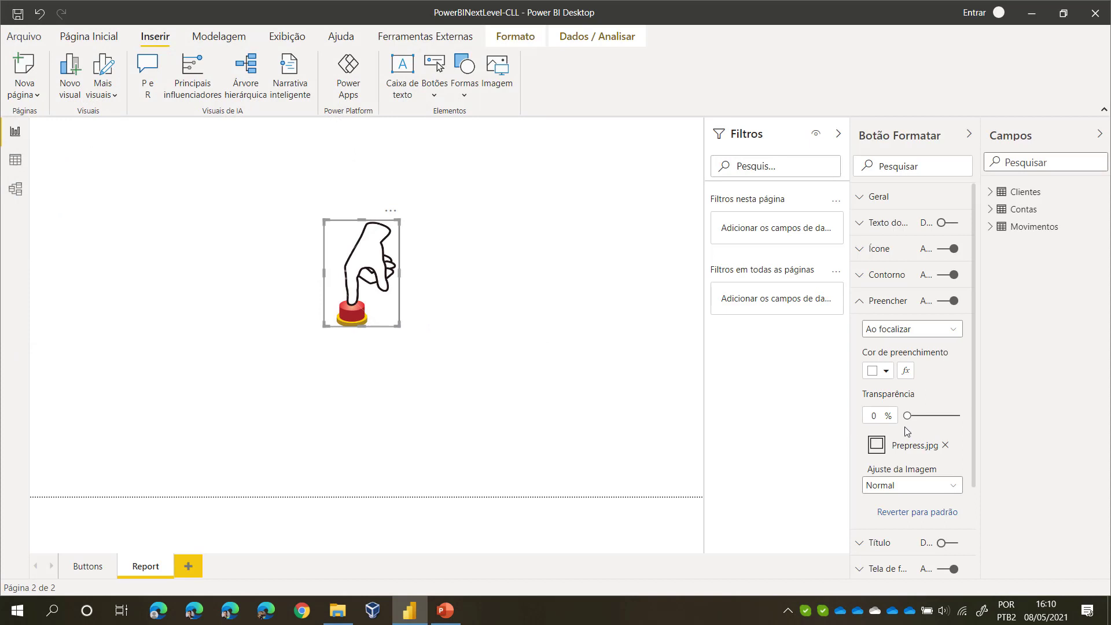
left_click(917, 488)
left_click(898, 517)
Step: Replace the Ao pressionar state's fill image with Pressed.png and set its fit to Ajuste
left_click(934, 330)
left_click(914, 380)
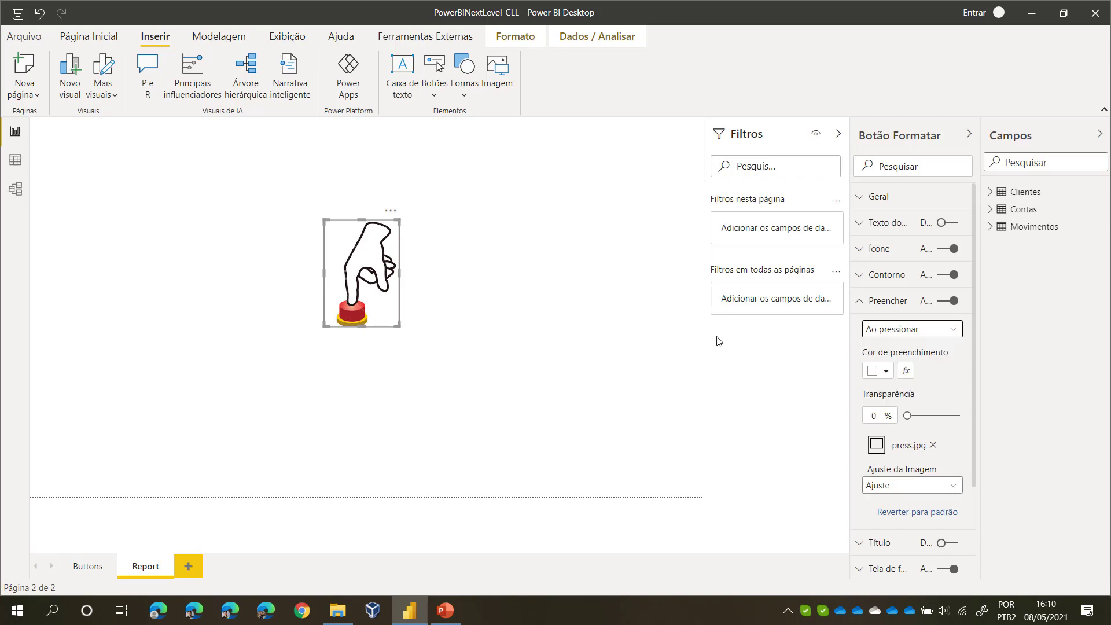
left_click(934, 446)
left_click(931, 446)
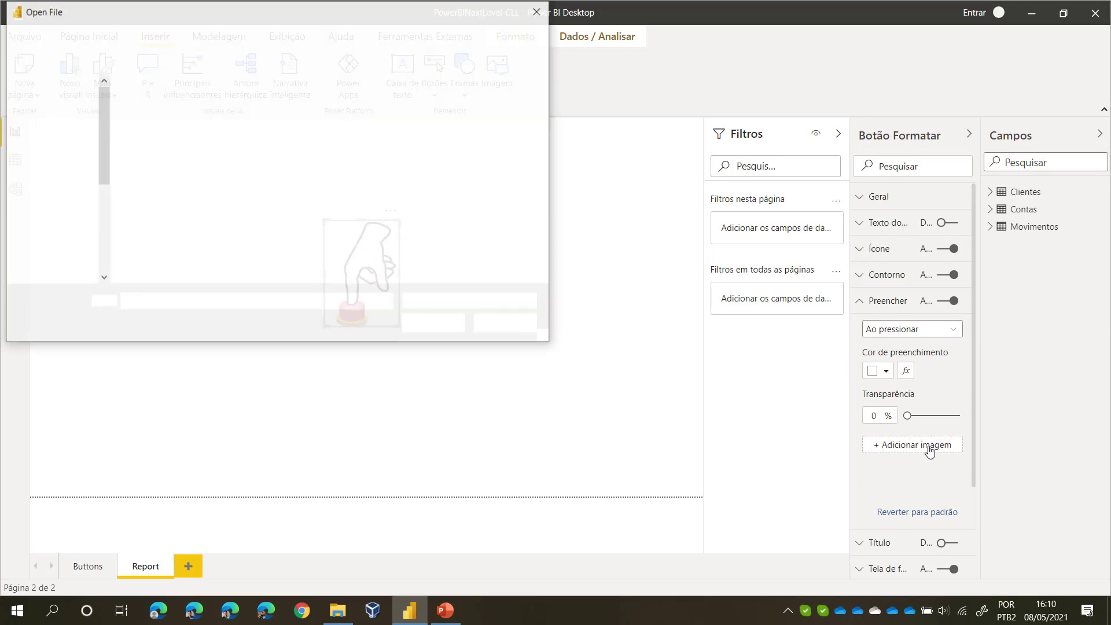
double_click(414, 115)
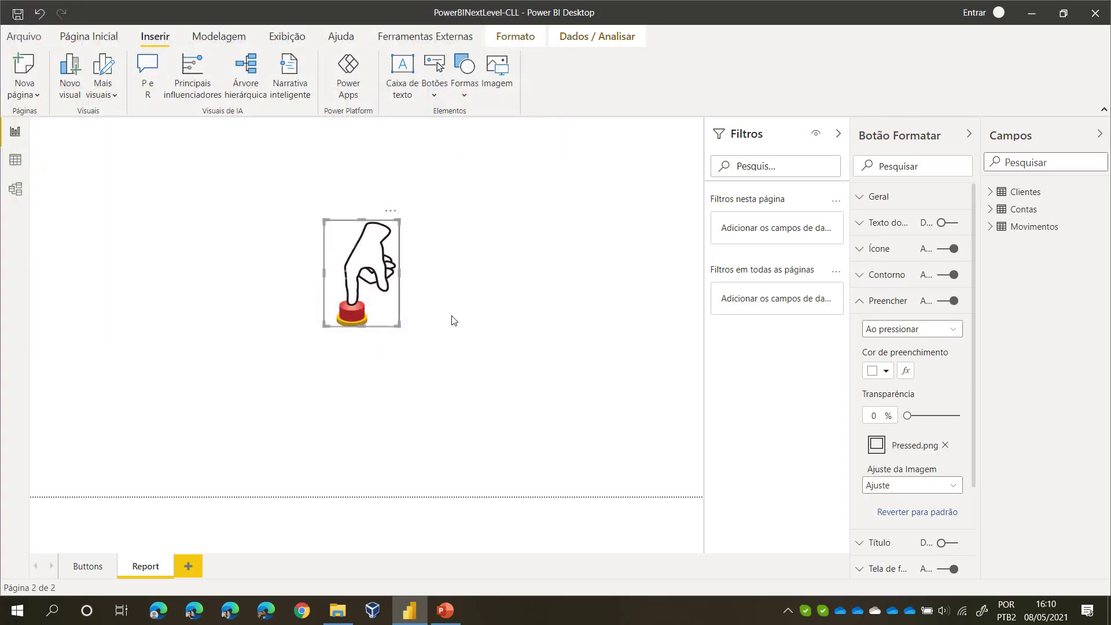
left_click(903, 486)
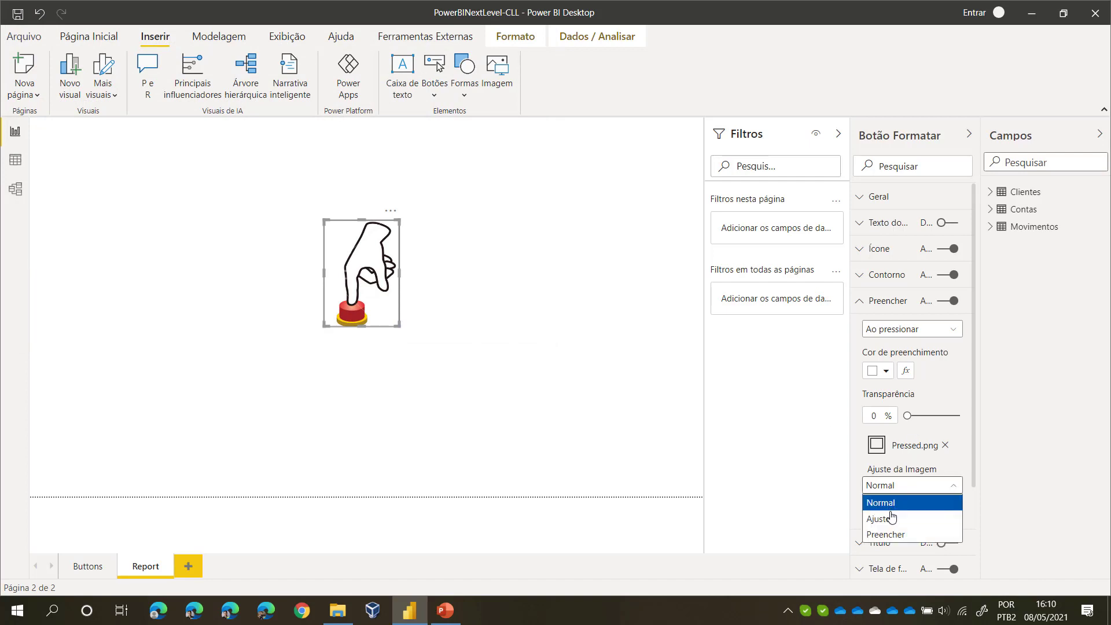
left_click(891, 512)
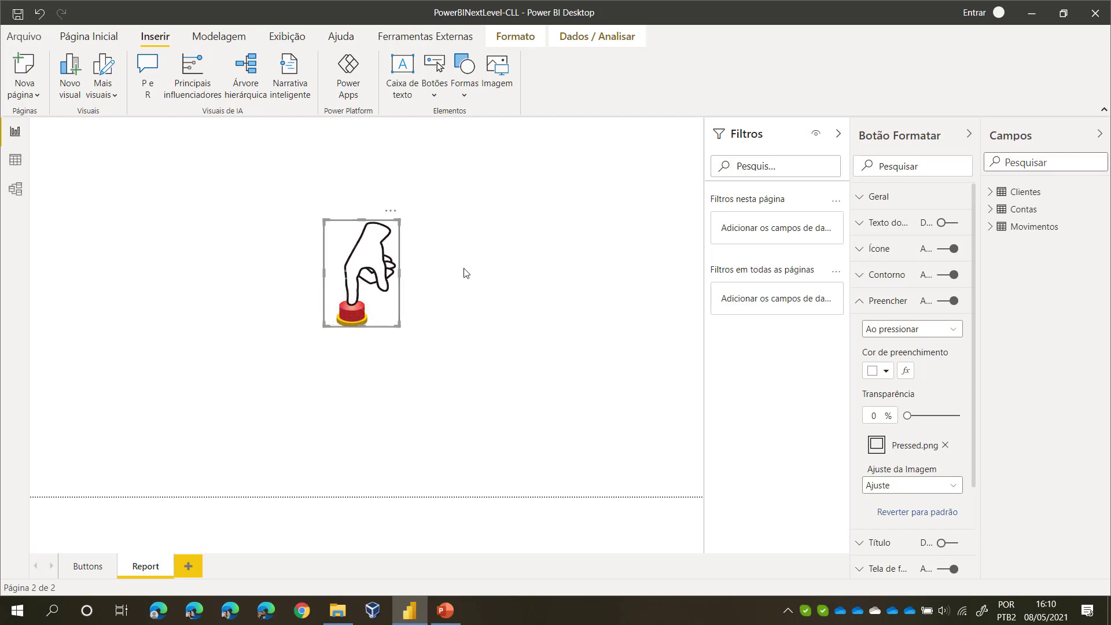
Step: Check the outline settings and state options of the button on the Report page, and reselect the button
left_click(337, 608)
left_click(881, 275)
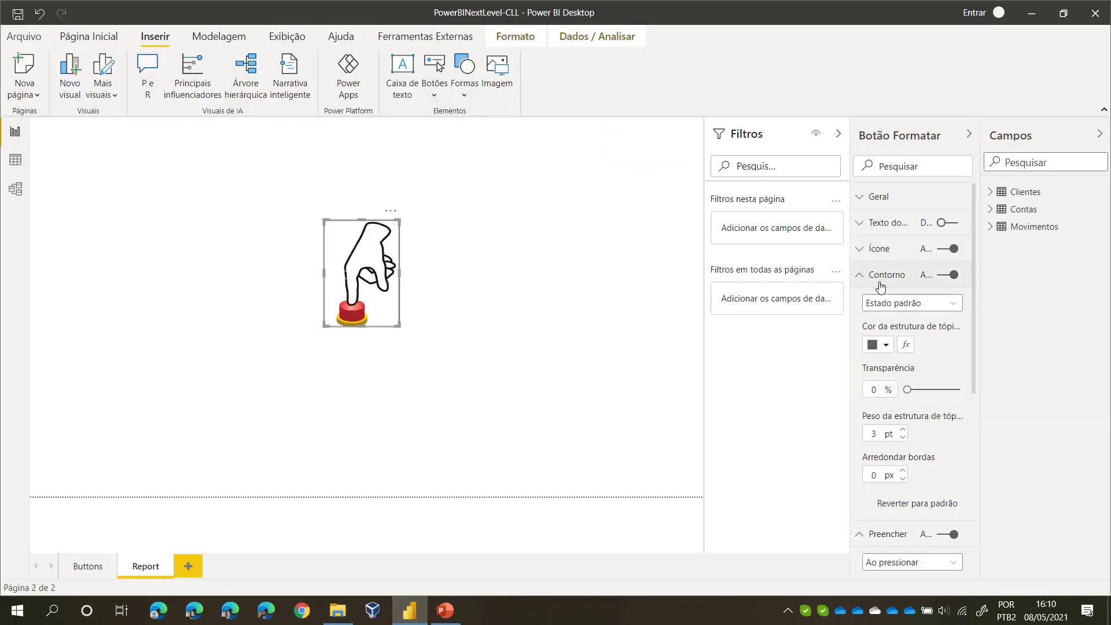
left_click(907, 303)
left_click(911, 304)
left_click(461, 307)
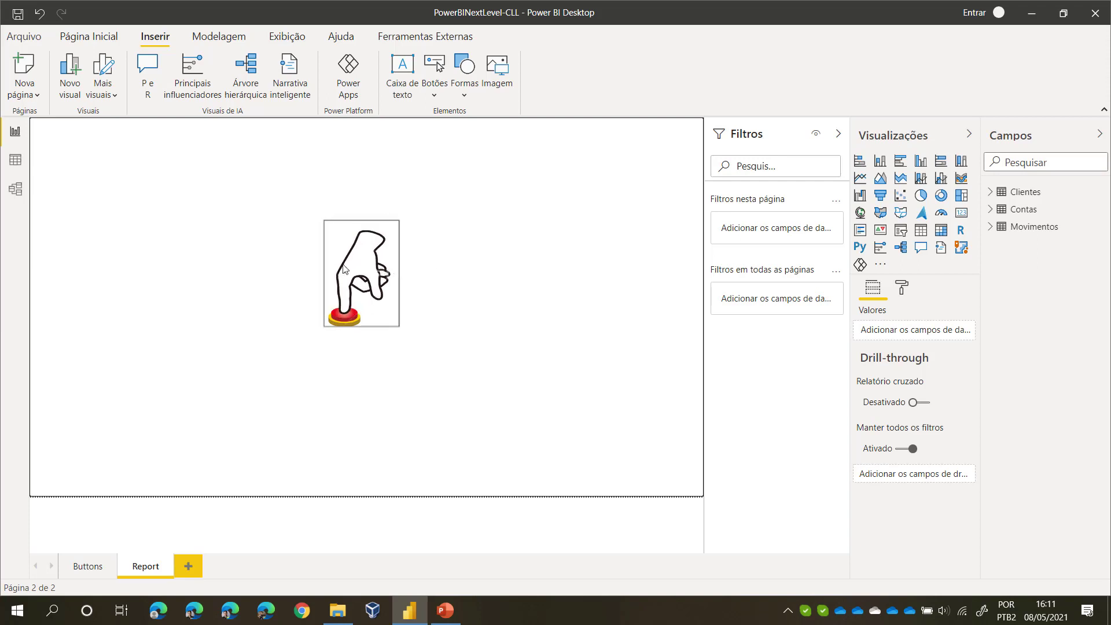
left_click(372, 270)
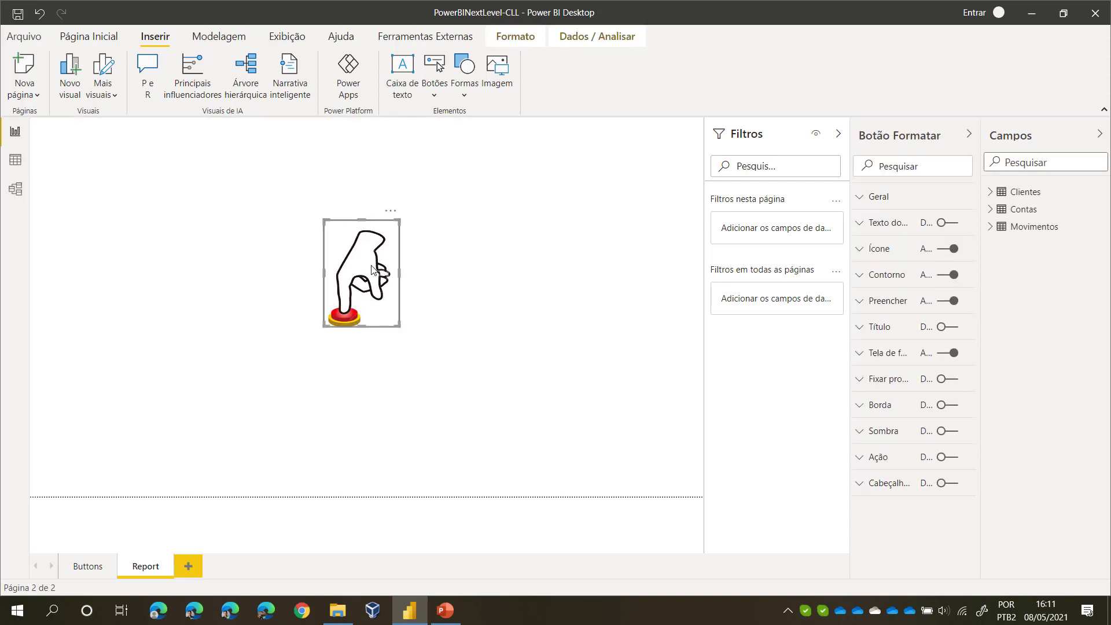
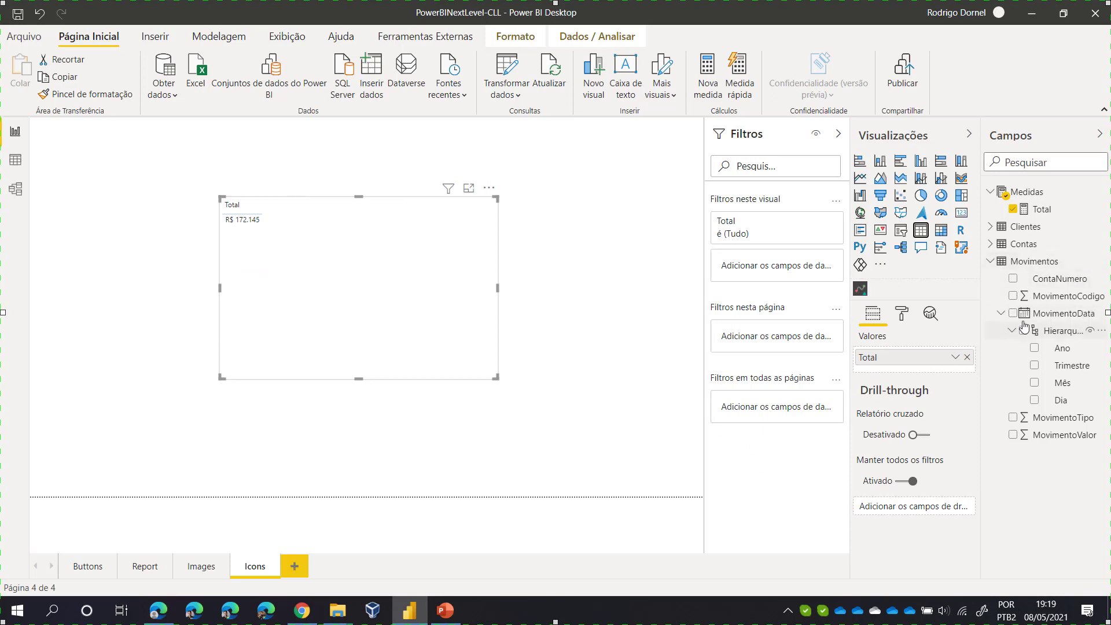
Step: Add ClienteBairro from the Clientes table to the table visual and place it before Total
left_click(991, 226)
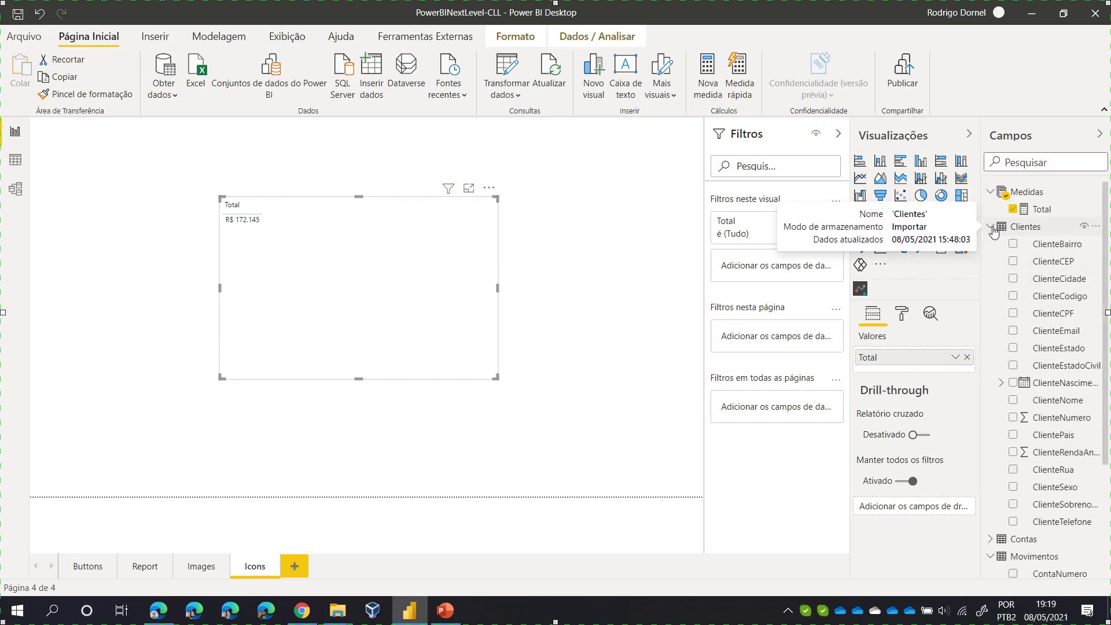
left_click(1013, 245)
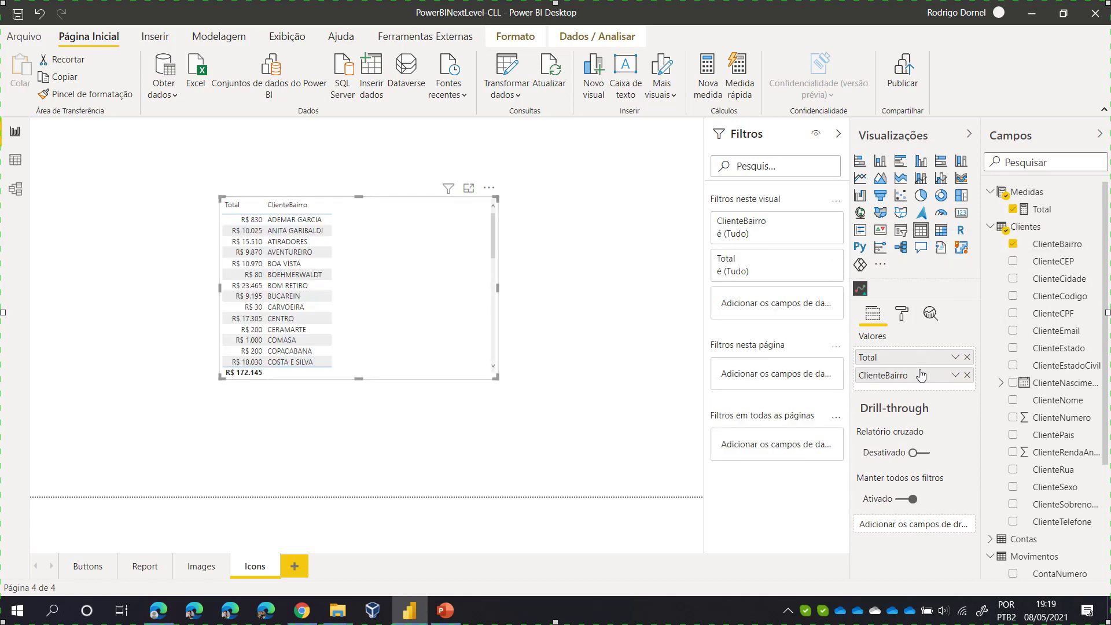
left_click_drag(915, 370, 910, 357)
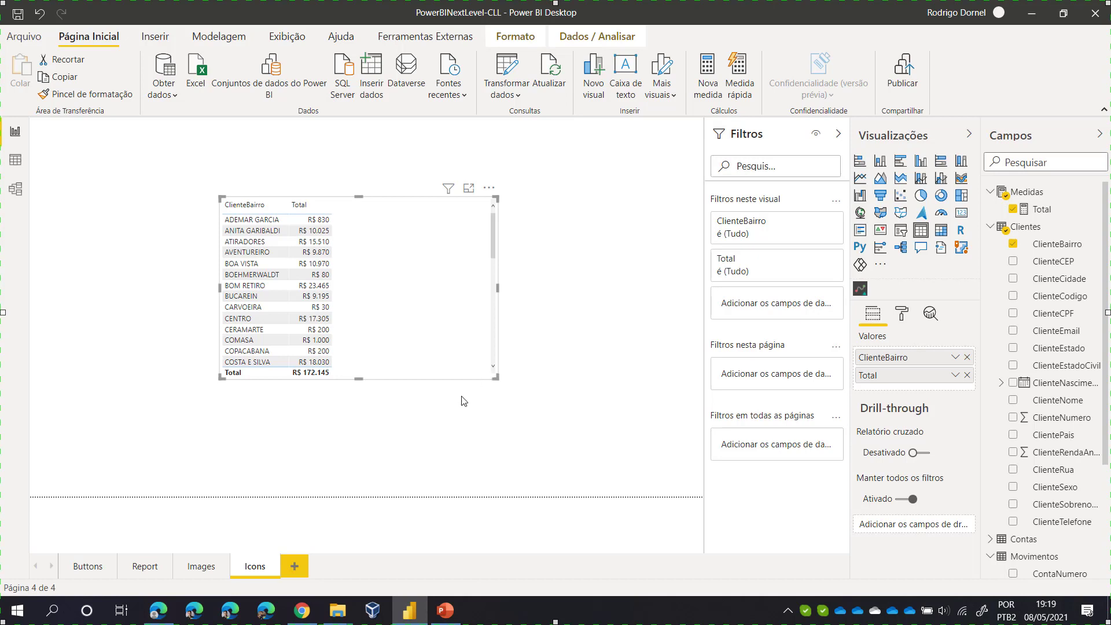
Step: Make the table visual taller and sort its rows by Total in descending order
left_click_drag(495, 377, 399, 430)
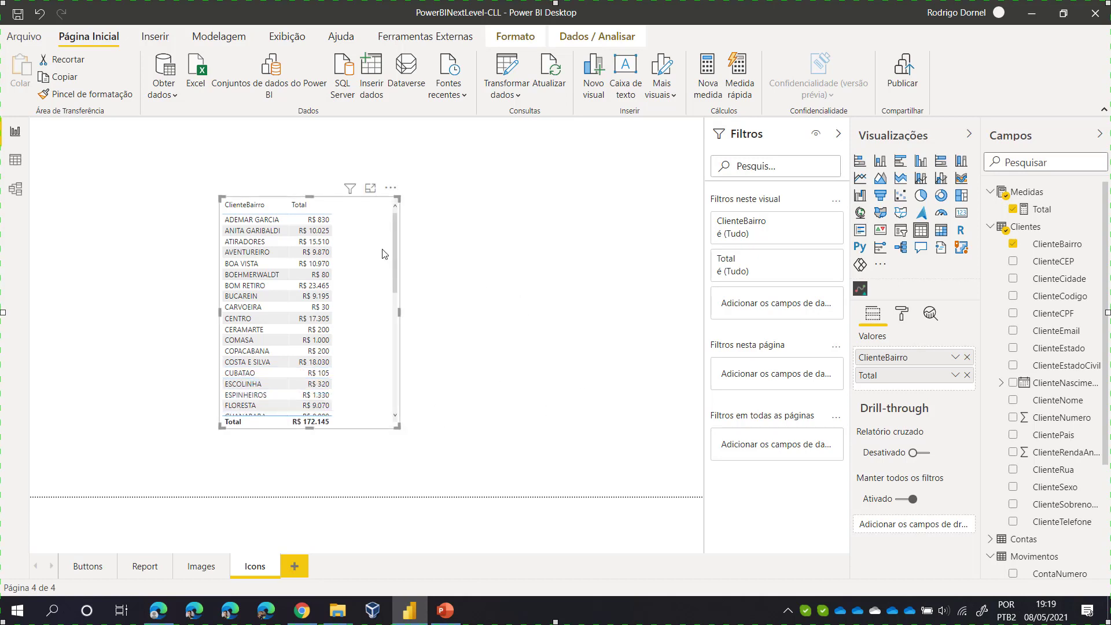
left_click(317, 207)
left_click_drag(400, 428, 479, 445)
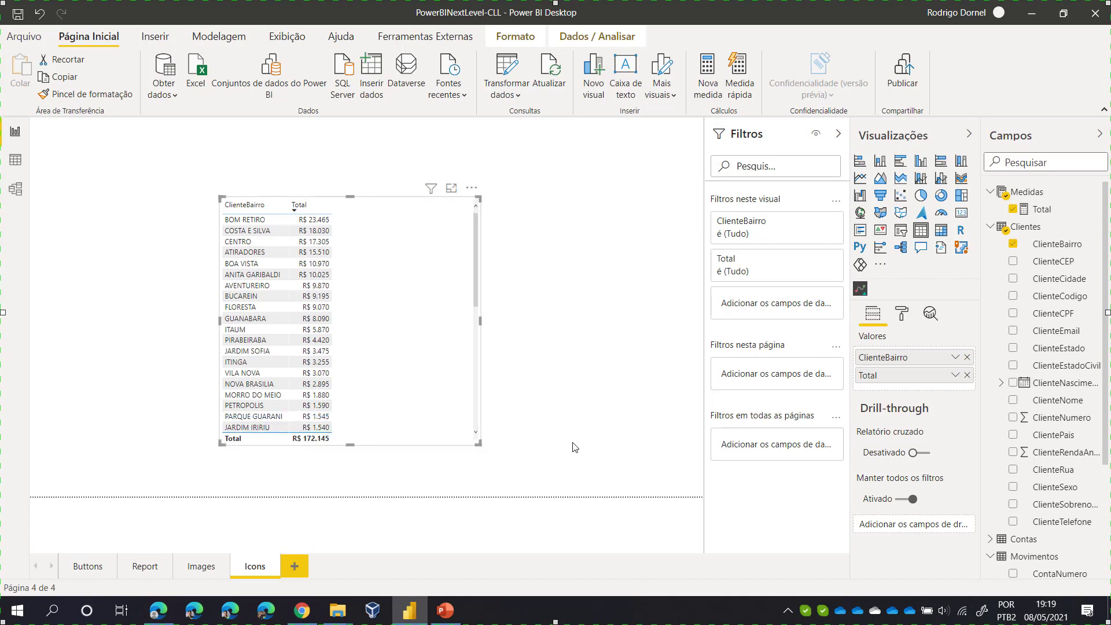
Step: Set the text size of the table visual's total row to 14 pt
left_click(903, 314)
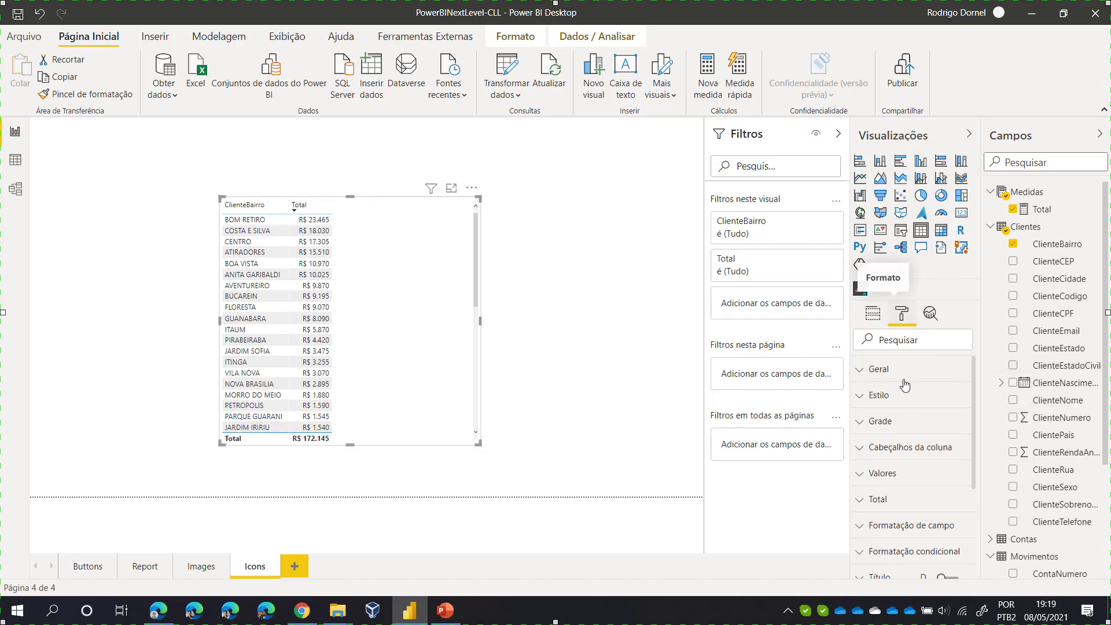
left_click(885, 501)
scroll(897, 504, "down", 3)
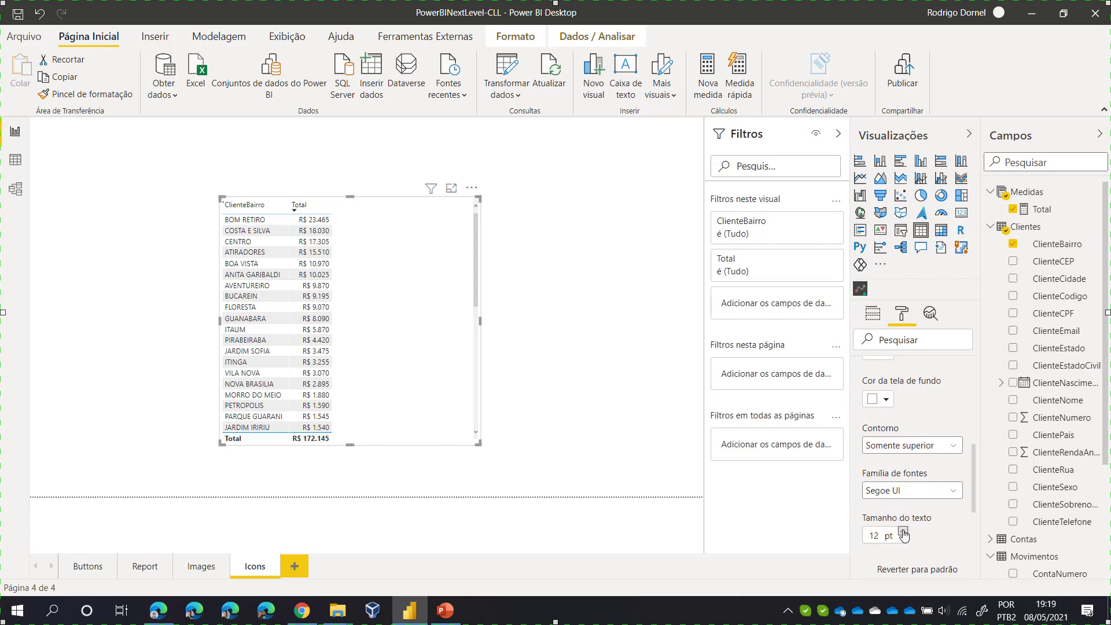
left_click(903, 531)
left_click(902, 531)
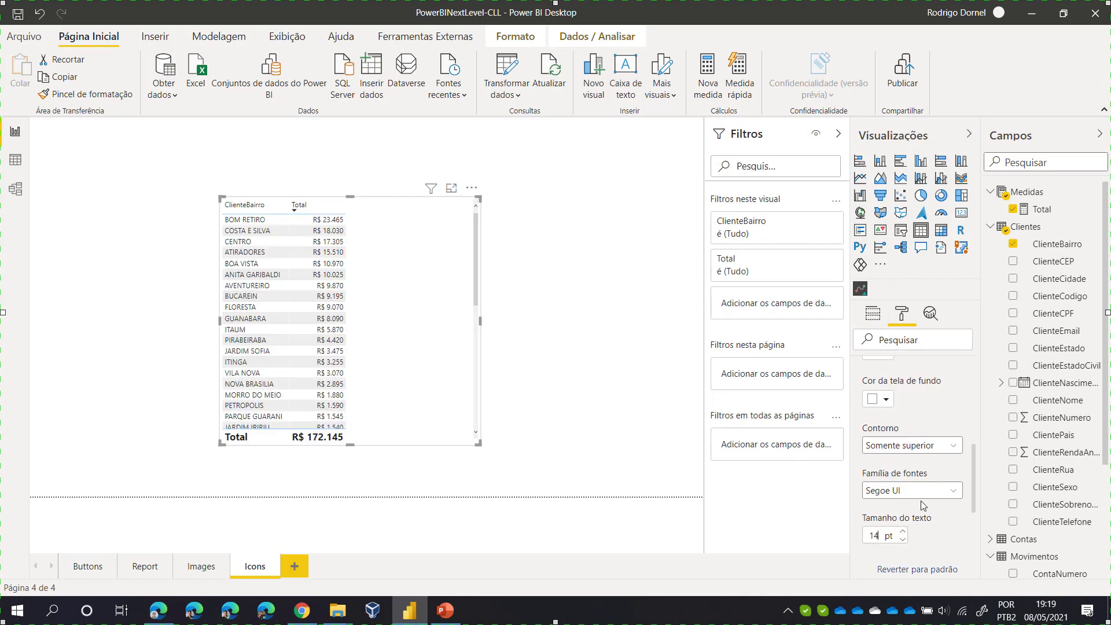
Step: Set the text size of the table visual's values to 14 pt
scroll(900, 433, "up", 3)
left_click(900, 439)
left_click(926, 401)
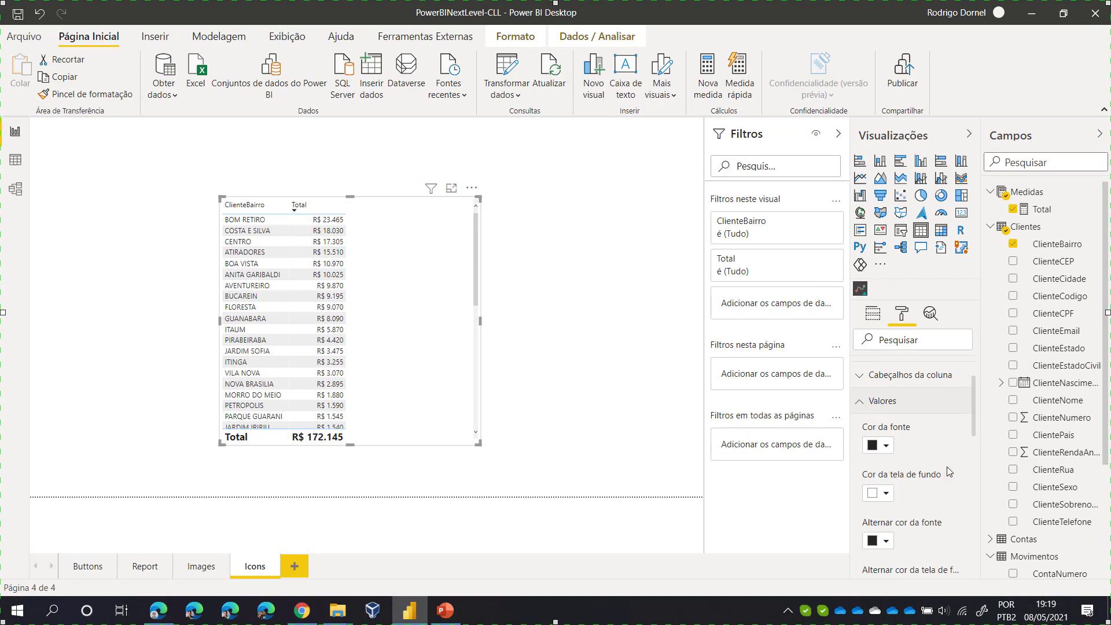
scroll(925, 470, "down", 8)
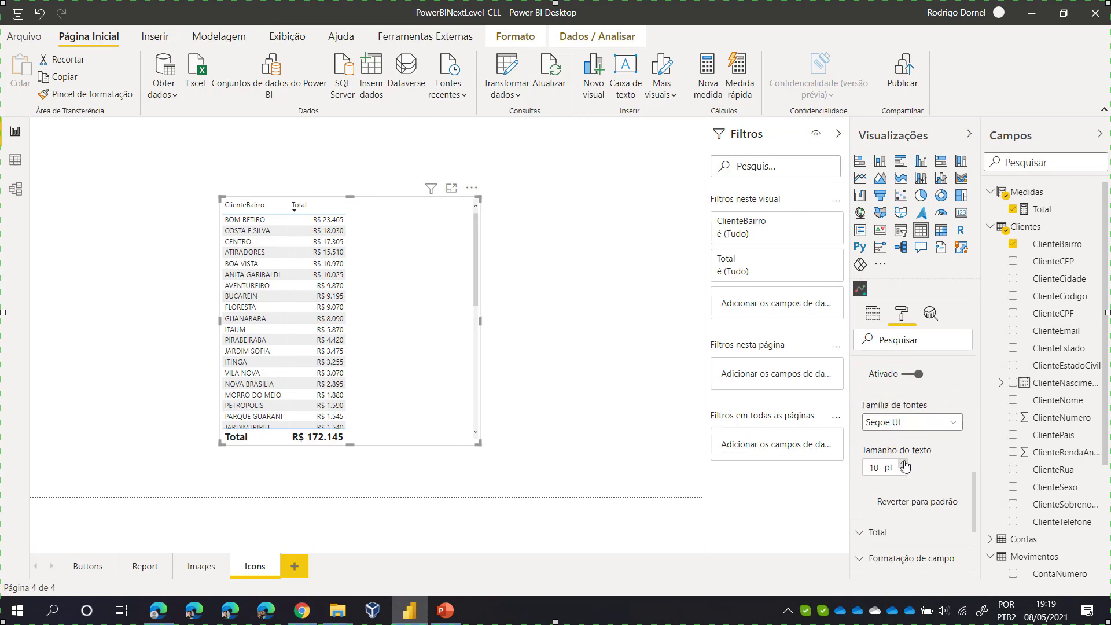
left_click(903, 465)
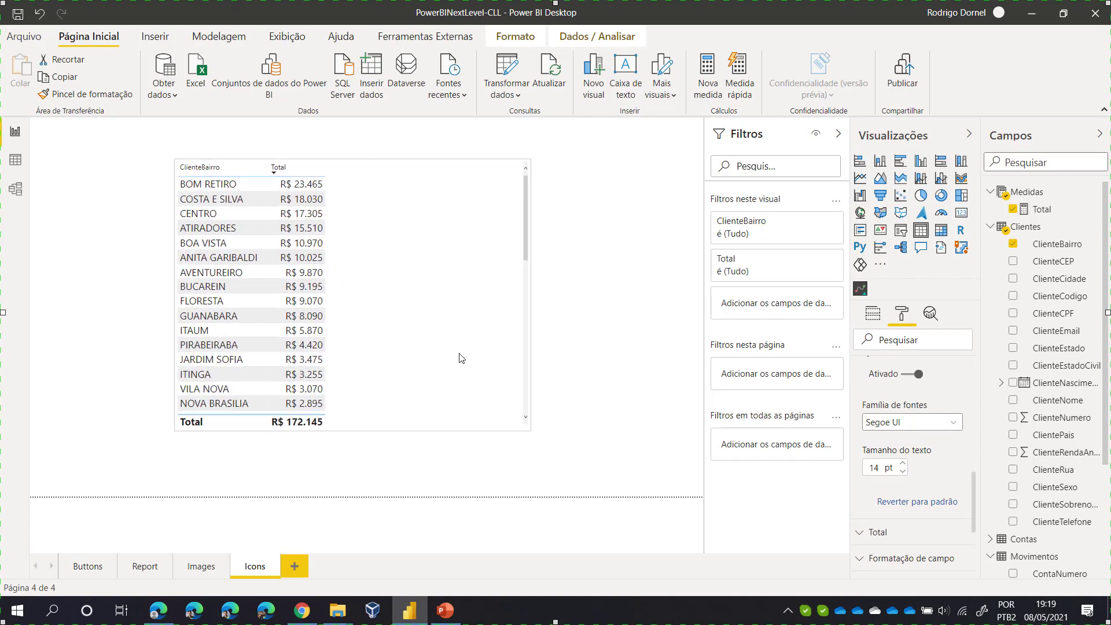
Step: Switch to Chrome and search Google for "unichar" in a new tab
left_click(301, 611)
left_click(367, 12)
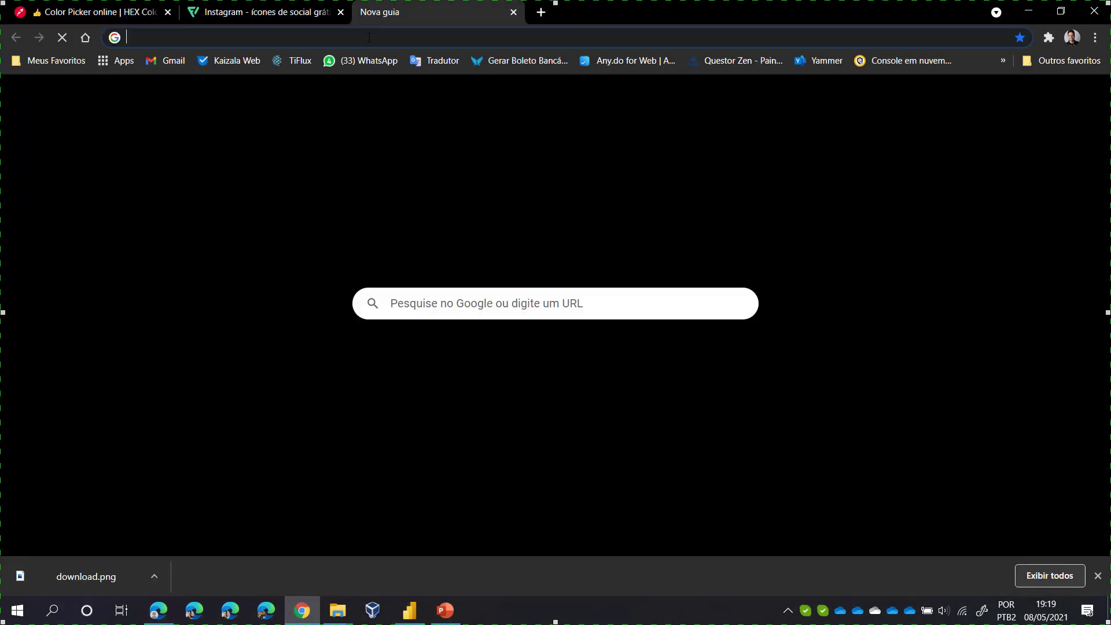
left_click(370, 37)
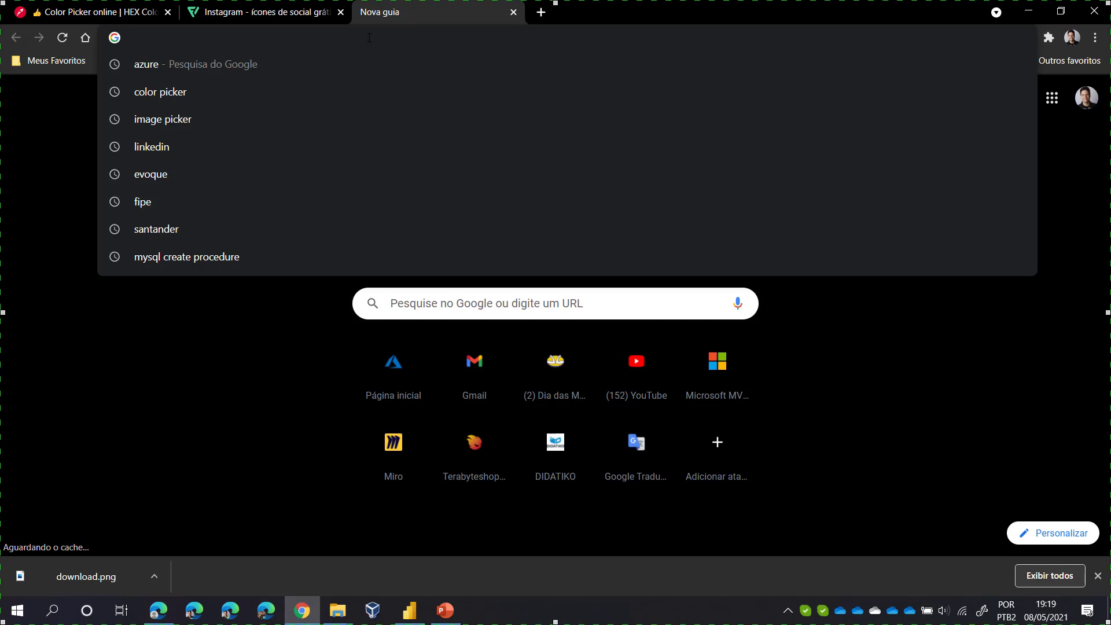
type("ubucahr")
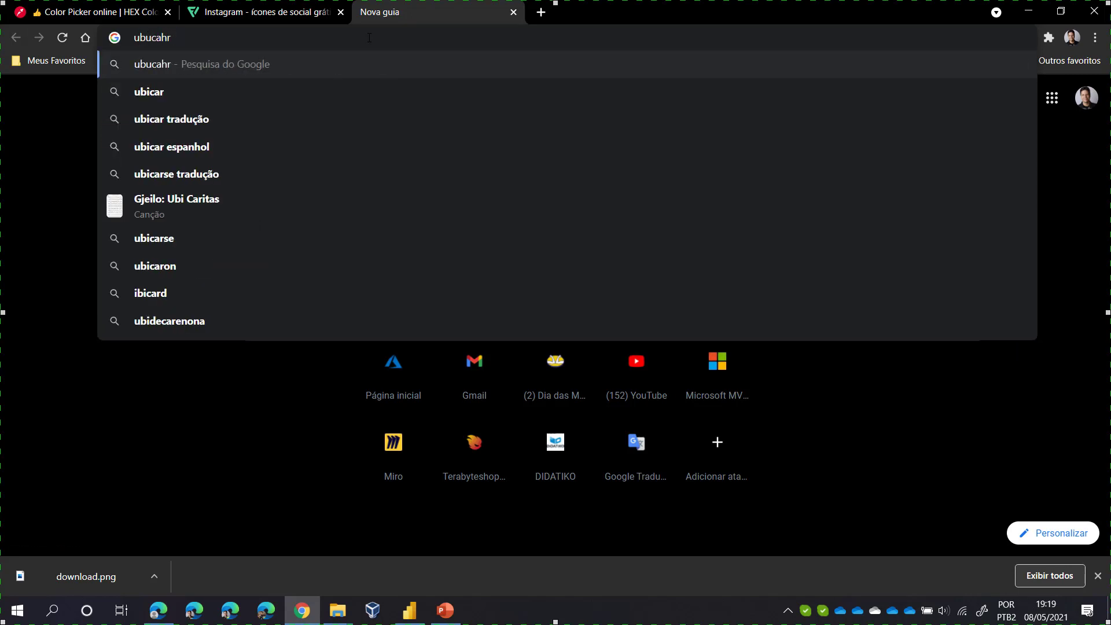
key("BackSpace")
key("BackSpace")
key("BackSpace")
key("BackSpace")
key("BackSpace")
type("unicha")
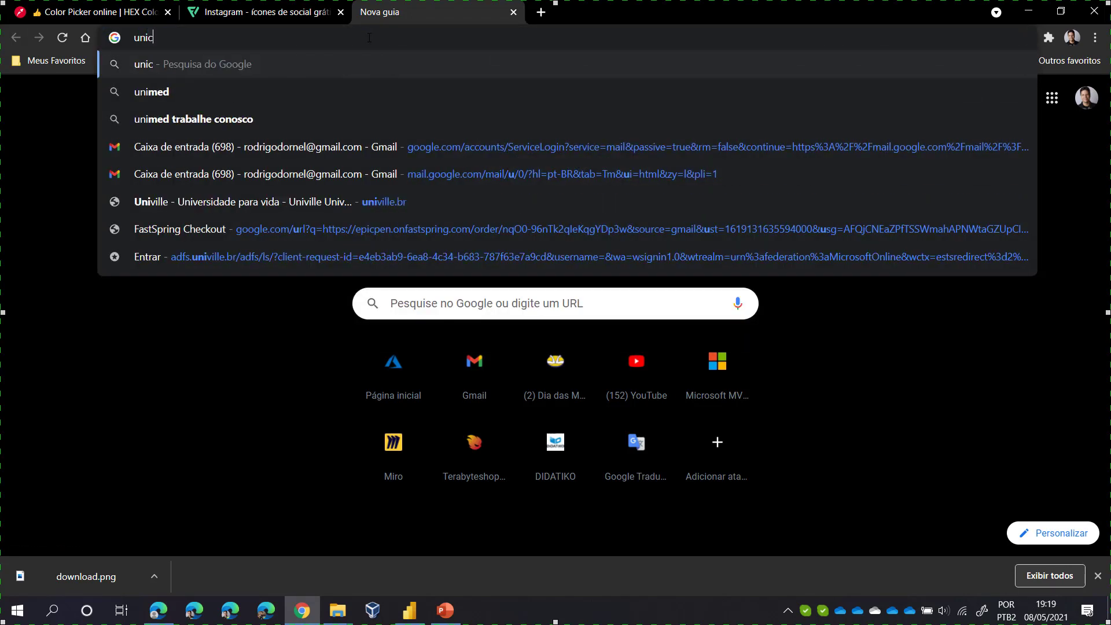
type("r")
key("Return")
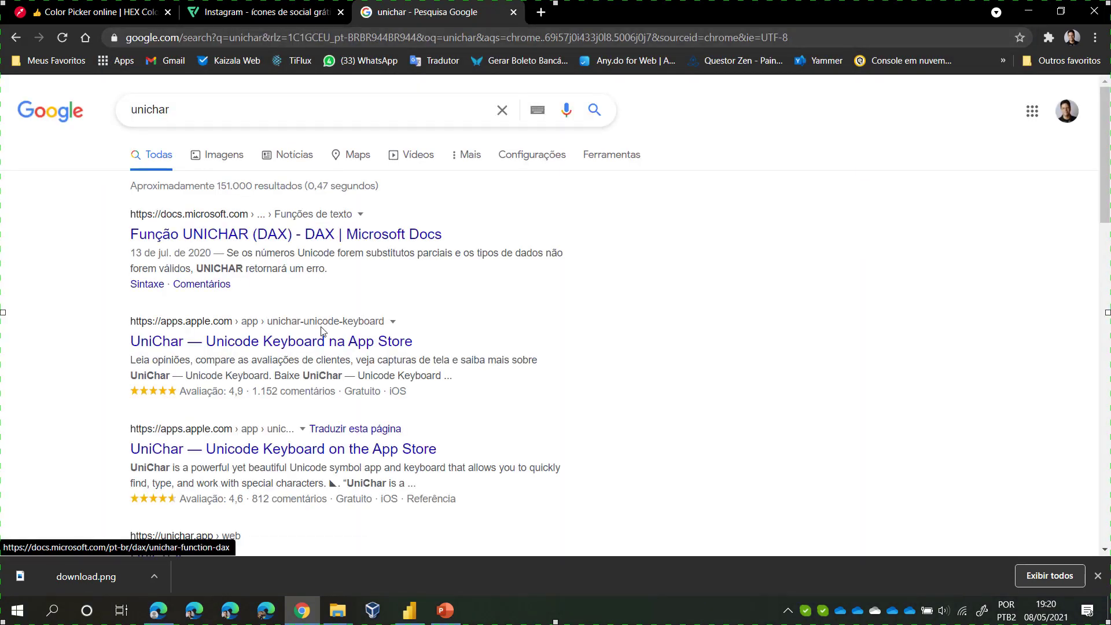
Step: Look through the unichar results for a character reference and run a new Google search for "UNICODE"
right_click(328, 346)
left_click(725, 345)
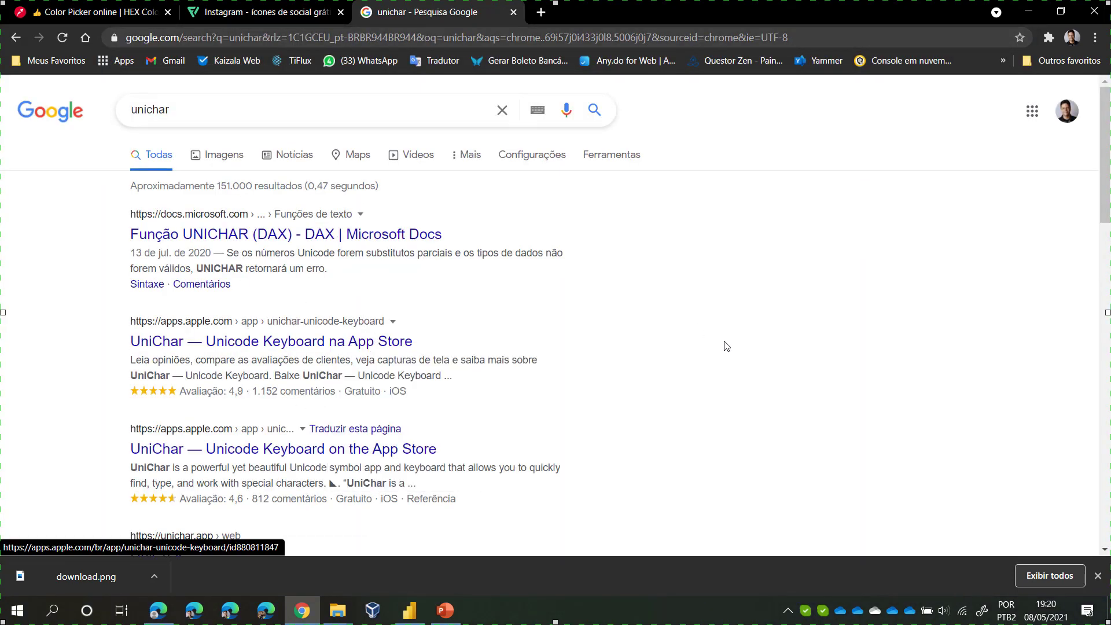
scroll(442, 417, "down", 2)
scroll(444, 418, "down", 3)
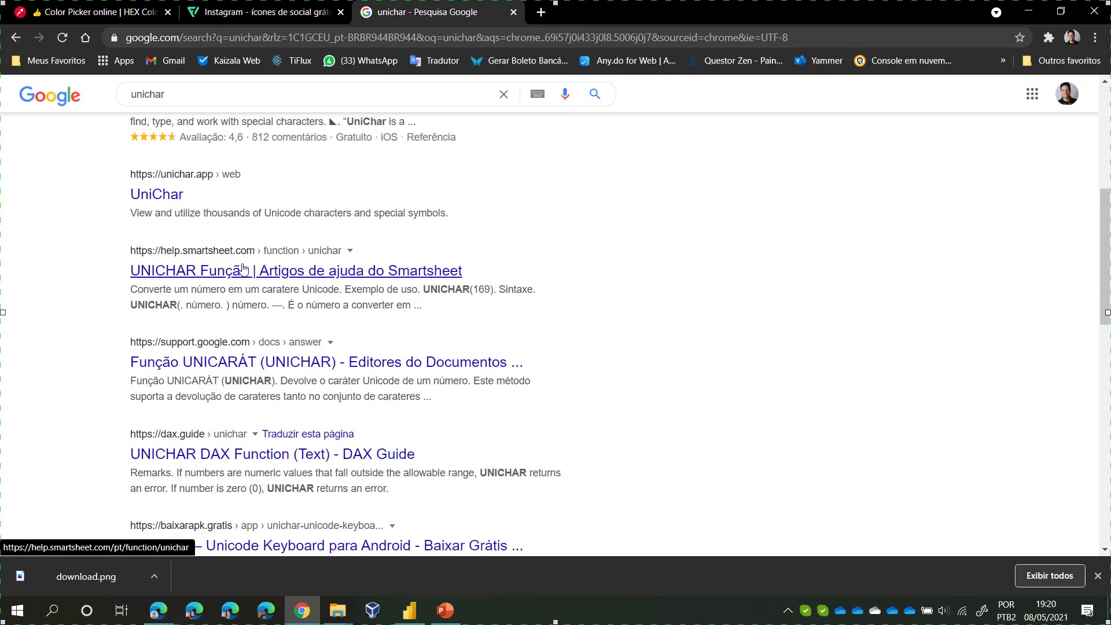
scroll(620, 307, "down", 4)
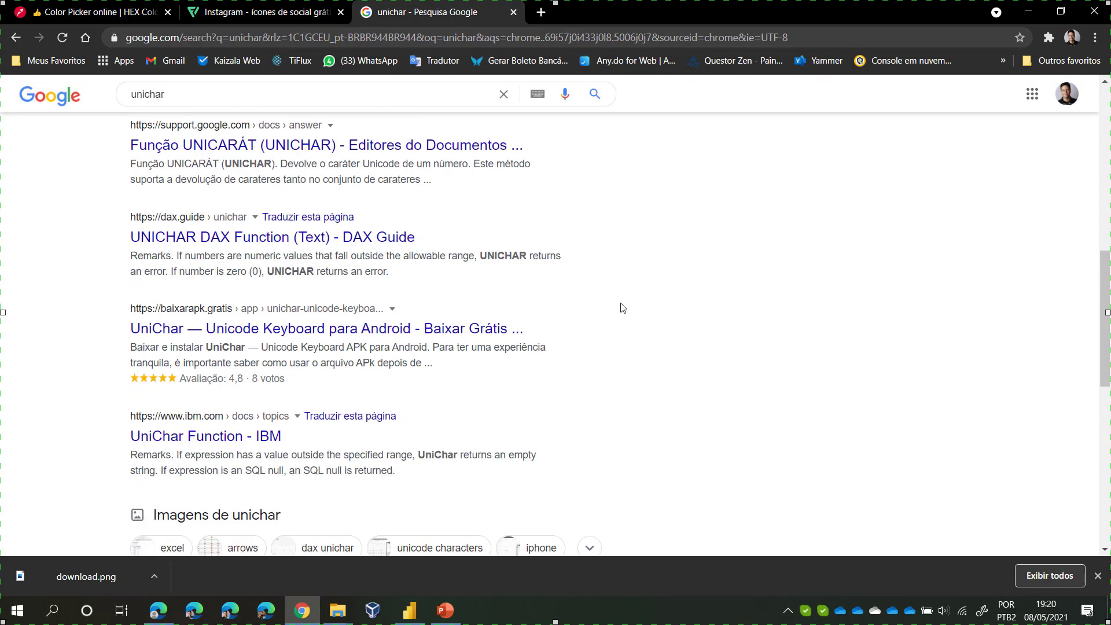
scroll(615, 308, "up", 10)
left_click(232, 112)
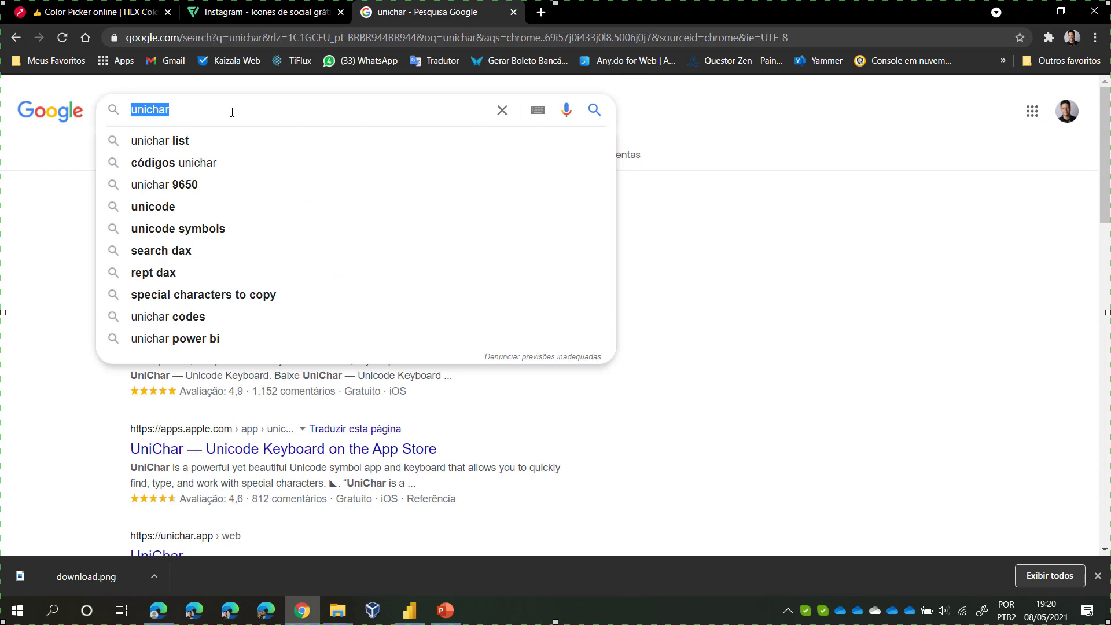
type("UNICODE")
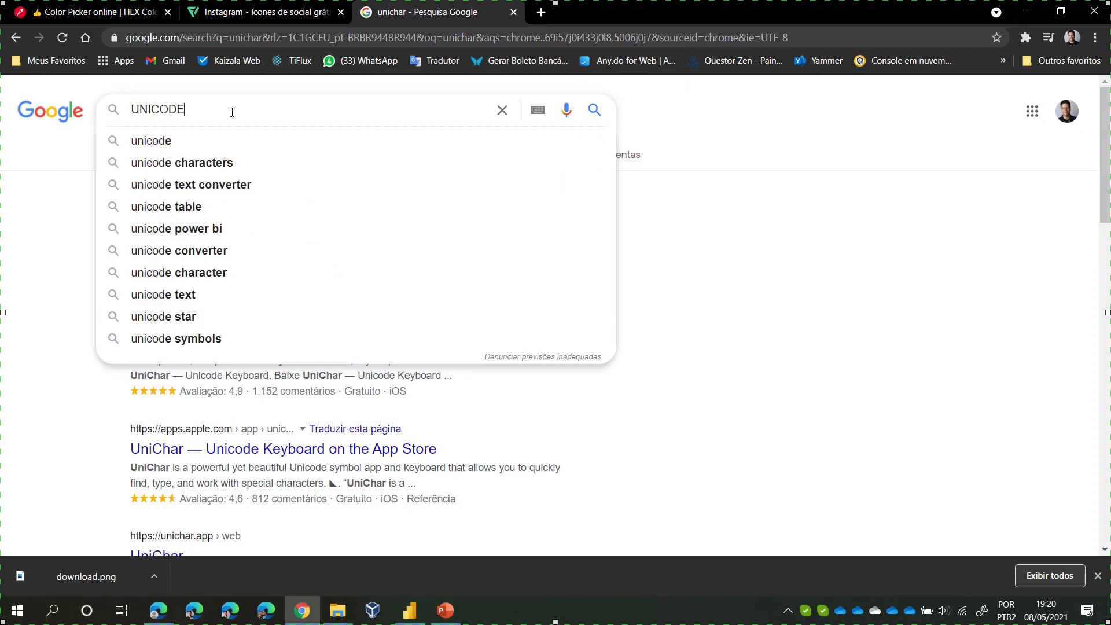
key("Return")
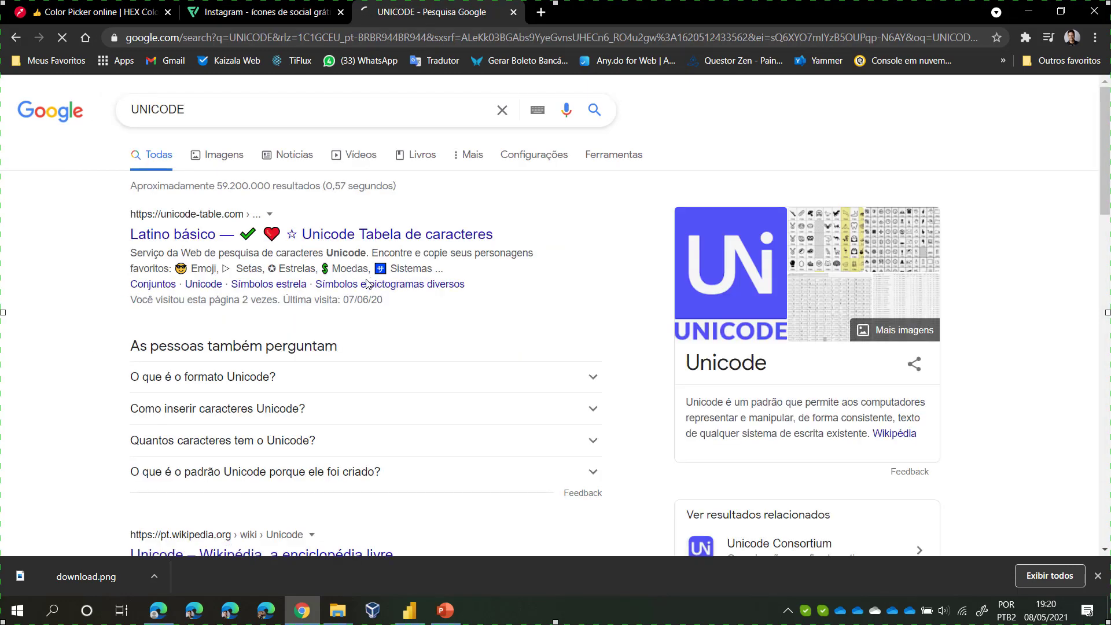
Step: Open the unicode-table.com result in a new tab, browse its character table, and close the tab
right_click(312, 242)
left_click(395, 245)
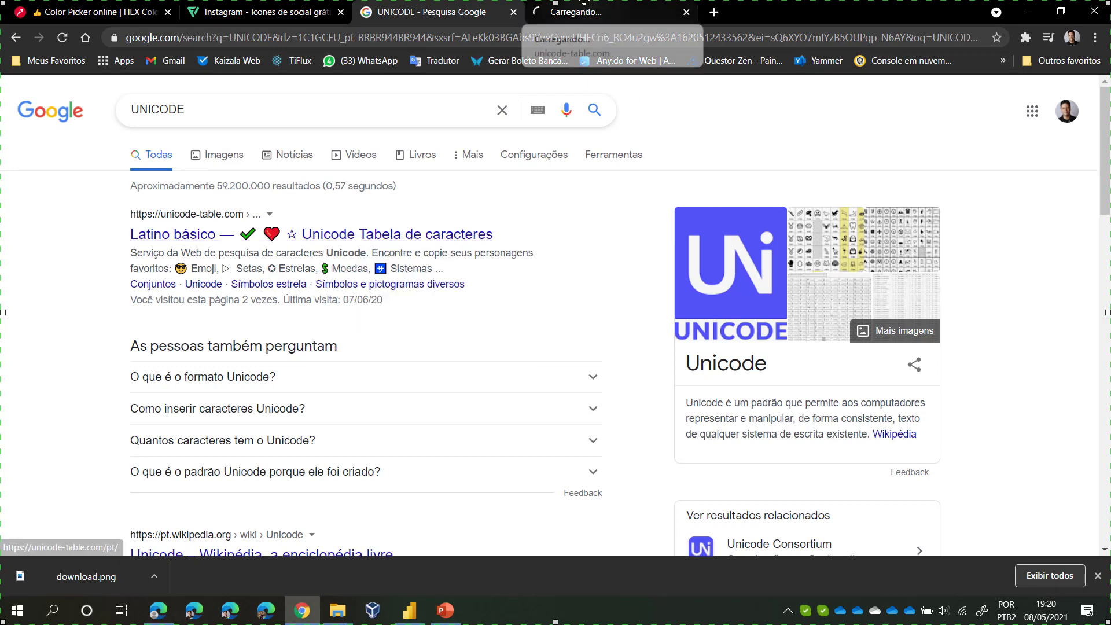
left_click(585, 17)
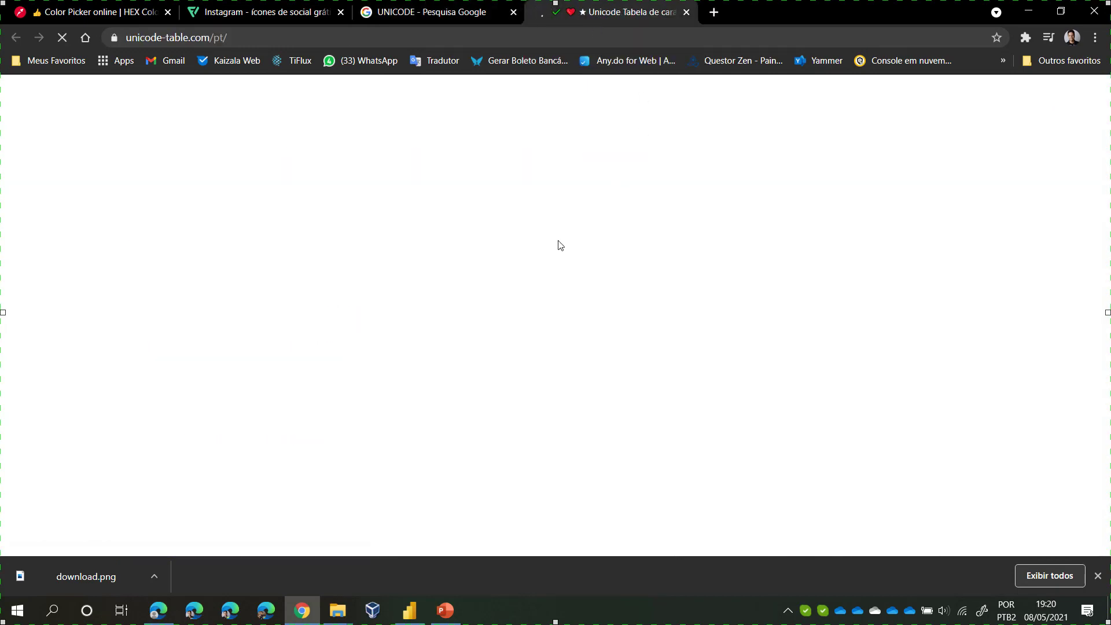
scroll(320, 372, "down", 5)
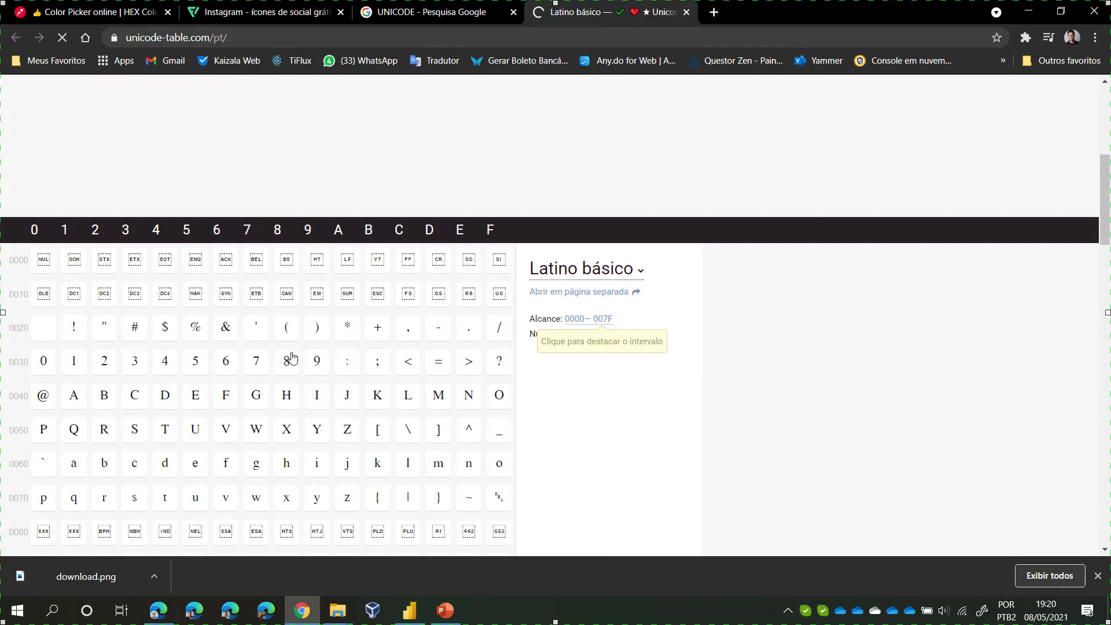
scroll(290, 359, "down", 6)
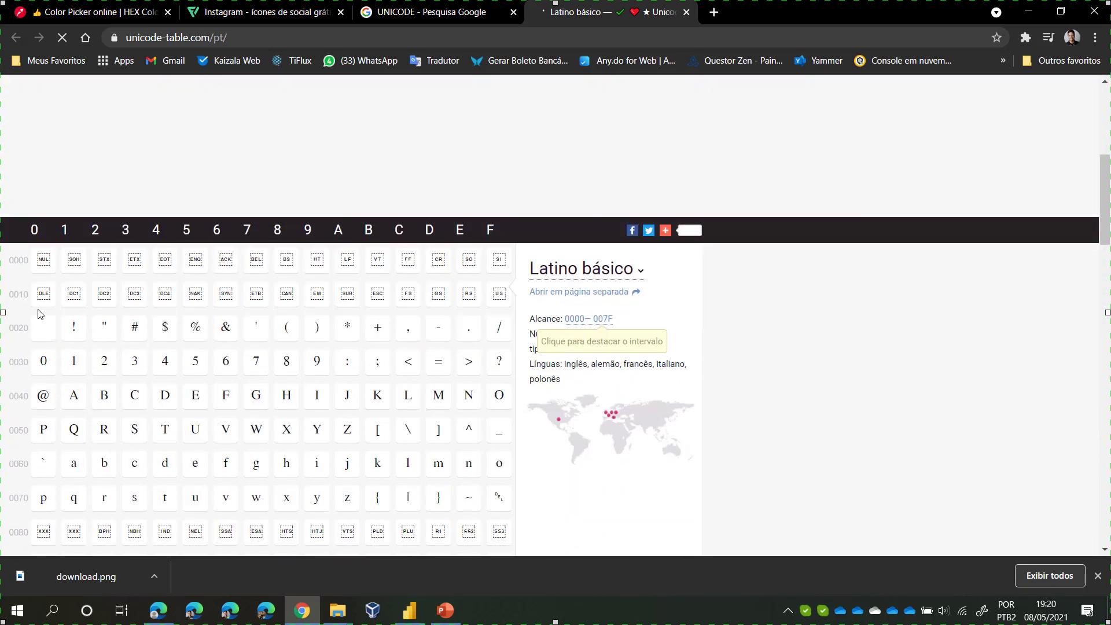
scroll(562, 318, "down", 15)
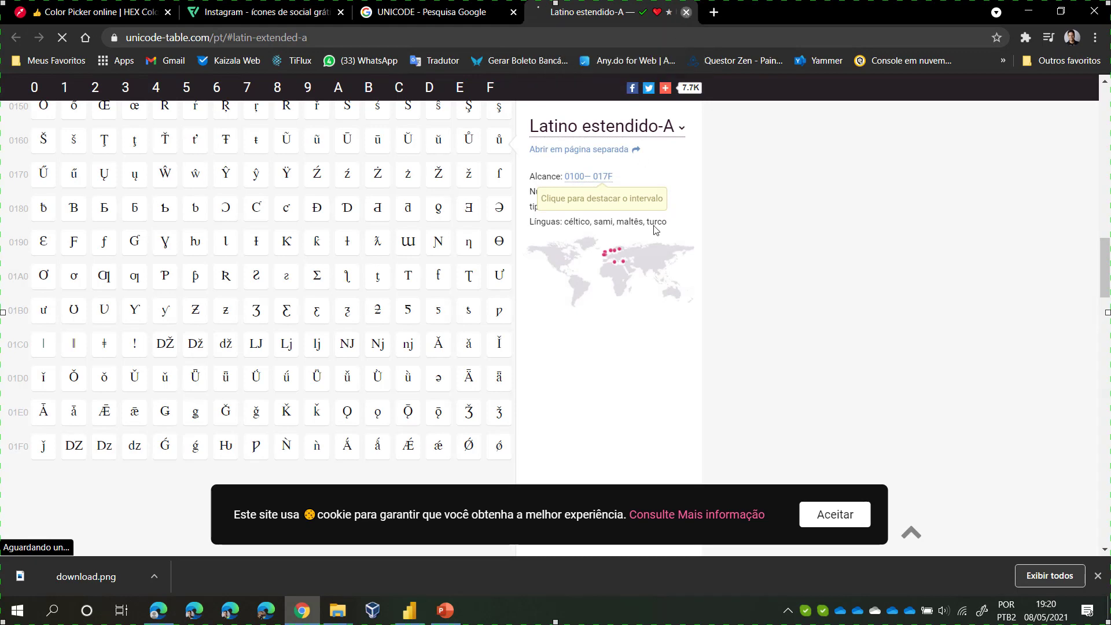
key("ctrl+w")
Step: Switch back to Power BI Desktop and start a new measure in the Medidas table
left_click(410, 610)
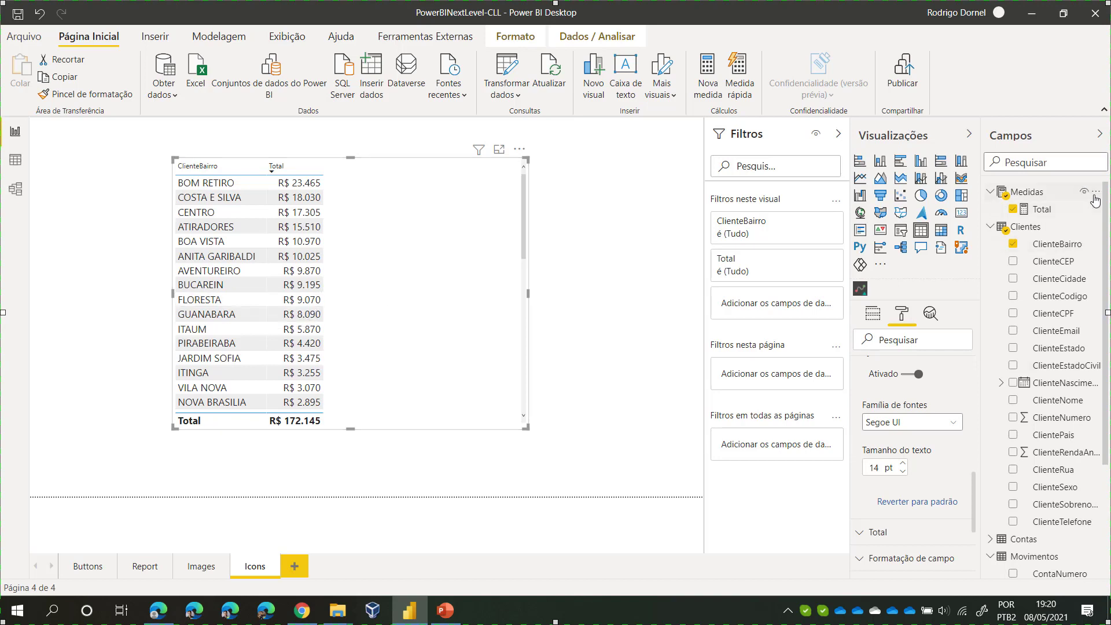
left_click(1096, 194)
left_click(996, 199)
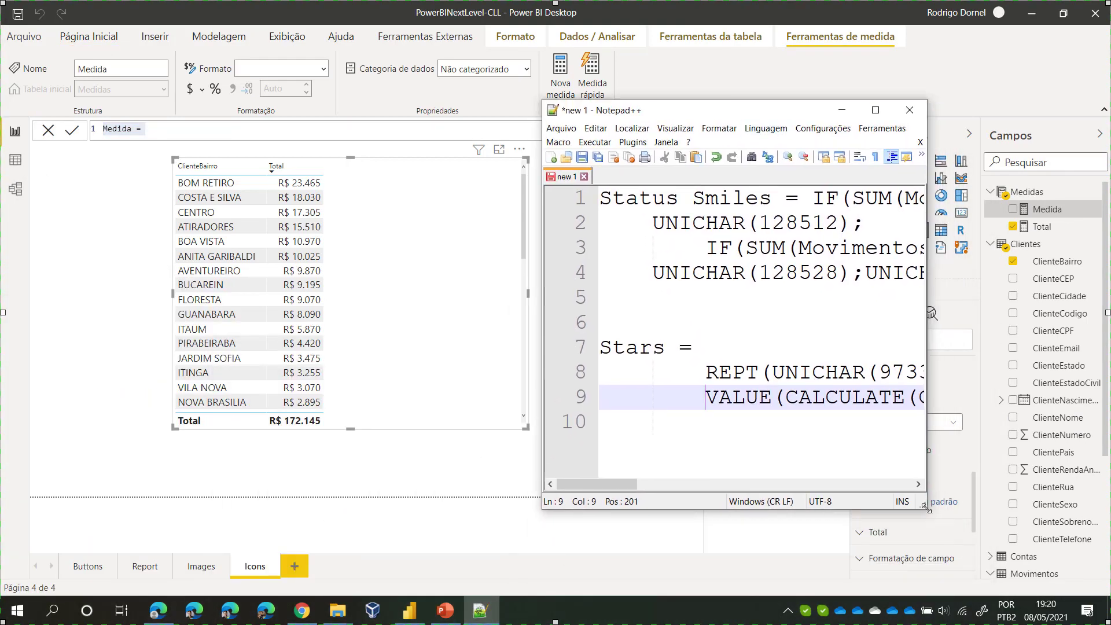
Step: Reposition and maximize the Notepad++ window to read the Status Smiles and Stars measure formulas in full
left_click_drag(926, 508, 1110, 561)
left_click_drag(881, 112, 521, 80)
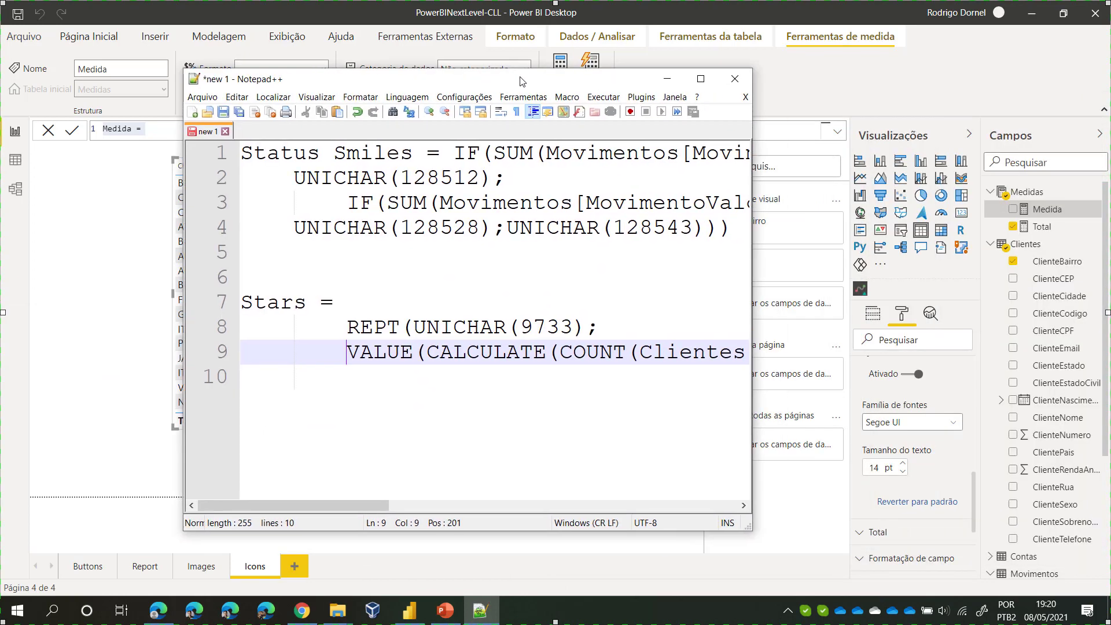
left_click(701, 79)
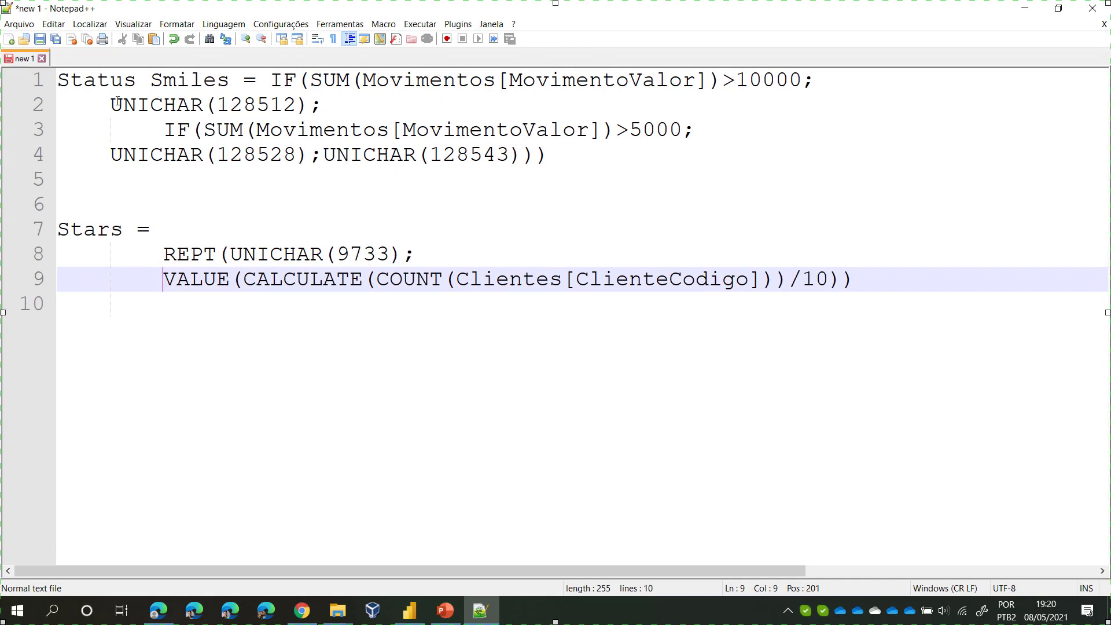
Step: Copy the complete Status Smiles measure formula from the Notepad++ notes and return to Power BI Desktop
left_click_drag(112, 104, 311, 105)
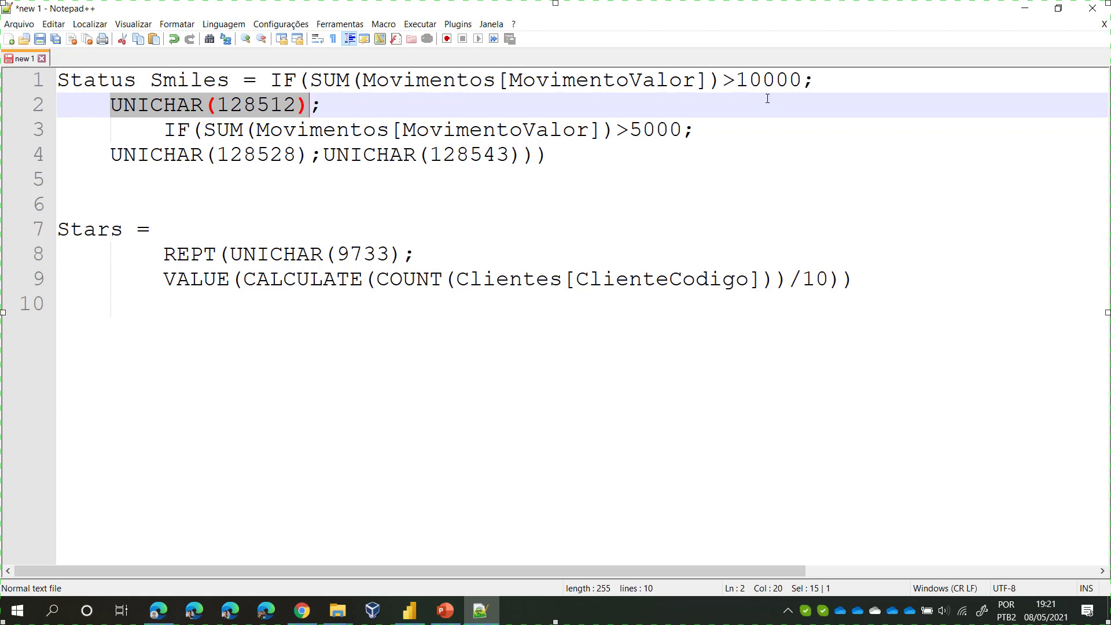
left_click(571, 159)
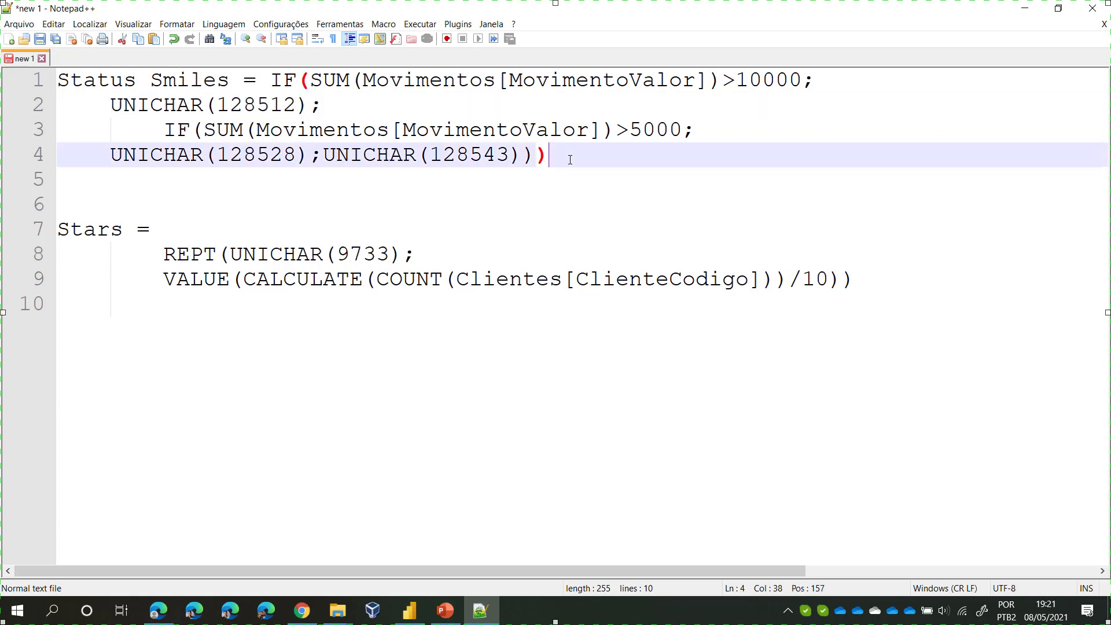
key("ctrl+shift+Home")
key("ctrl+c")
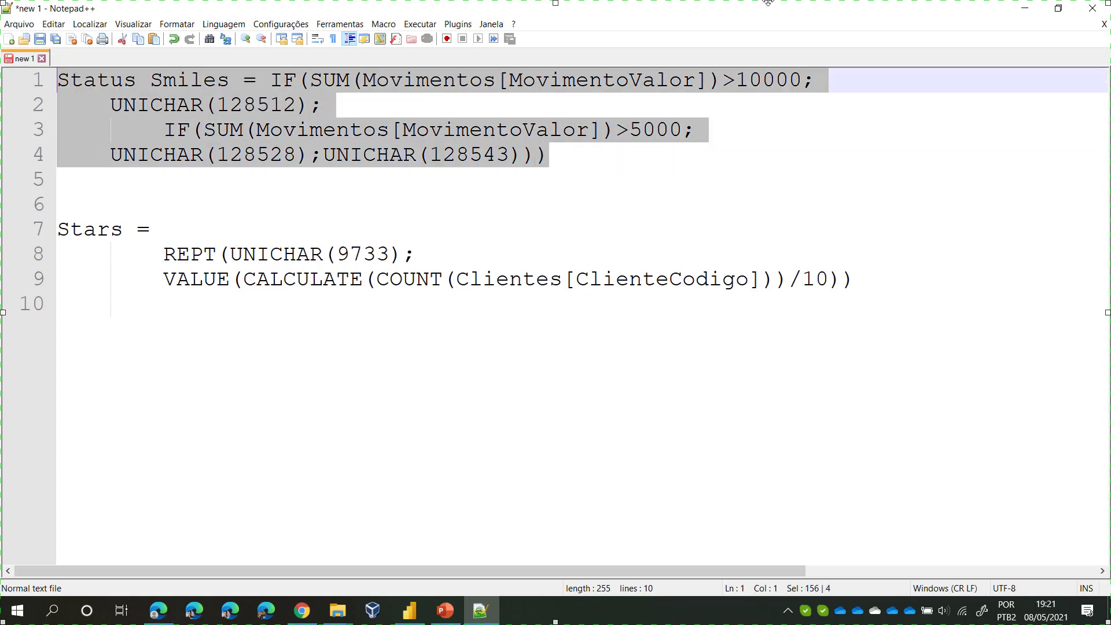
left_click(1024, 8)
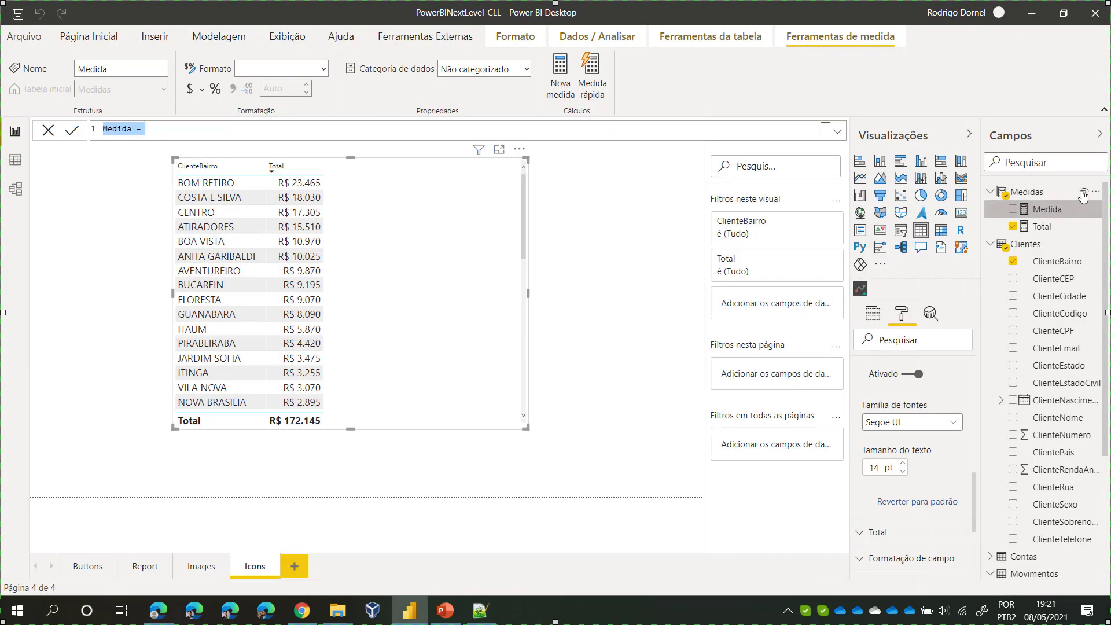
Step: Define the new measure with the copied Status Smiles formula, commit it, and collapse the formula editor
key("ctrl+v")
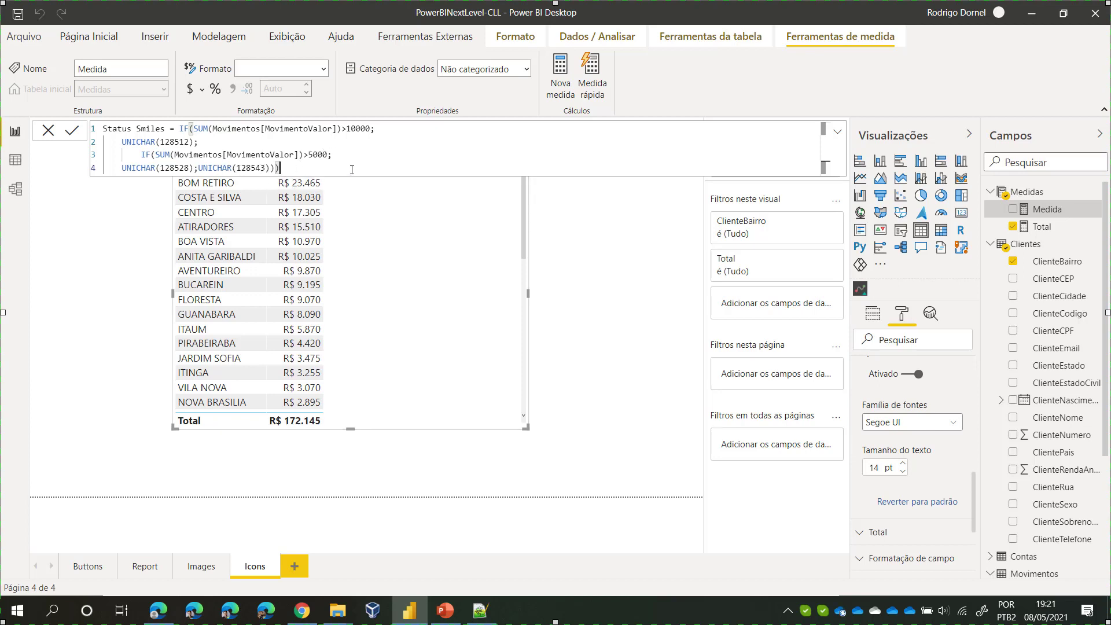
key("Return")
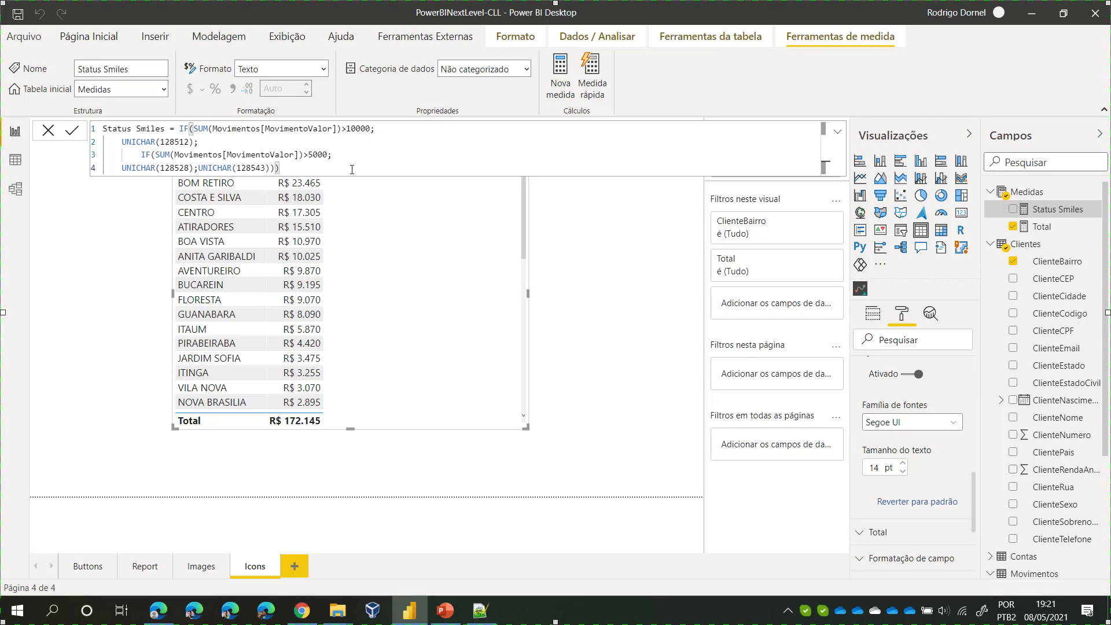
left_click(839, 132)
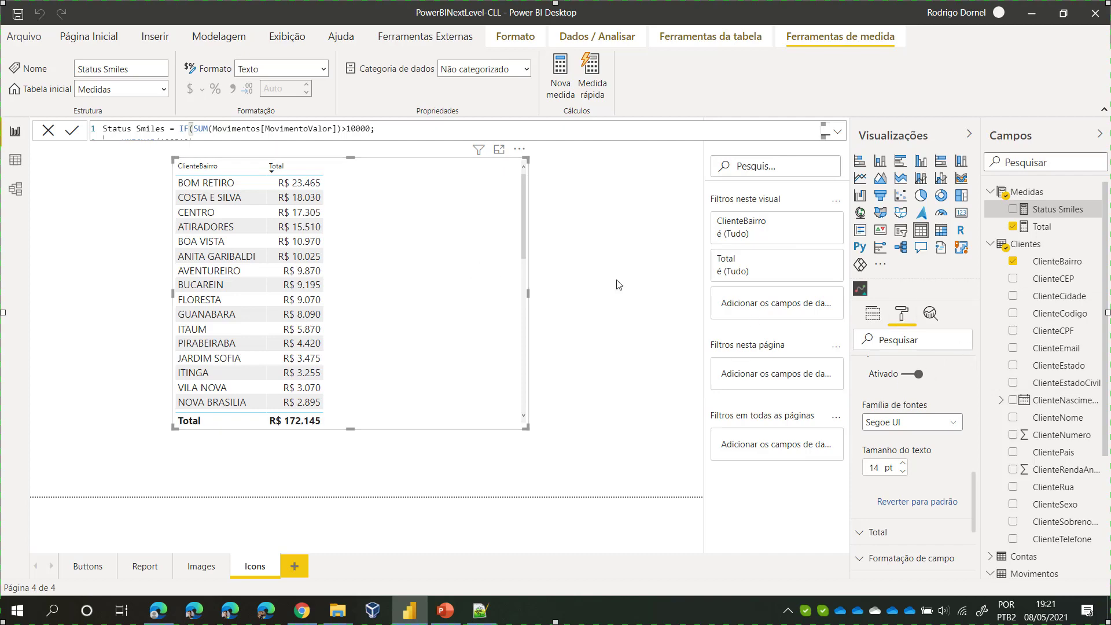
Step: Replace the Total field in the neighbourhood table with MovimentoValor and sort the table by it in descending order
left_click(585, 378)
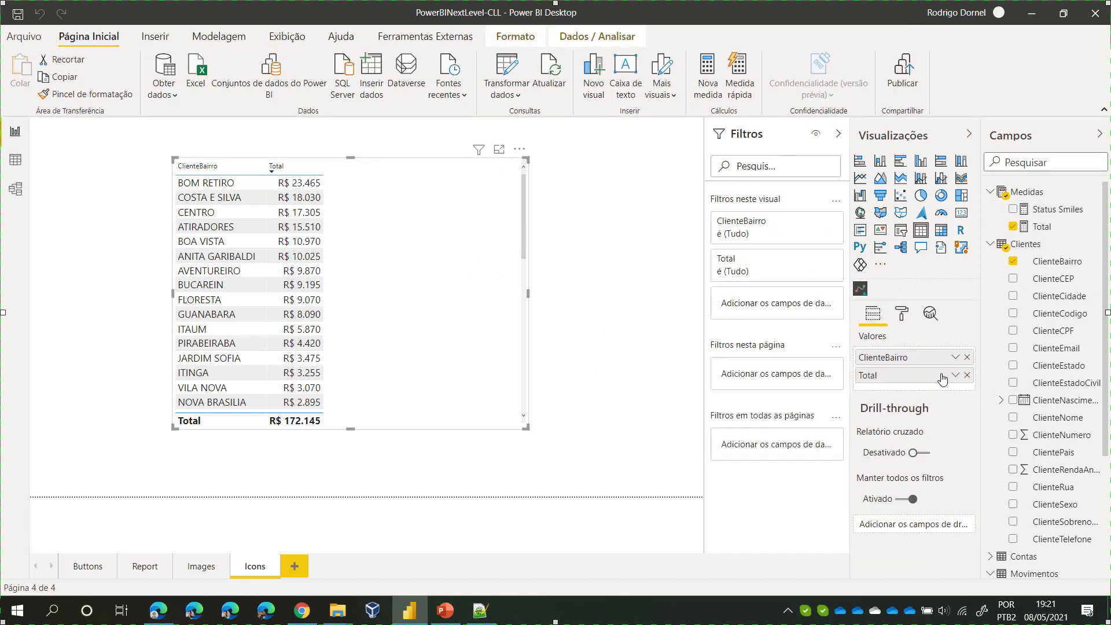
left_click(966, 375)
scroll(1036, 451, "down", 3)
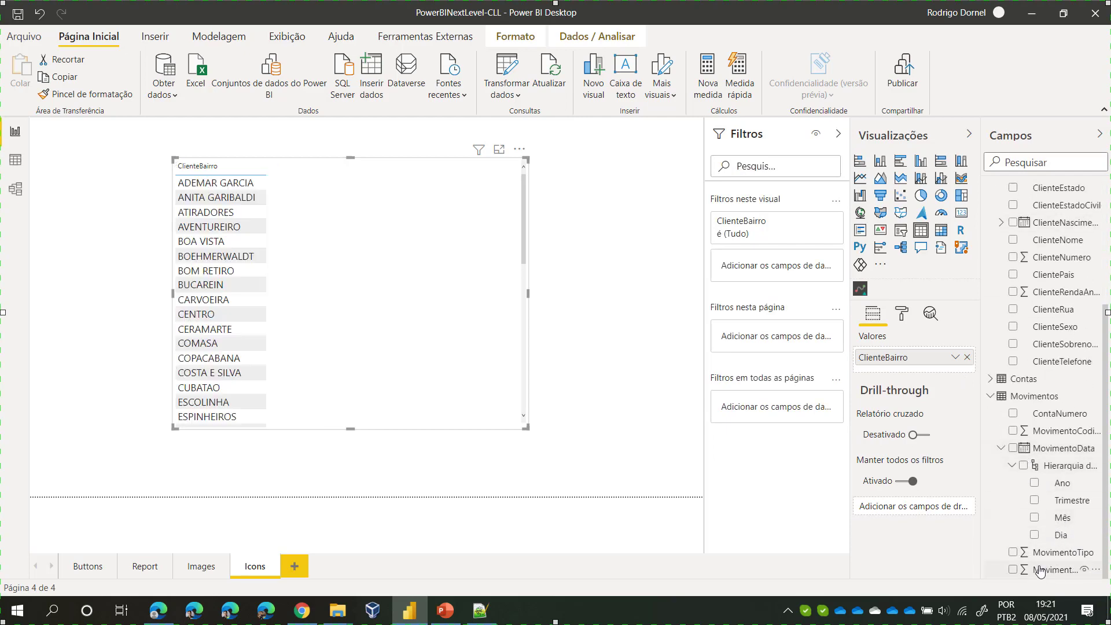
left_click_drag(992, 551, 902, 373)
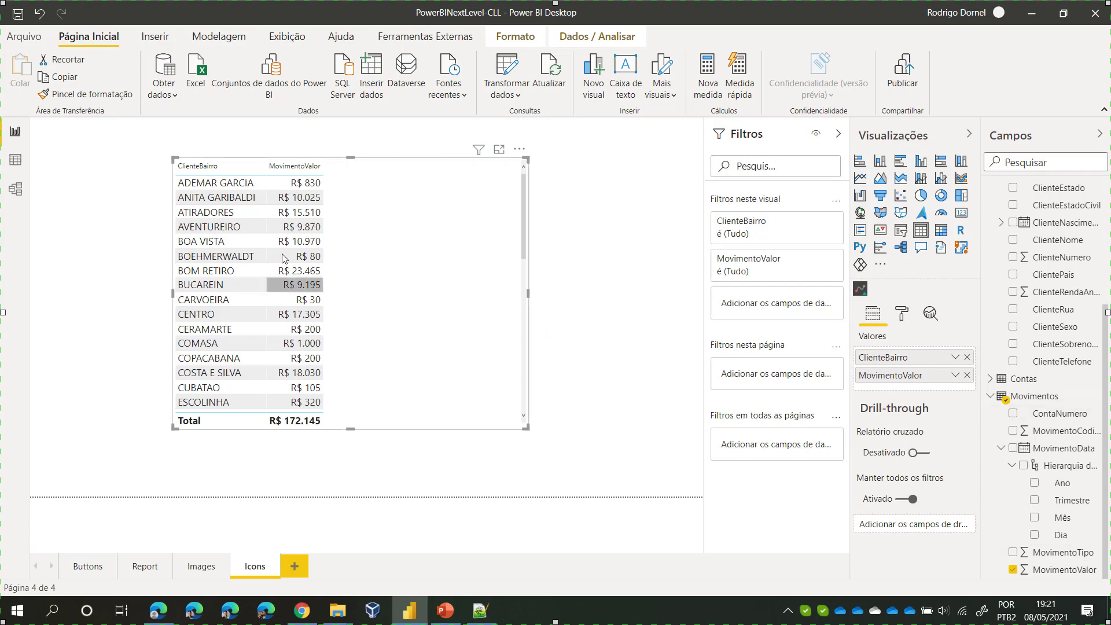
left_click(309, 168)
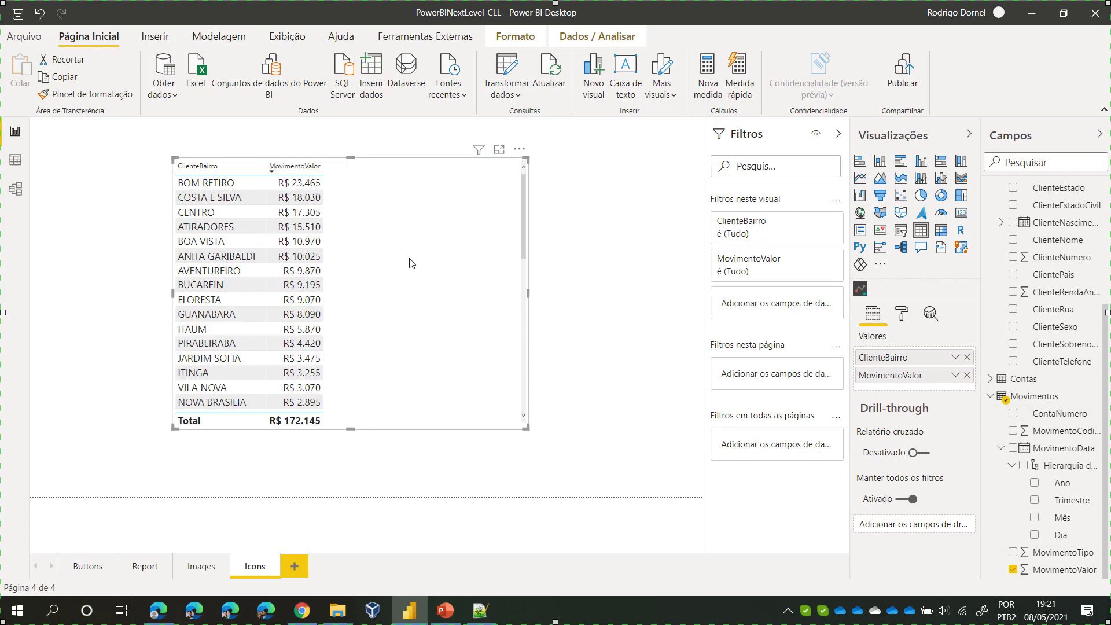
Step: Add the Status Smiles measure to the neighbourhood table as a new column and select the measure in the Medidas table
scroll(1060, 237, "up", 3)
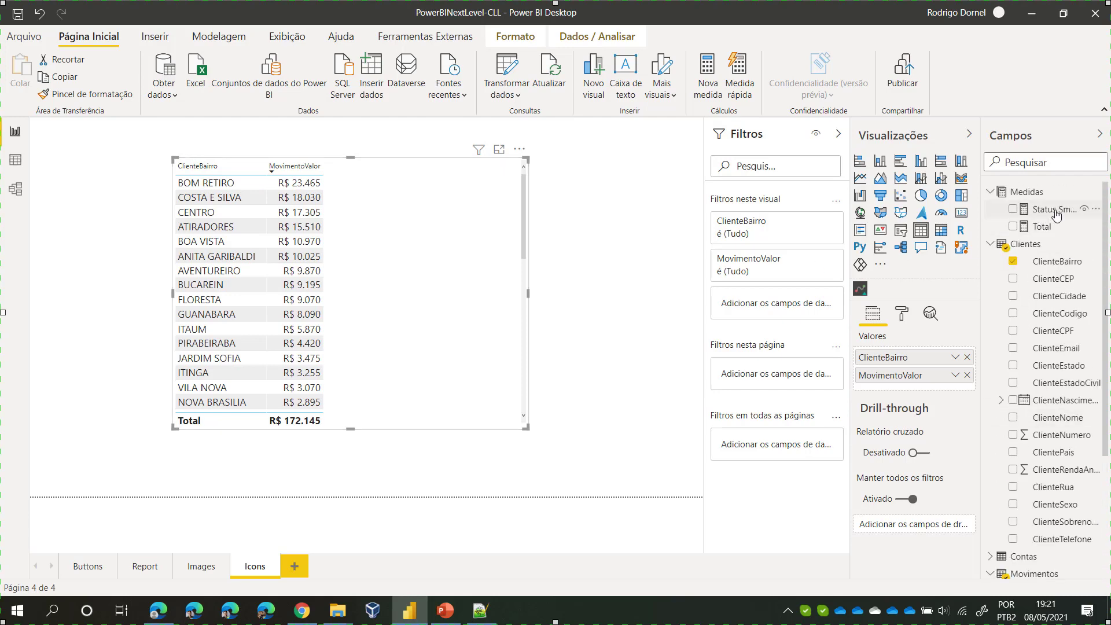
left_click_drag(1057, 214, 420, 275)
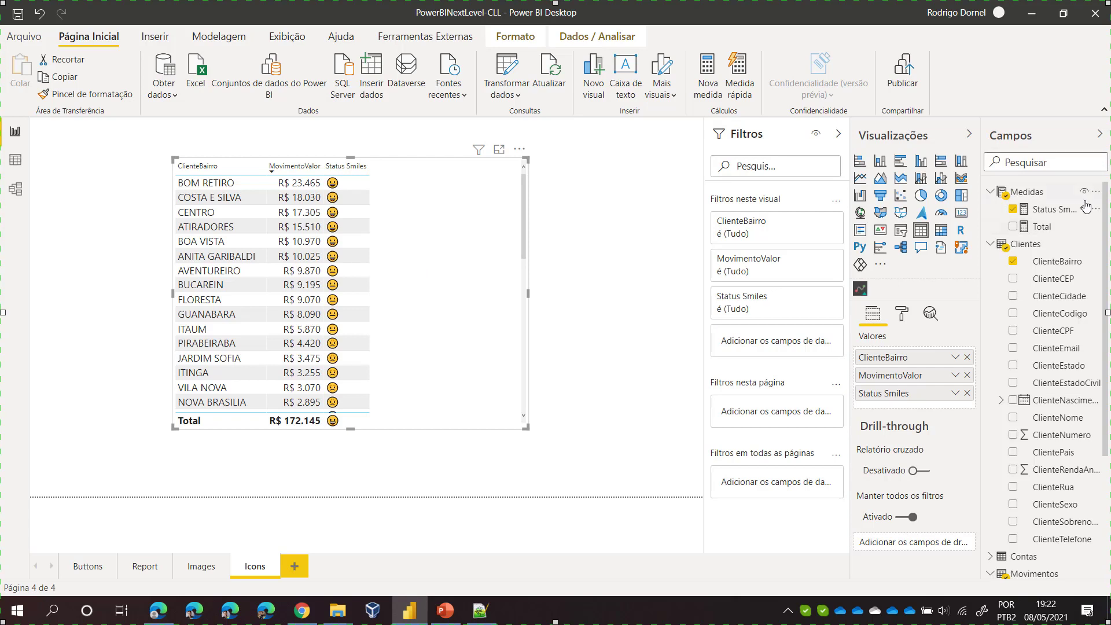
left_click(1047, 212)
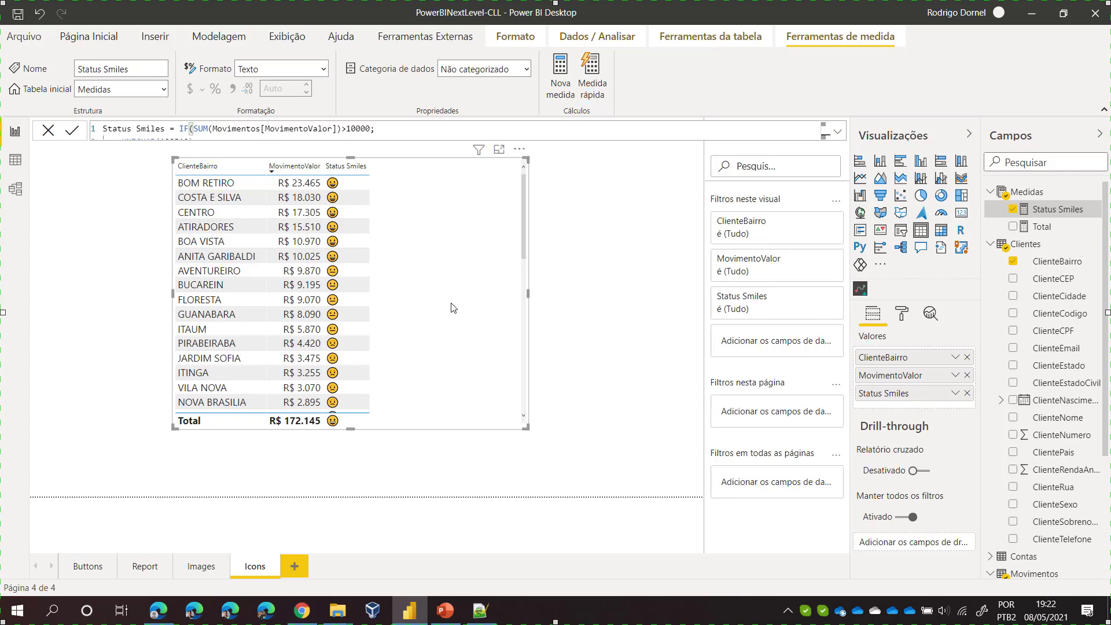
Step: Duplicate the Icons page and select the table on the duplicate
right_click(253, 571)
left_click(309, 506)
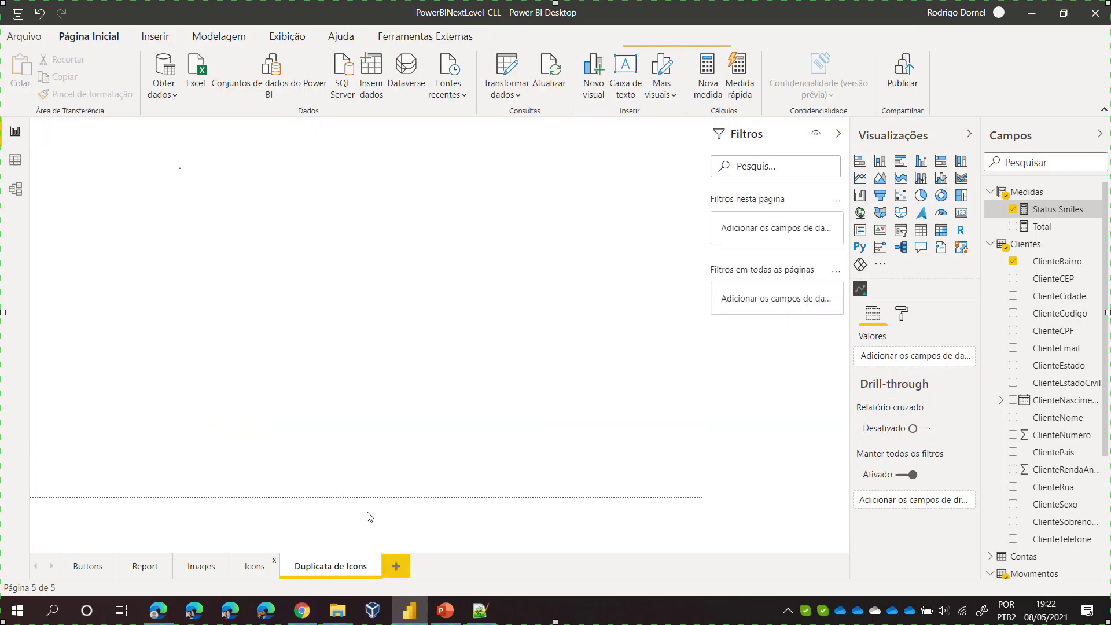
left_click(434, 269)
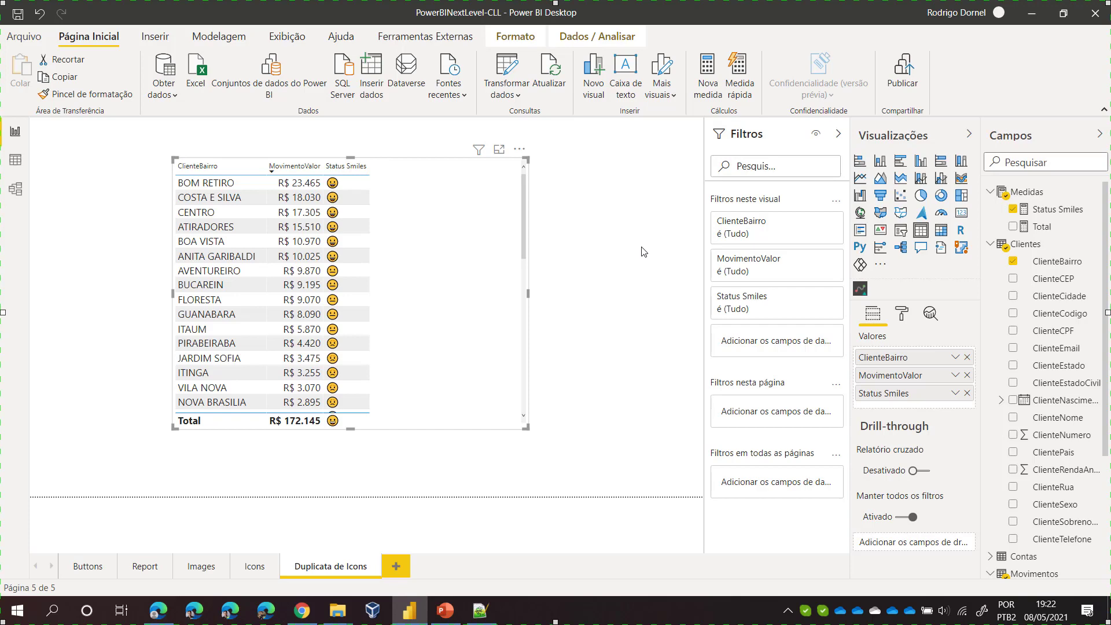
Step: Copy the Stars measure formula from the Notepad++ notes and return to Power BI Desktop
left_click(481, 610)
left_click_drag(874, 283, 58, 229)
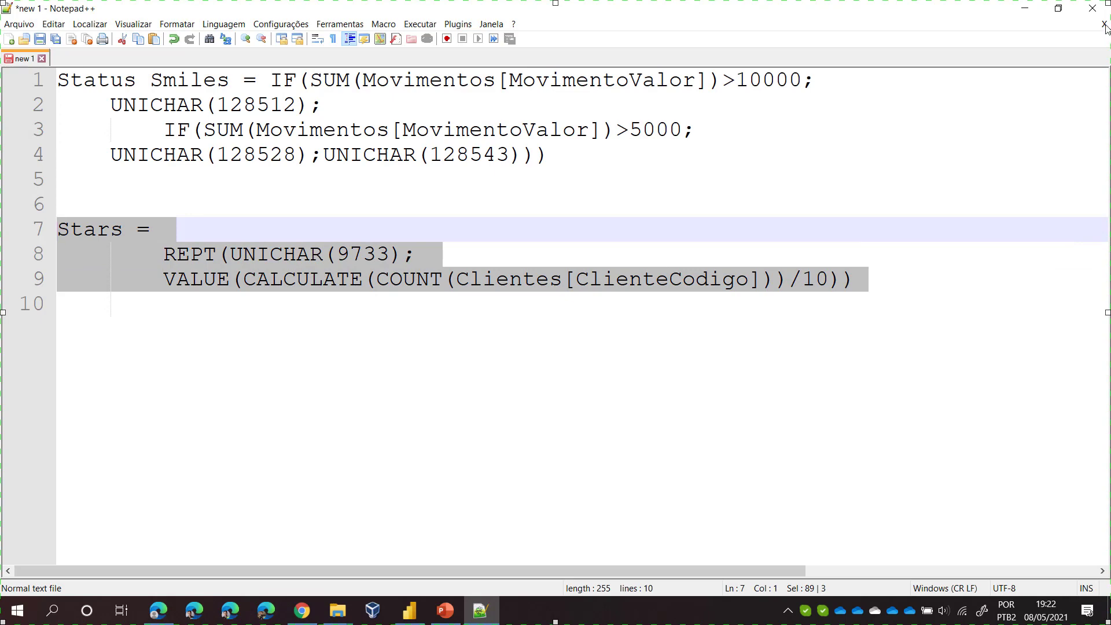
left_click(1024, 8)
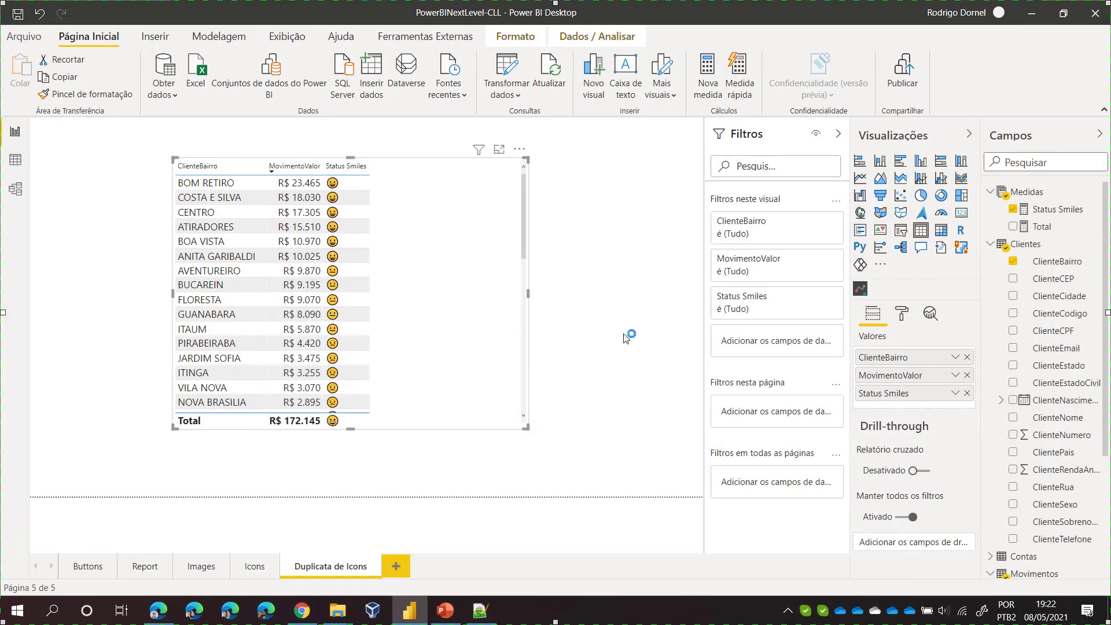
Step: Move the table toward the left edge of the duplicated page and resize it narrower and taller
left_click(627, 338)
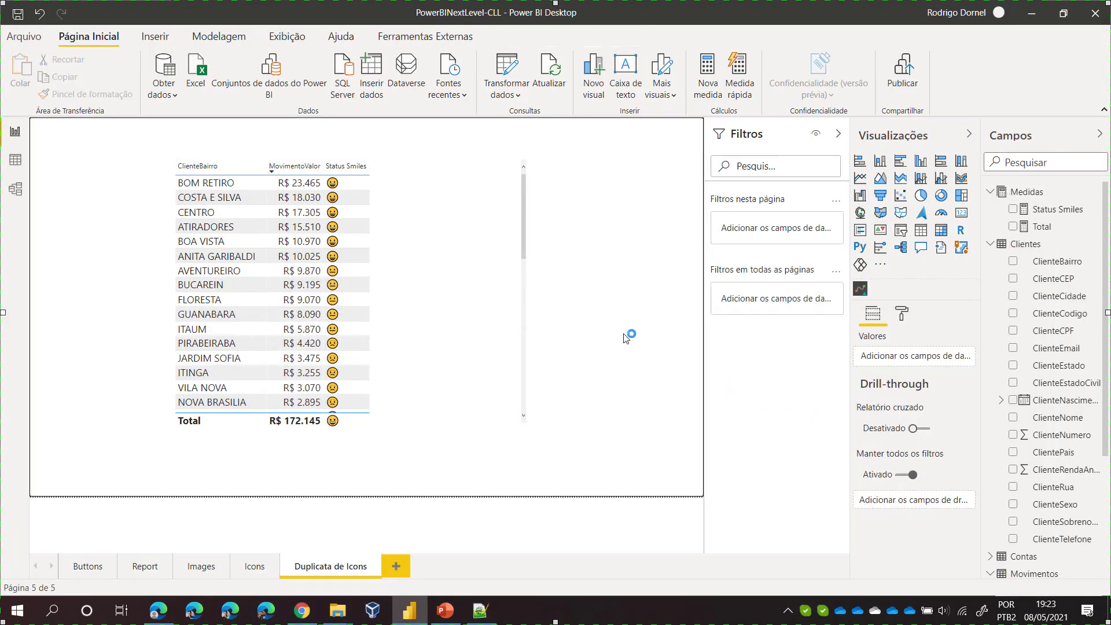
left_click_drag(428, 312, 313, 308)
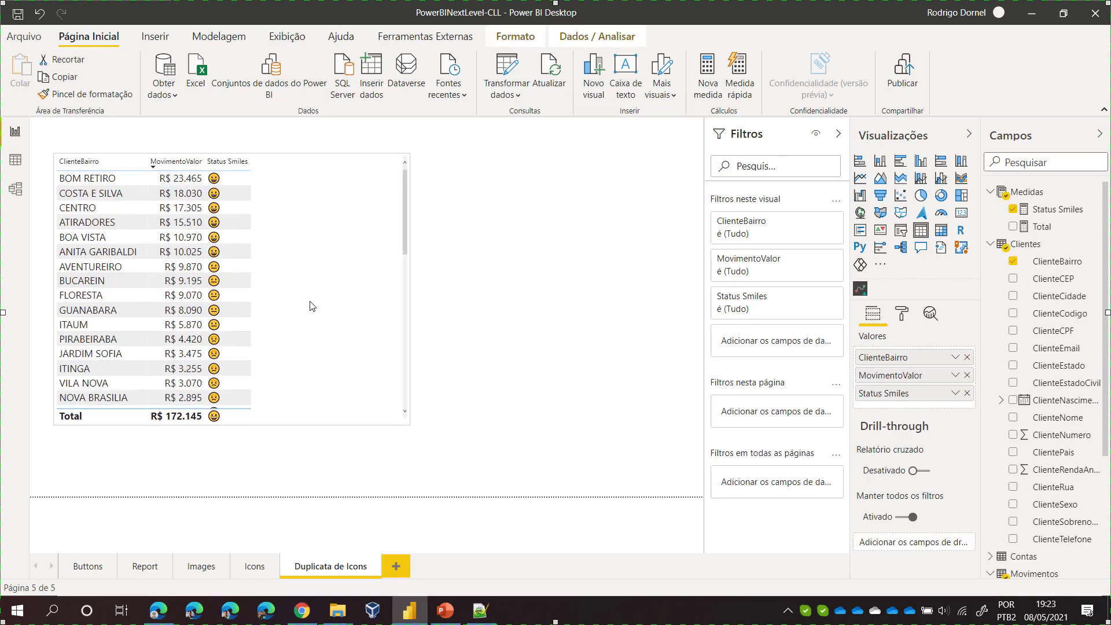
left_click_drag(407, 424, 283, 468)
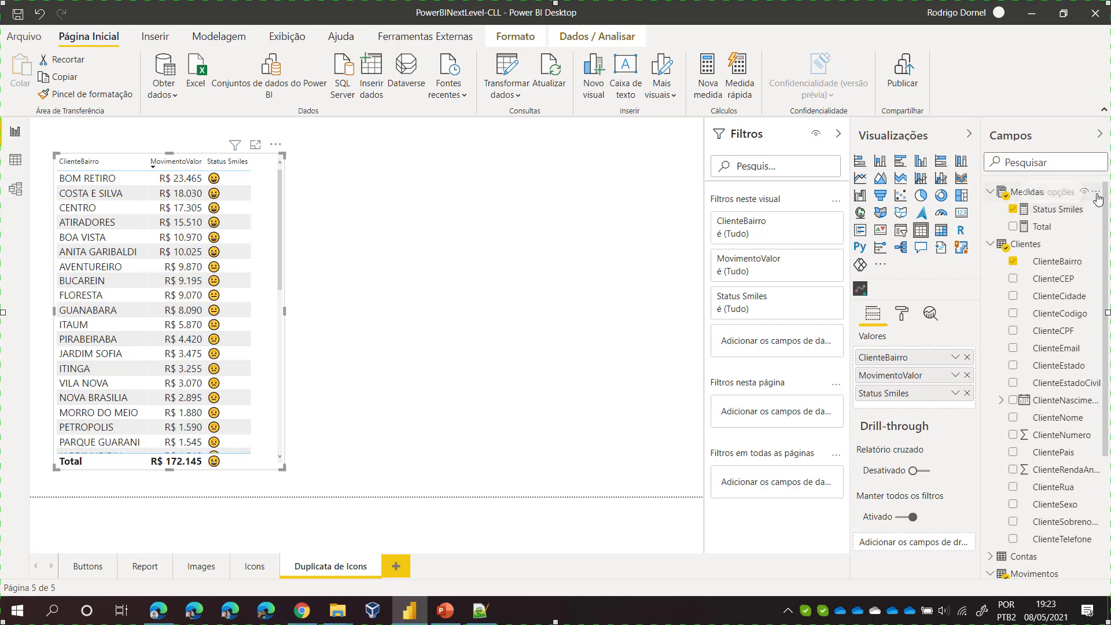
Step: Create the measure Stars = REPT(UNICHAR(9733); VALUE(CALCULATE(COUNT(Clientes[ClienteCodigo]))/10)) in the Medidas table
right_click(1046, 195)
left_click(1047, 206)
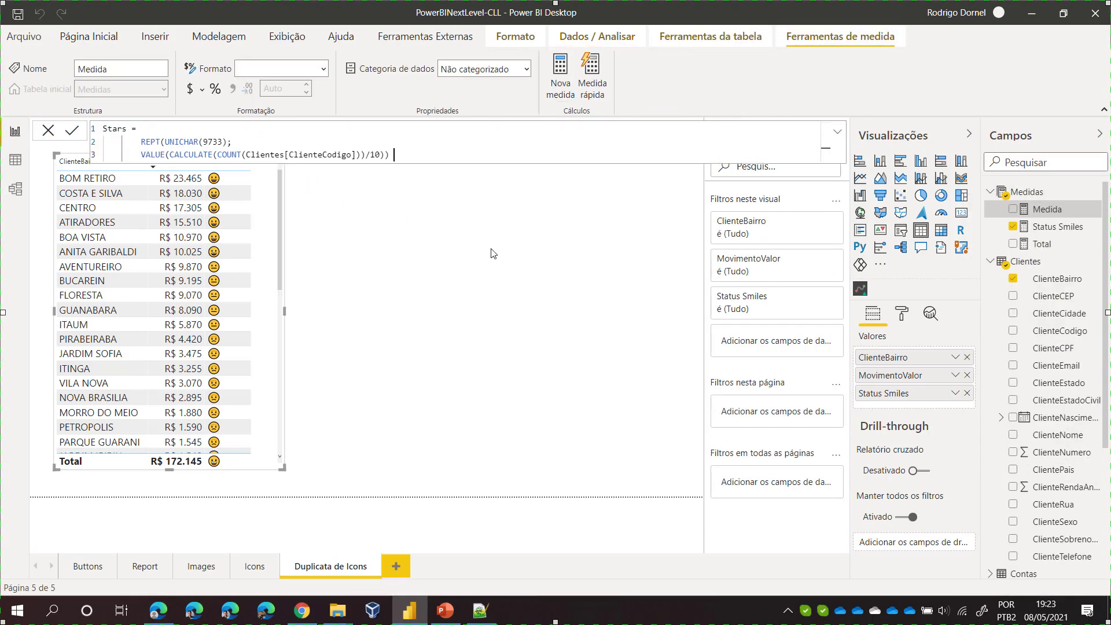
type("Stars = \tREPT(UNICHAR(9733); \tVALUE(CALCULATE(COUNT(Clientes[ClienteCodigo]))/10))")
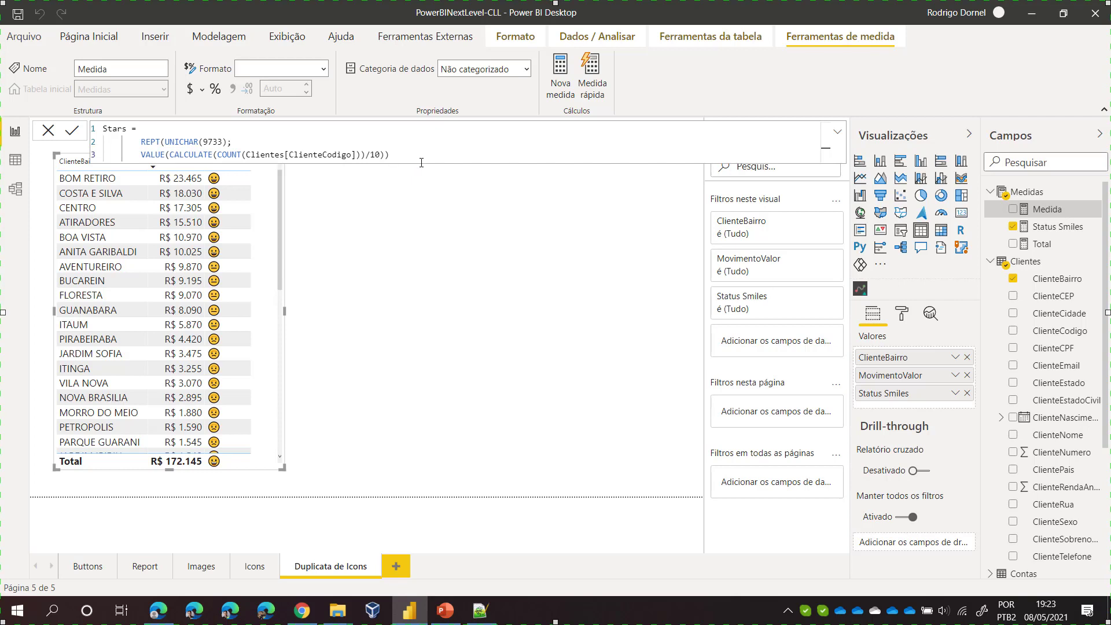
key("Return")
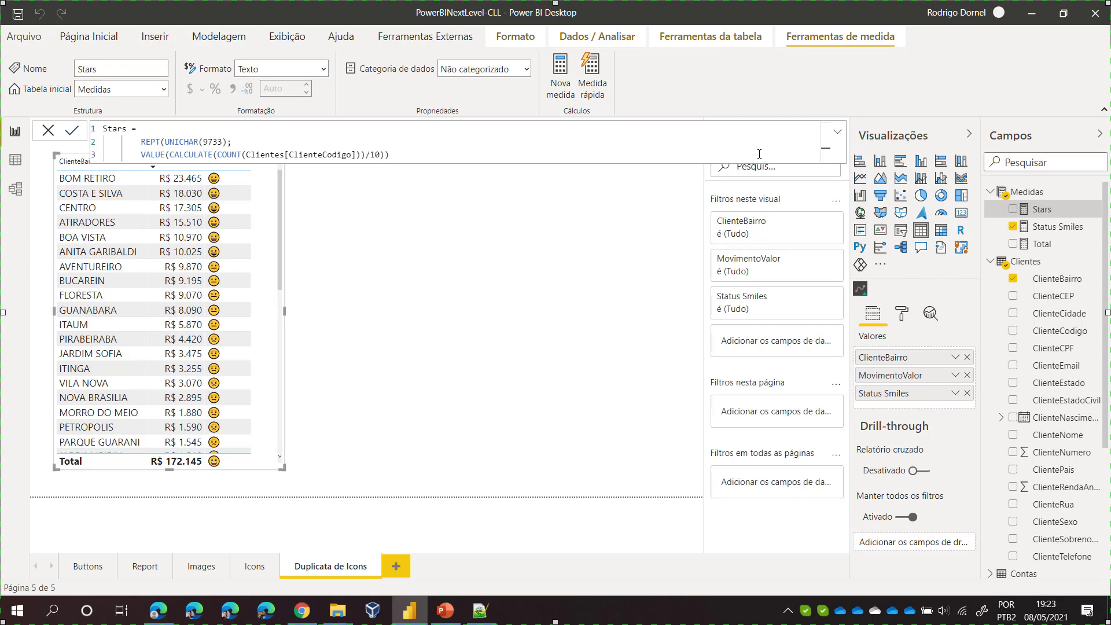
left_click(838, 132)
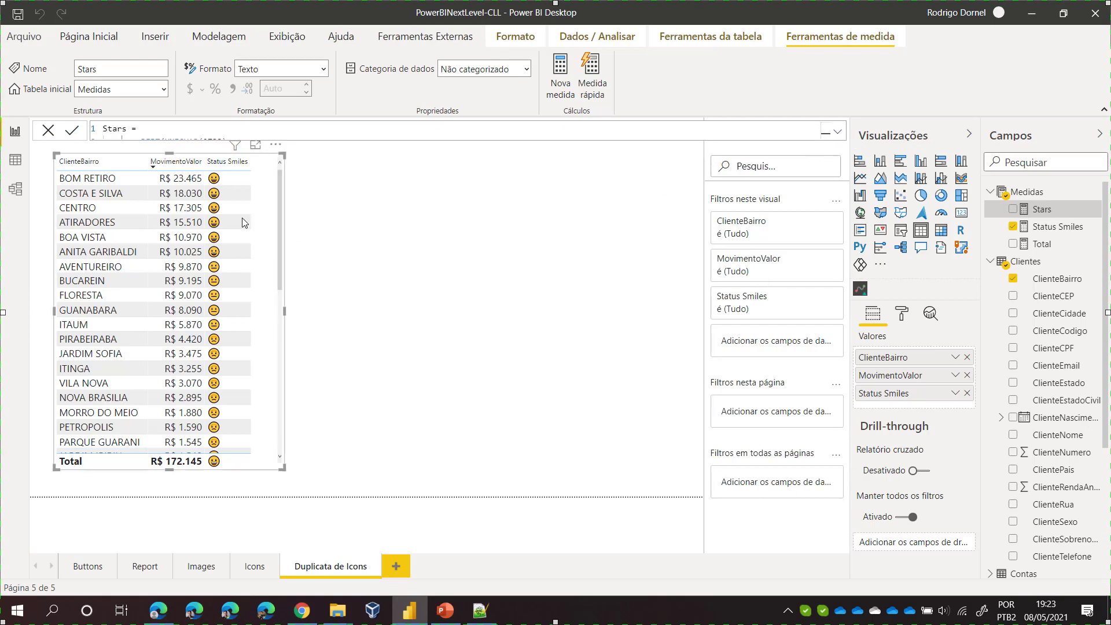
Step: Replace all the table's fields with ClienteCodigo and the Stars measure, and widen the table across the page
left_click(967, 357)
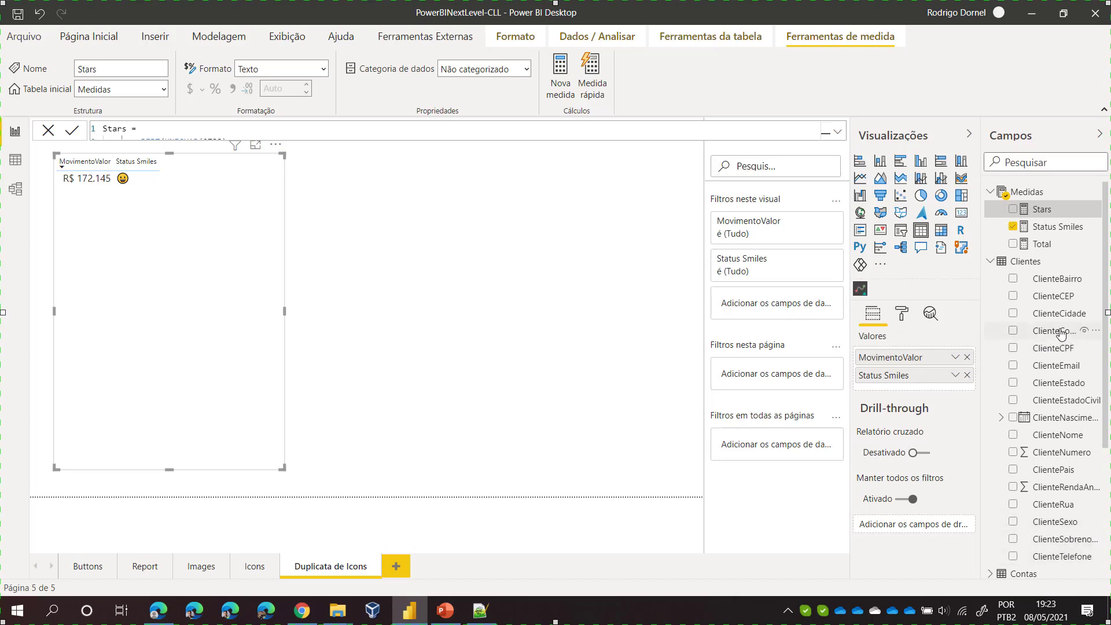
left_click_drag(1061, 334, 966, 373)
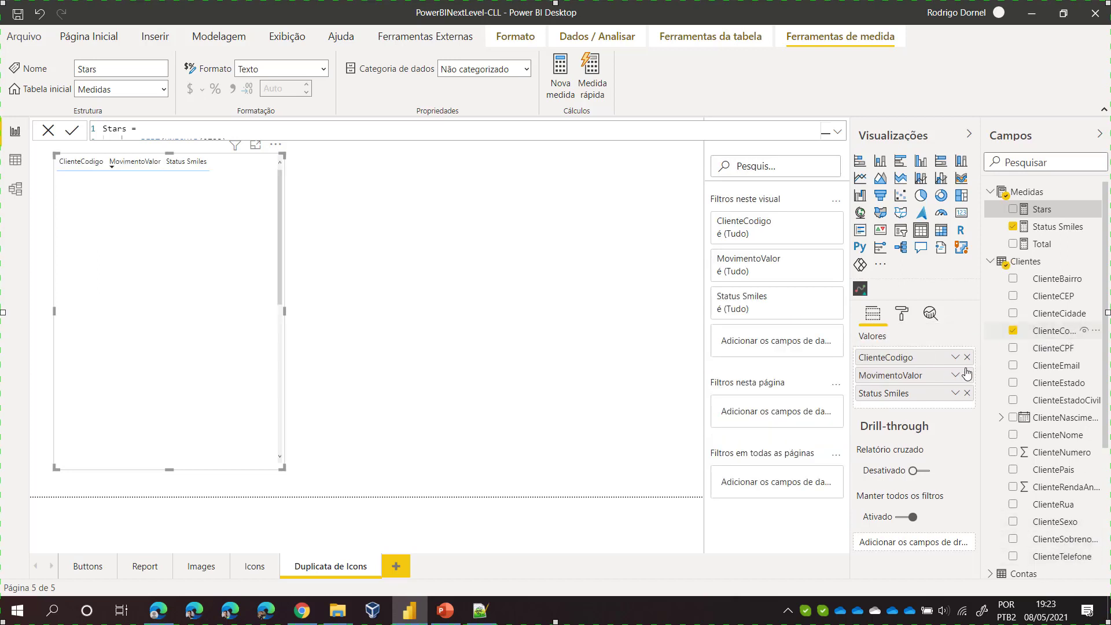
left_click(967, 375)
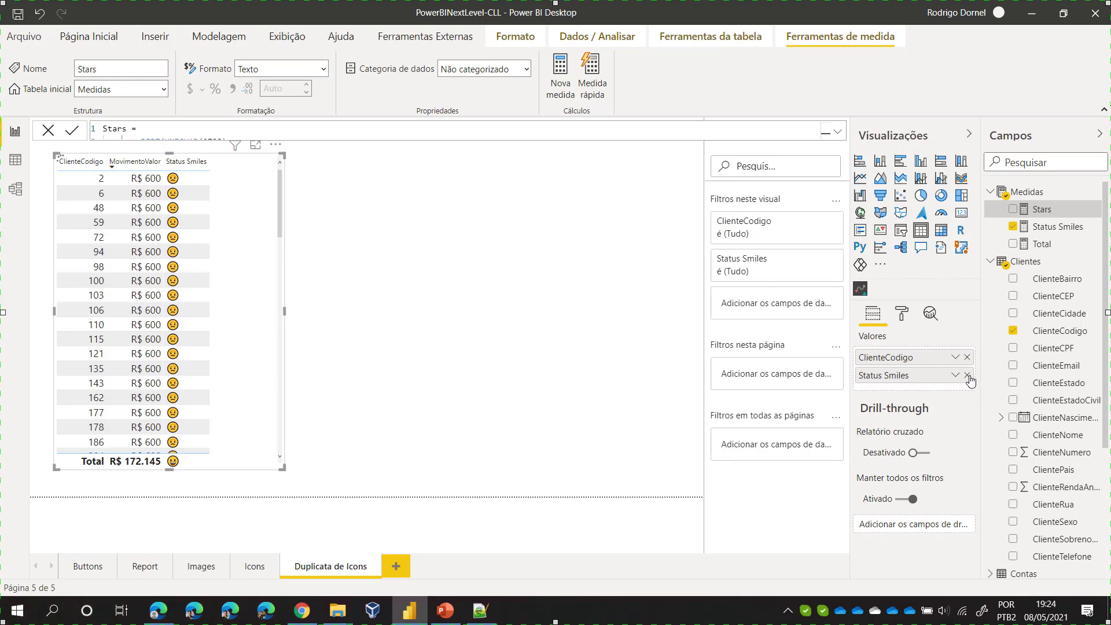
left_click(967, 375)
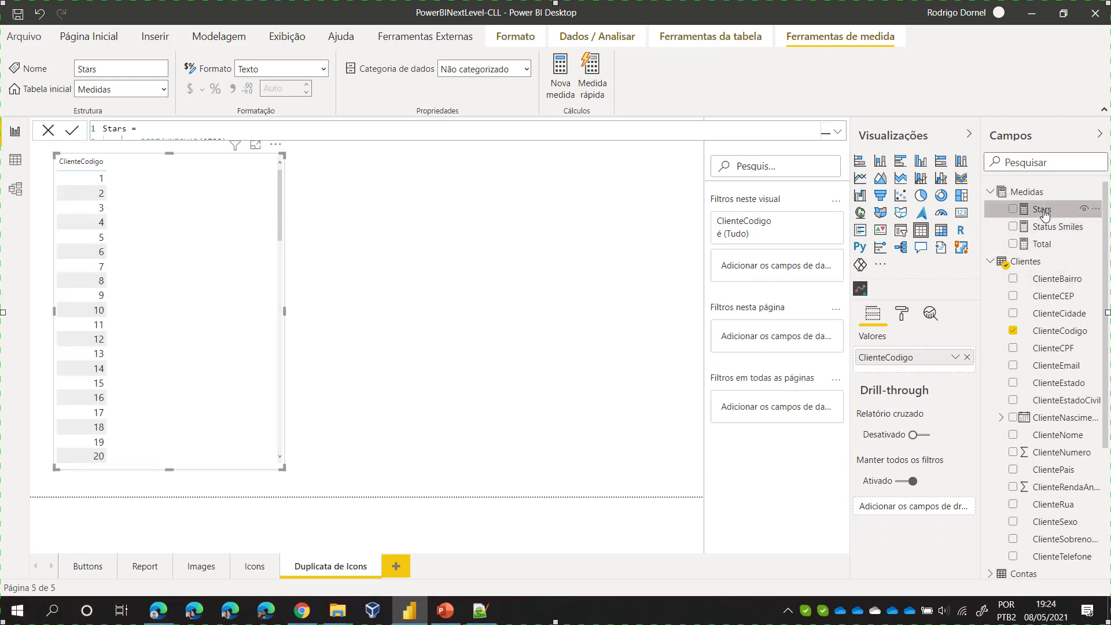
left_click_drag(1045, 214, 246, 304)
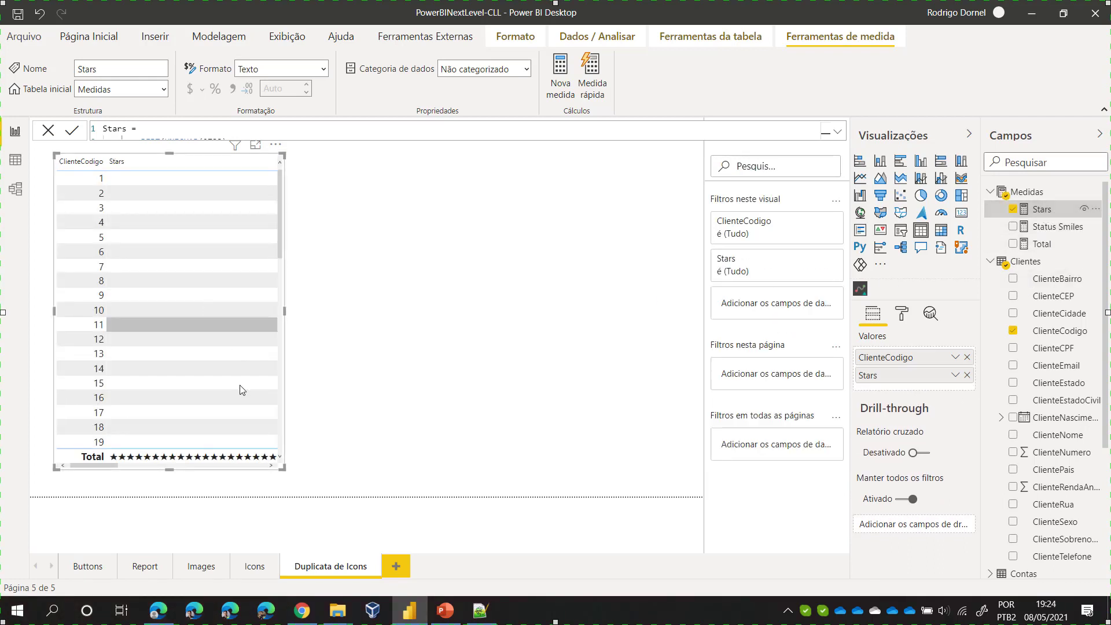
left_click_drag(283, 469, 528, 481)
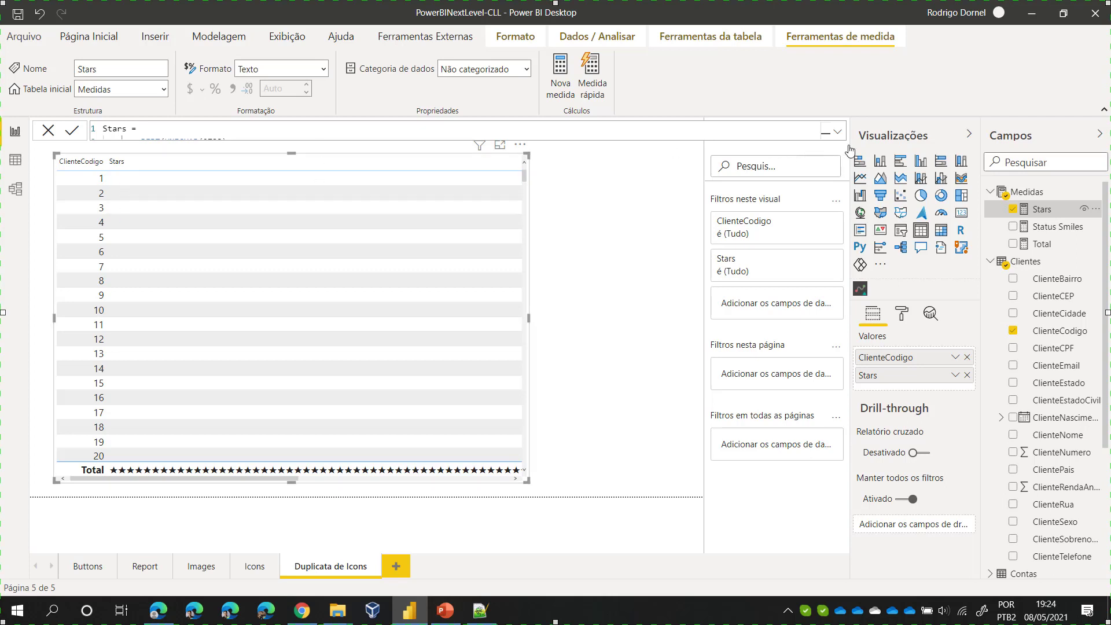
Step: Review the full Stars formula and add ClienteBairro as the first field of the table
left_click(838, 131)
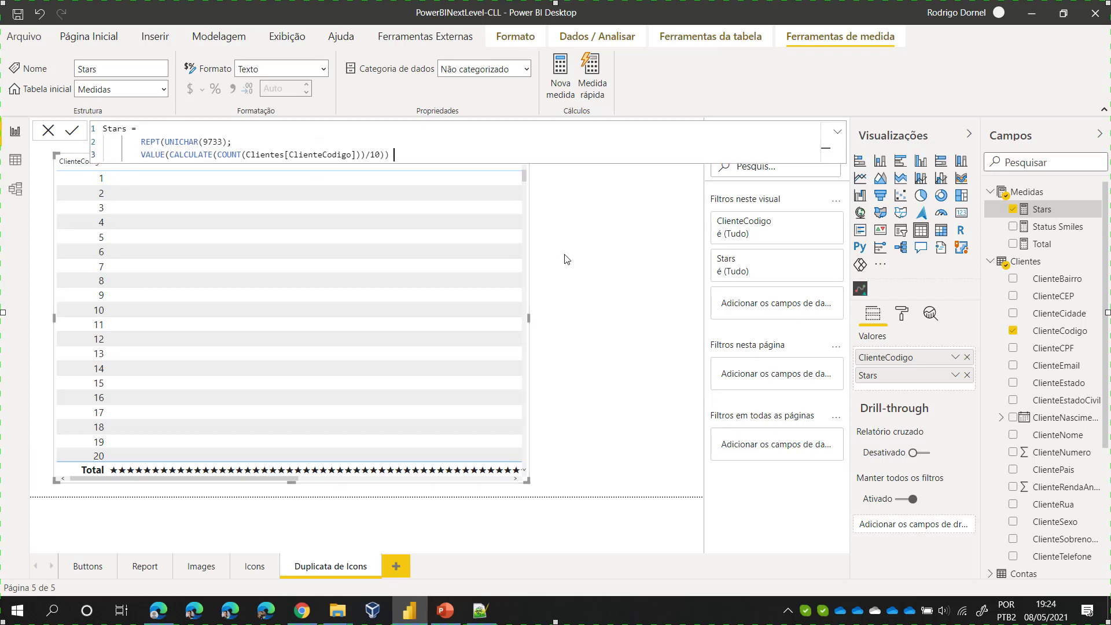
left_click(907, 359)
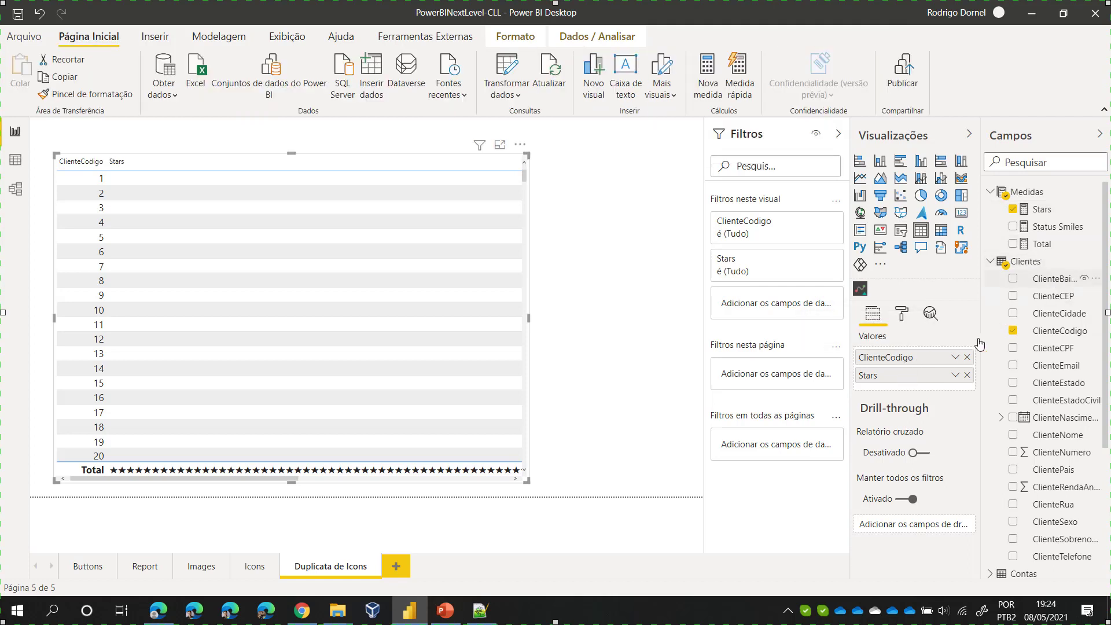
left_click_drag(1055, 278, 911, 358)
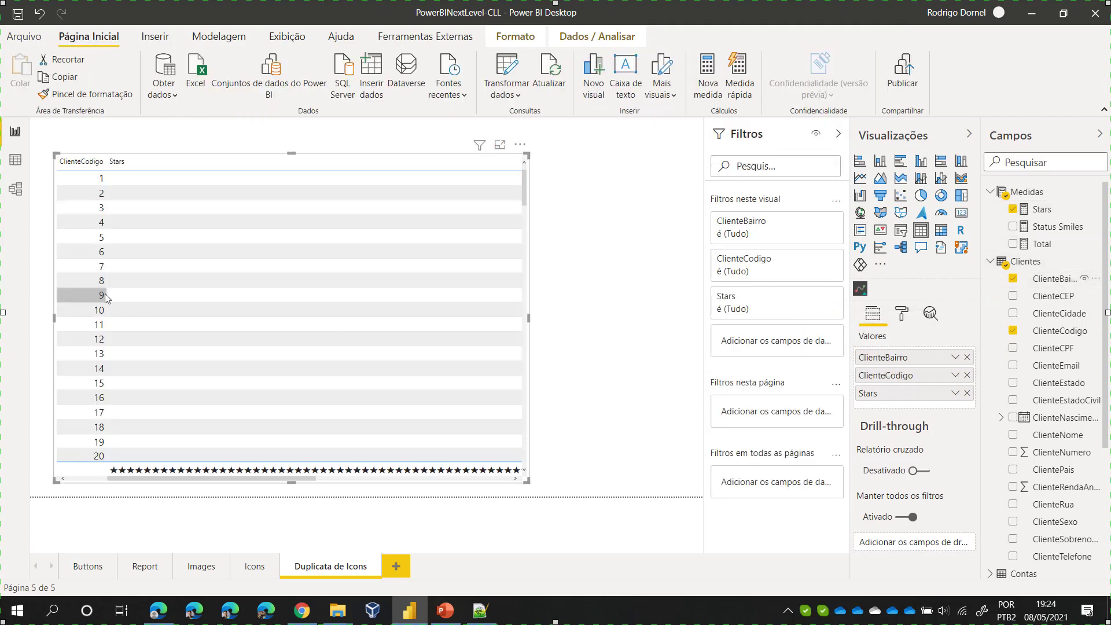
scroll(213, 293, "down", 20)
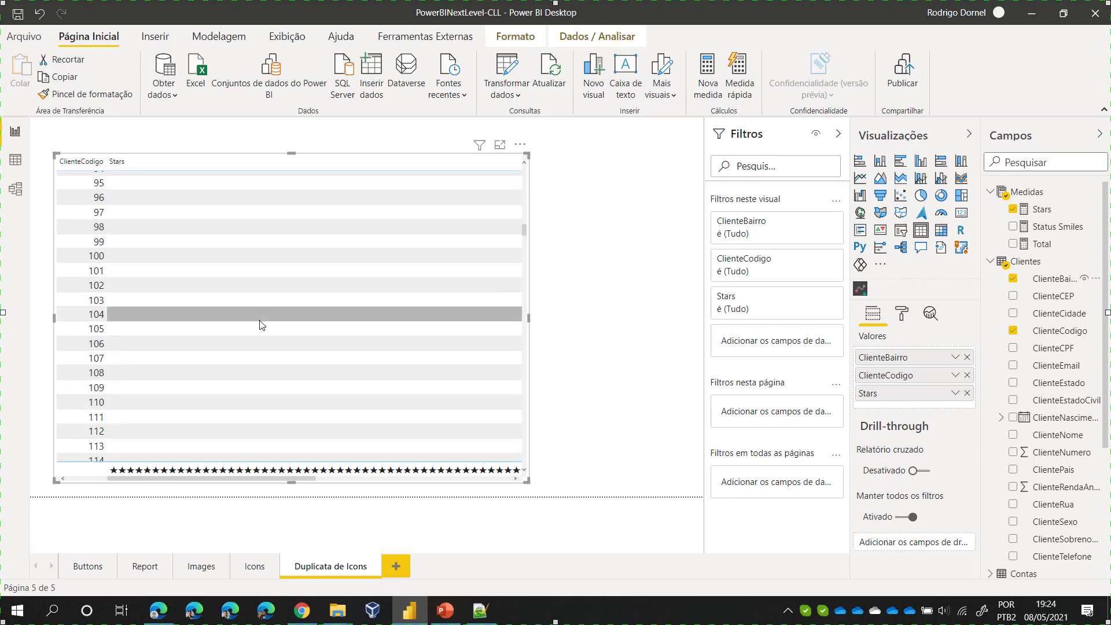
Step: Review the Stars formula, remove ClienteBairro and ClienteCodigo from the table, and add ClienteBairro back alongside Stars
scroll(261, 325, "down", 10)
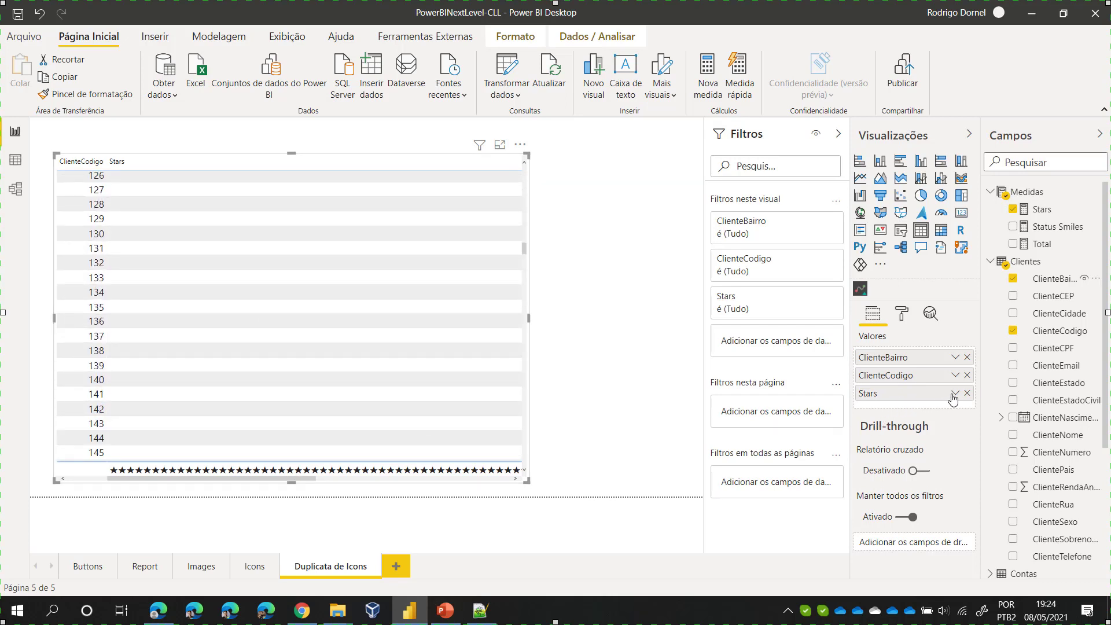
left_click(1055, 227)
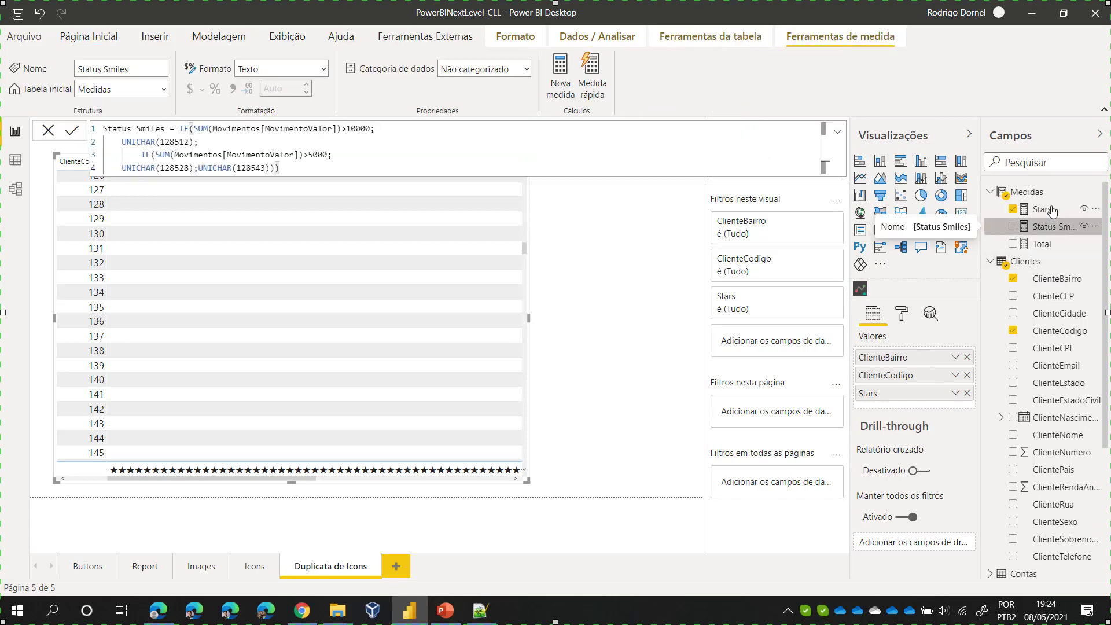
left_click(1042, 213)
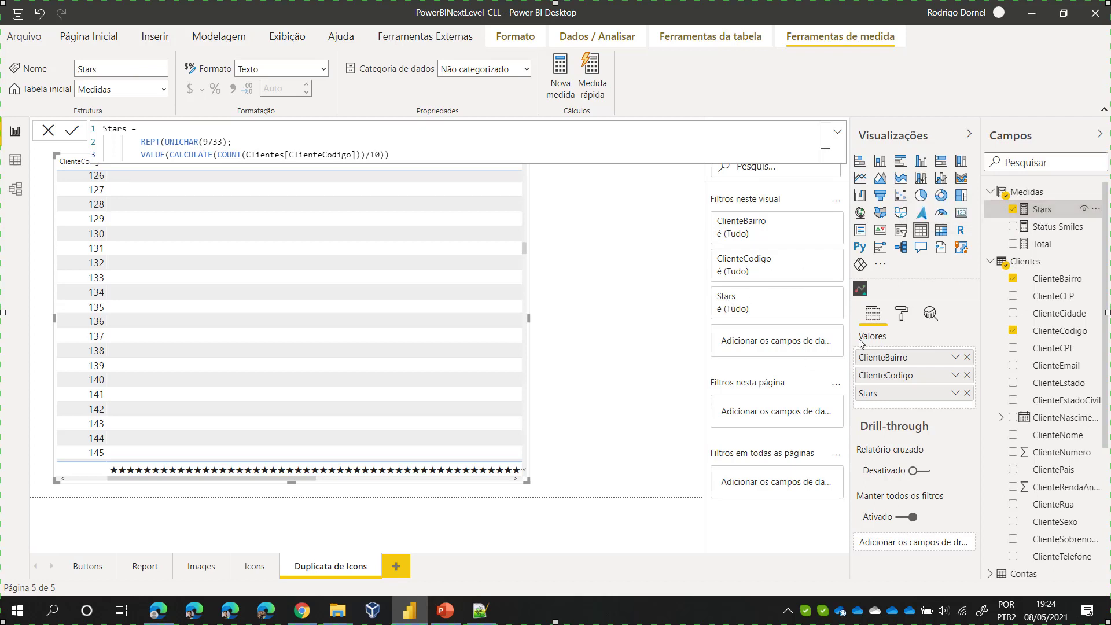
left_click_drag(139, 481, 101, 480)
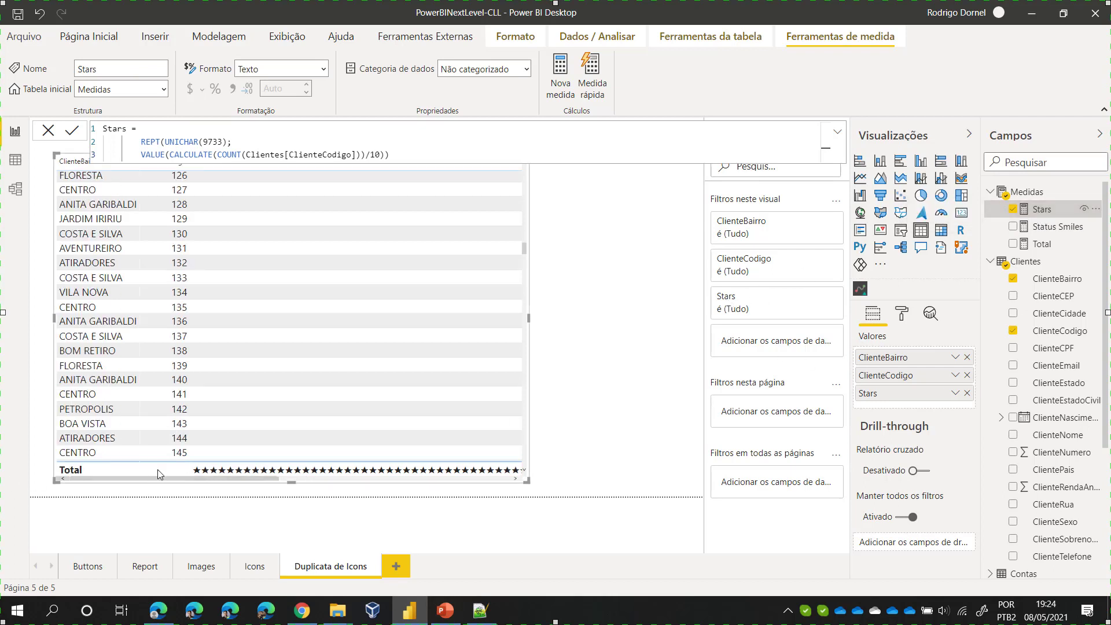
left_click(967, 357)
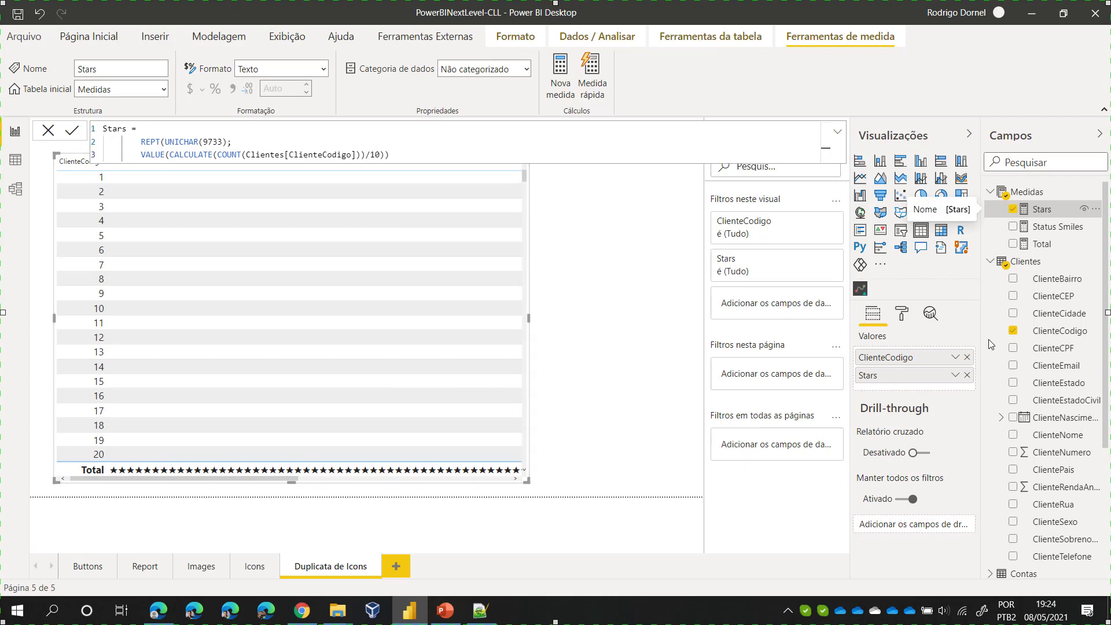
left_click(967, 357)
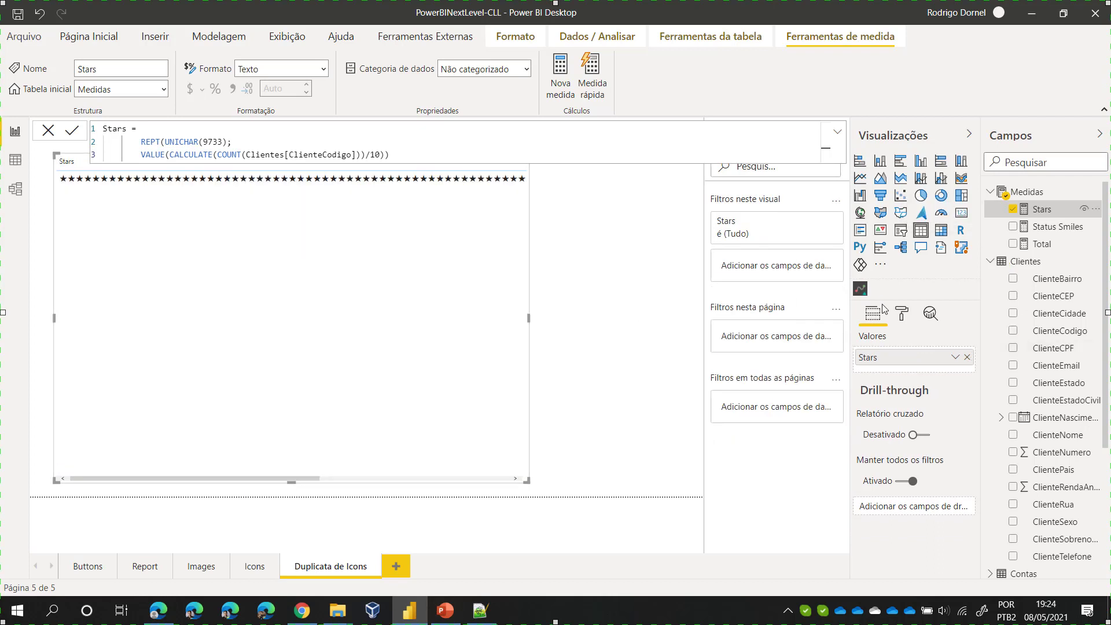
left_click_drag(274, 481, 20, 469)
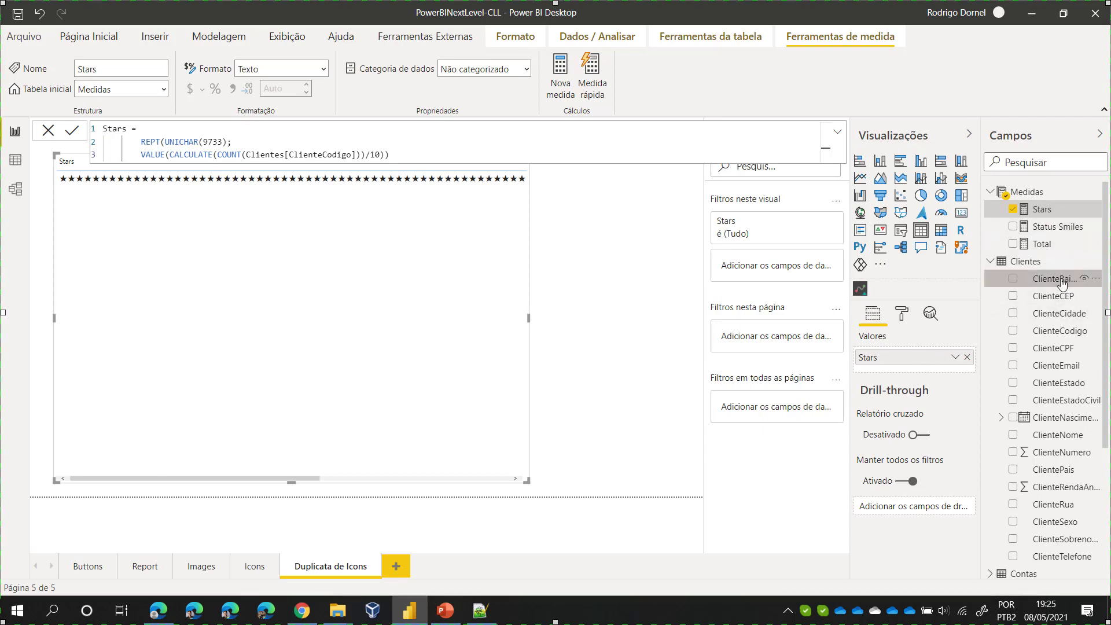
left_click_drag(1050, 279, 929, 357)
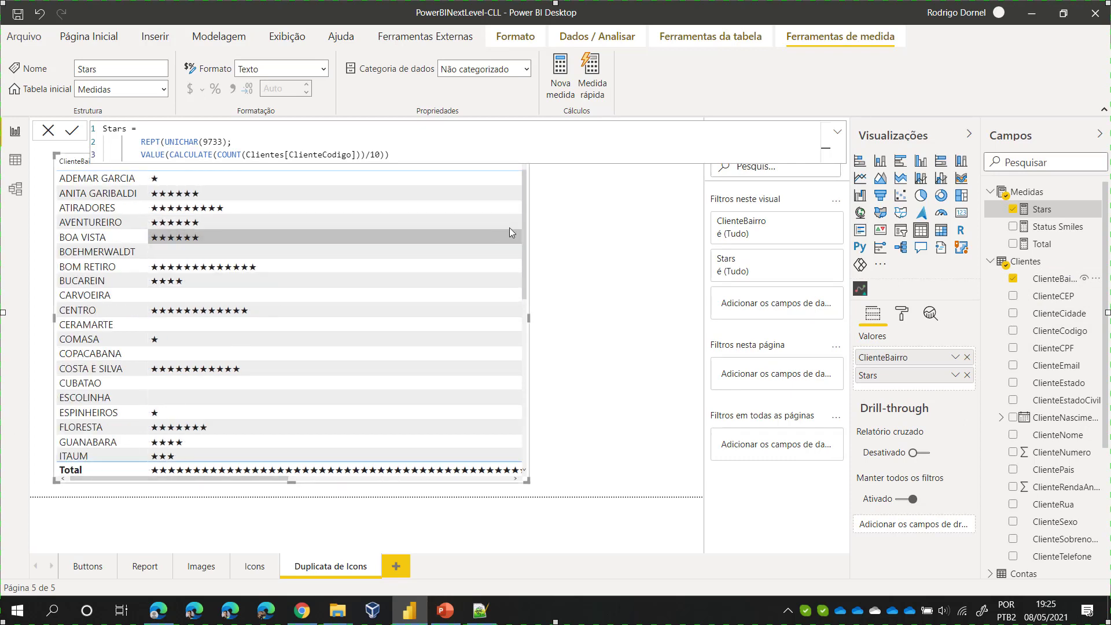
Step: Sort the neighbourhood table by Stars in descending order
left_click(577, 266)
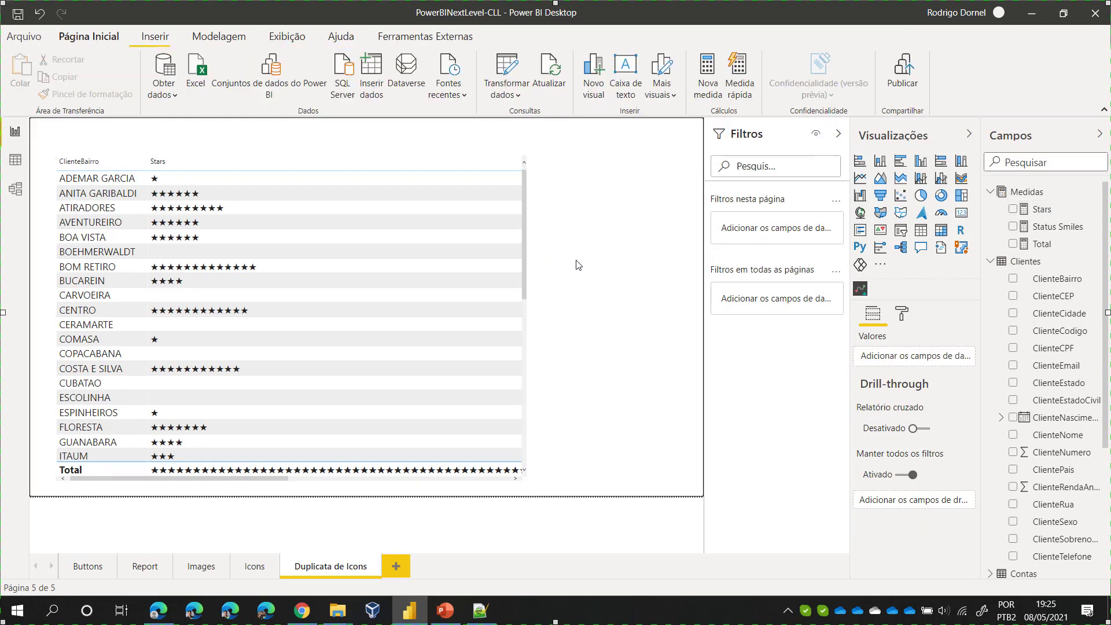
left_click(390, 161)
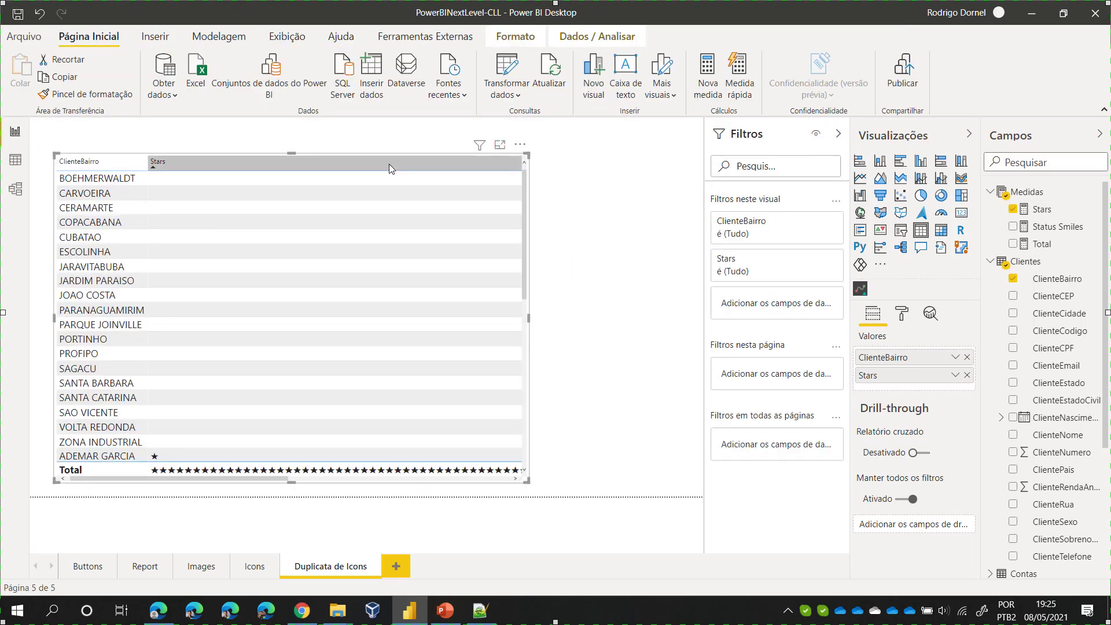
left_click(389, 164)
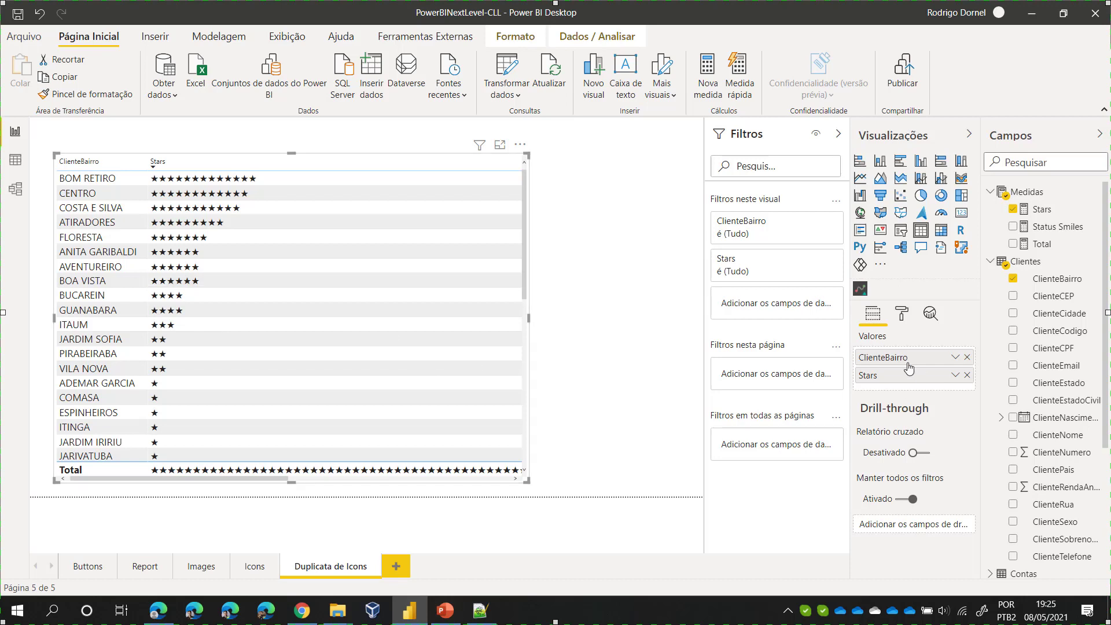
Step: Apply conditional font colour to the table's Stars values using a colour scale based on the count of ClienteCodigo
left_click(955, 375)
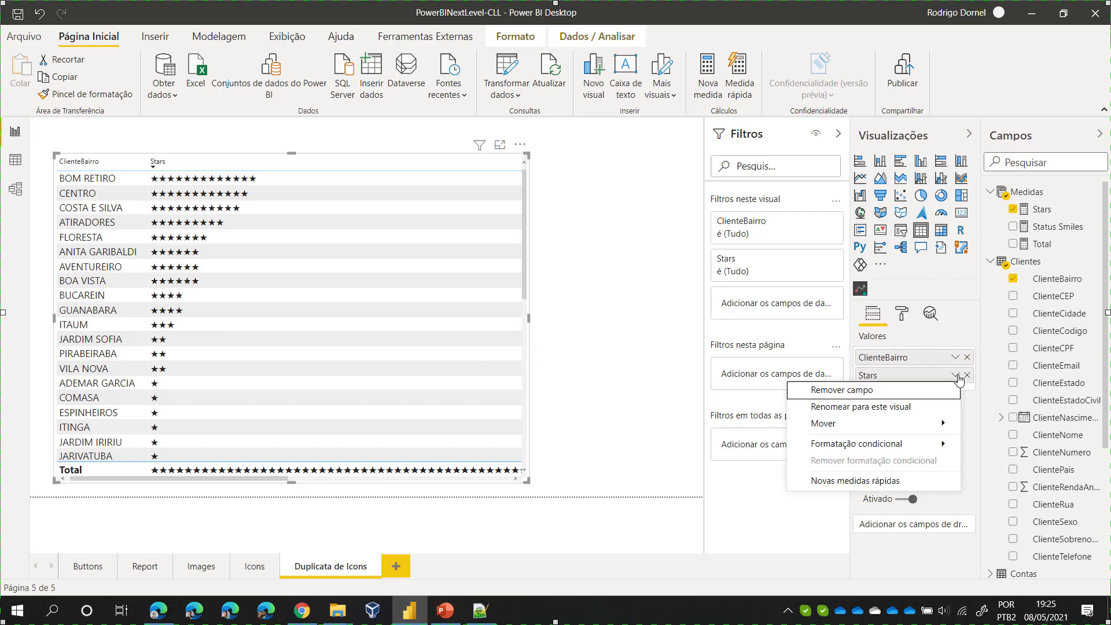
mouse_move(884, 446)
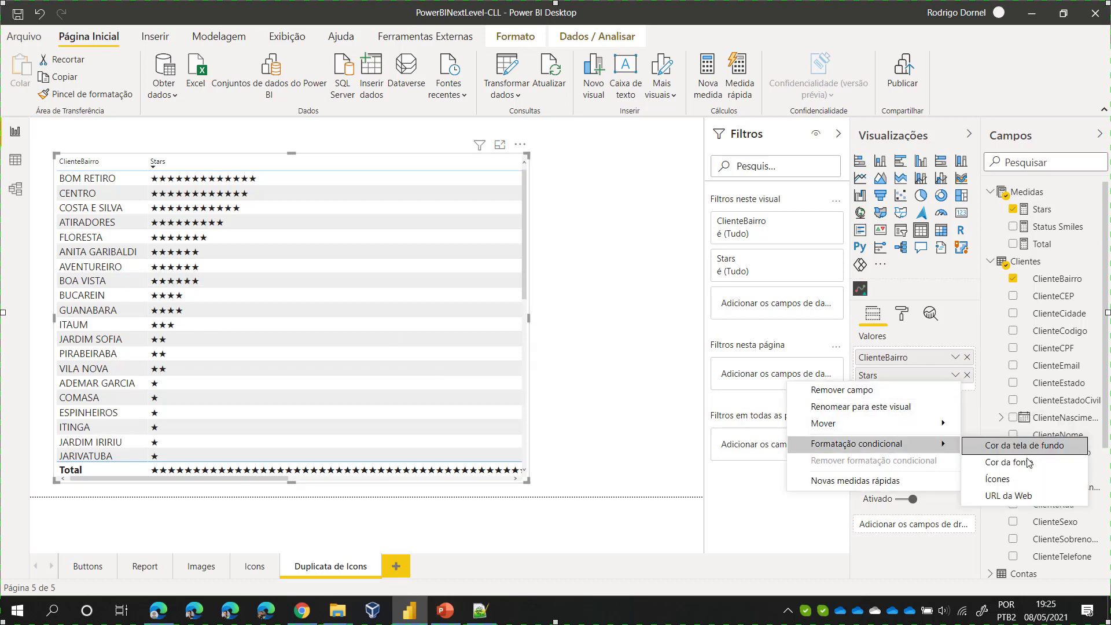
left_click(1023, 464)
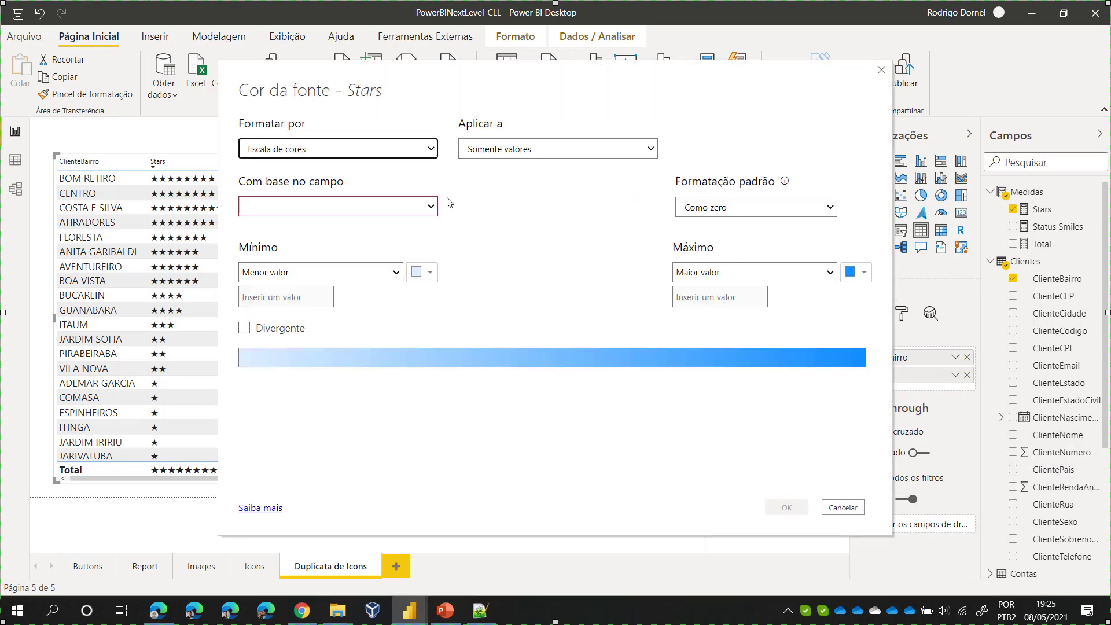
left_click(325, 209)
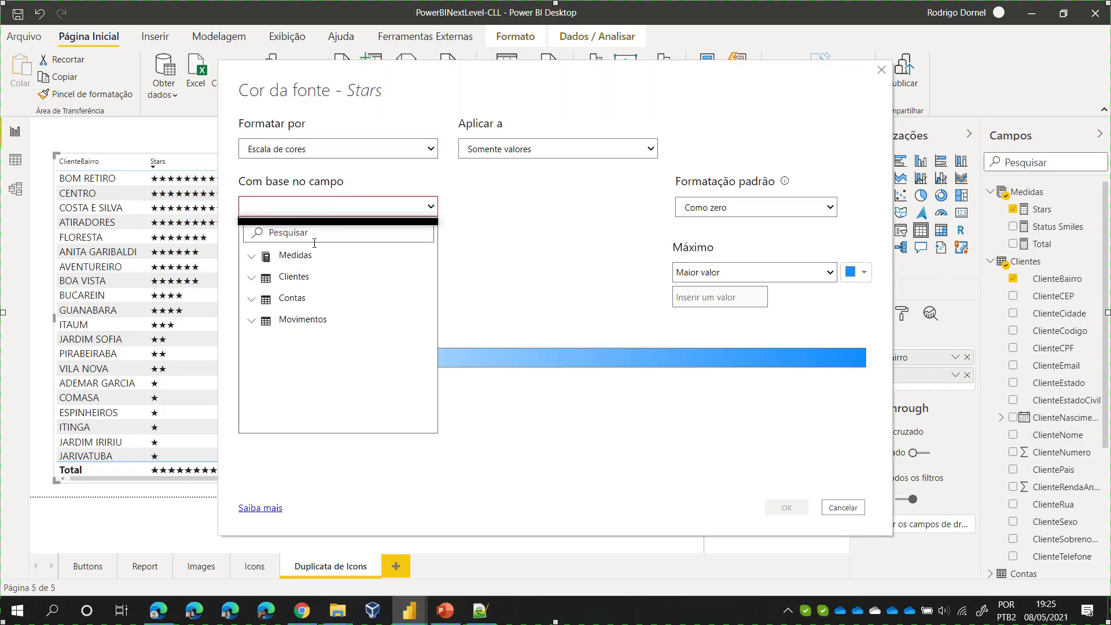
left_click(252, 256)
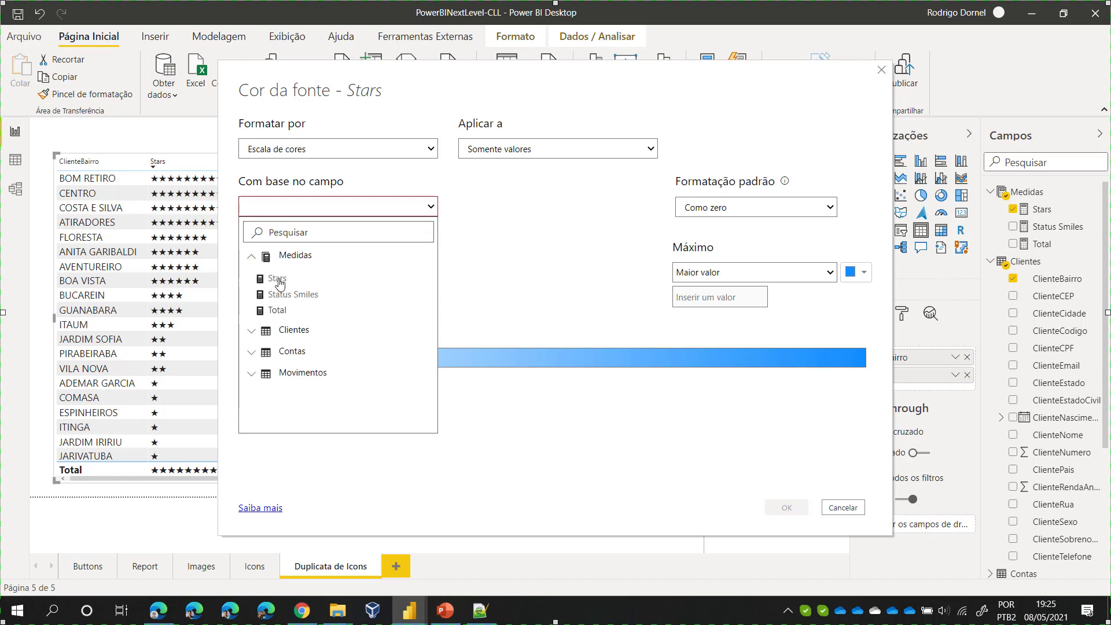
left_click(252, 256)
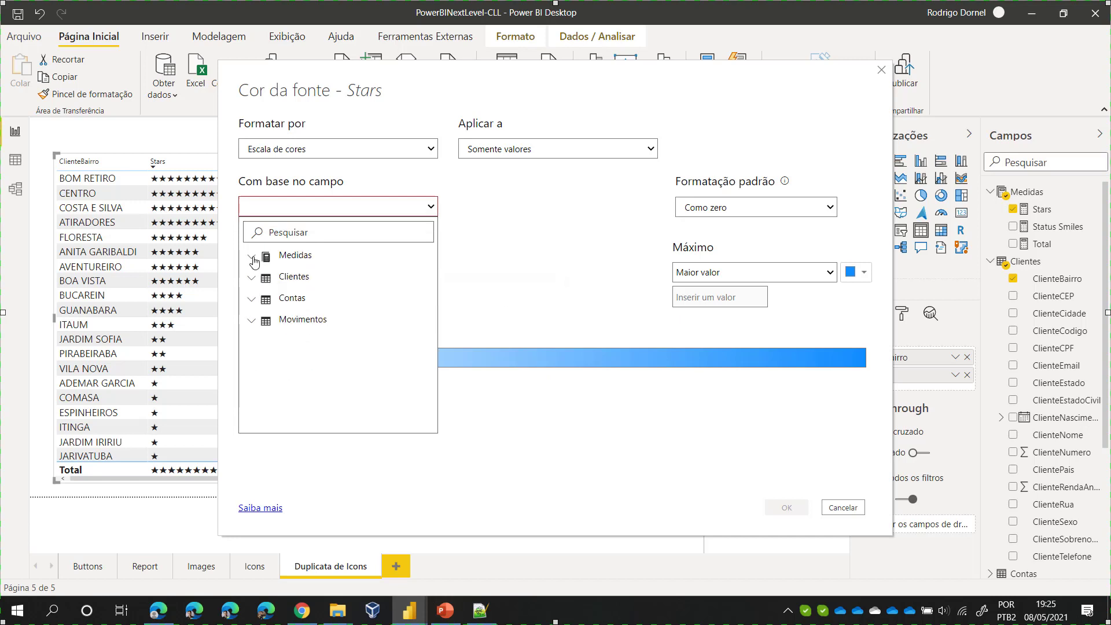
left_click(253, 278)
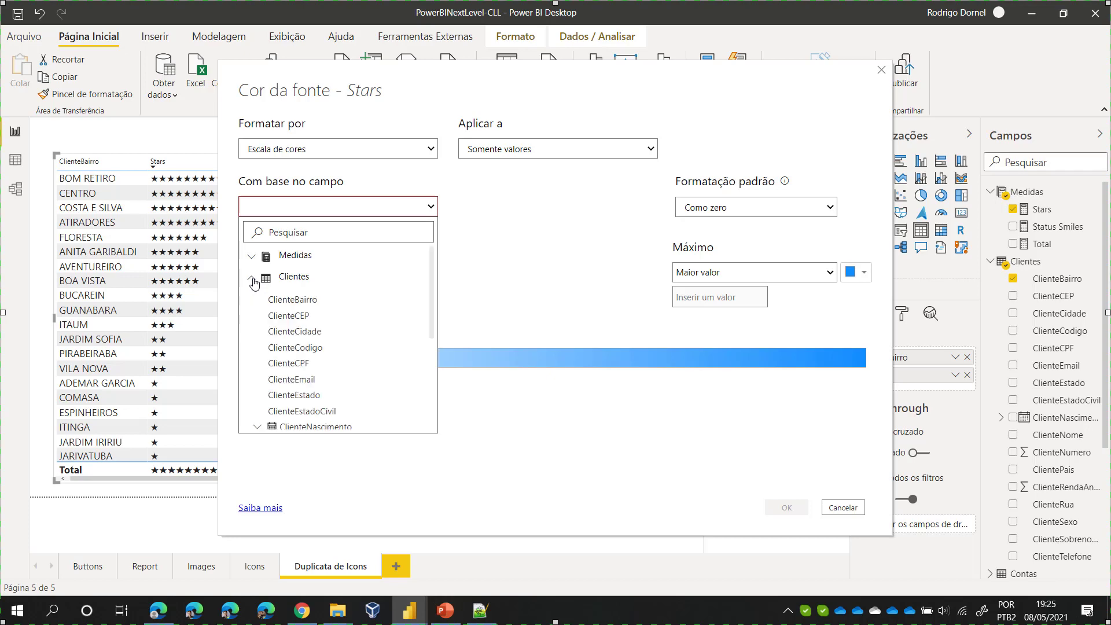
left_click(307, 347)
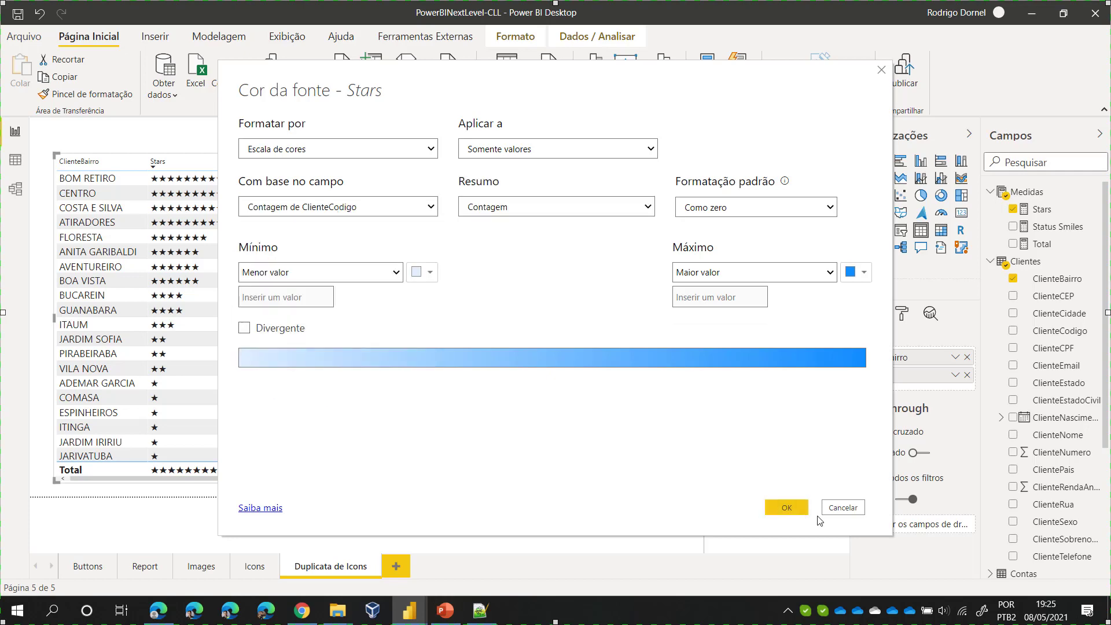
left_click(787, 508)
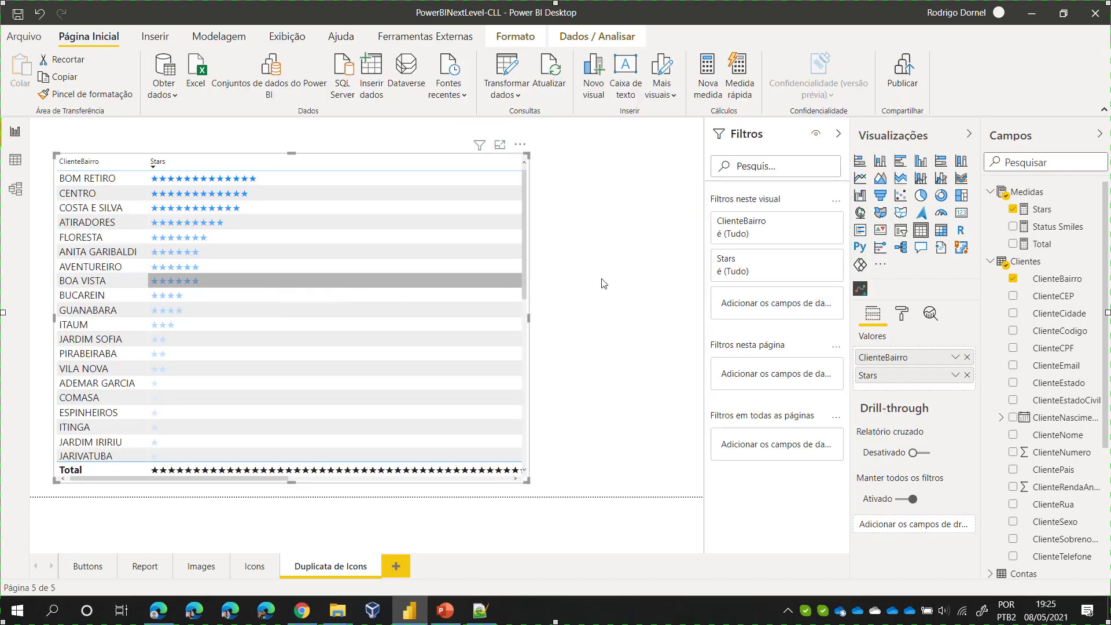
left_click(623, 268)
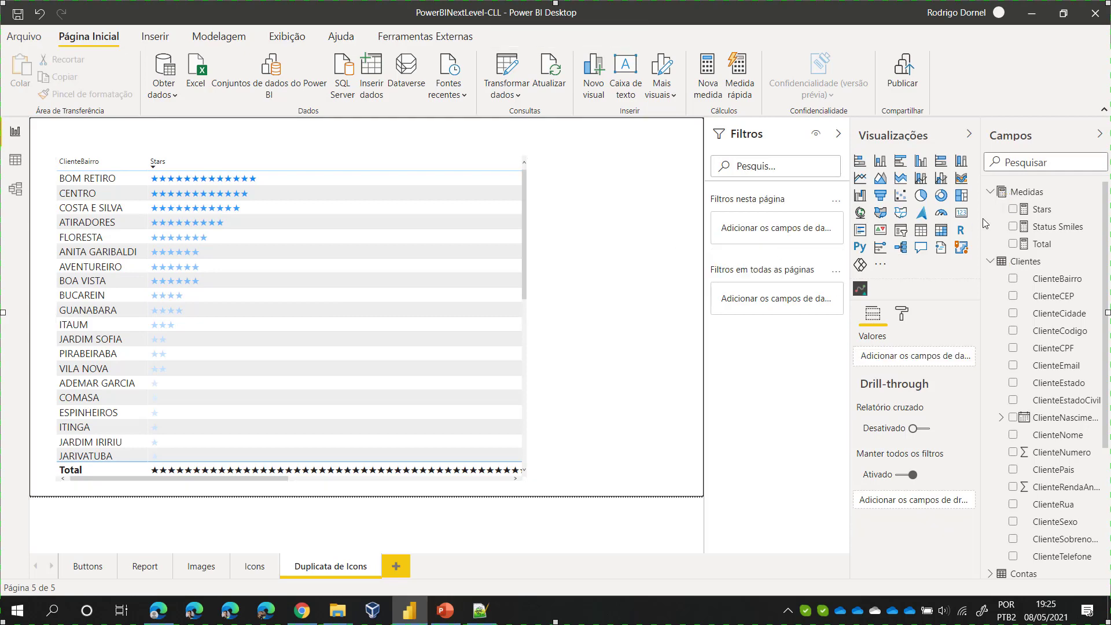
left_click(1040, 213)
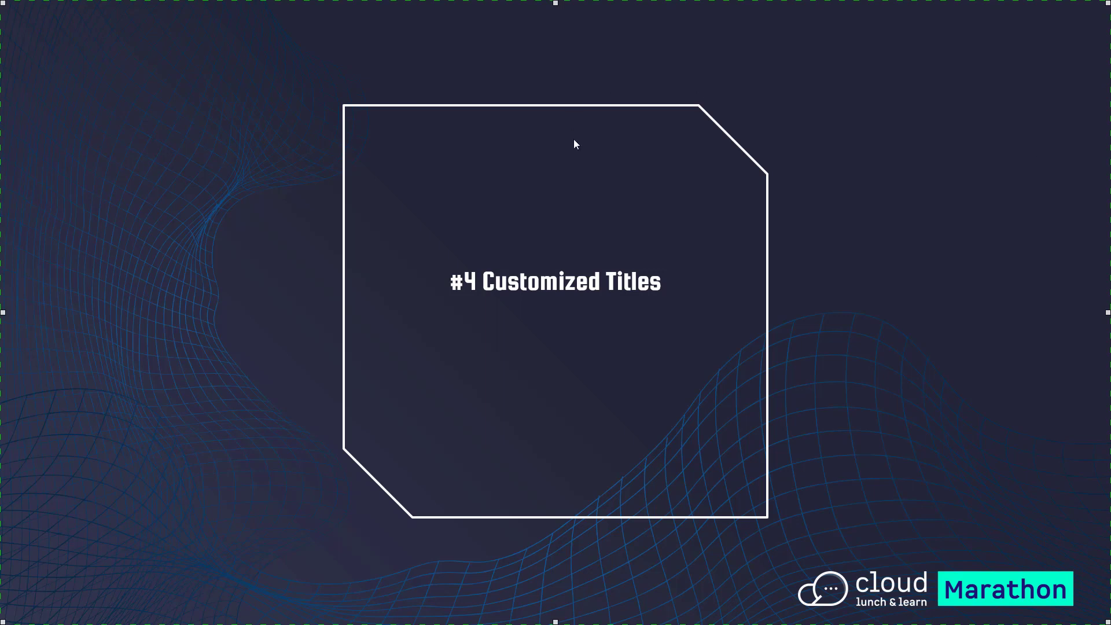
Step: Switch to Power BI, create a table of the Total and Meta measures on the Customized Titles page, and shrink it around its columns
key("alt+Tab")
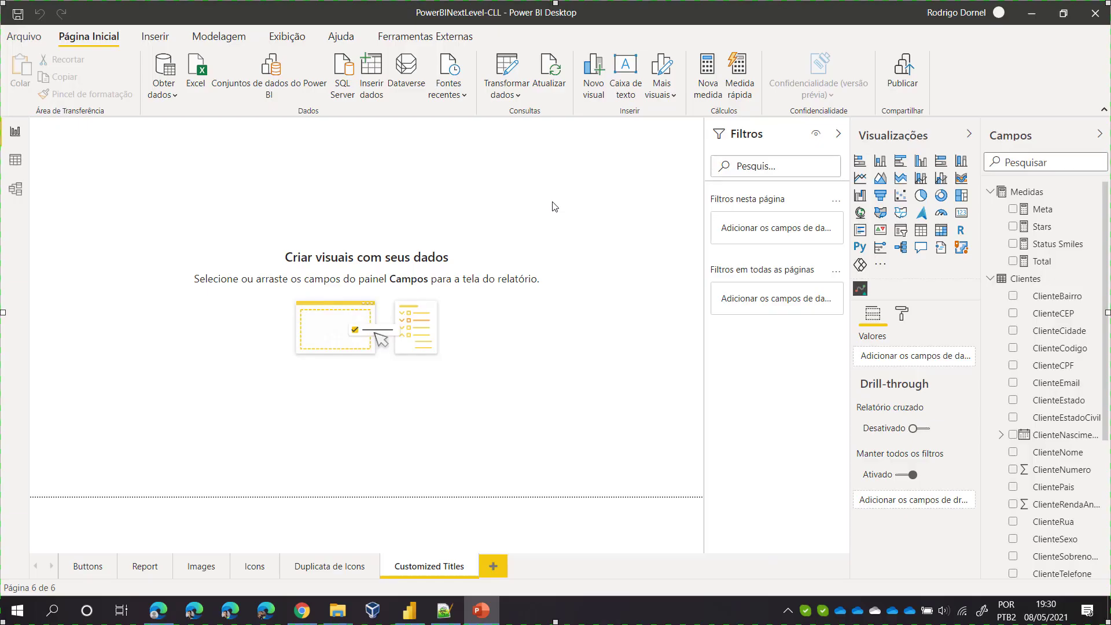
left_click(1013, 262)
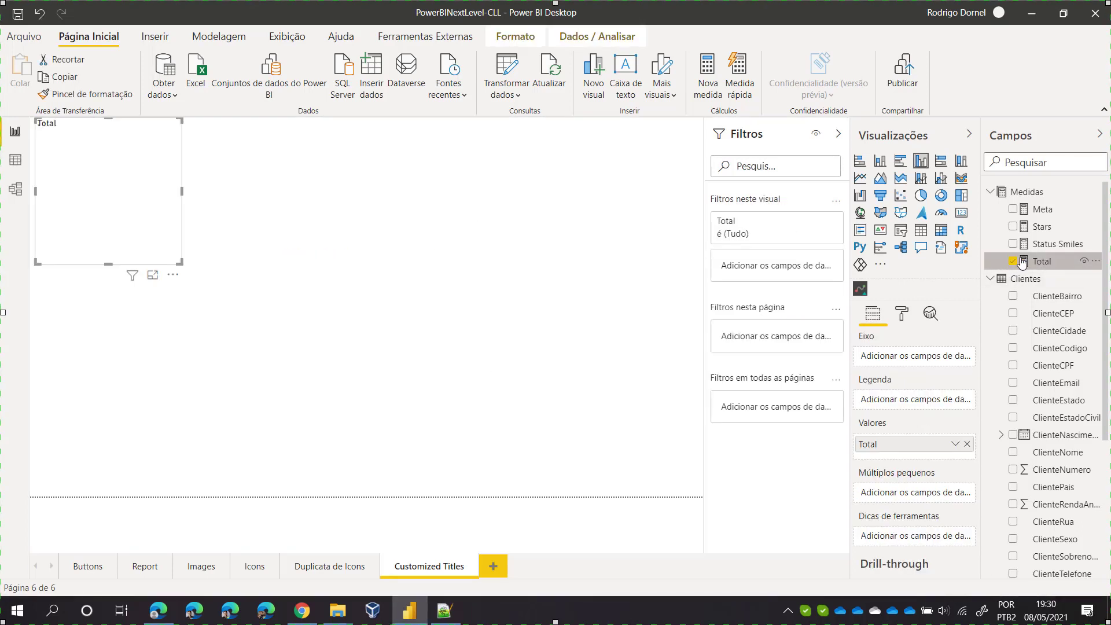
left_click(1014, 211)
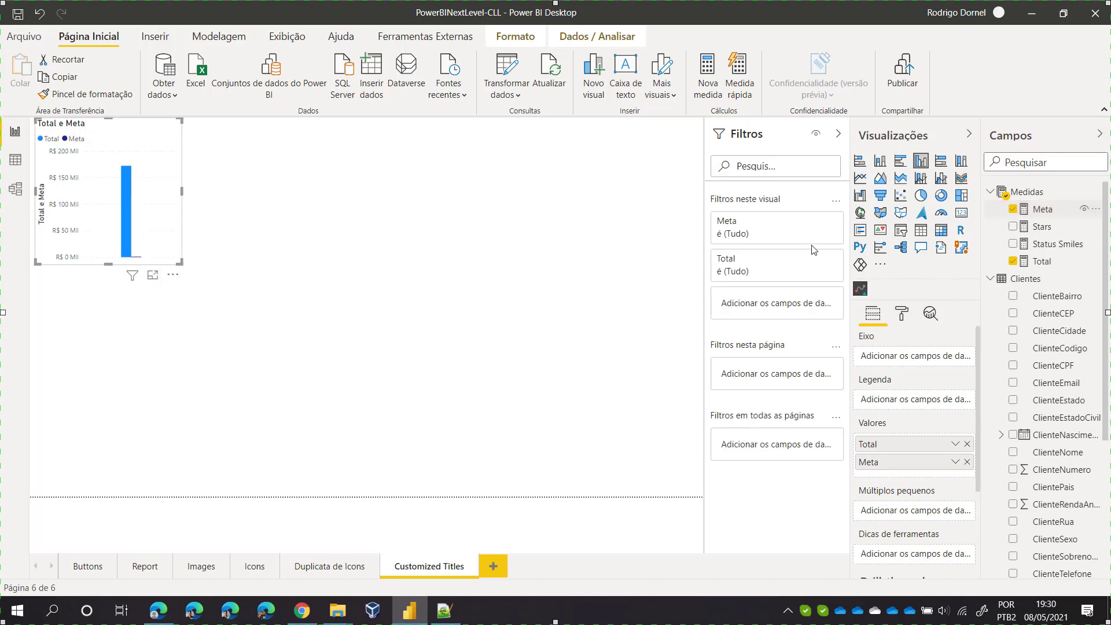
left_click_drag(180, 259, 353, 174)
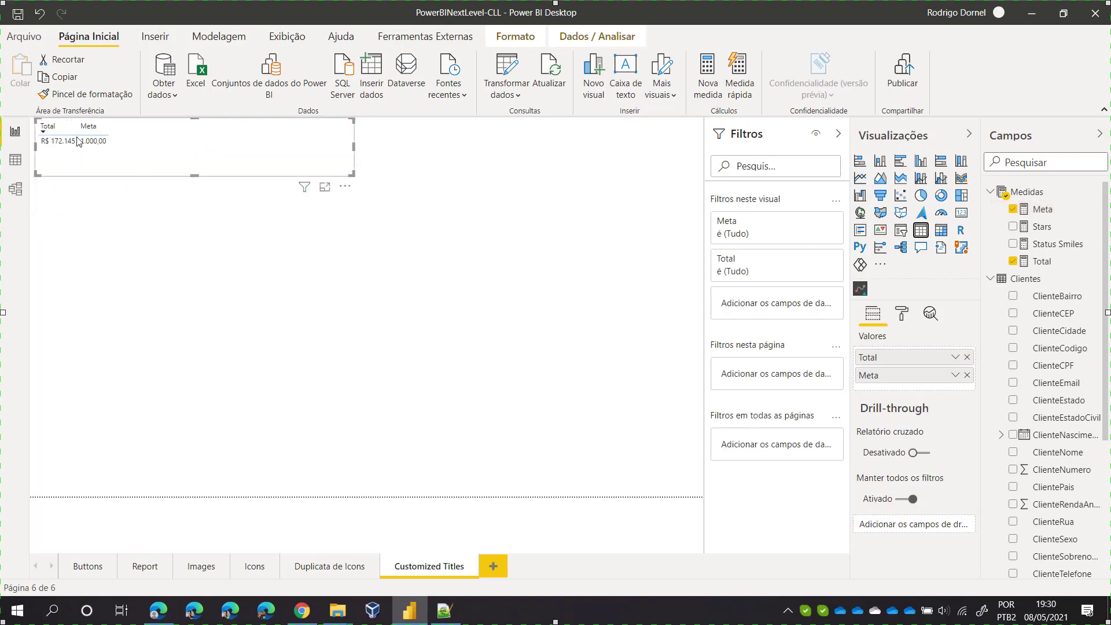
left_click(345, 272)
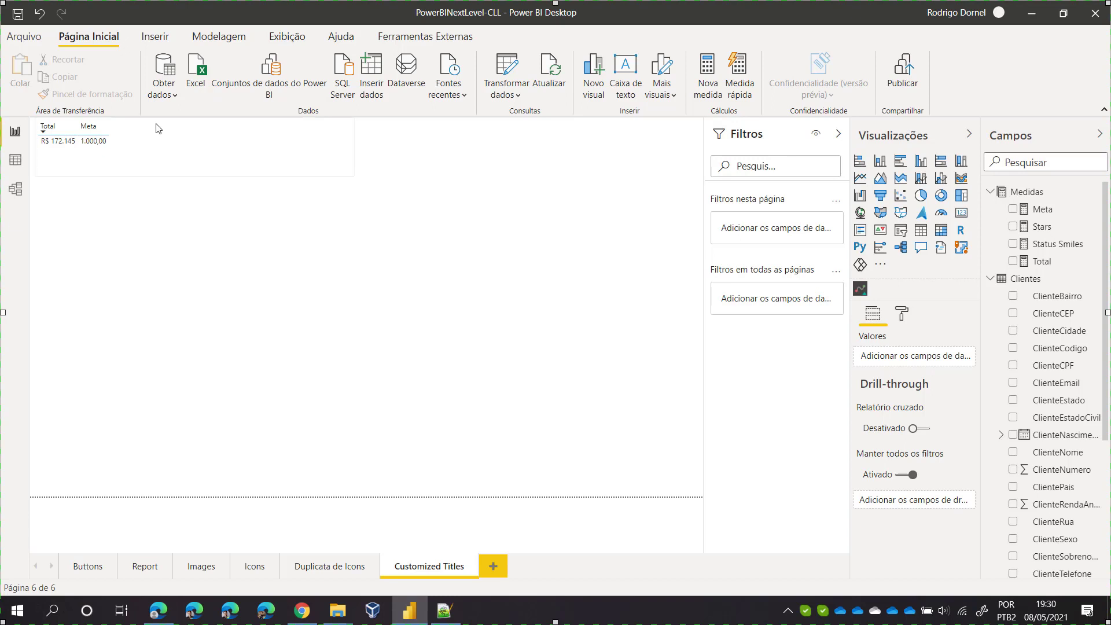
left_click(205, 155)
left_click_drag(349, 172, 150, 168)
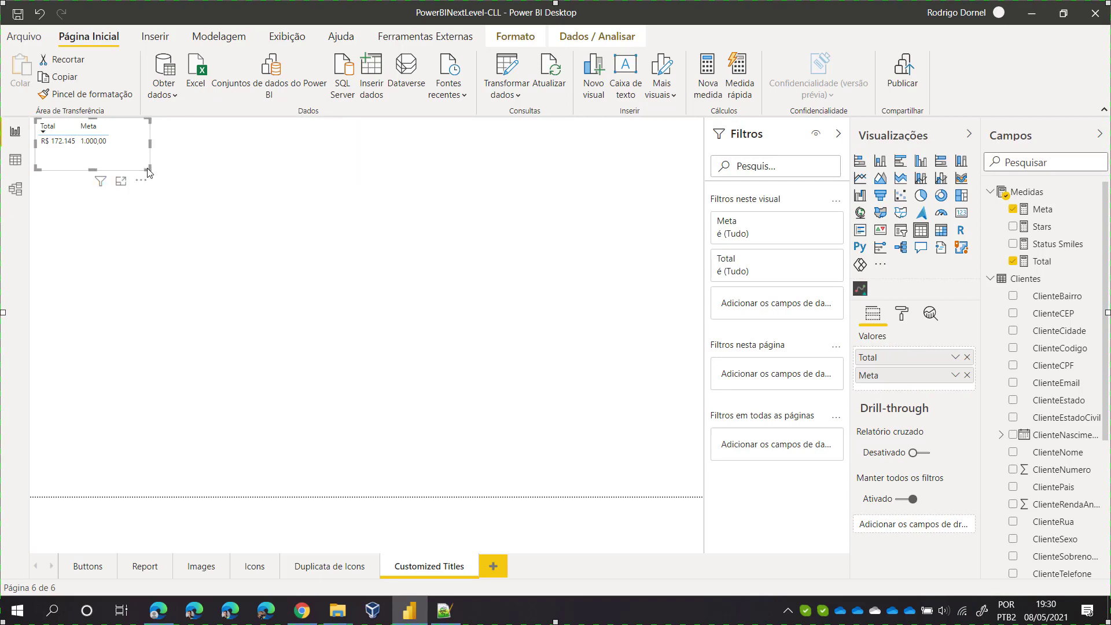
left_click(289, 227)
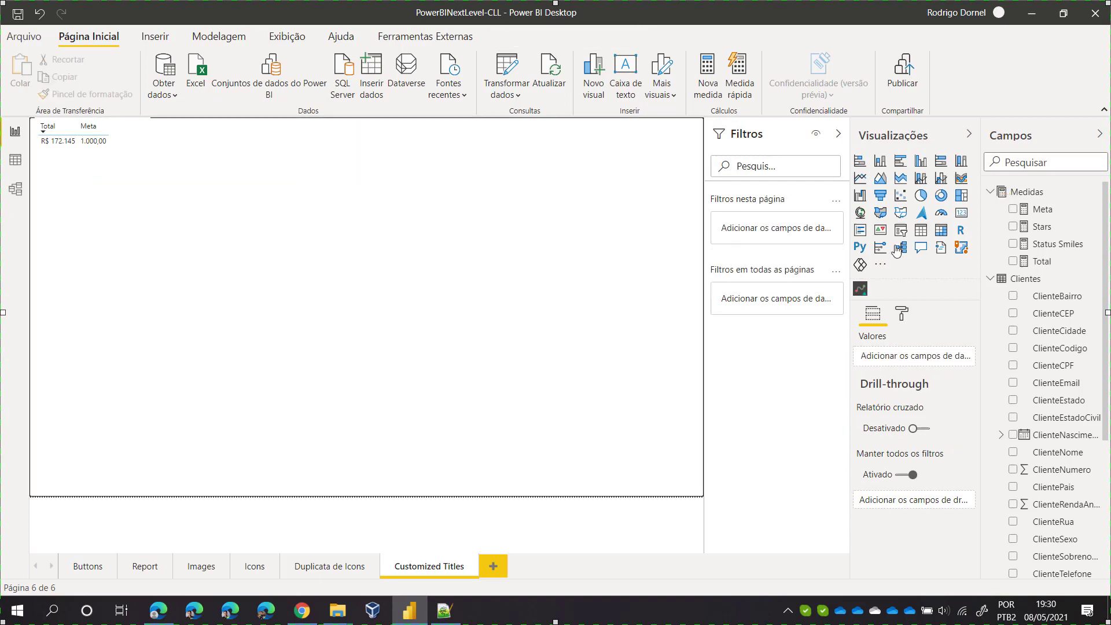
Step: Insert a wide card showing ClienteBairro and place it at the page's left edge below the table
left_click(961, 212)
left_click_drag(108, 242, 305, 234)
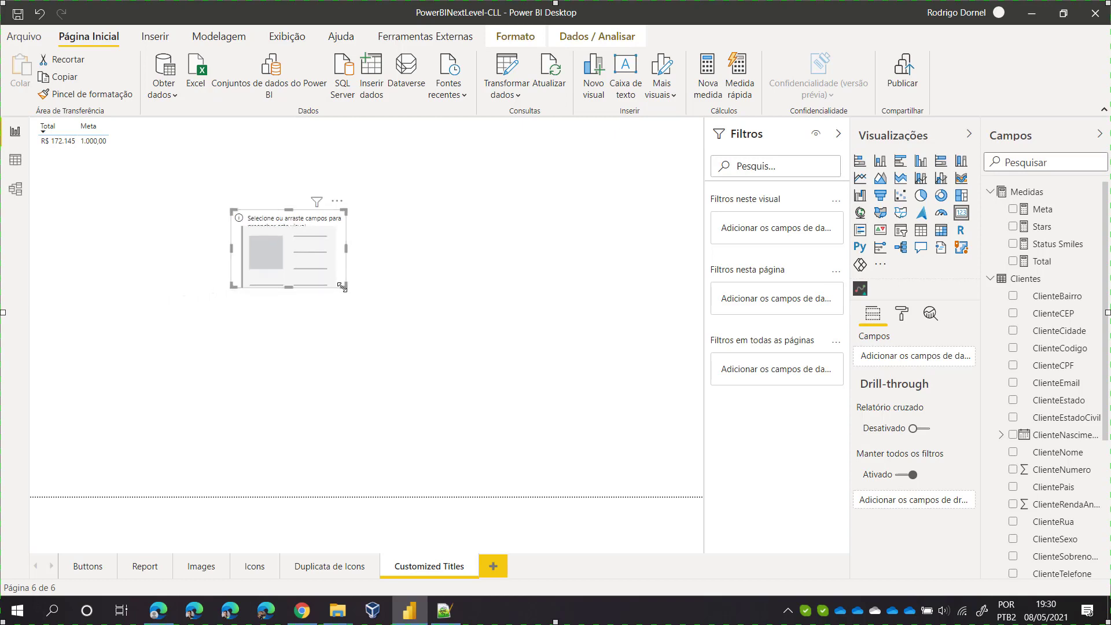
left_click_drag(342, 291, 576, 288)
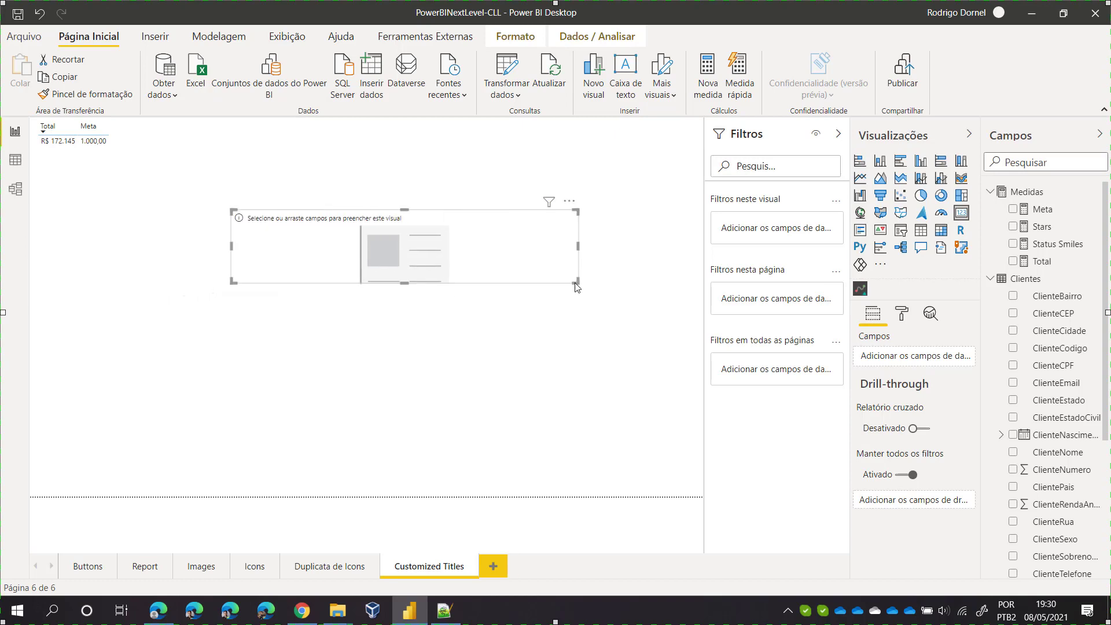
left_click_drag(523, 265, 491, 320)
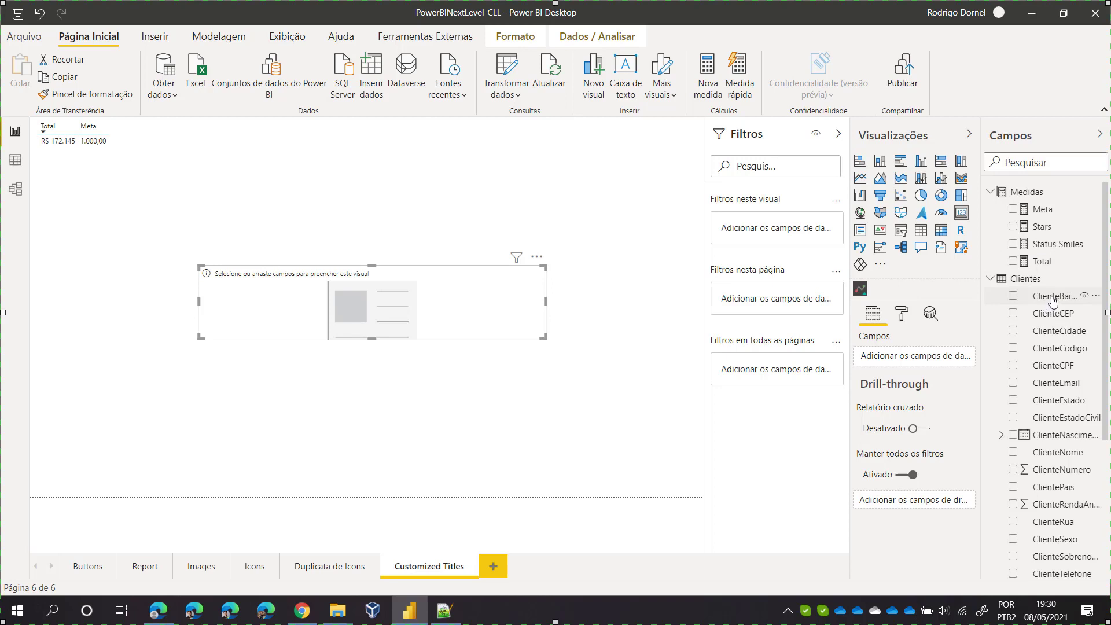
left_click_drag(1052, 300, 1018, 301)
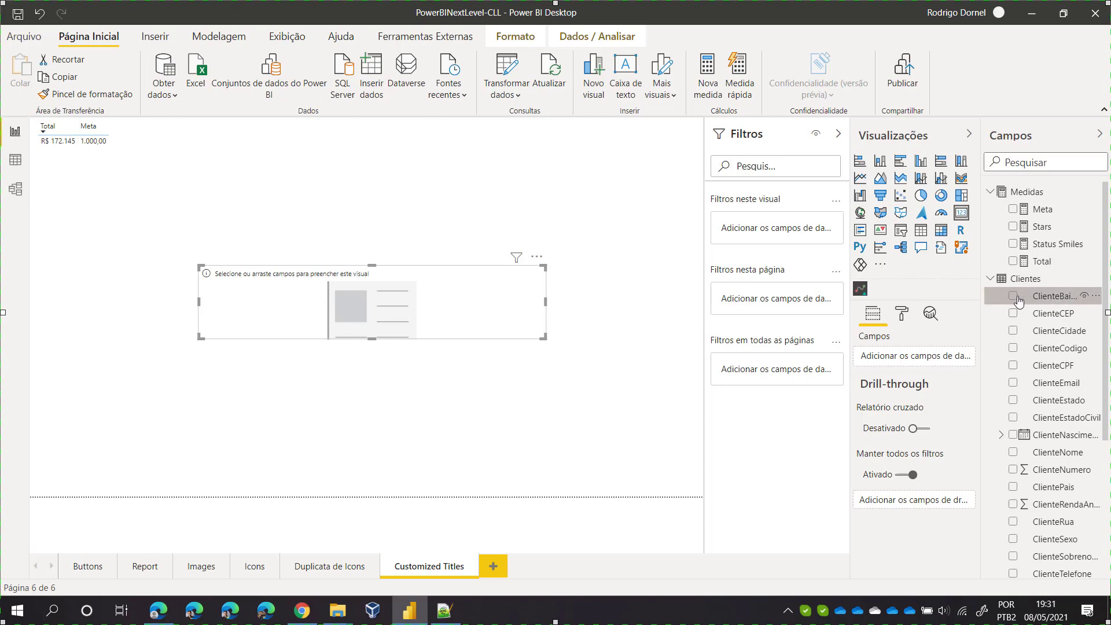
left_click(1017, 298)
left_click_drag(463, 291, 288, 276)
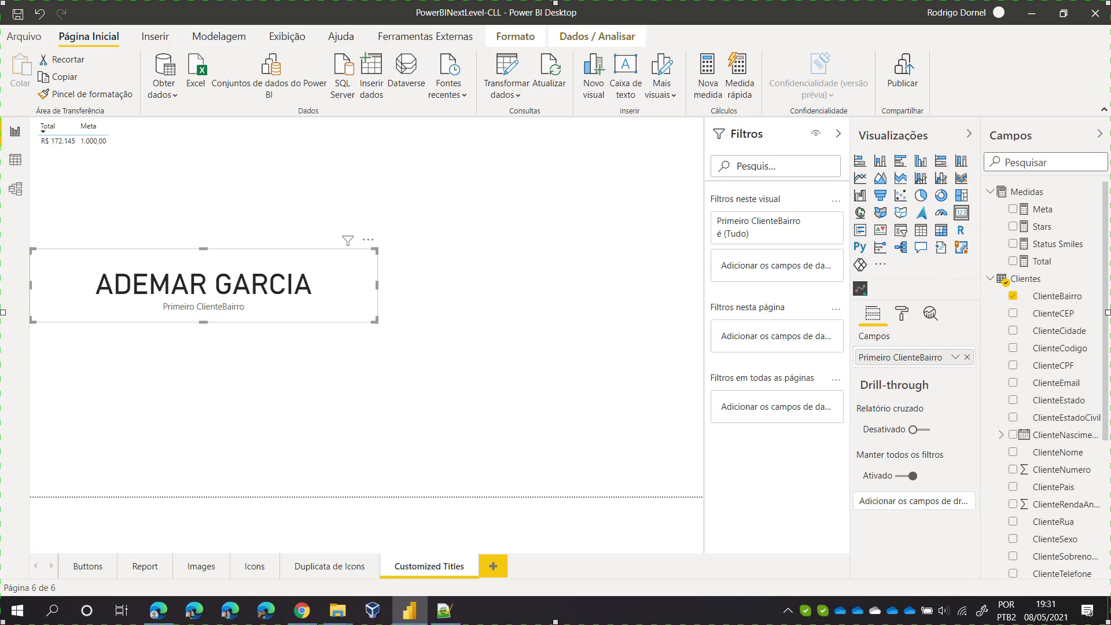
Step: Create a measure in the Medidas table defined as Gráfico UP = UNICHAR(128200)
left_click(1098, 193)
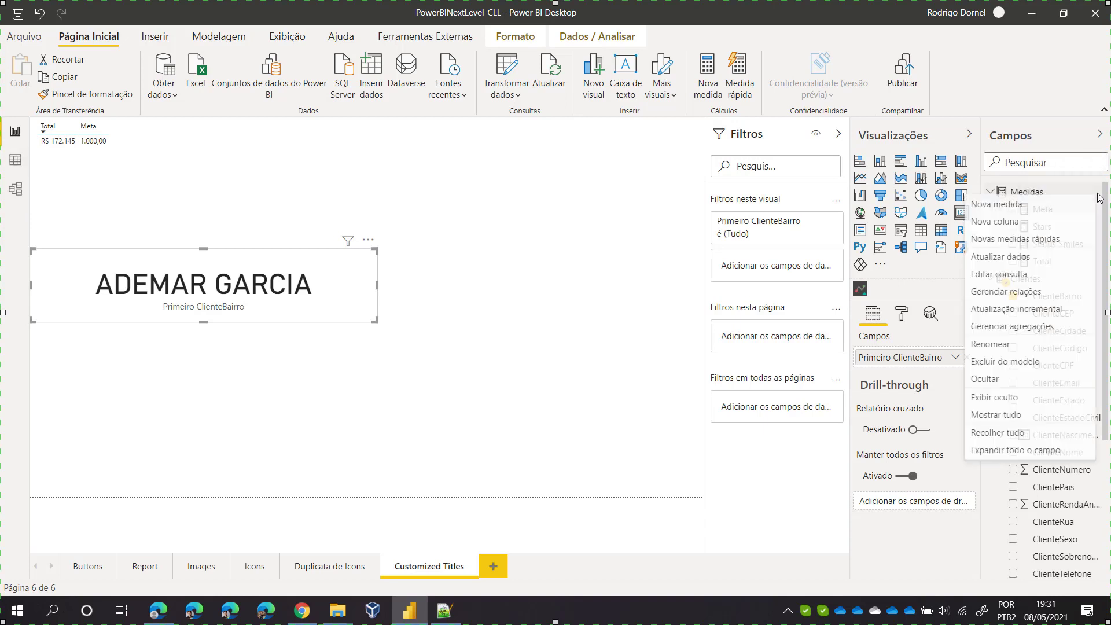
left_click(990, 205)
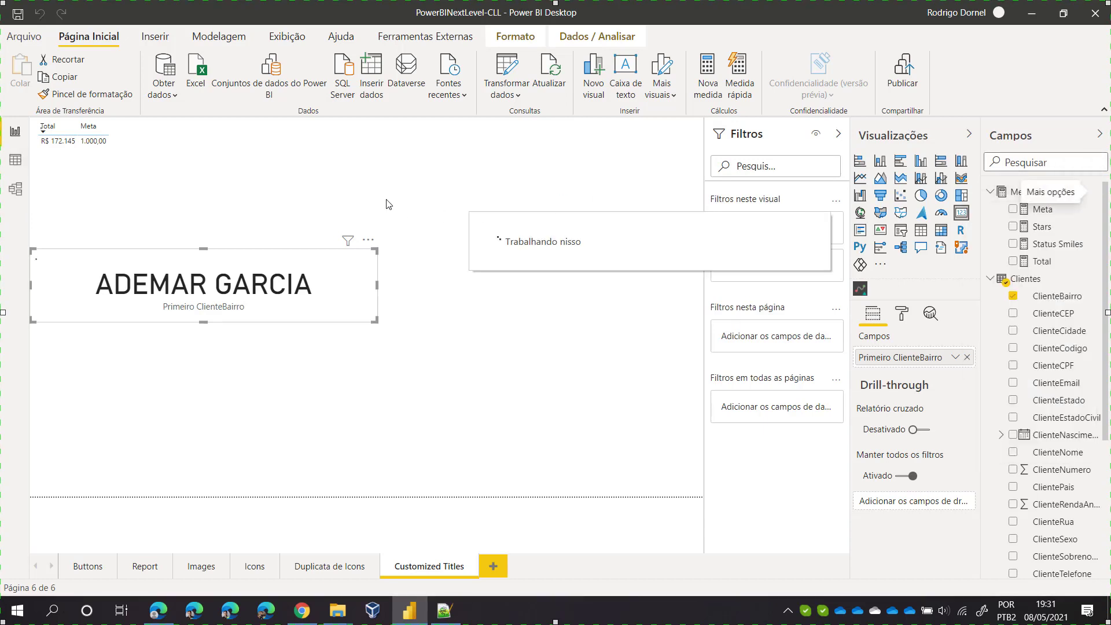
key("ctrl+a")
type("Gráfico UP = UNICHAR(128200)")
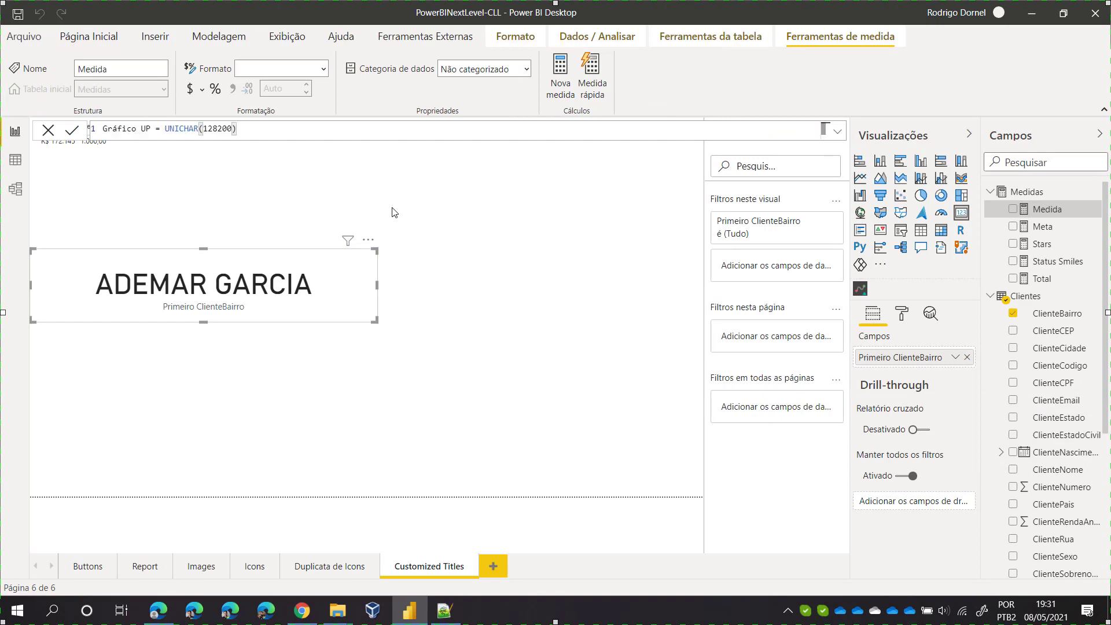
key("Return")
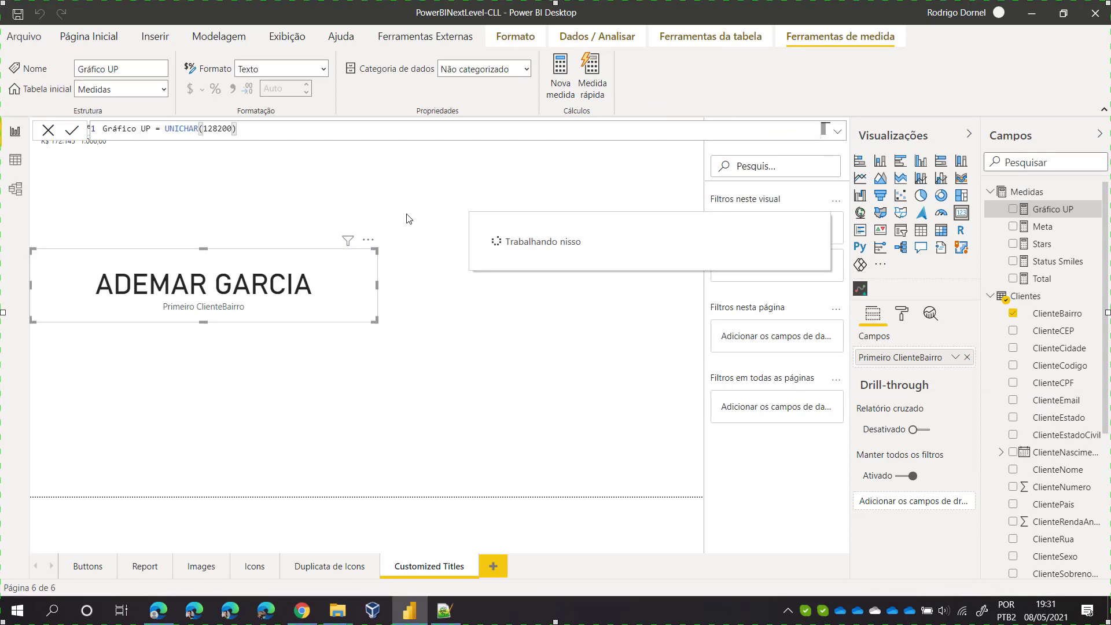
Step: Add the Gráfico UP measure to the table of Total and Meta
left_click(381, 203)
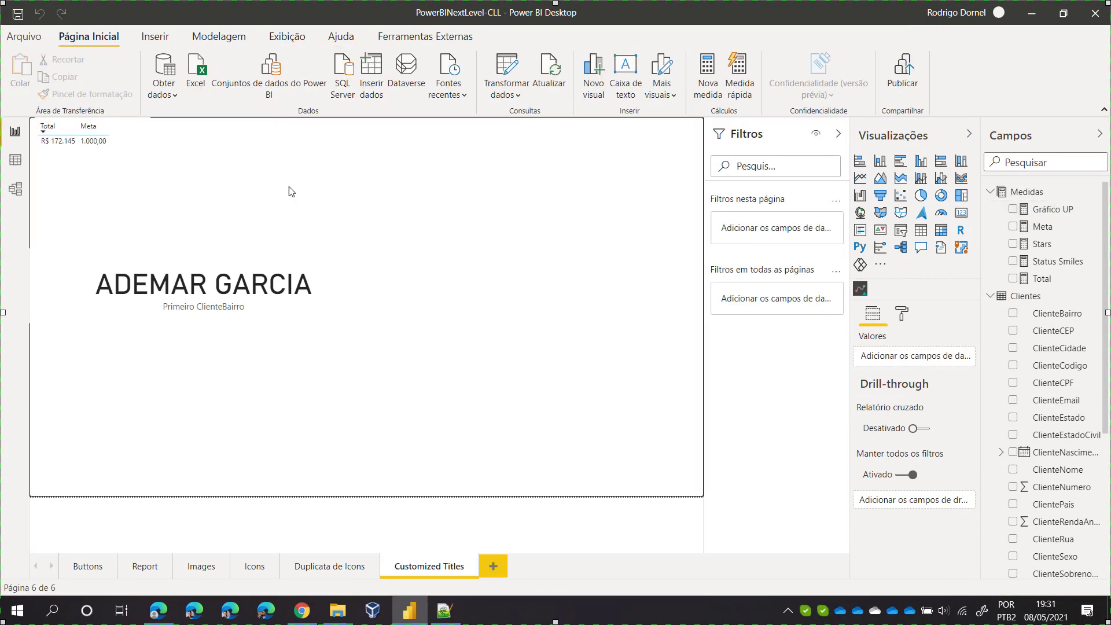
left_click(144, 158)
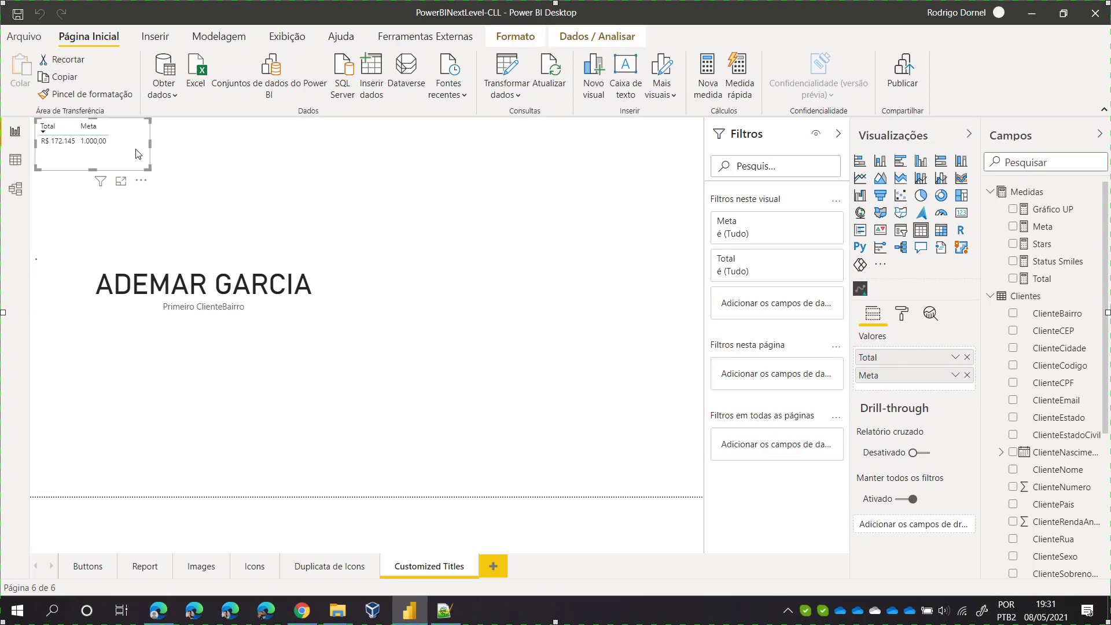
left_click(1013, 209)
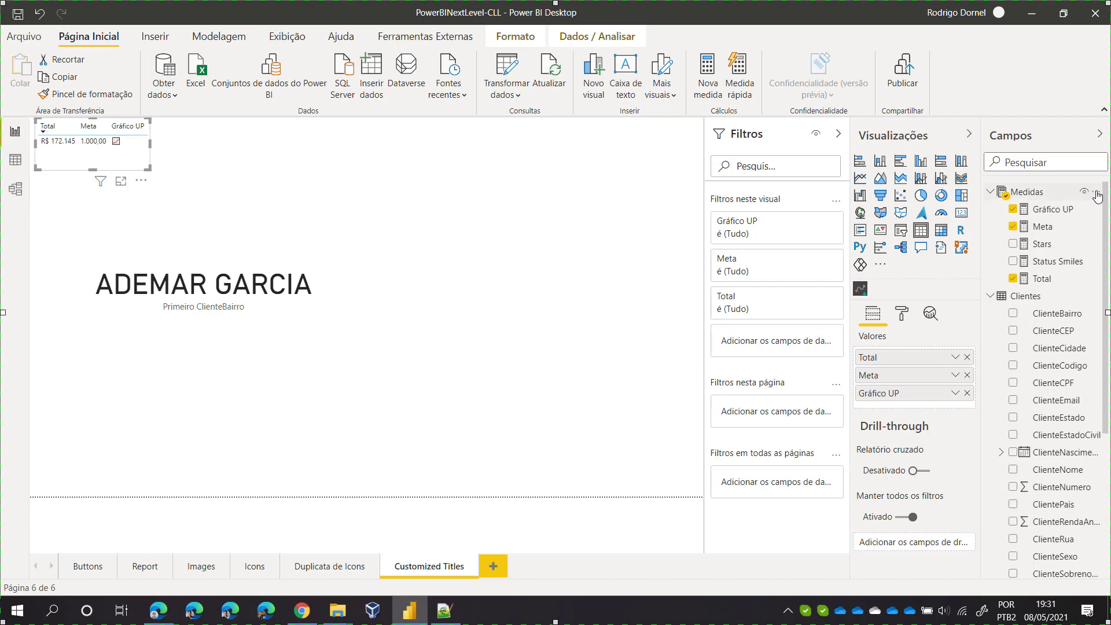
Step: Create a measure in the Medidas table defined as Gráfico DOWN = UNICHAR(128201)
right_click(1093, 193)
left_click(1056, 204)
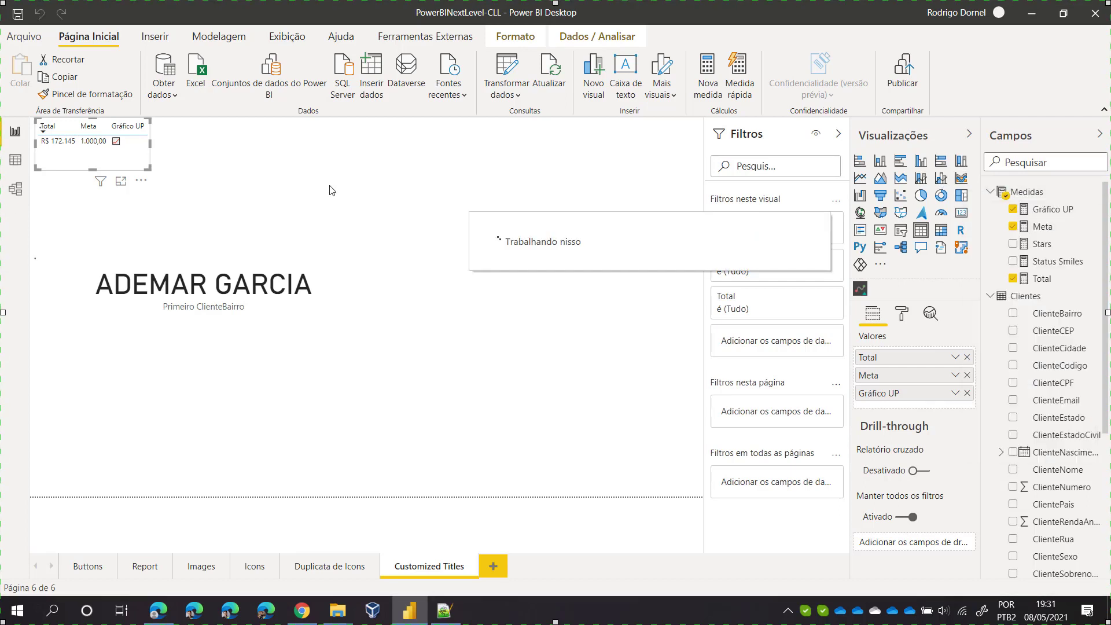
type("Gráfico DOWN = UNICHAR(128201)")
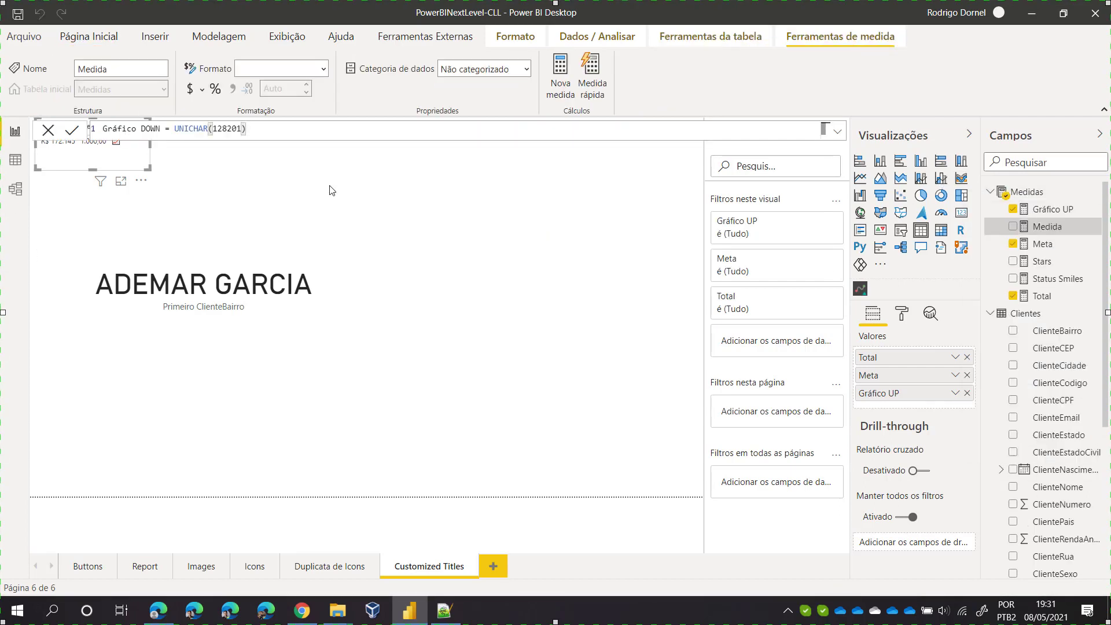
key("Return")
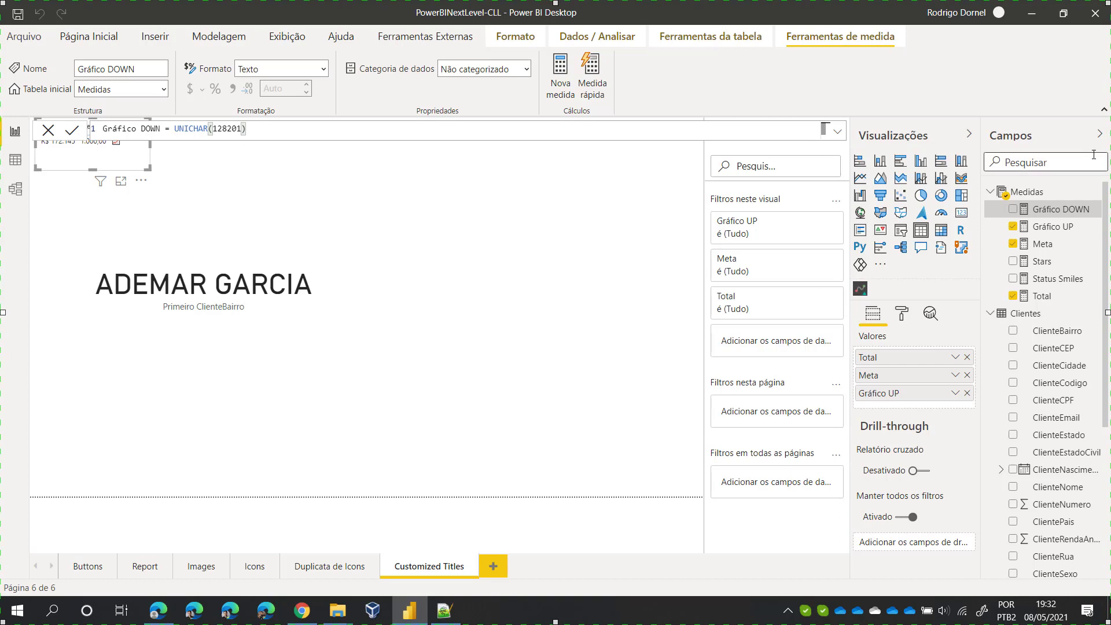
Step: Create a measure in the Medidas table defined as Resultado = IF([Total]>[Meta];1;-1)
right_click(1050, 193)
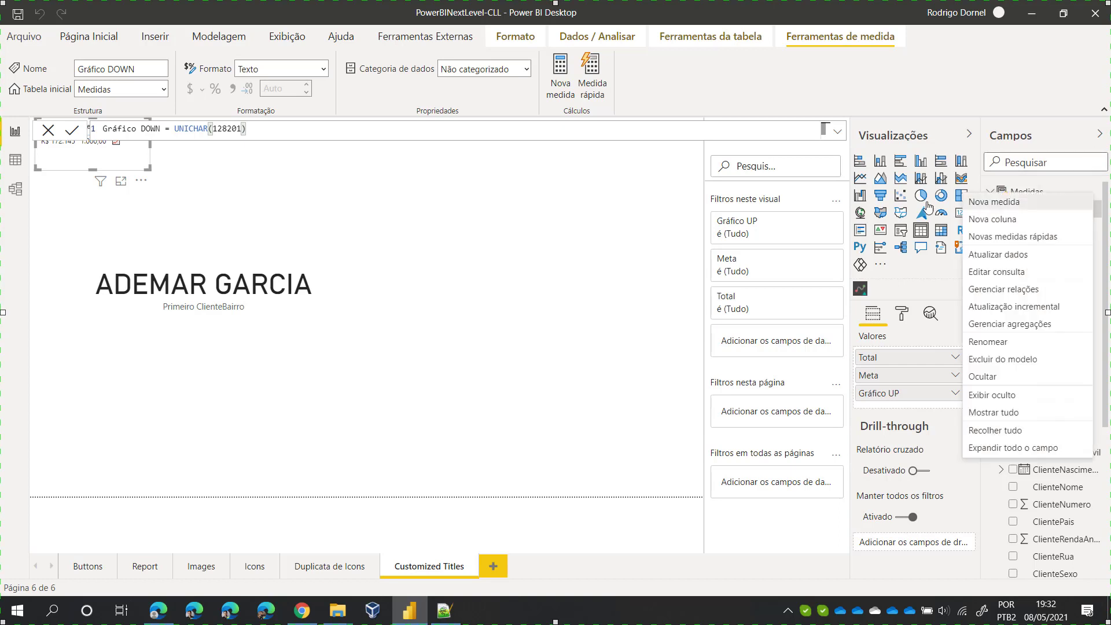
left_click(1051, 202)
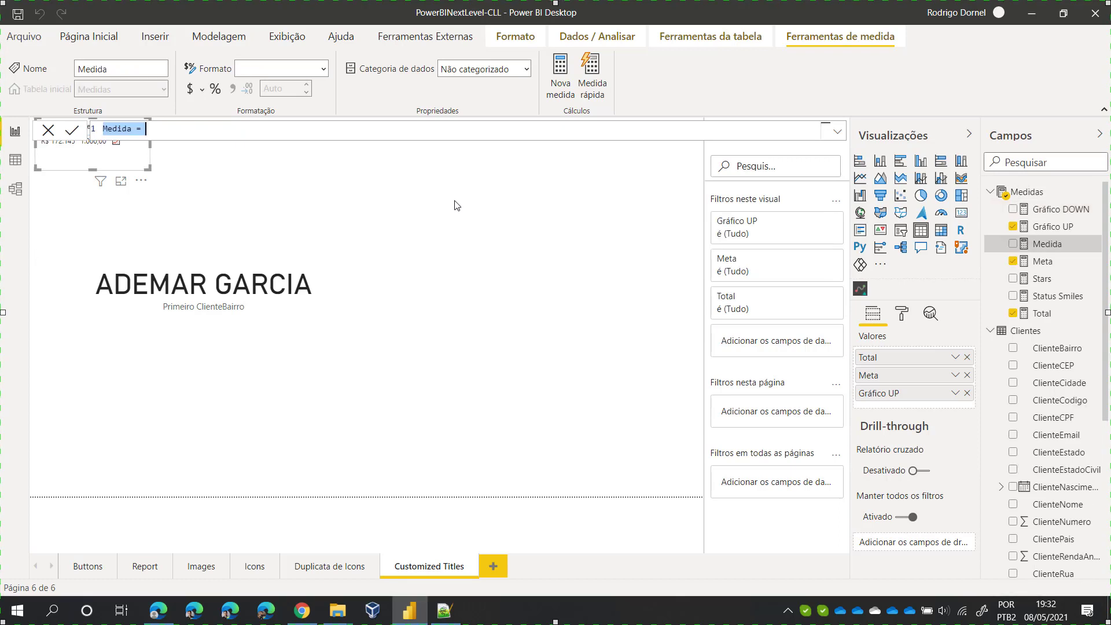
type("Resultado = IF([Total]>[Meta];1;-1)")
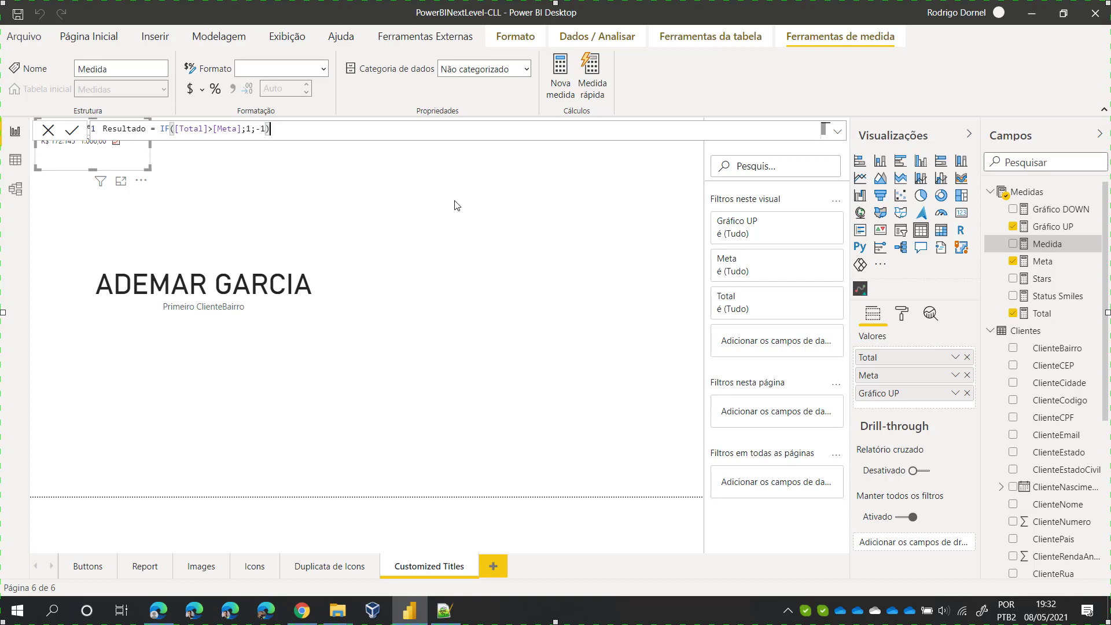
key("Return")
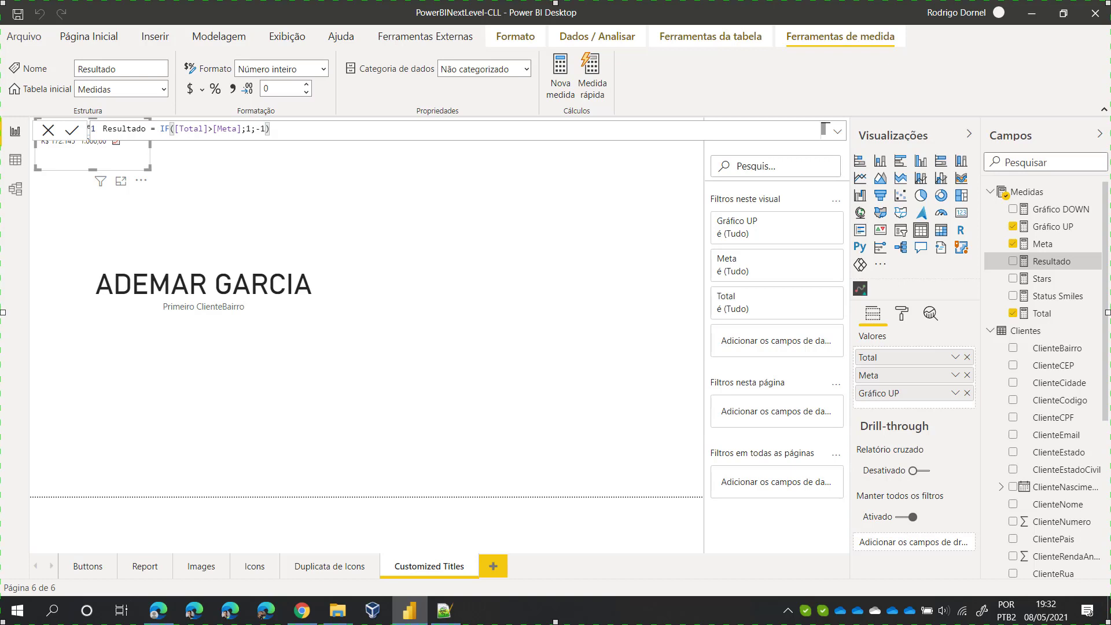
left_click(483, 197)
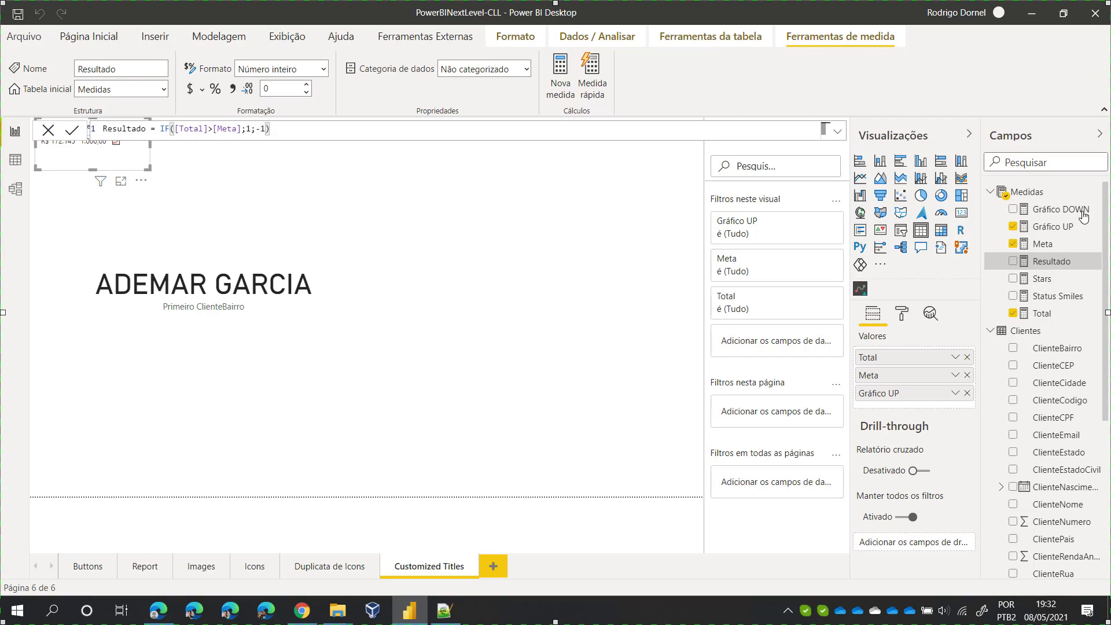
Step: Create a measure in the Medidas table defined as Bairro Selecionado = SELECTEDVALUE('Clientes'[ClienteBairro])
left_click(1097, 195)
left_click(923, 202)
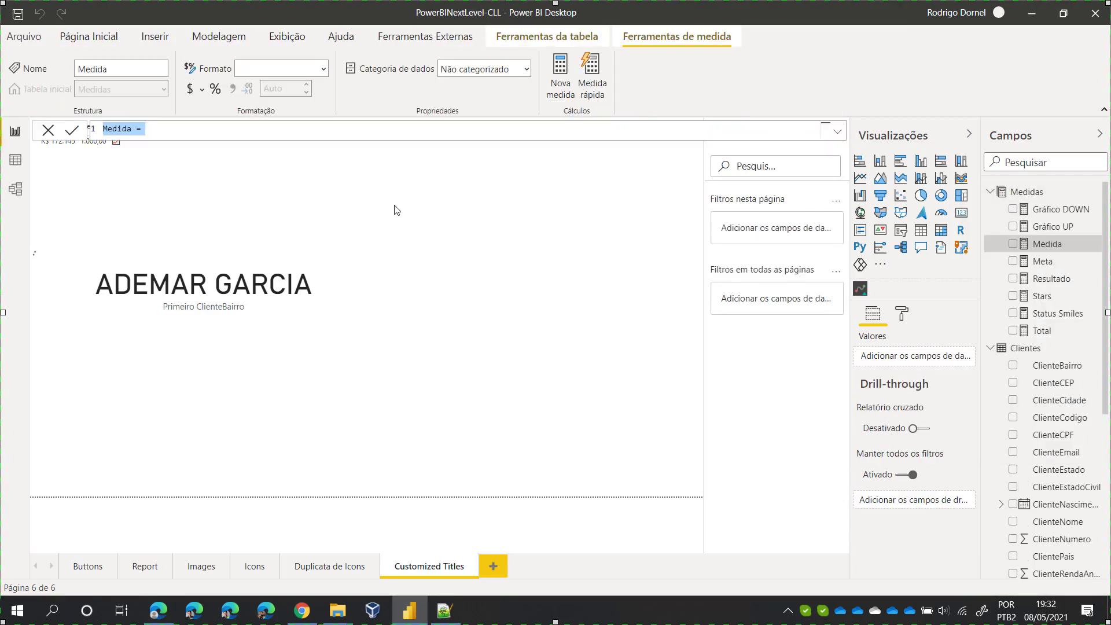
type("Bairro Selecionado = SELECTEDVALUE('Clientes'[ClienteBairro])")
key("Return")
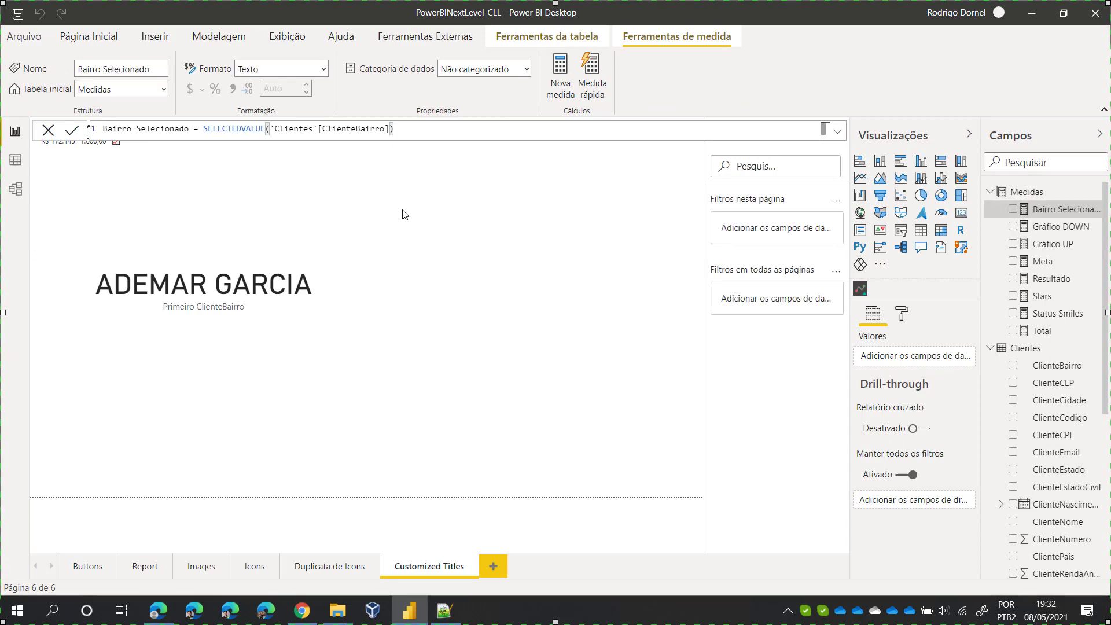
key("Escape")
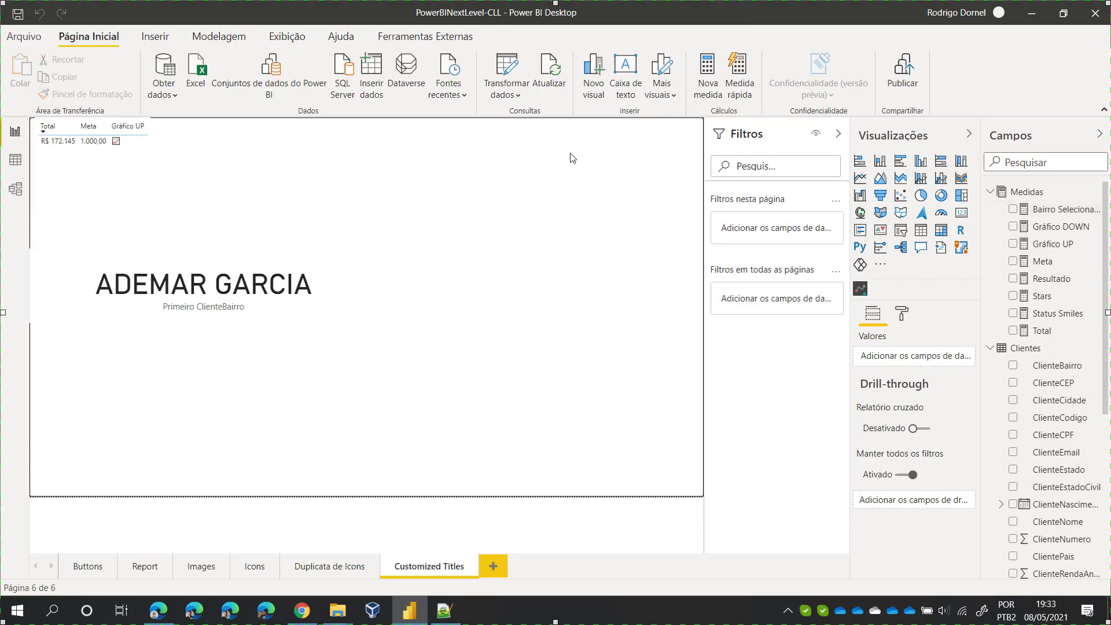
Step: Insert a slicer on ClienteBairro and place it in the report page's upper-right corner
left_click(901, 230)
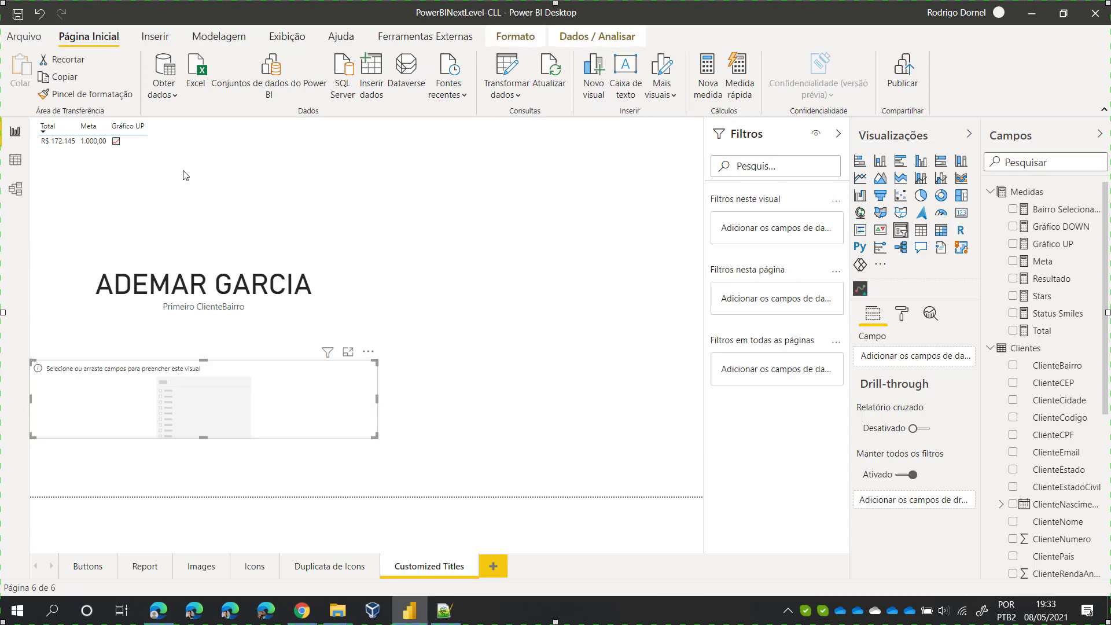
left_click_drag(203, 403, 529, 164)
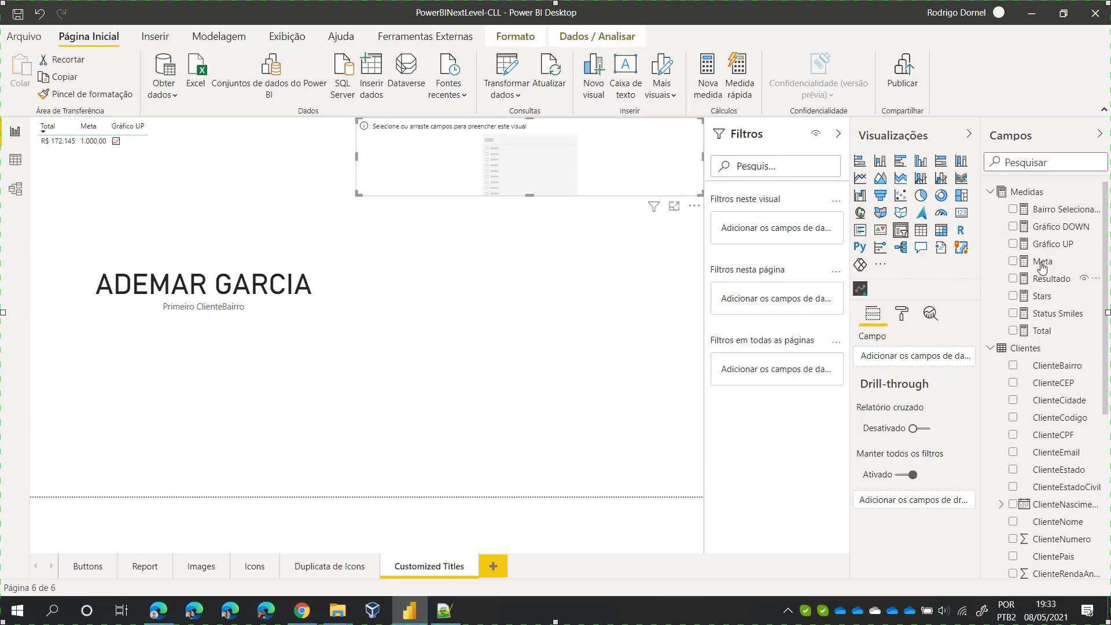
left_click_drag(1065, 209, 523, 173)
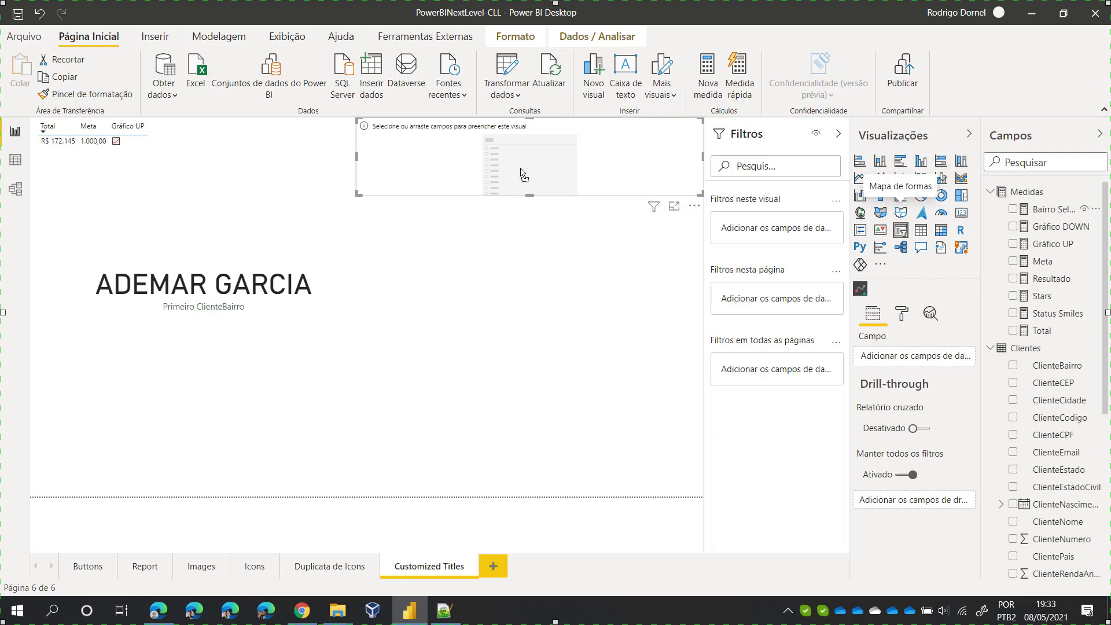
left_click(1012, 365)
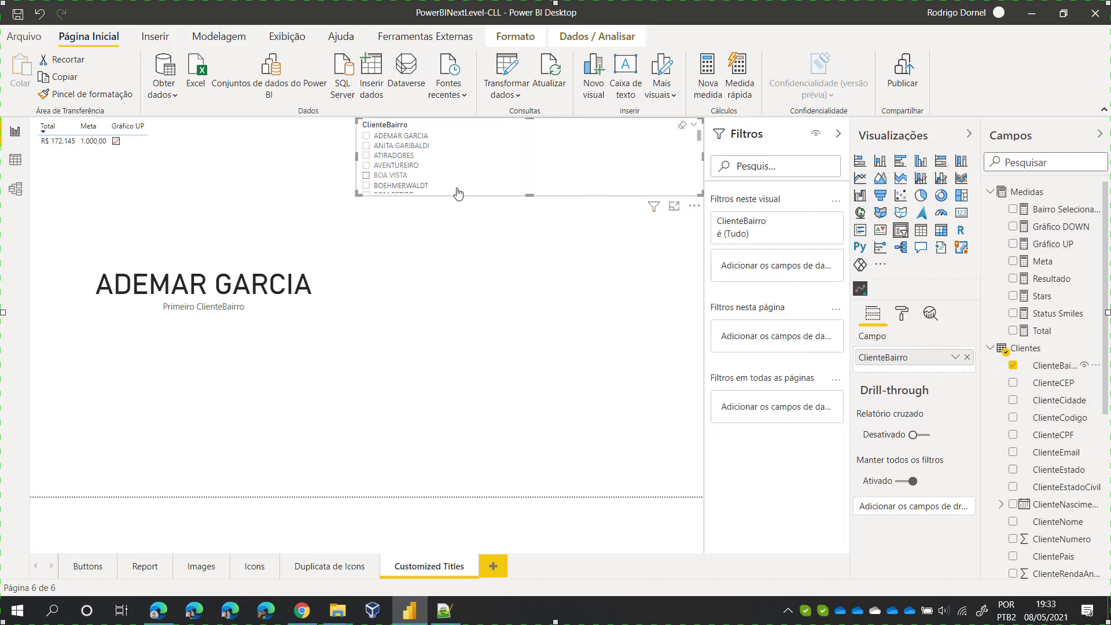
Step: Change the ClienteBairro slicer to the dropdown style (Suspenso), shrink it, and move it towards the page's right edge
left_click(694, 126)
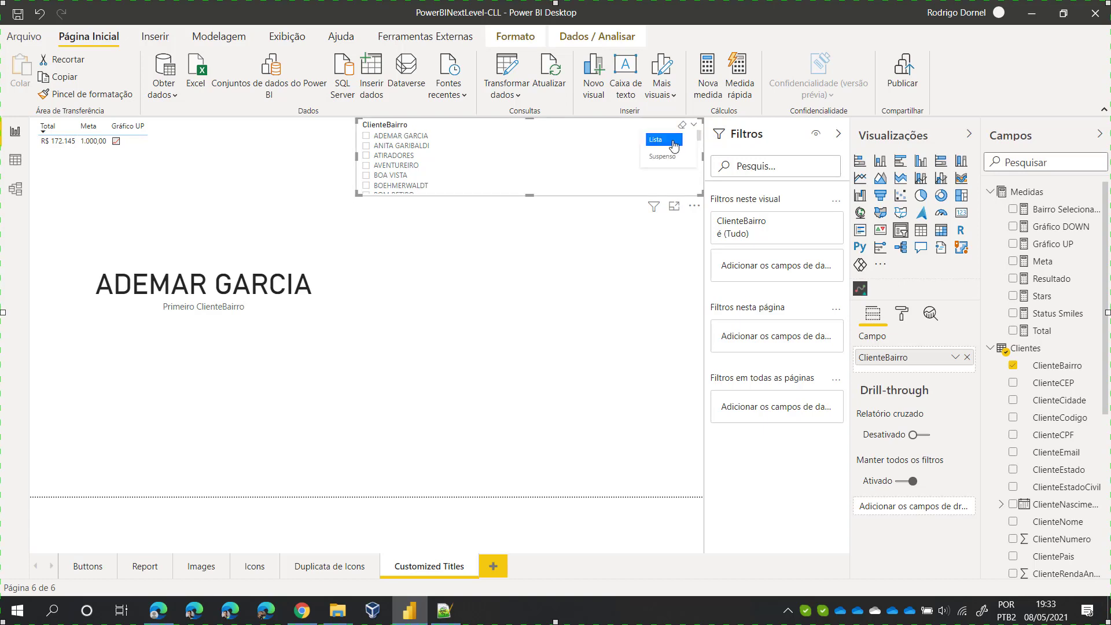
left_click(662, 156)
left_click_drag(703, 195, 560, 169)
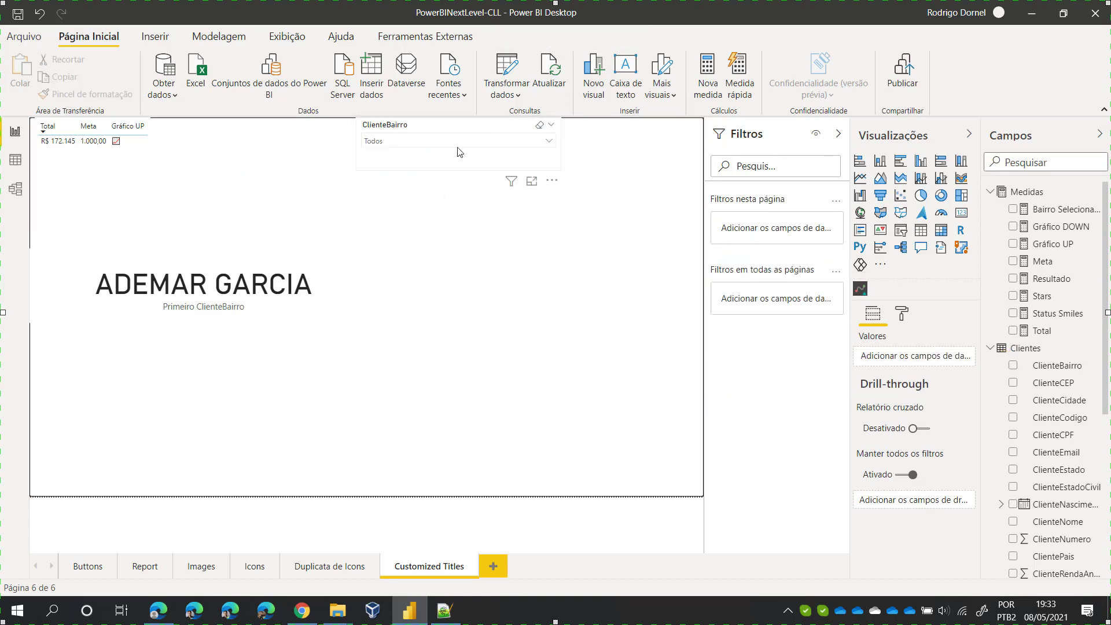
left_click_drag(506, 129, 636, 129)
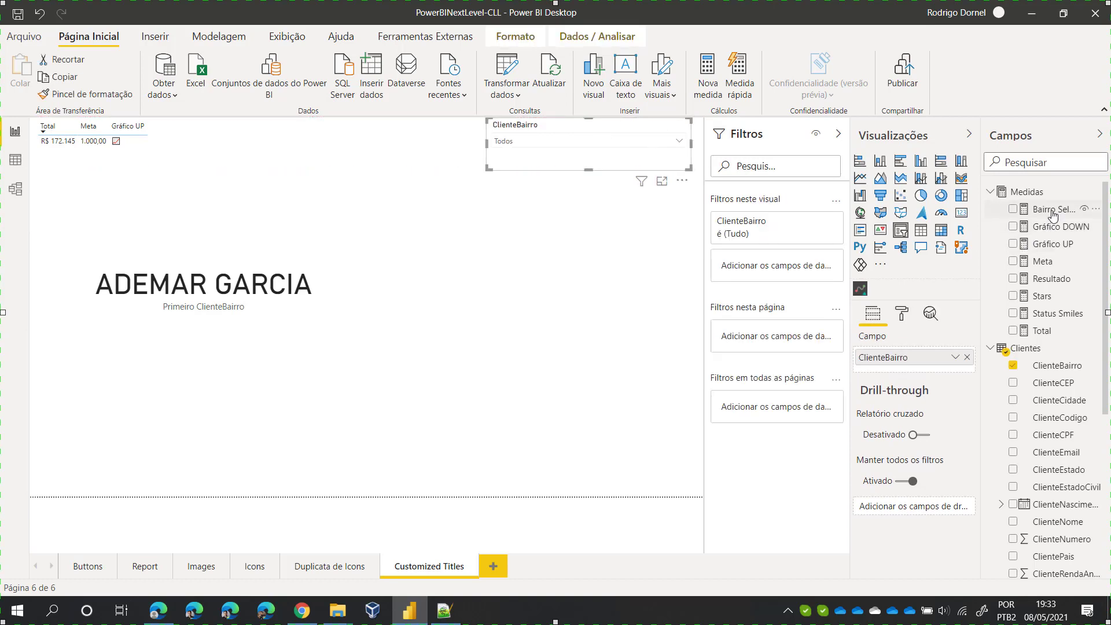
Step: Add the Bairro Selecionado measure to the Total and Meta table and widen the table to fit it
left_click_drag(1049, 210, 193, 152)
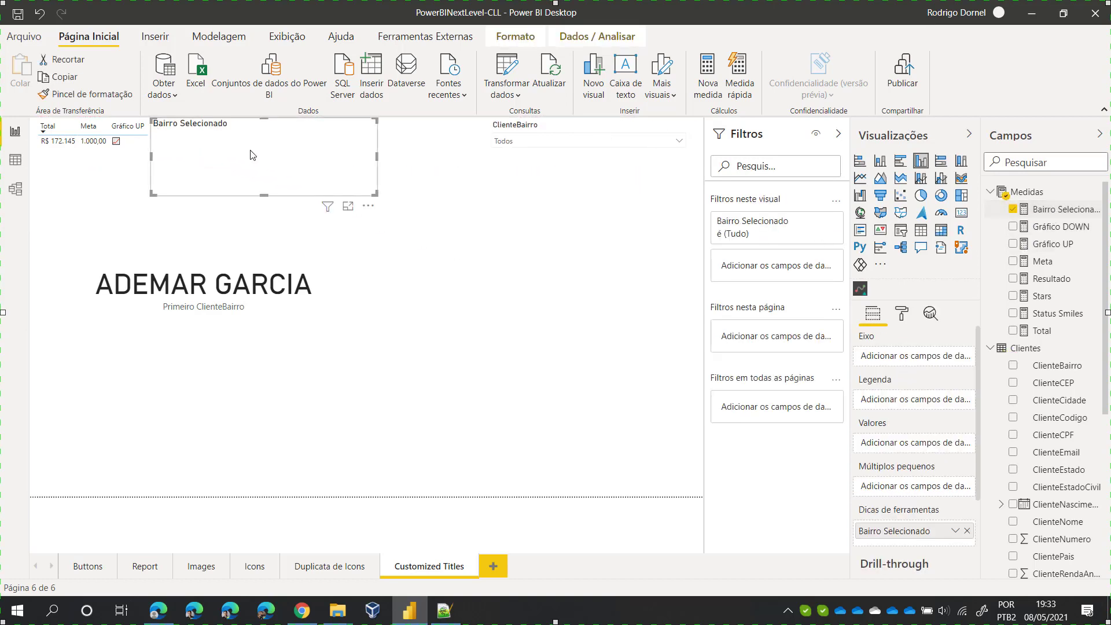
key("Delete")
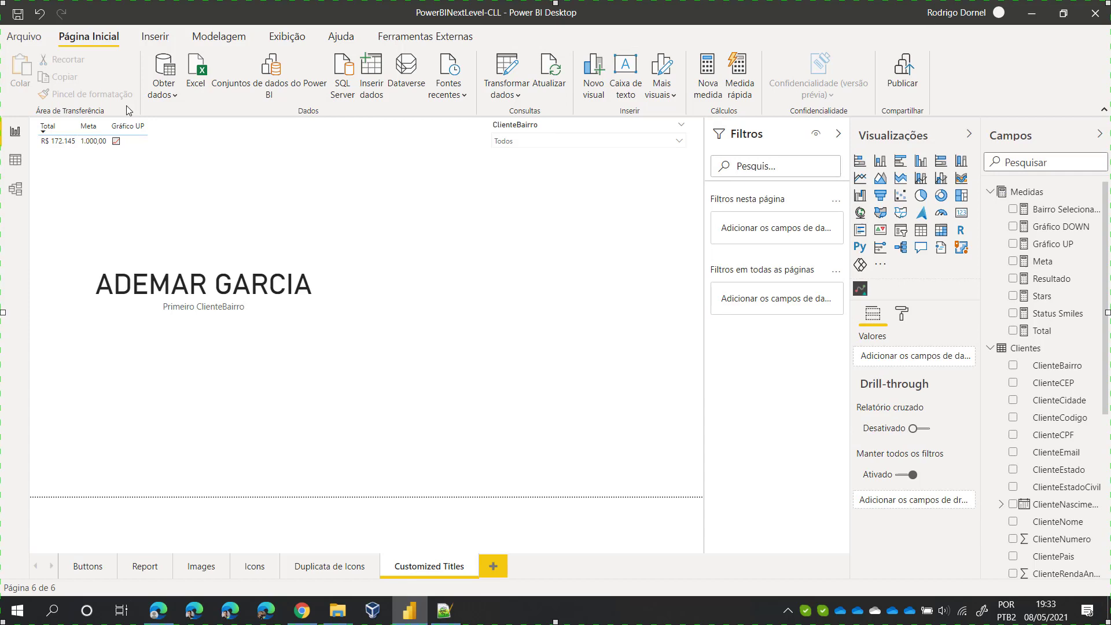
left_click(144, 155)
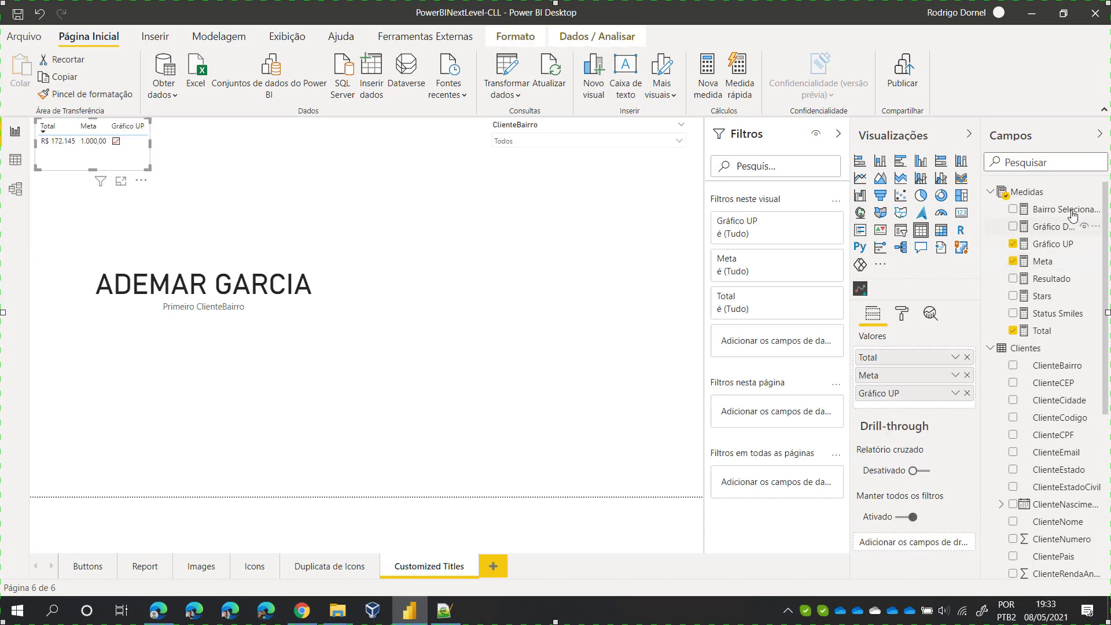
left_click_drag(1059, 209, 926, 409)
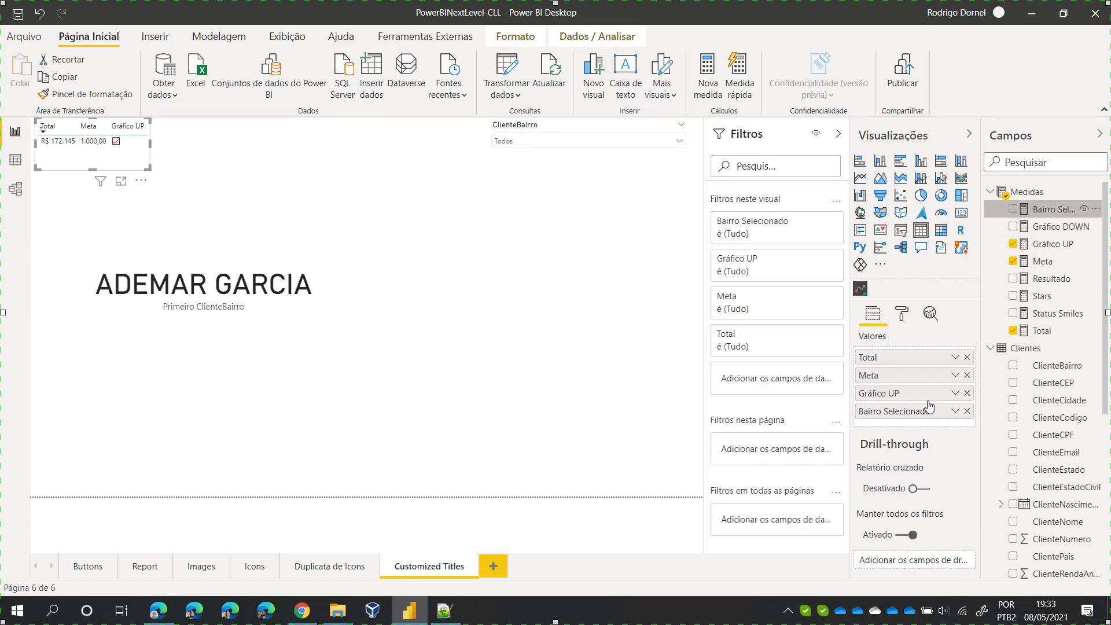
left_click_drag(155, 172, 326, 169)
Step: Filter the ClienteBairro slicer to the first neighbourhood listed and add the Resultado measure to the table
left_click(562, 142)
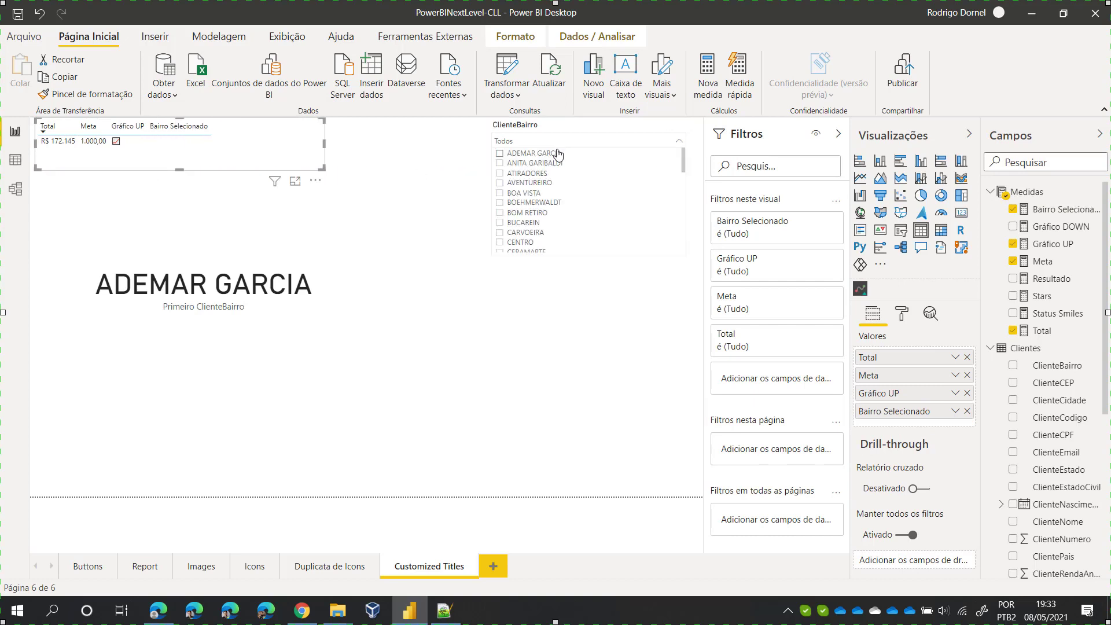
left_click(557, 154)
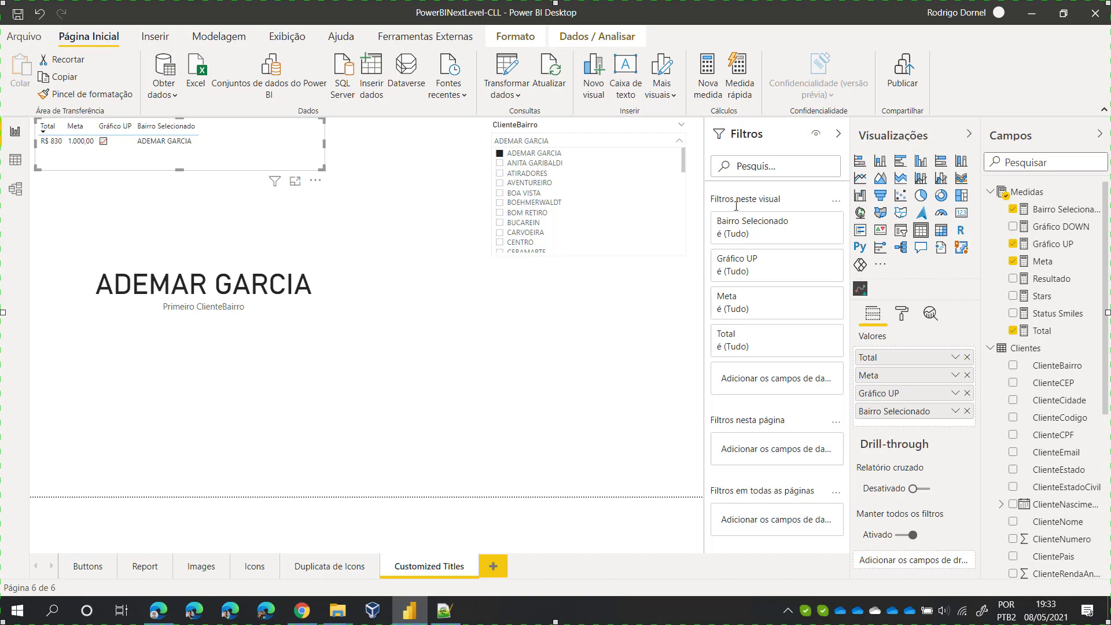
left_click(1013, 279)
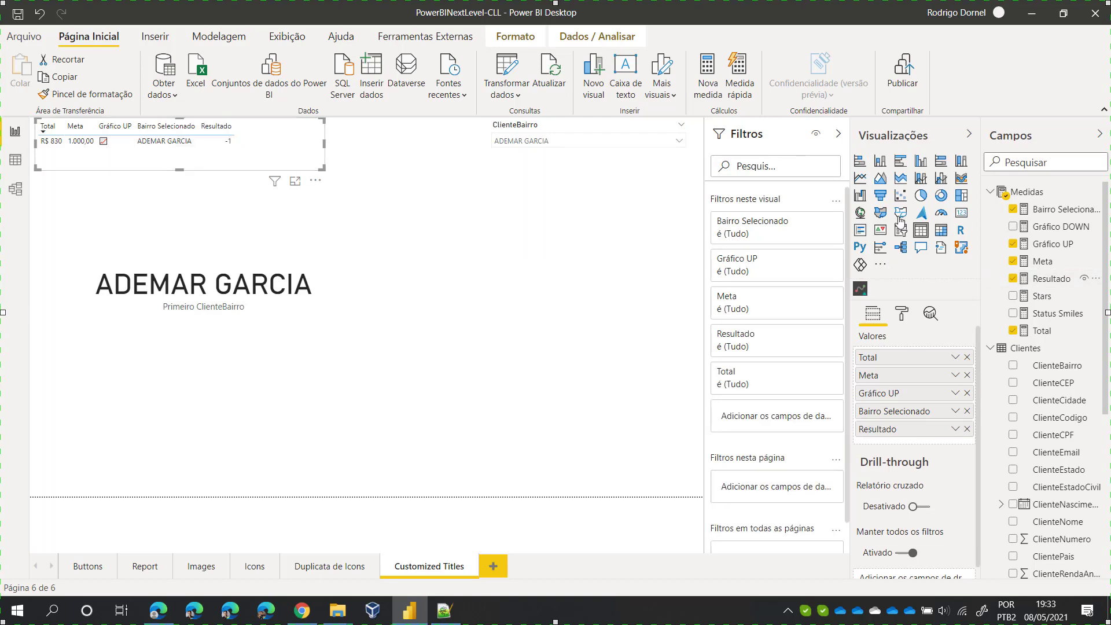
Step: Add the Gráfico DOWN measure to the table and reorder it directly after Gráfico UP
left_click(1012, 227)
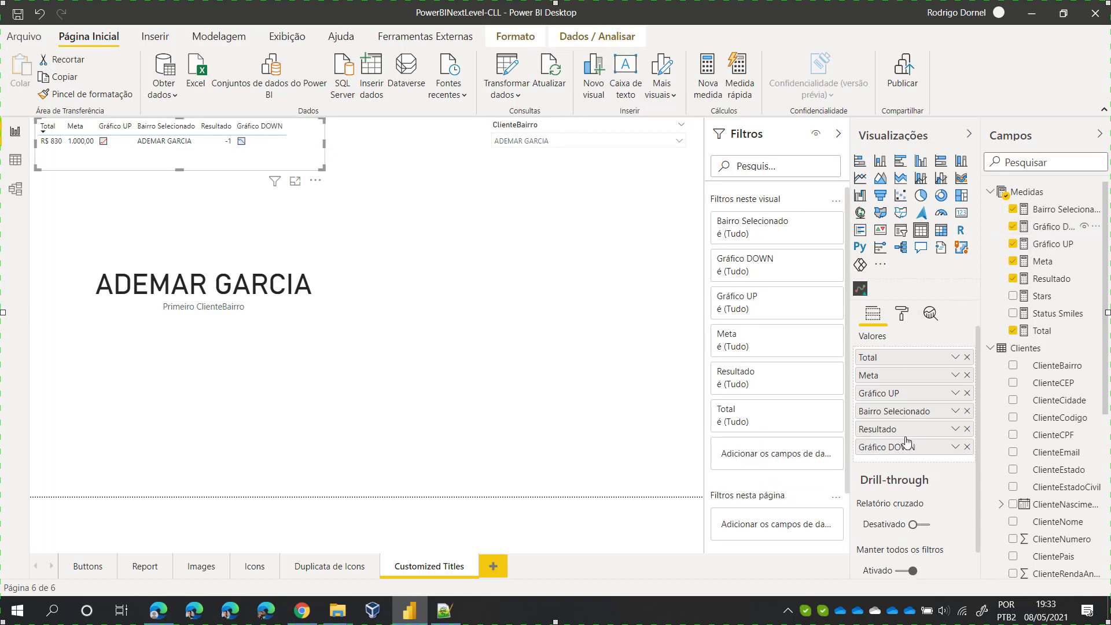
left_click_drag(906, 446, 901, 403)
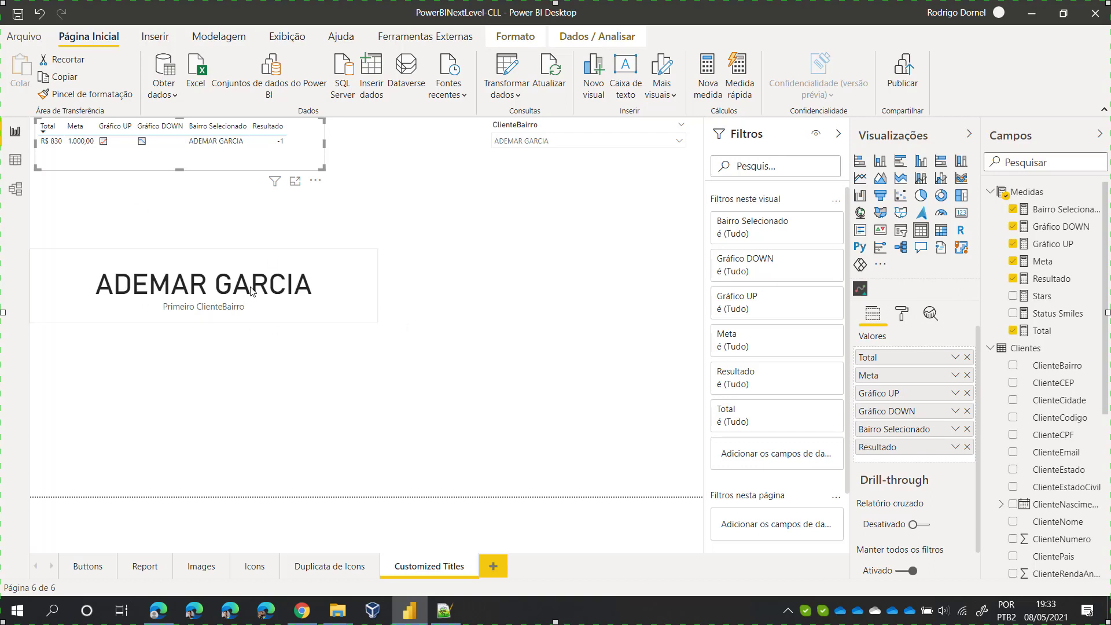
mouse_move(248, 297)
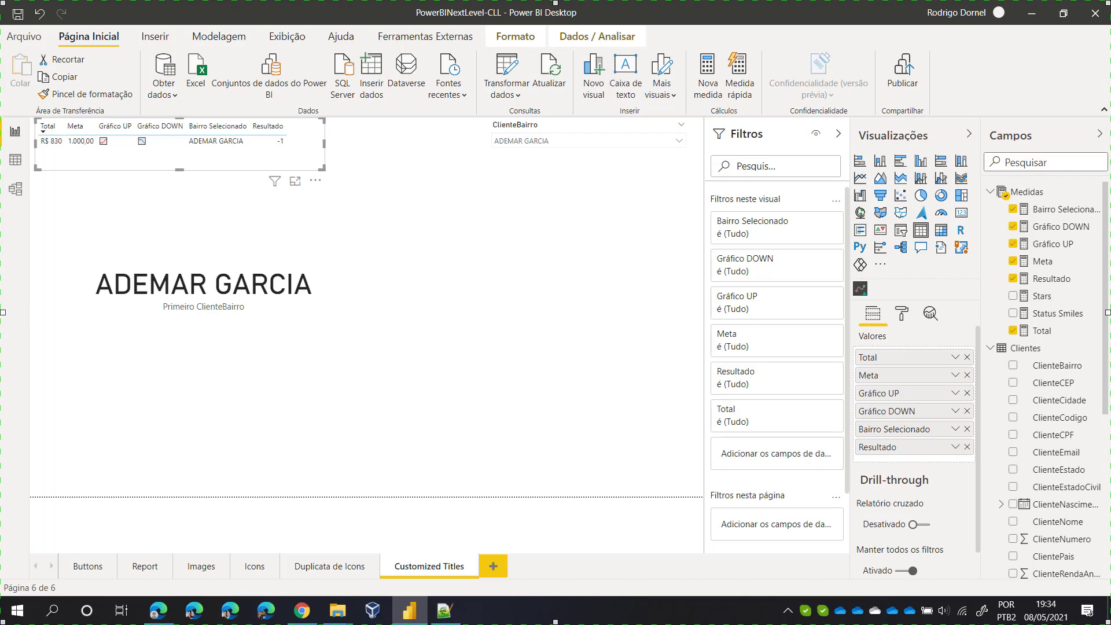
left_click(1099, 193)
left_click(1062, 201)
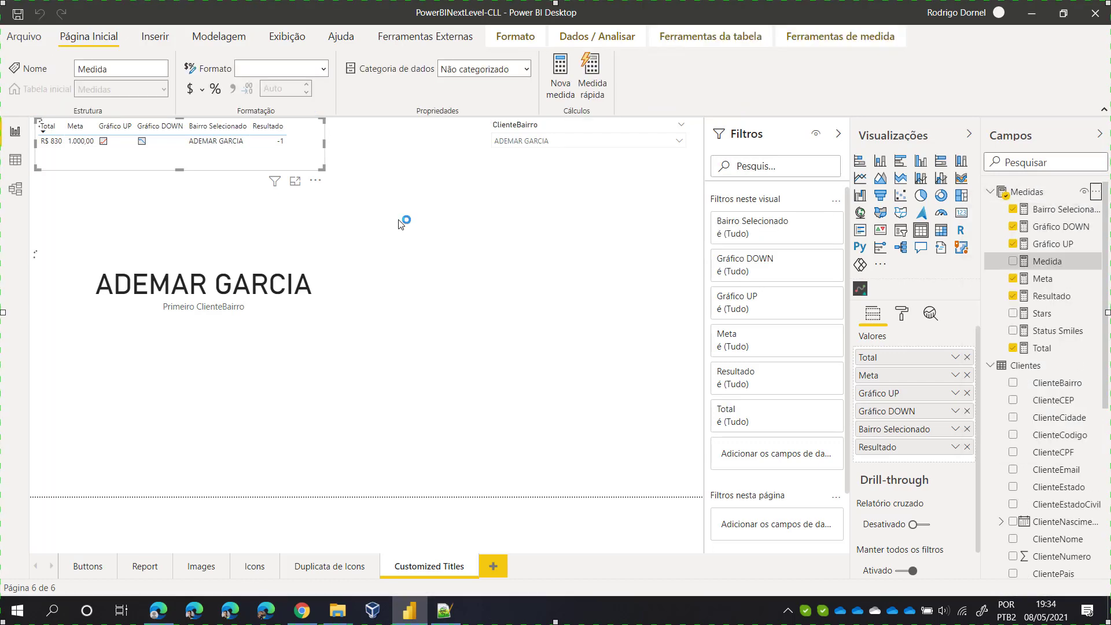
type("Título = IF(  [Resultado] = 1; [Bairro Selecionado] & \" - \" & [Mês Selecionado]& \" \" & [Positivo (Mãos)] &\" R$ \" & FORMAT( [Total]; \"0.00\") ; [Bairro Selecionado] & \" - \" & [Mês Selecionado]& \" \" & [Negativo (Mãos)] &\" R$ \" & FORMAT( [Total]; \"0.00\") )")
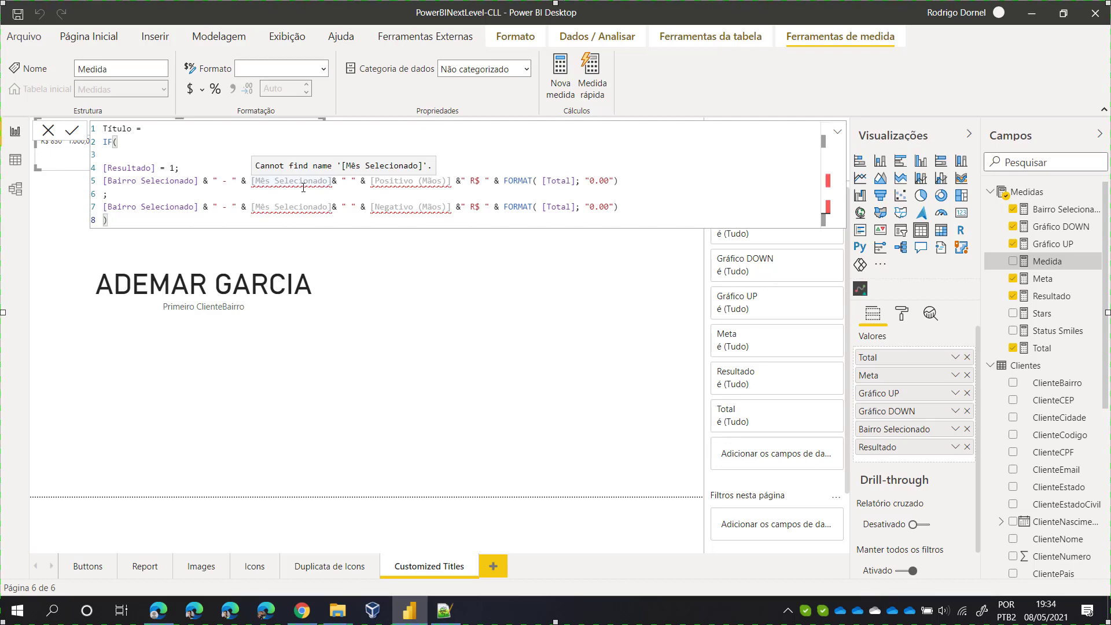
key("Return")
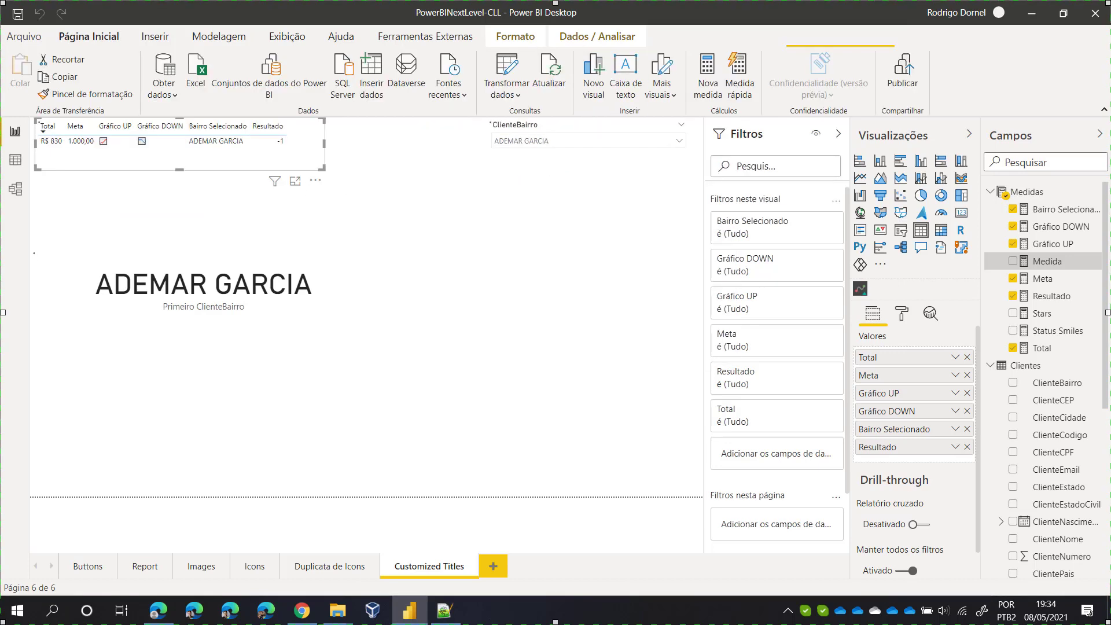
left_click(1006, 195)
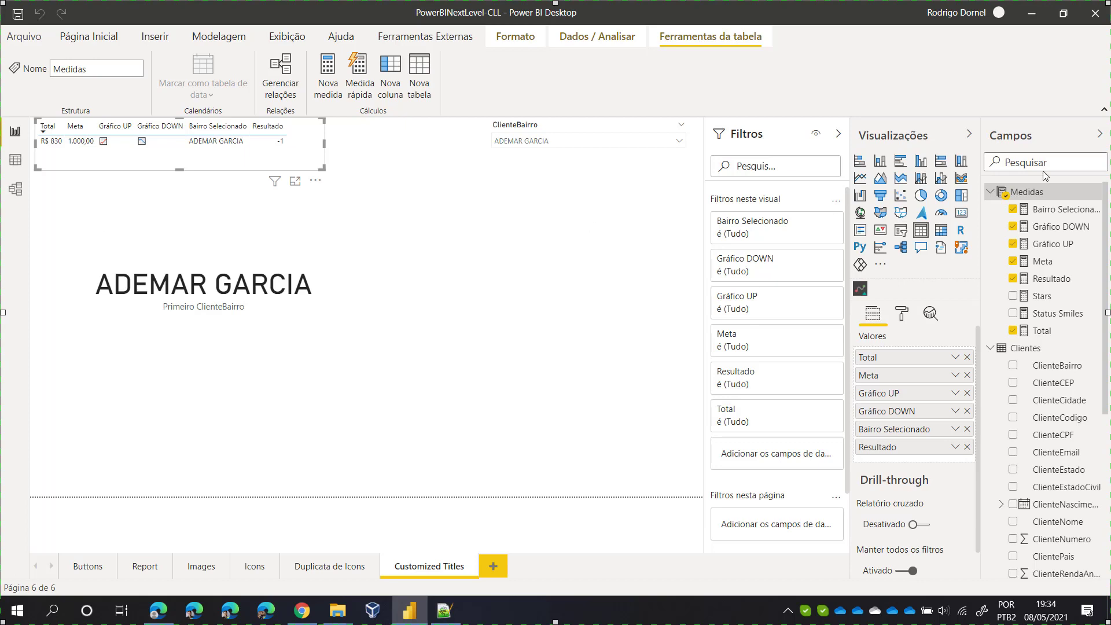
key("Escape")
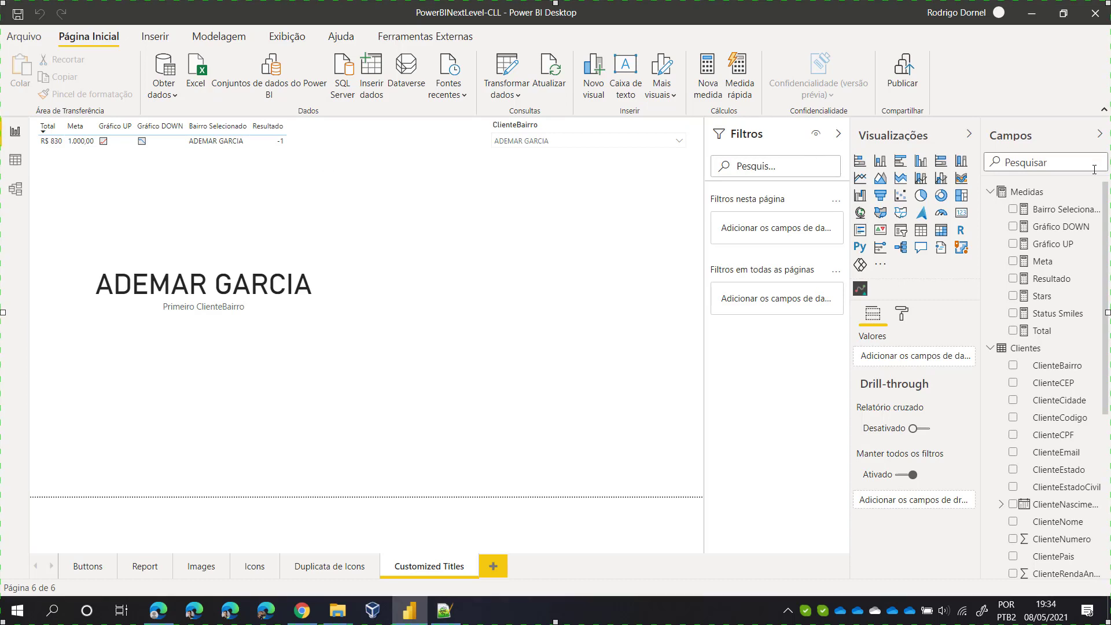
Step: Create the measure Mês Selecionado = SELECTEDVALUE(Movimentos[MovimentoData].[Mês]) in the Medidas table
left_click(1097, 199)
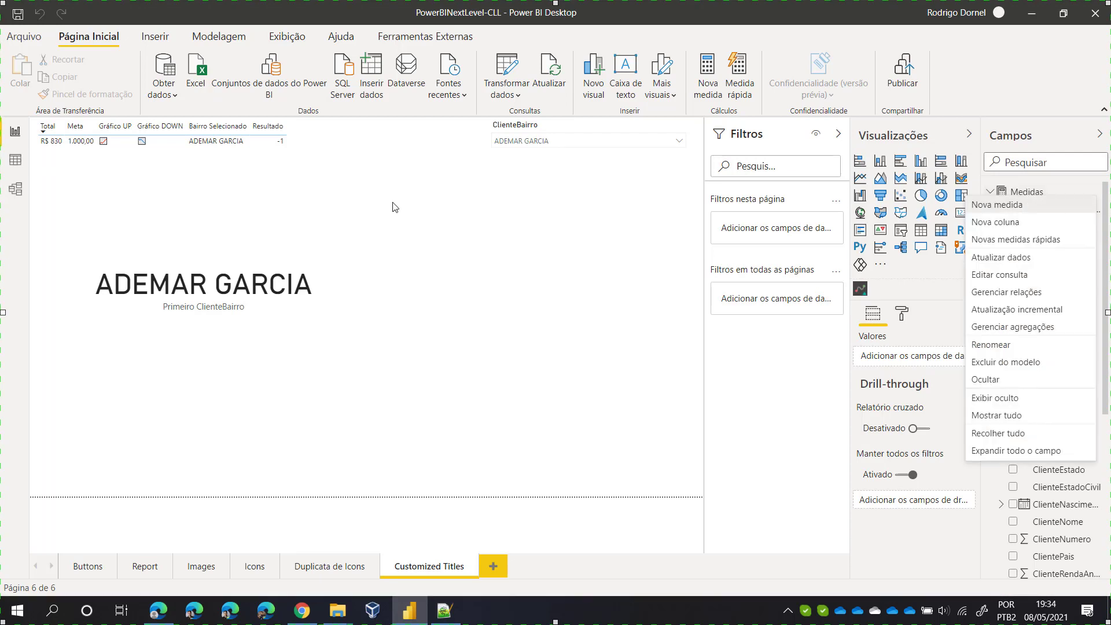
left_click(1036, 209)
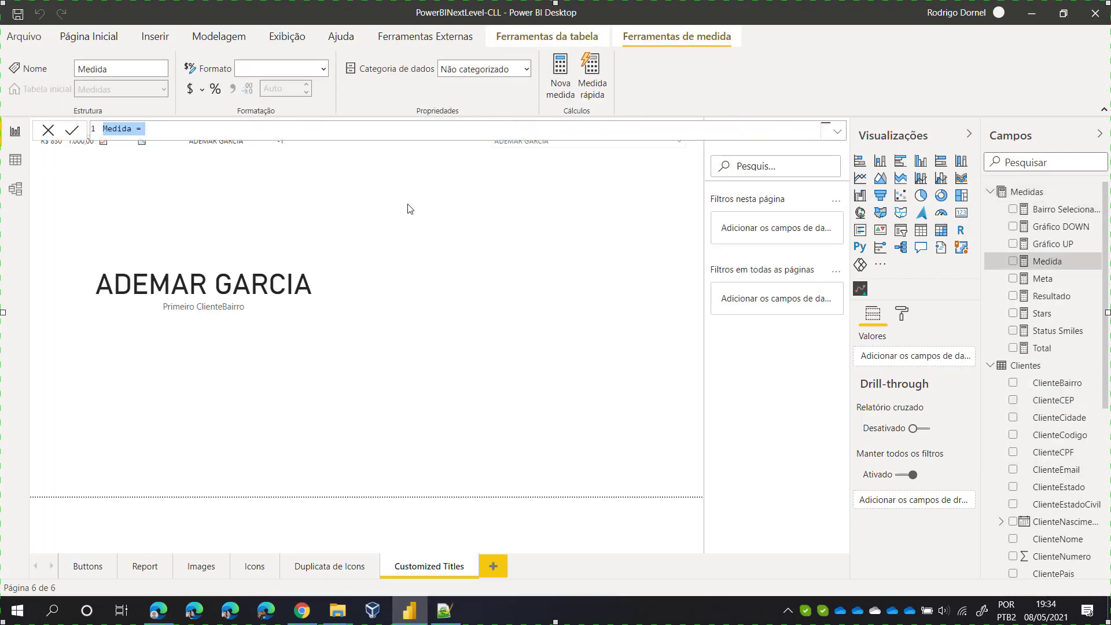
key("ctrl+a")
type("Mês Selecionado = SELECTEDVALUE(Movimentos[MovimentoData].[Mês])")
key("Return")
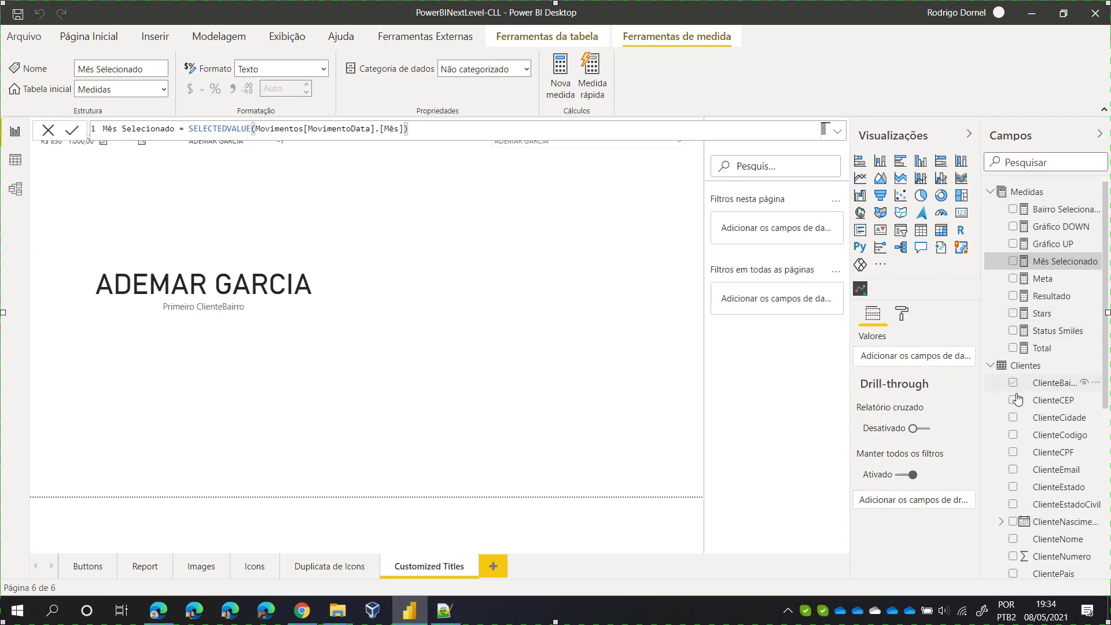
Step: Add a slicer for the Mês level of the MovimentoData hierarchy below the ClienteBairro slicer
scroll(1042, 376, "down", 5)
left_click(1034, 477)
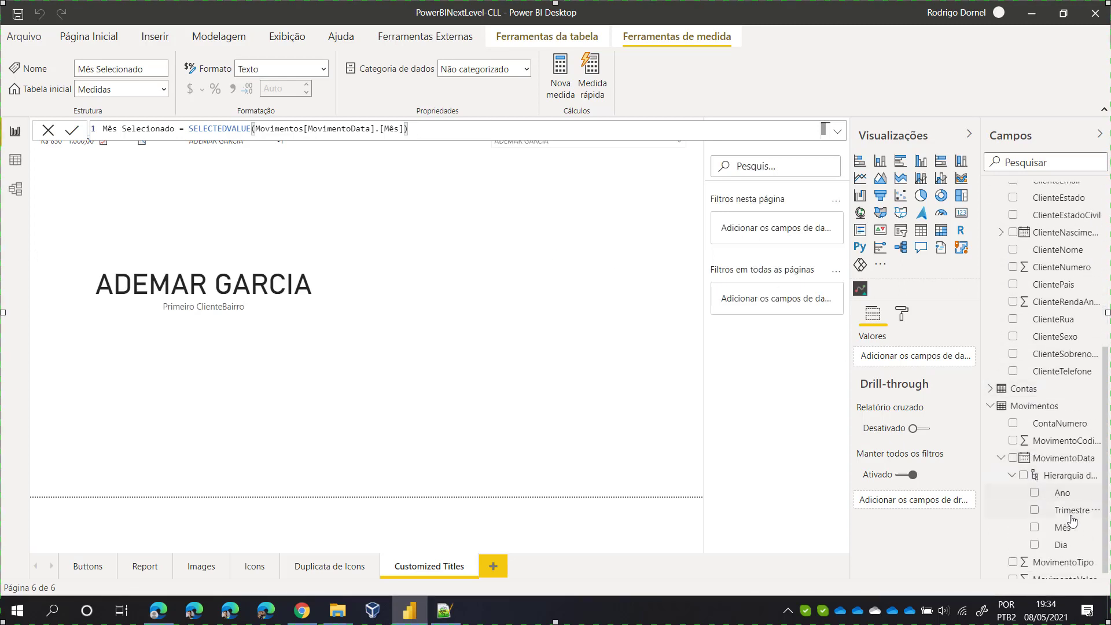
left_click_drag(1067, 528, 501, 215)
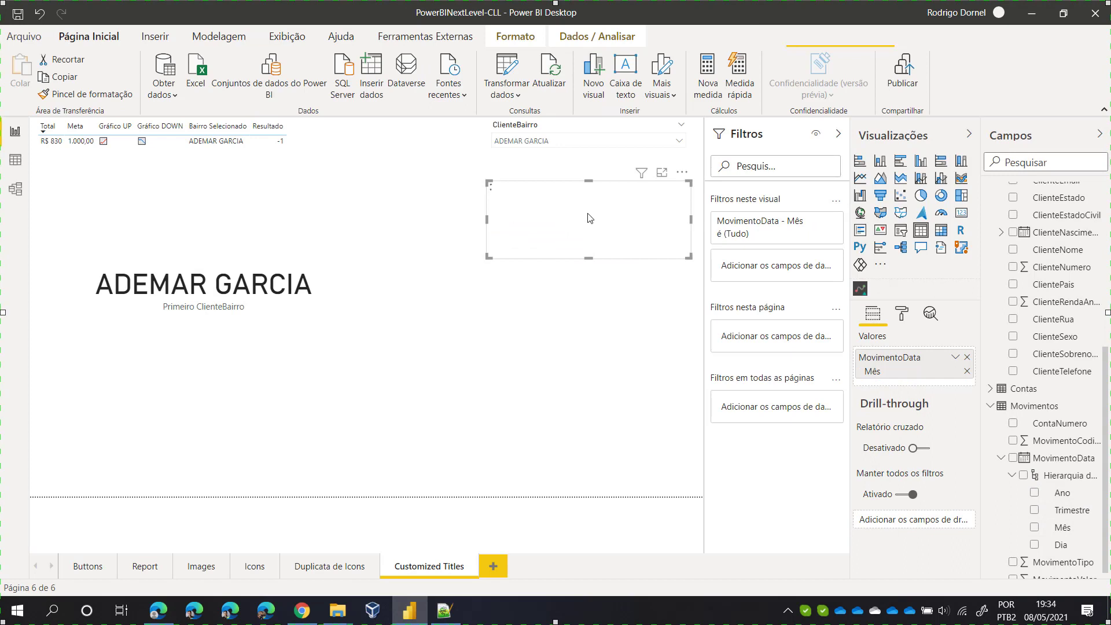
left_click(900, 230)
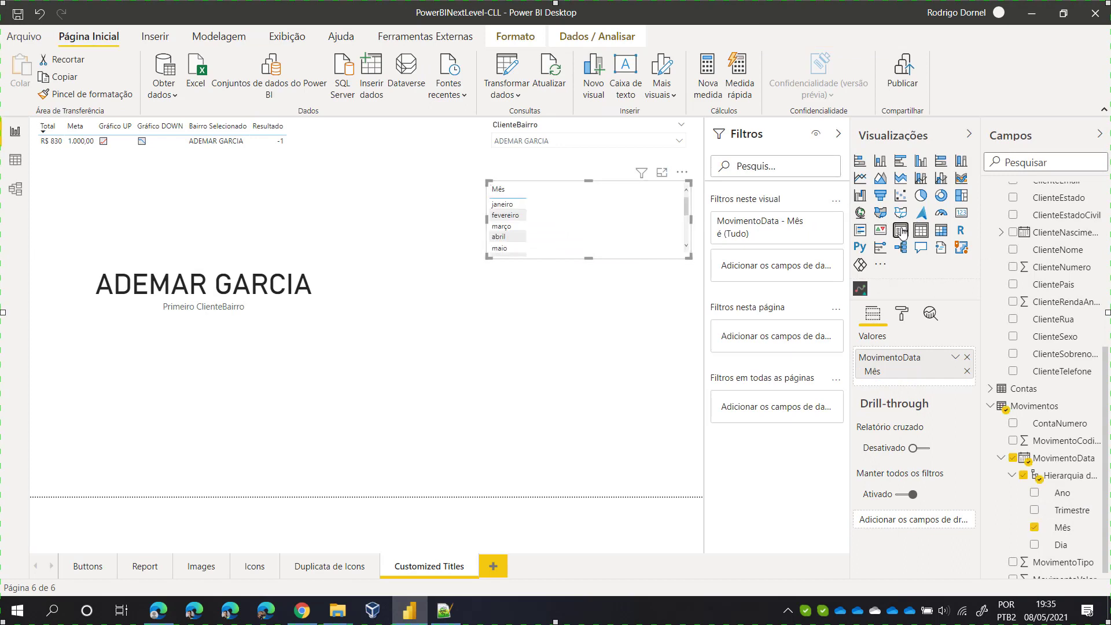
Step: Shrink the Mês slicer, change it to the dropdown style, and move it directly under the ClienteBairro slicer at the page edge
left_click_drag(487, 181, 542, 207)
left_click(681, 207)
left_click(648, 231)
left_click_drag(645, 246, 661, 197)
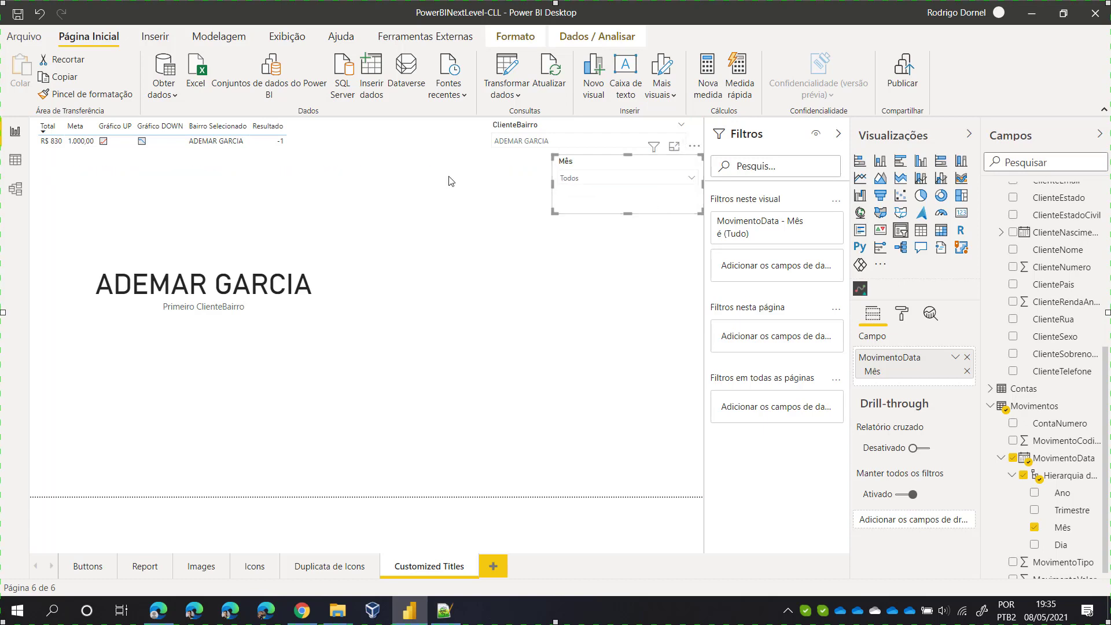
Step: Widen the Total and Meta table and add the Mês Selecionado measure as its last column
left_click(325, 144)
left_click_drag(325, 144, 415, 145)
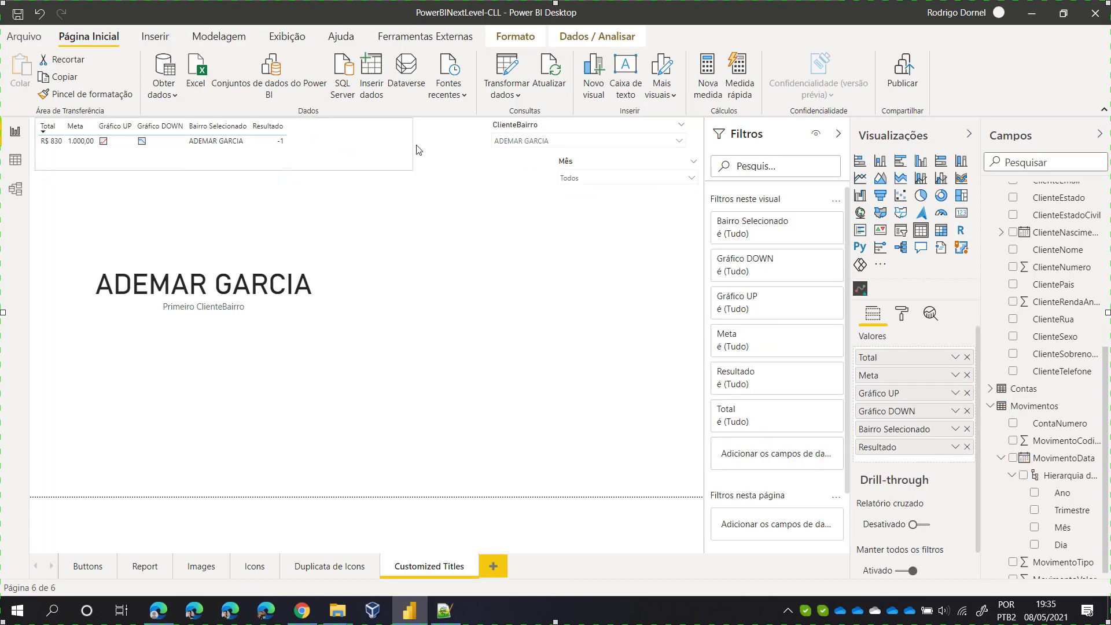
scroll(1059, 260, "up", 5)
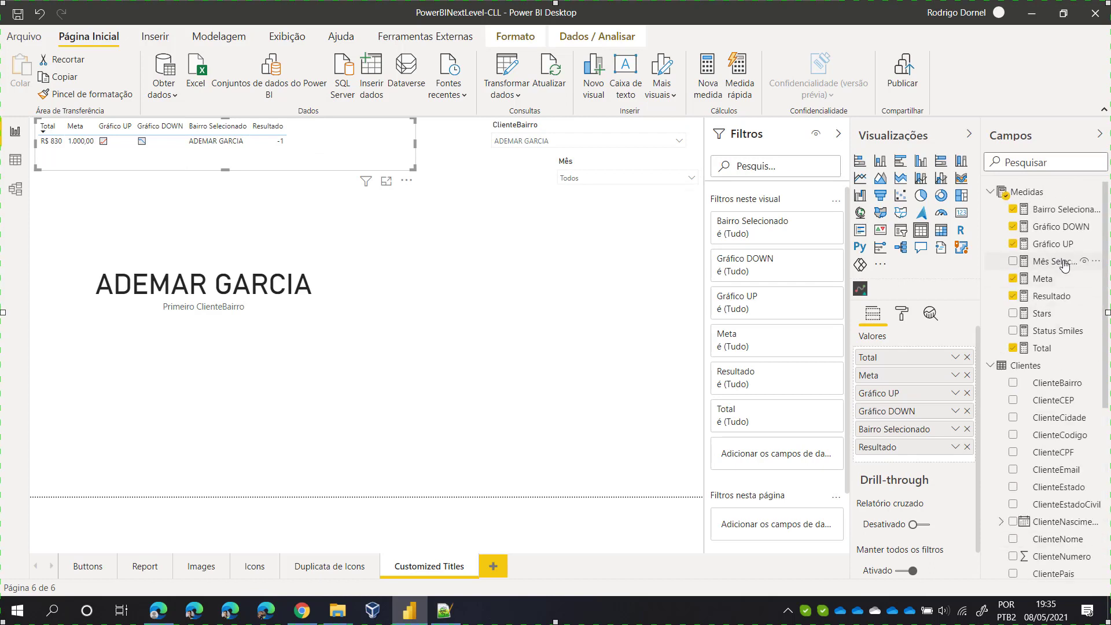
left_click_drag(1059, 261, 364, 153)
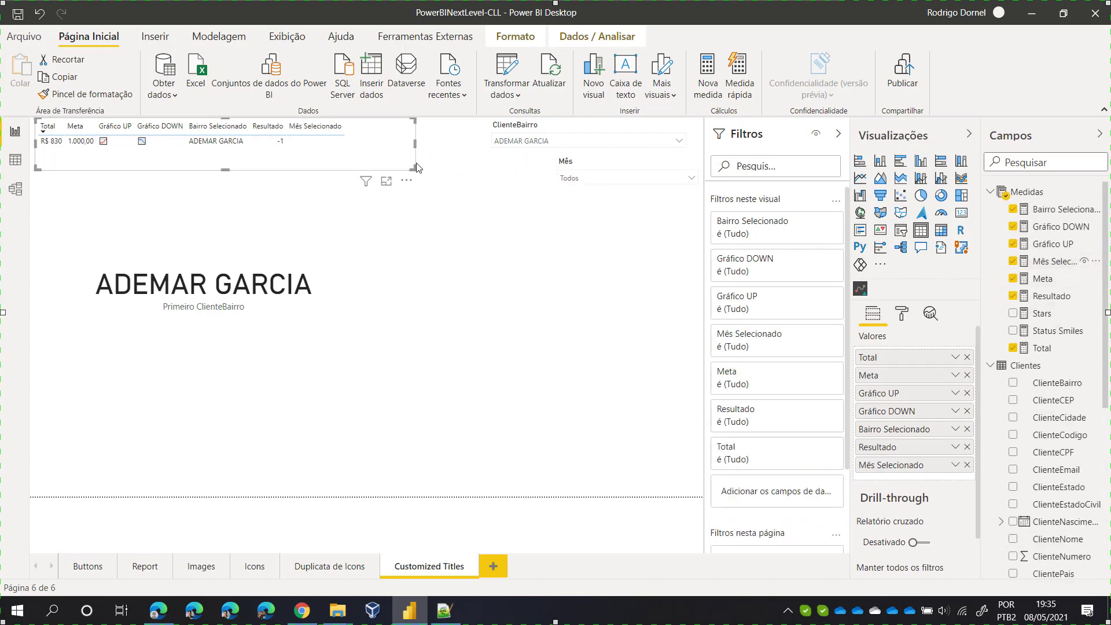
Step: Filter the Mês slicer to fevereiro and close its list
left_click(616, 179)
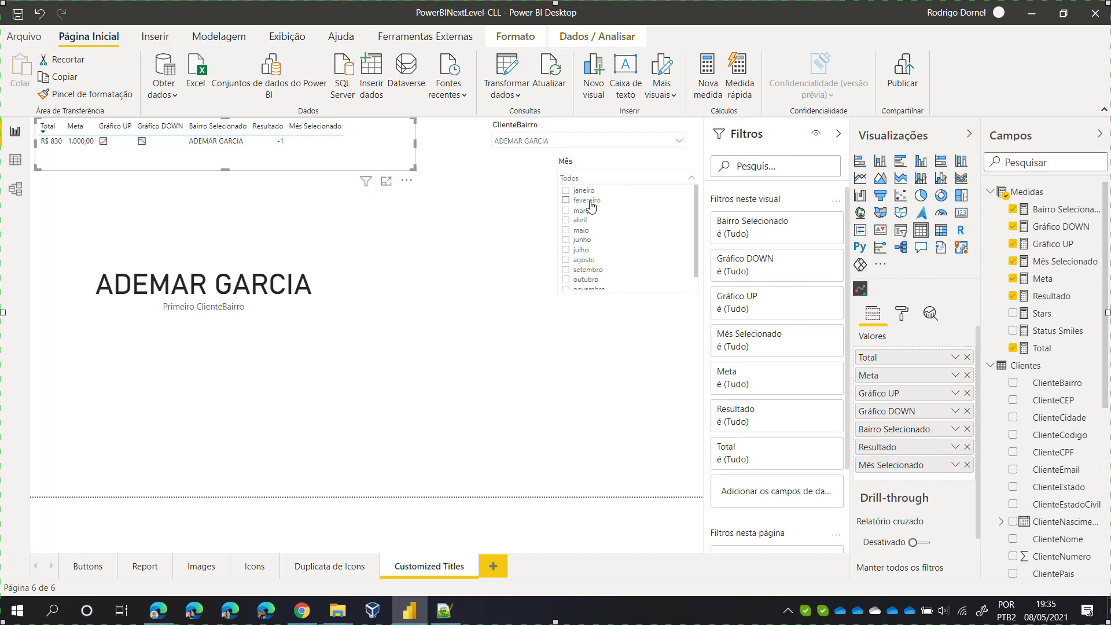
left_click(589, 201)
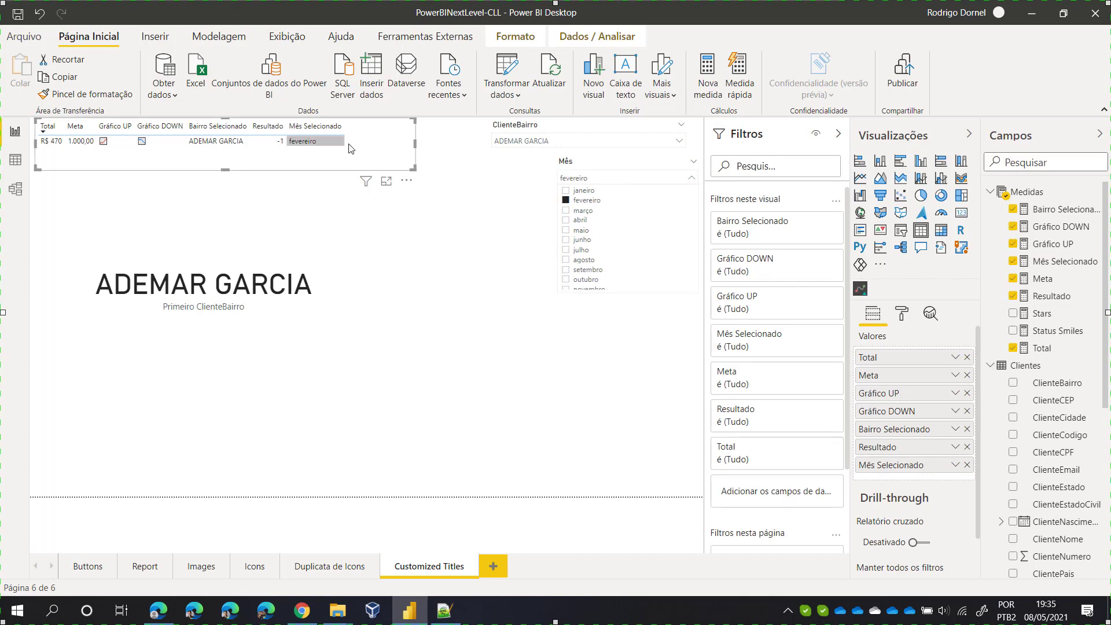
left_click(508, 304)
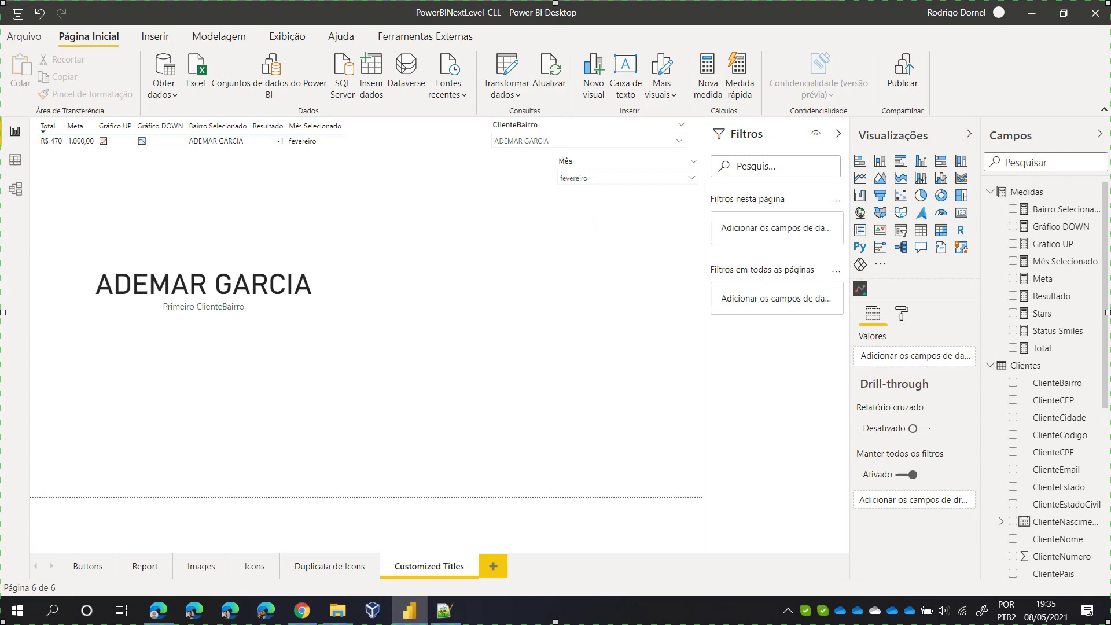
Step: Write a new measure Título Gráfico joining Bairro Selecionado, Mês Selecionado, Gráfico UP if Resultado = 1 or else Gráfico DOWN, " R$ " and Total formatted "0.00"
left_click(1095, 192)
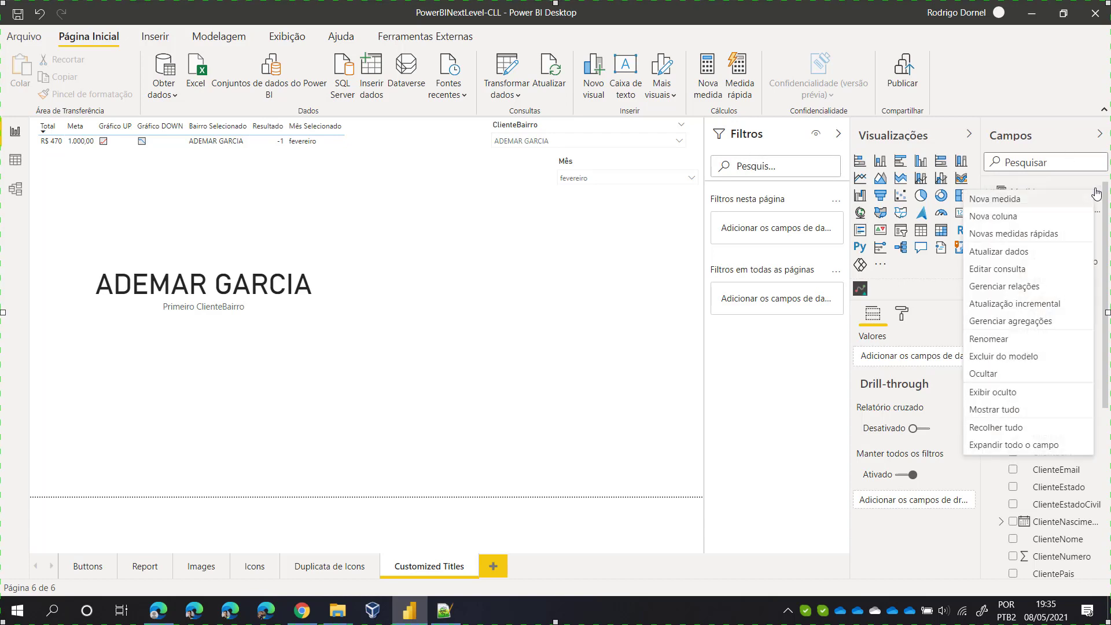
left_click(1040, 199)
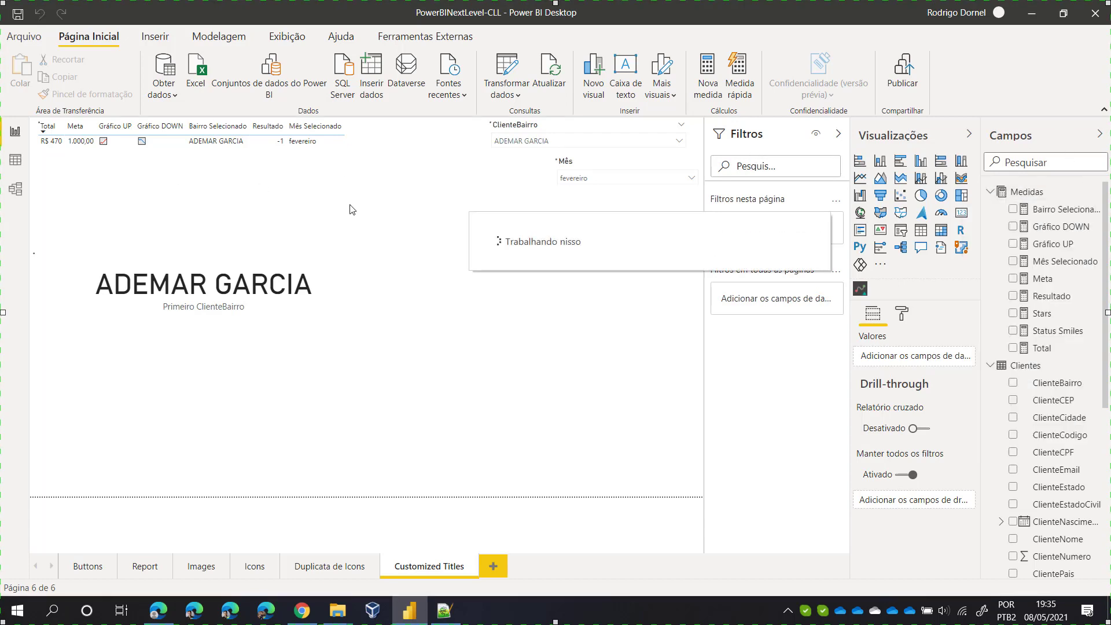
key("ctrl+a")
type("Título Gráfico = IF(  [Resultado] = 1; [Bairro Selecionado] & \" - \" & [Mês Selecionado]& \" \" & [Gráfico UP] &\" R$ \" & FORMAT( [Total]; \"0.00\") ; [Bairro Selecionado] & \" - \" & [Mês Selecionado]& \" \" & [Gráfico DOWN] &\" R$ \" & FORMAT( [Total]; \"0.00\") )")
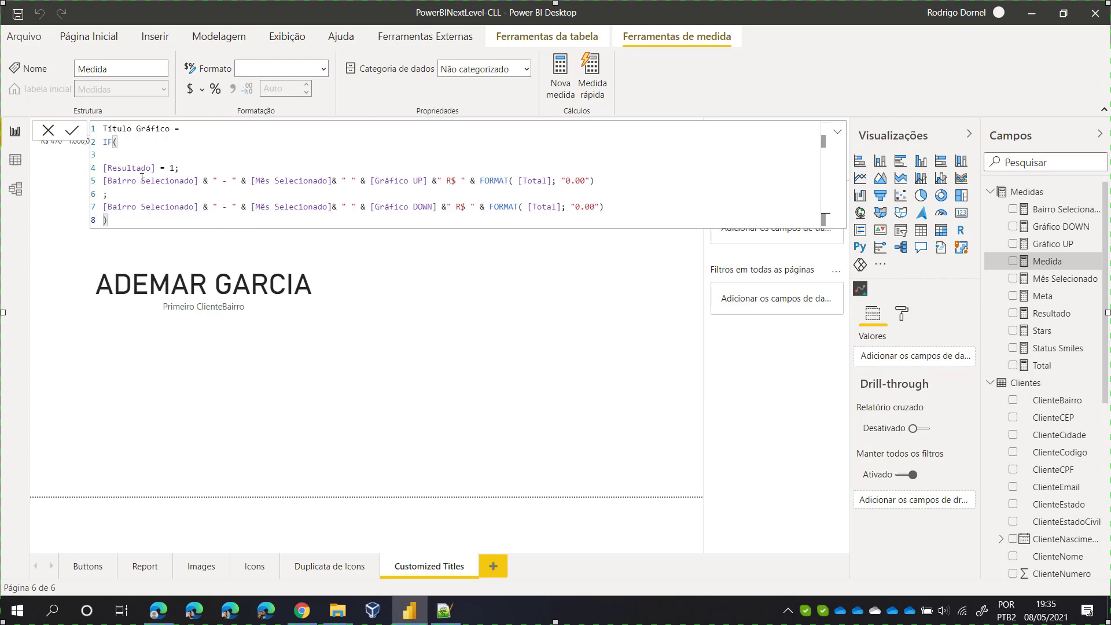
type("§")
key("BackSpace")
scroll(142, 178, "up", 4, "ctrl")
scroll(141, 178, "up", 1, "ctrl")
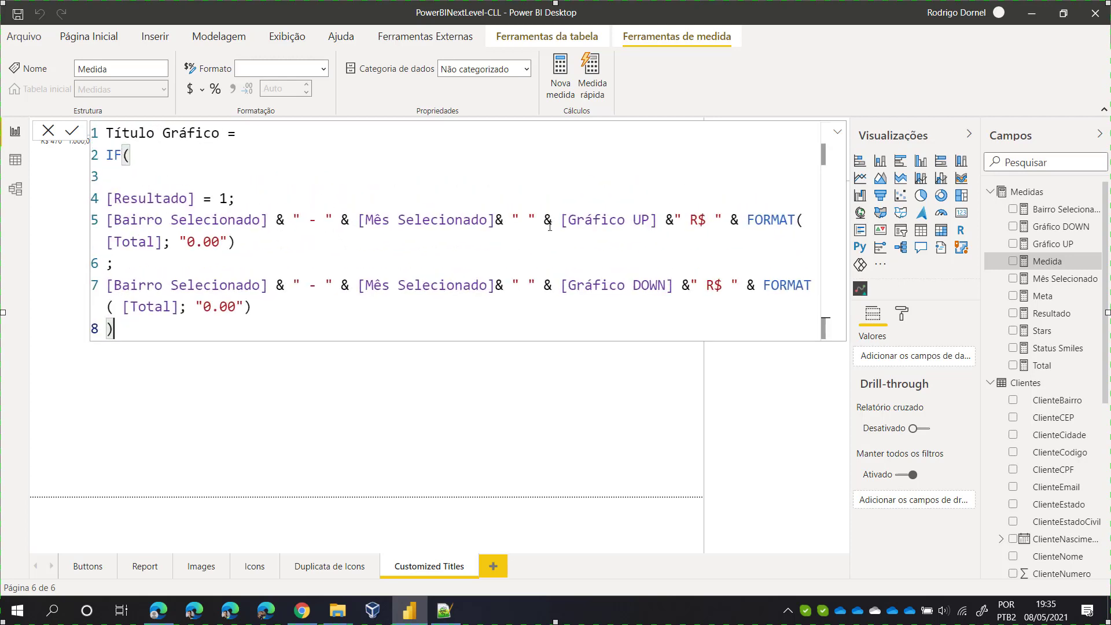
Step: Break the Título Gráfico formula onto a new line before the " R$ " part in both IF branches and commit the measure
left_click(665, 219)
key("Return")
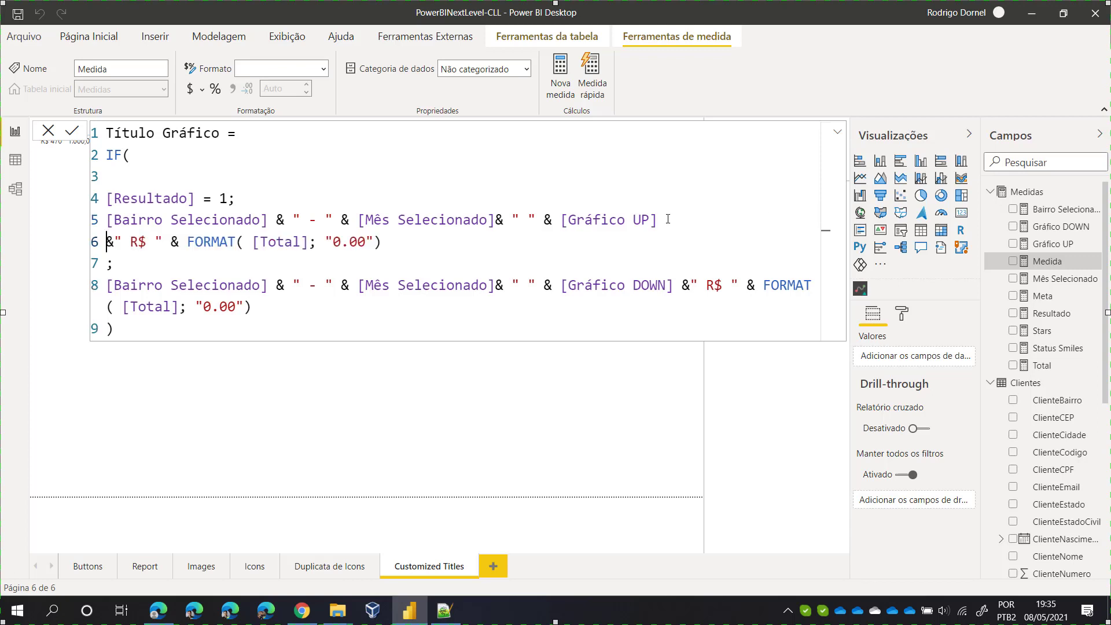
left_click(694, 284)
key("Left")
key("Return")
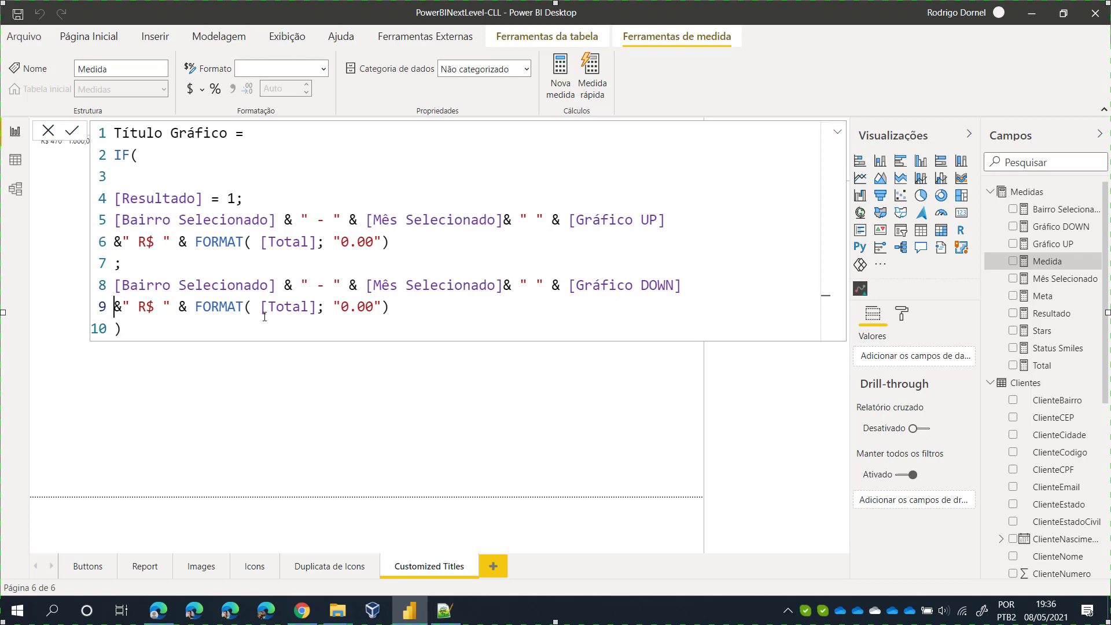
left_click(838, 134)
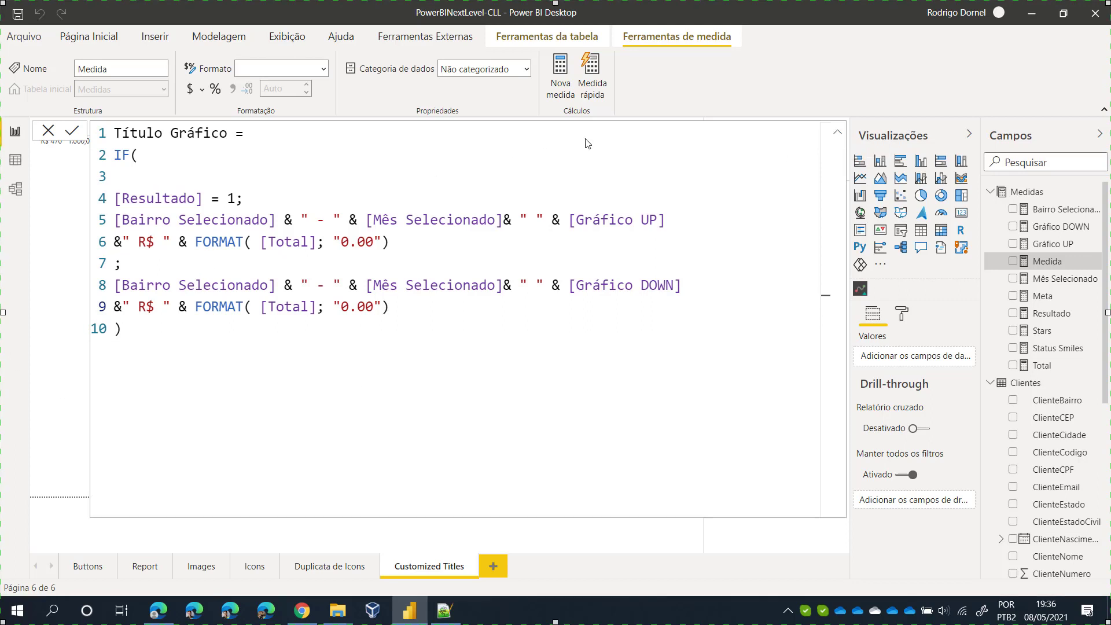
left_click(56, 253)
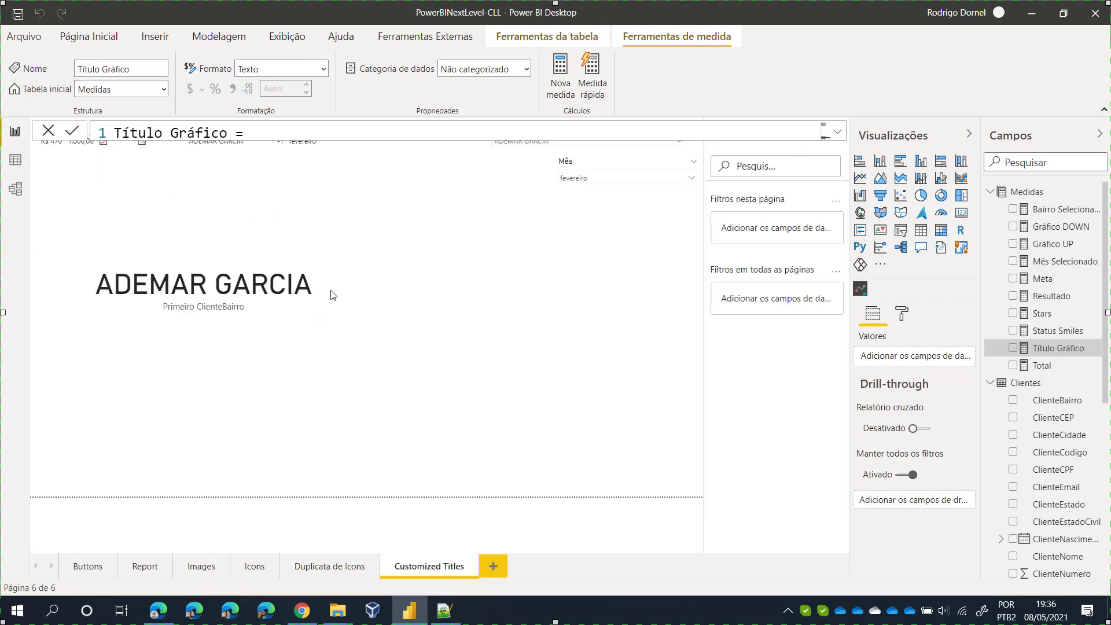
Step: Replace the card's ClienteBairro field with the Título Gráfico measure, and widen and reposition the card to fit the full title
left_click_drag(339, 286, 415, 280)
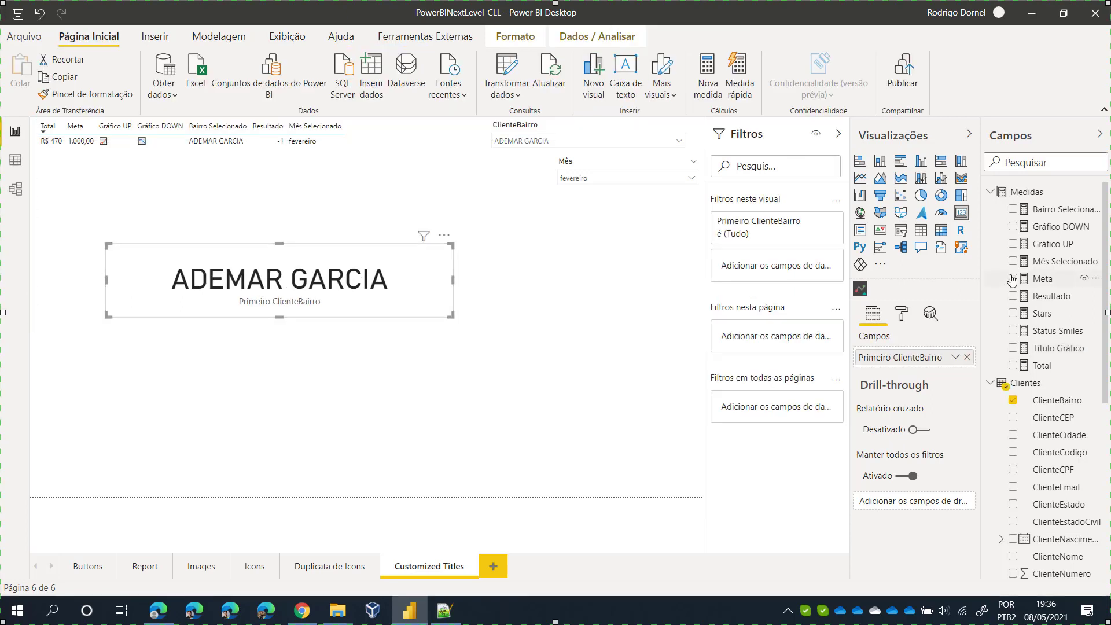
left_click_drag(1061, 354, 909, 357)
left_click_drag(451, 315, 691, 312)
left_click_drag(618, 308, 542, 321)
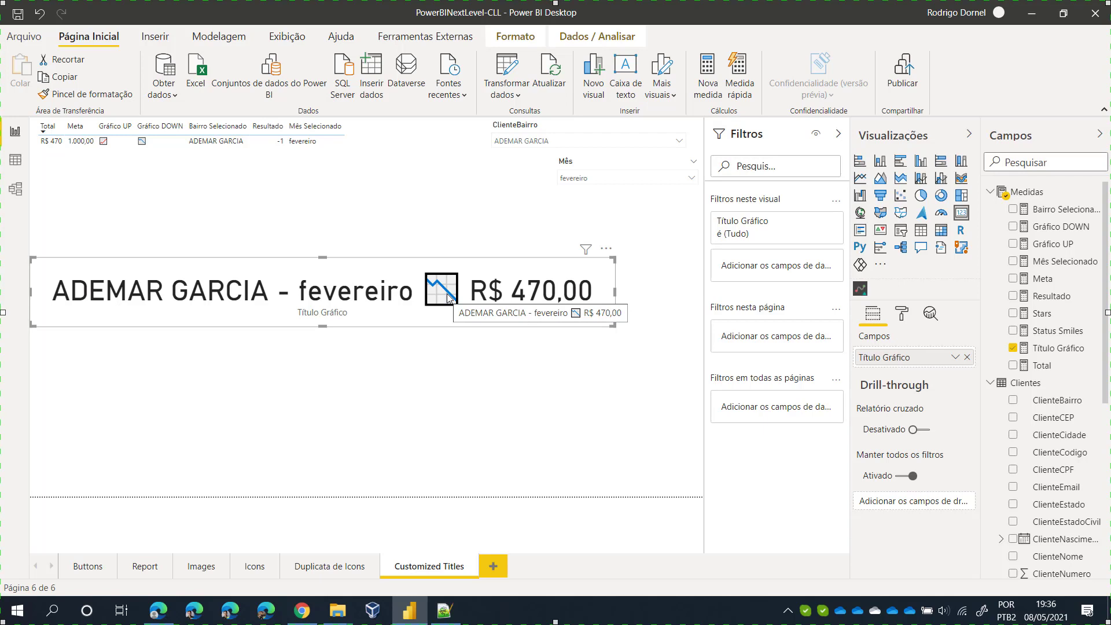
Step: Filter the ClienteBairro slicer to ATIRADORES and move the Título Gráfico card down to mid-page
left_click(570, 146)
left_click(536, 174)
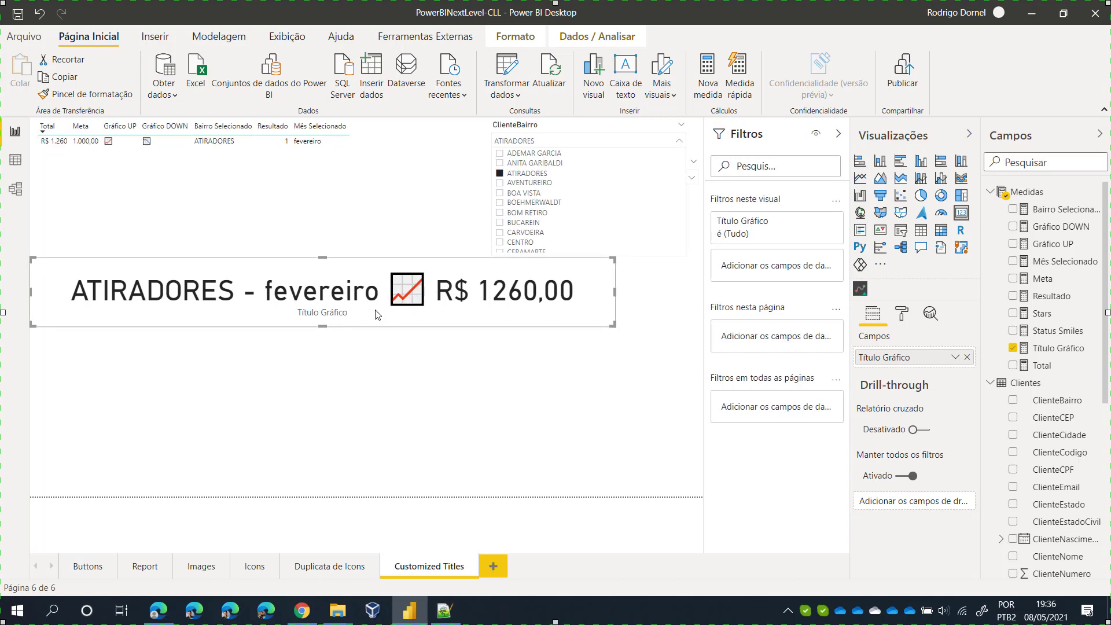
left_click_drag(408, 322, 400, 274)
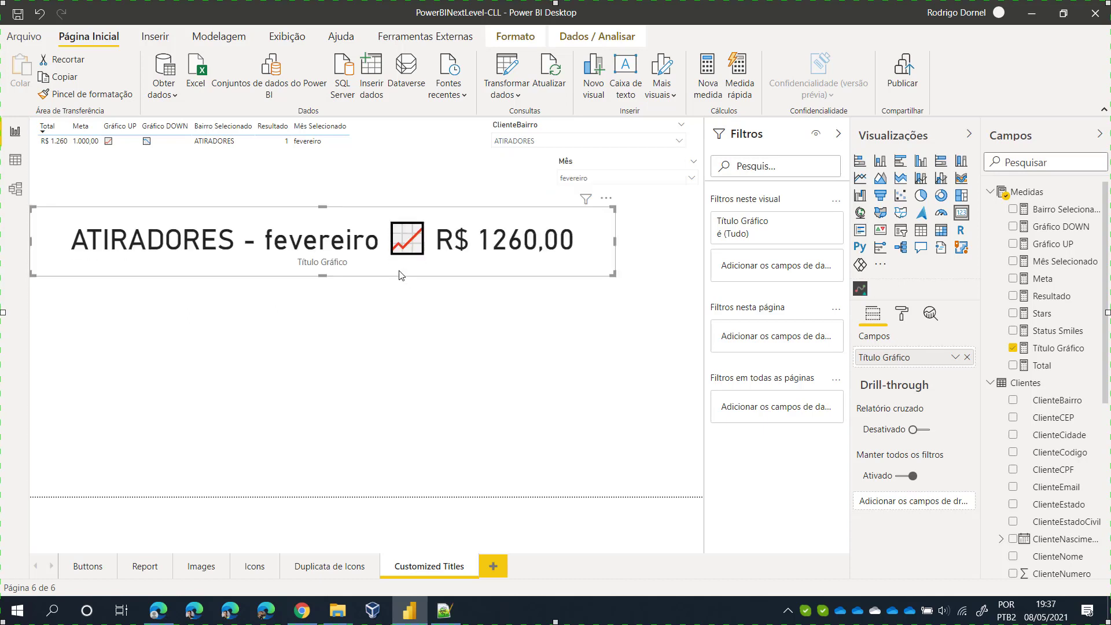
left_click_drag(402, 274, 403, 370)
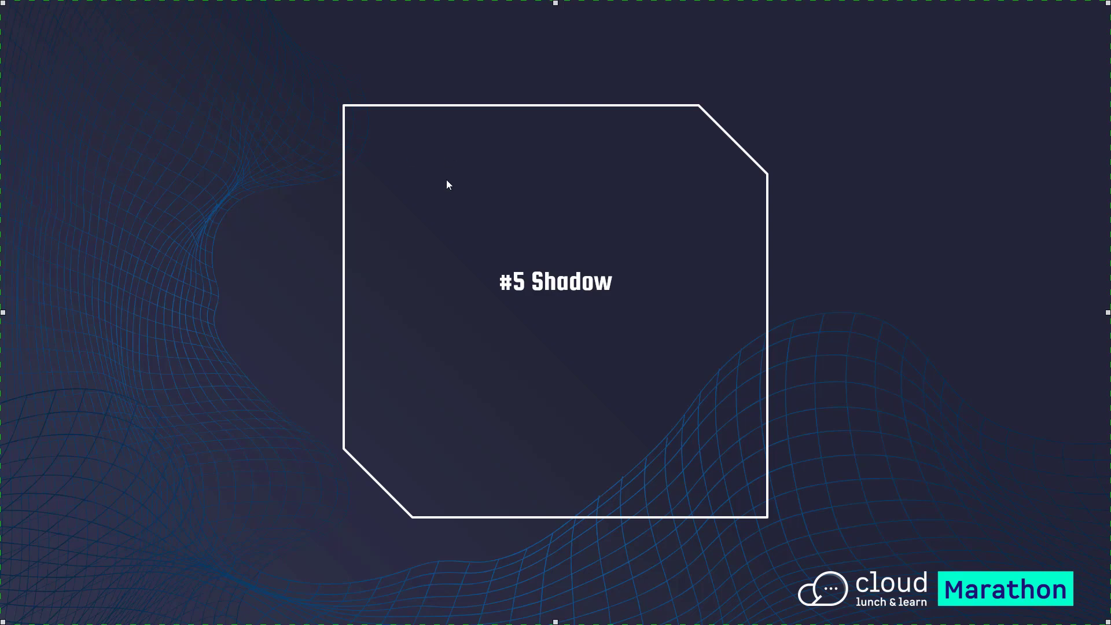
Step: Switch to Power BI and write a new measure Sombra in Medidas: IF [Resultado] = 1 then "Blue", otherwise "Red"
key("alt+Tab")
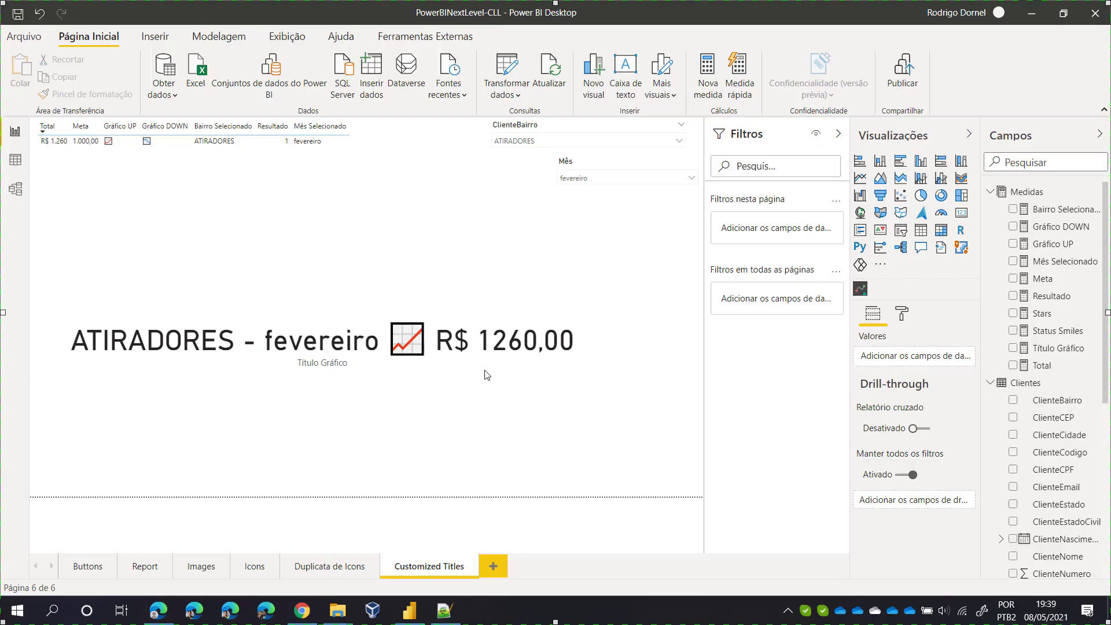
left_click(473, 326)
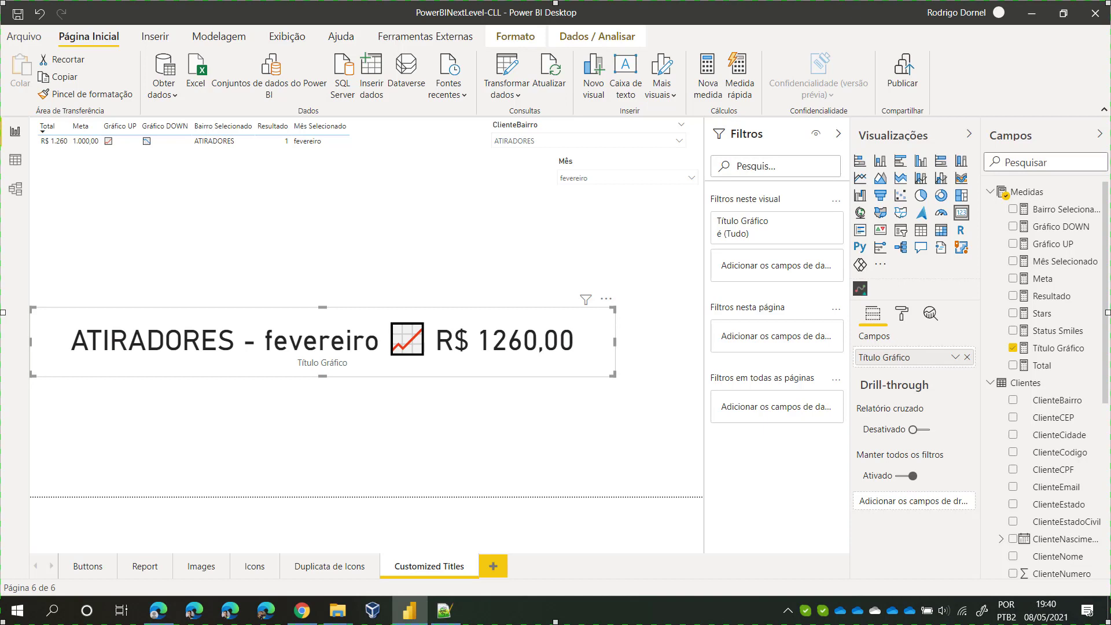
left_click(1100, 195)
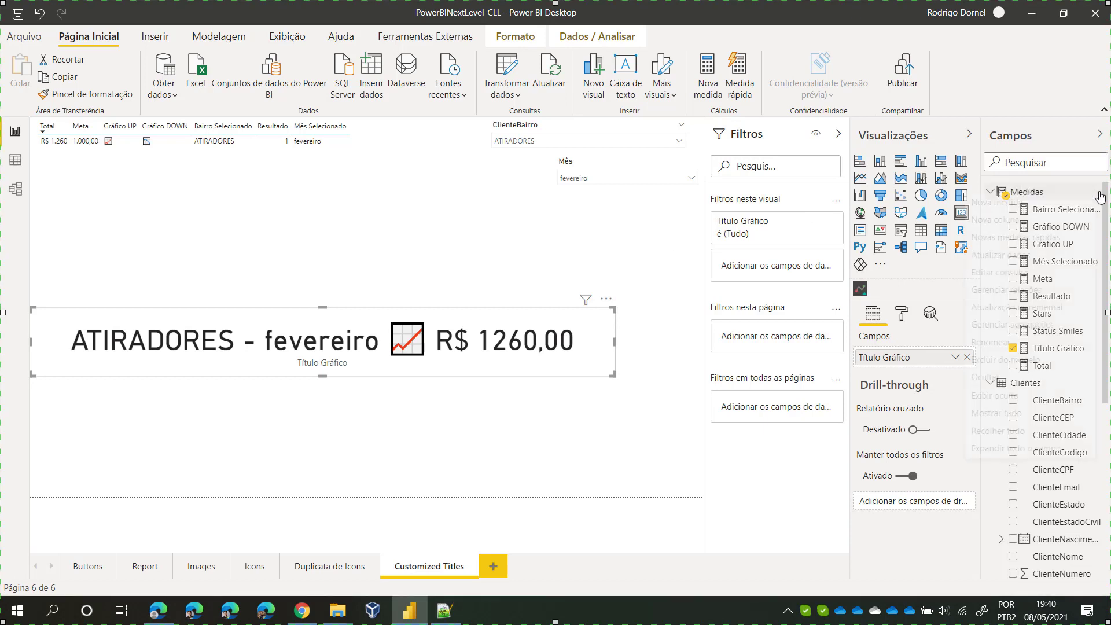
left_click(1018, 202)
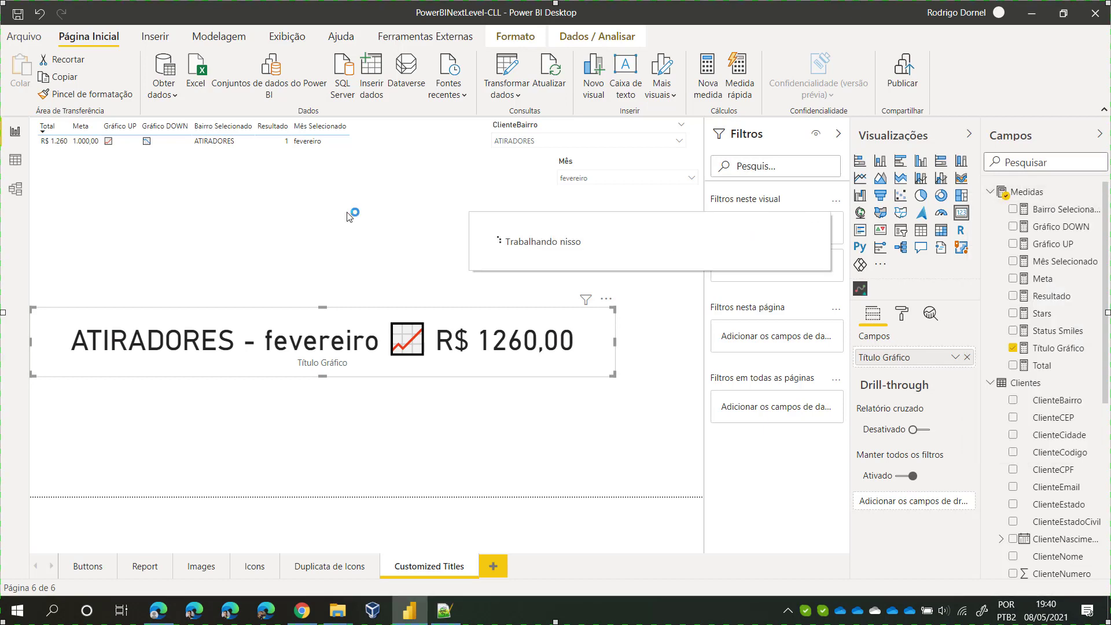
key("ctrl+a")
type("Sombra = IF(  [Resultado] = 1; \"Blue\" ; \"Red\" )")
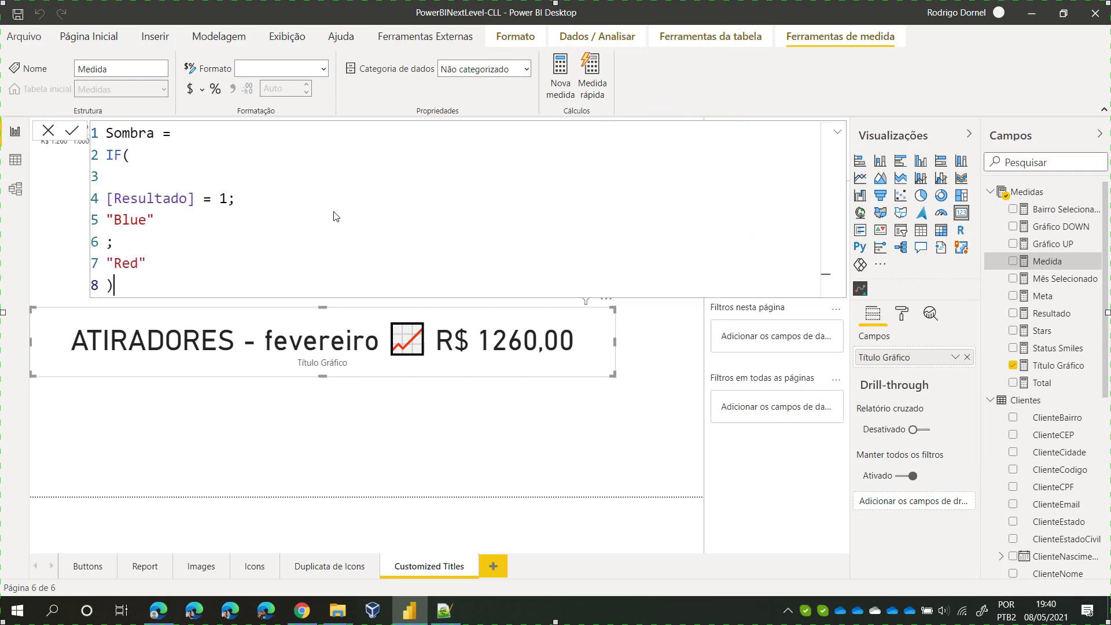
double_click(130, 134)
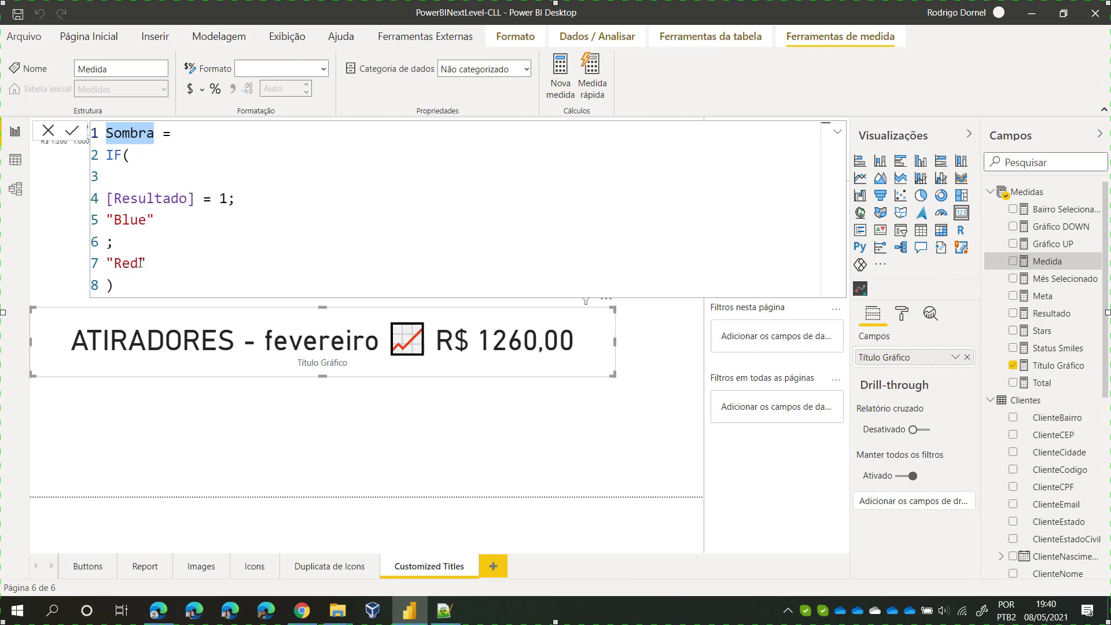
Step: Check the online color picker's HEX value in Chrome, return to Power BI and commit the Sombra measure
left_click(301, 611)
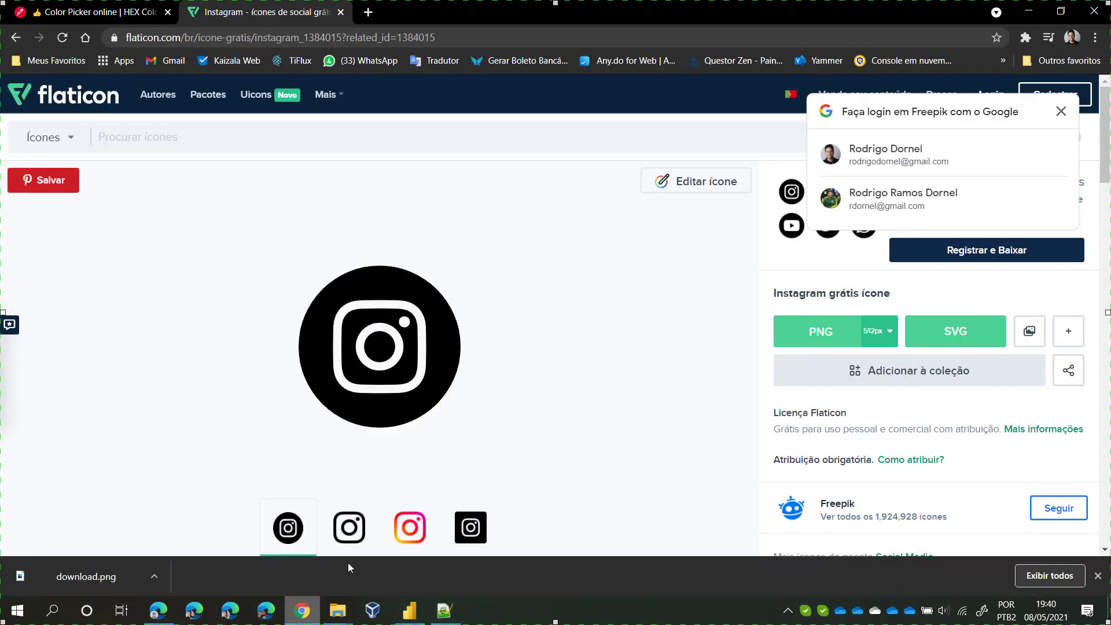
left_click(99, 11)
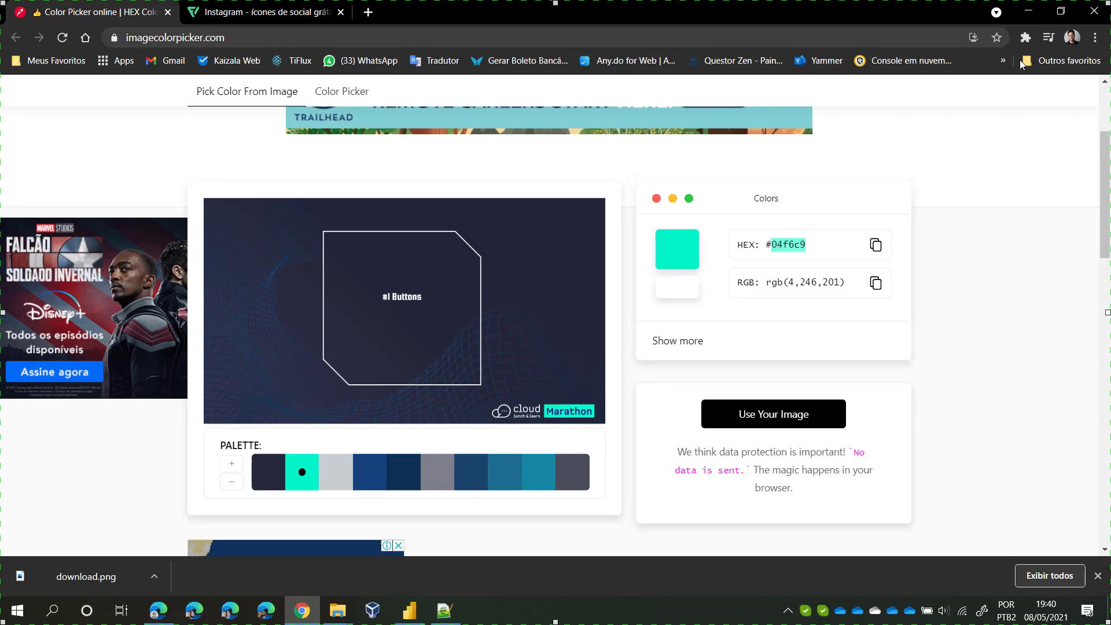
left_click(1029, 11)
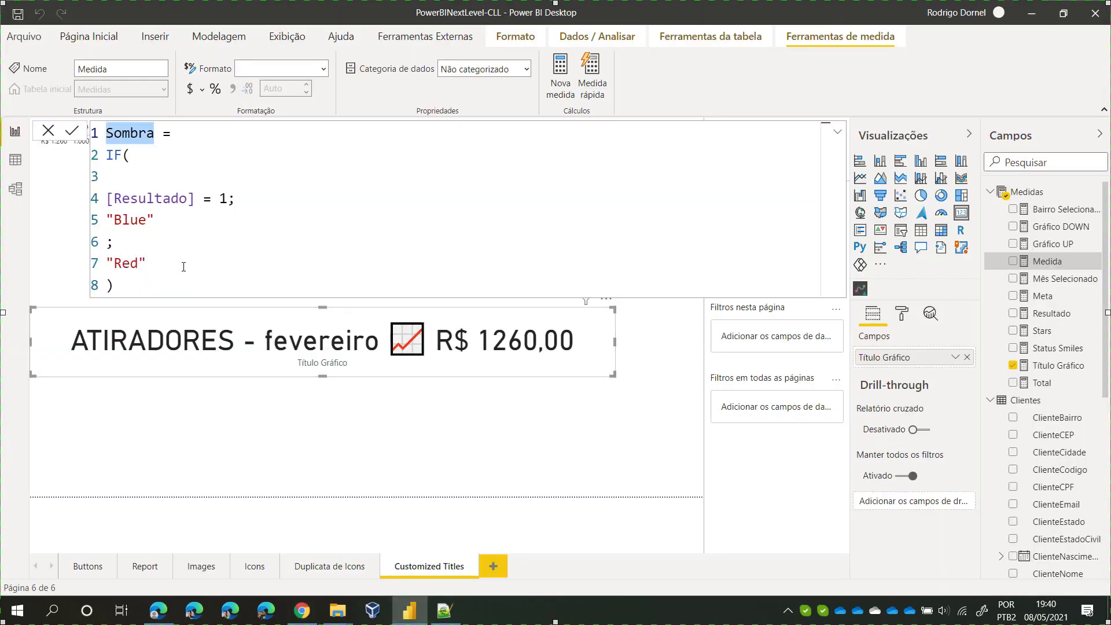
key("Return")
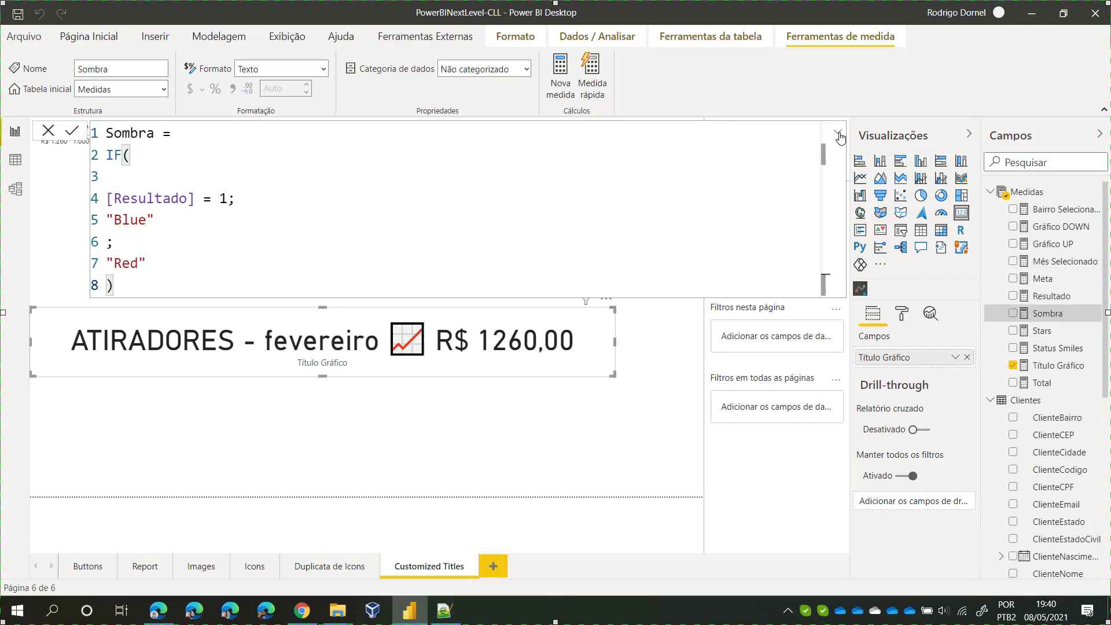
Step: Turn on the shadow (Sombra) formatting for the Título Gráfico card
left_click(904, 315)
scroll(908, 446, "down", 1)
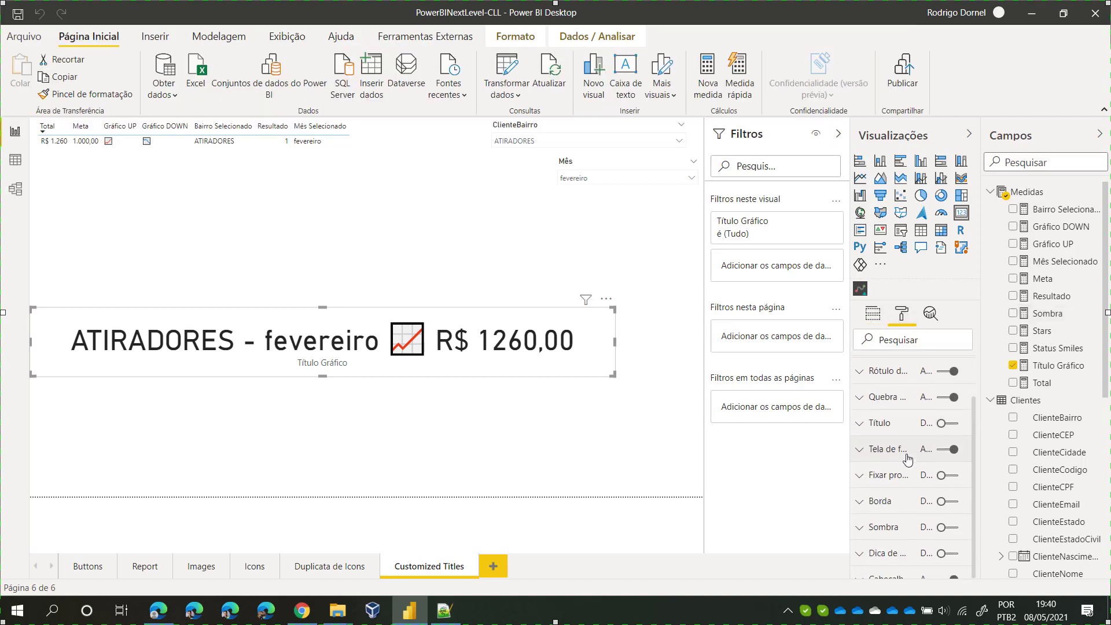
left_click(897, 520)
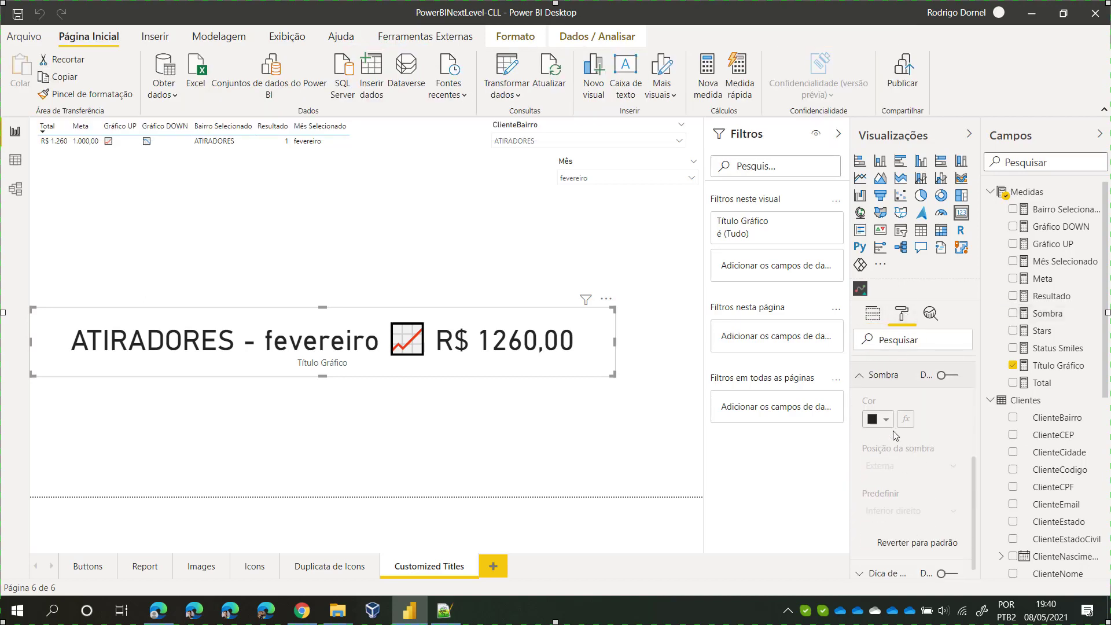
left_click(951, 376)
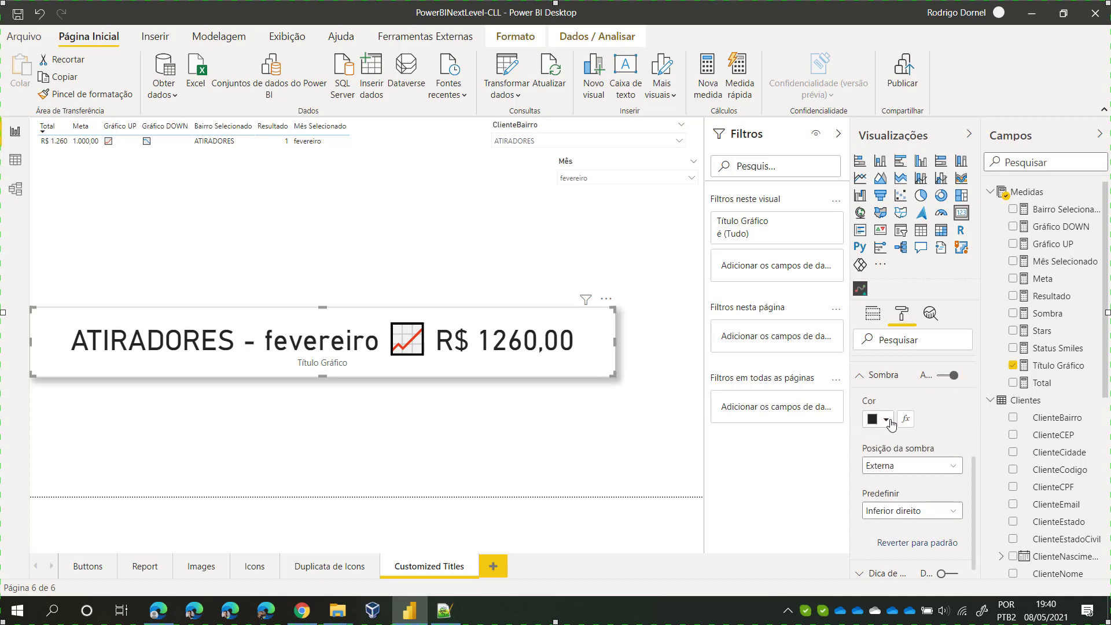
Step: Set the card's shadow color conditionally, formatted by Valor do campo and based on the Sombra measure
left_click(885, 420)
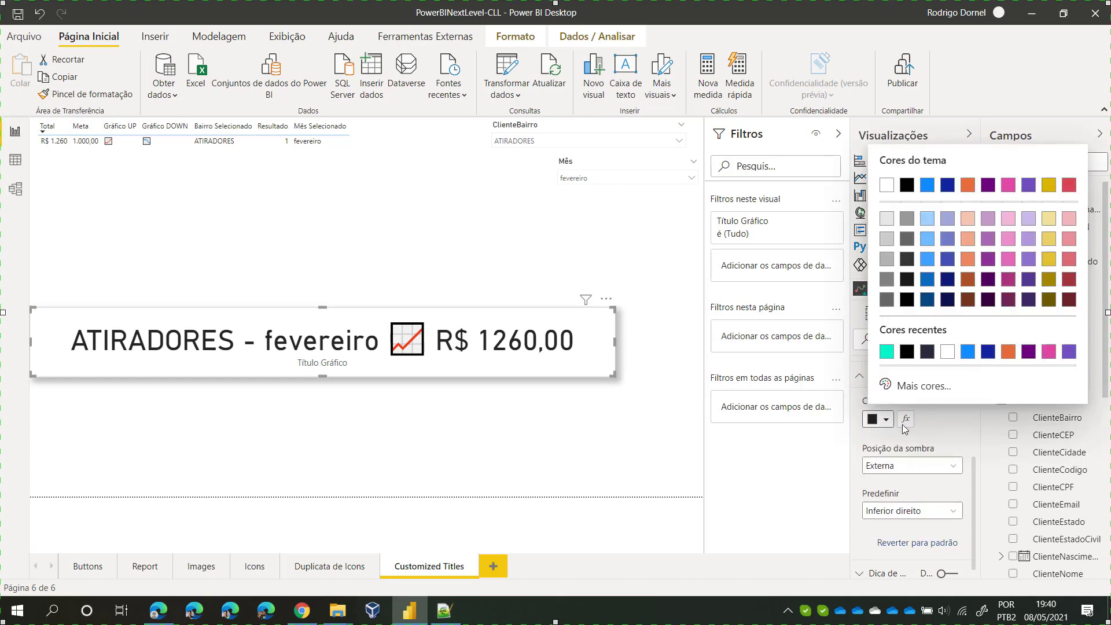
left_click(901, 427)
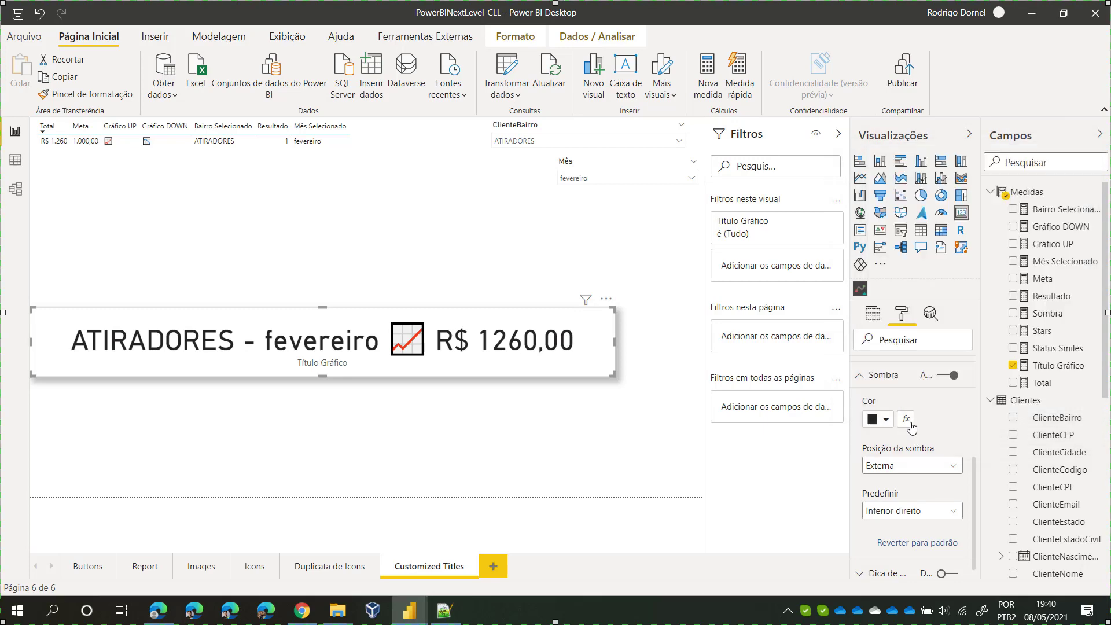
left_click(907, 421)
left_click(431, 206)
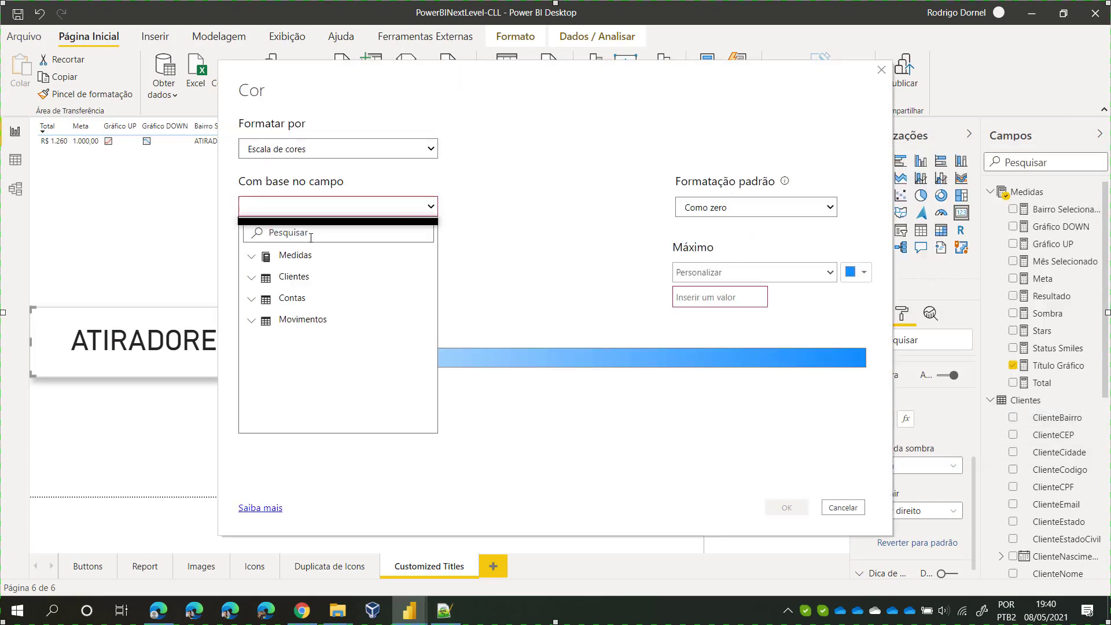
left_click(251, 258)
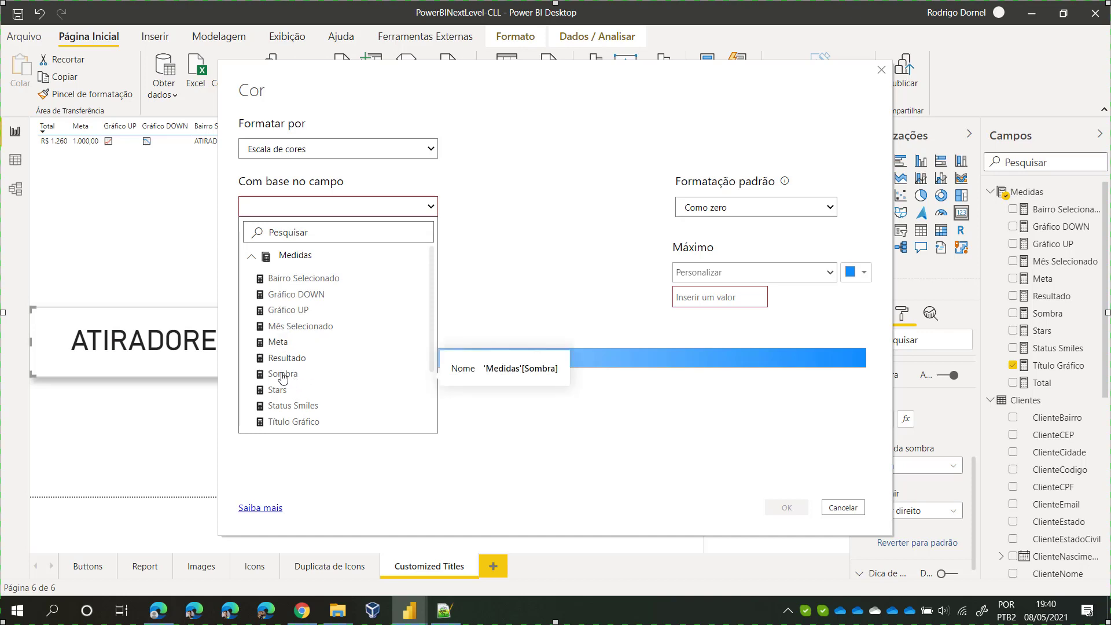
left_click(353, 155)
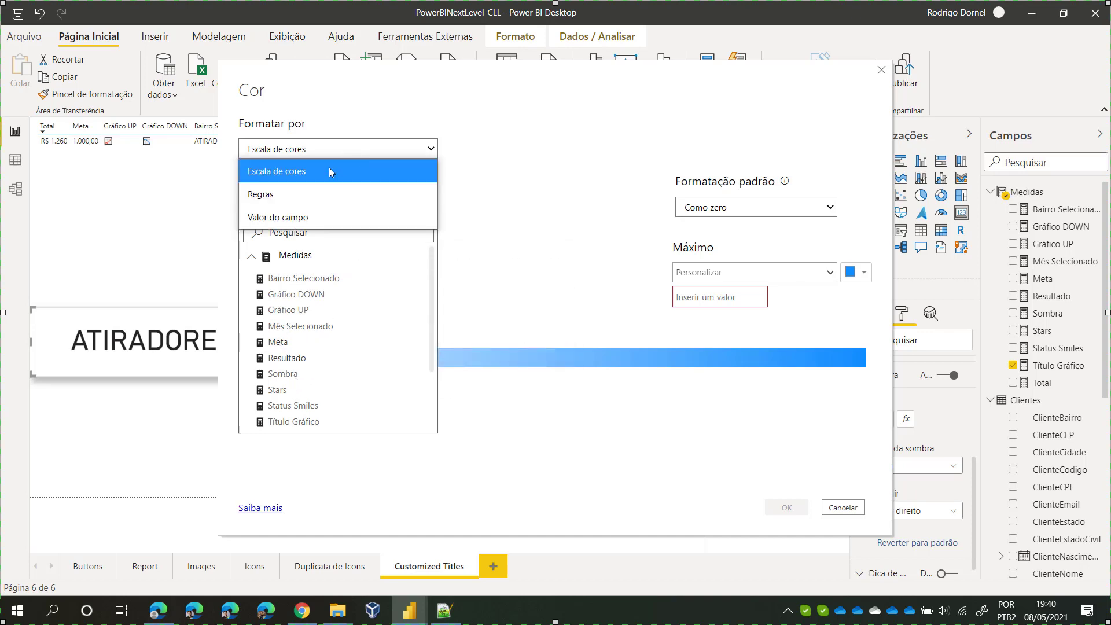
left_click(292, 218)
left_click(335, 207)
left_click(258, 261)
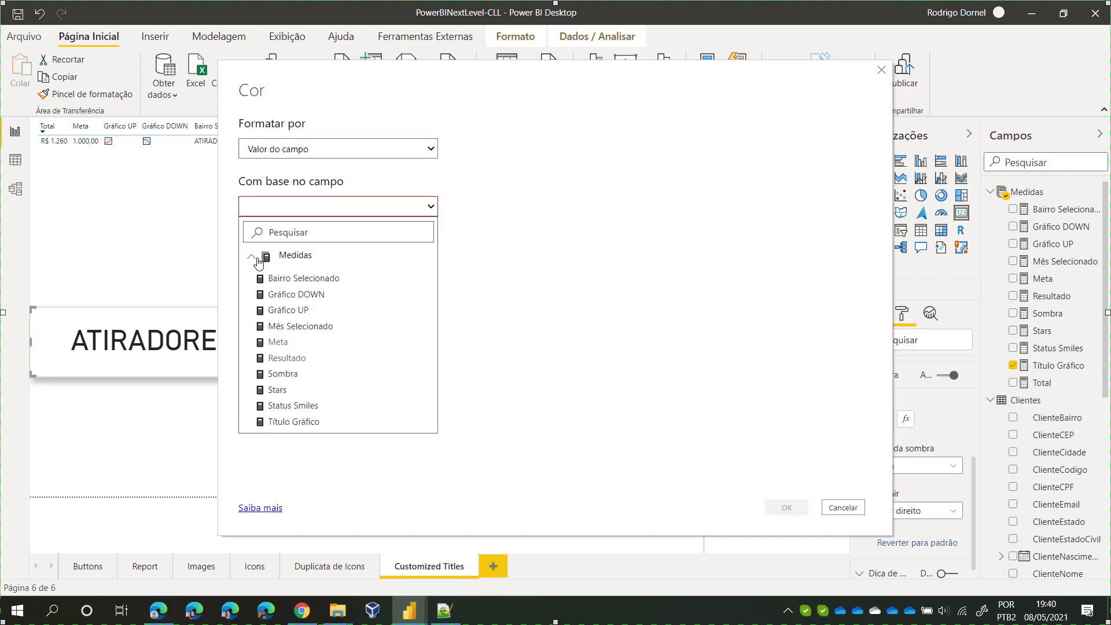
left_click(281, 375)
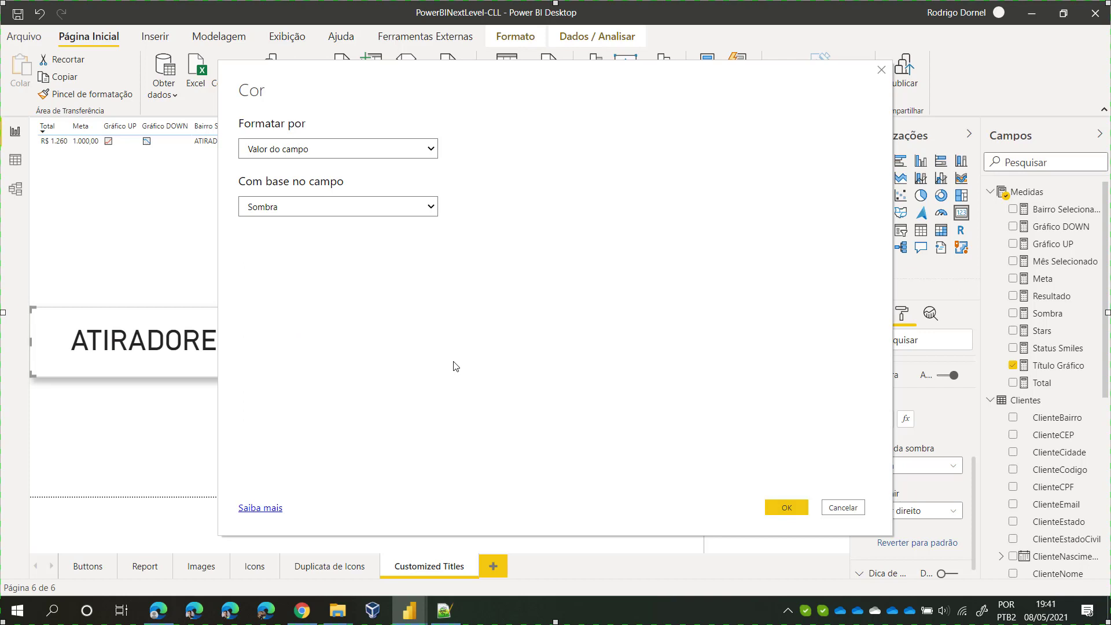
left_click(781, 507)
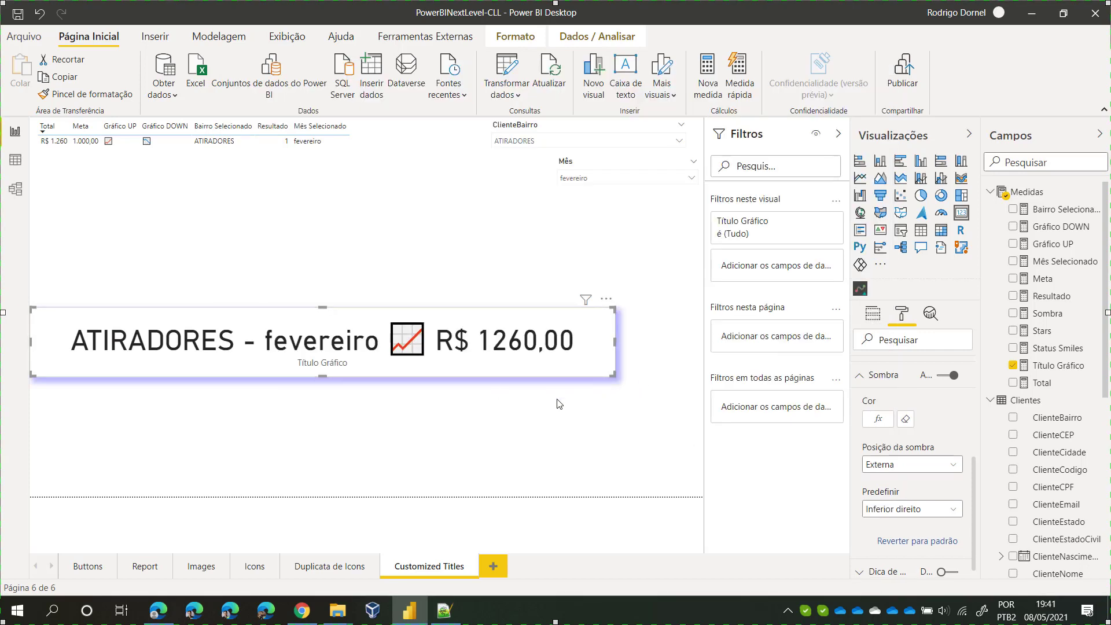
Step: Filter the ClienteBairro slicer to BOEHMERWALDT to test the card's shadow color
left_click(625, 176)
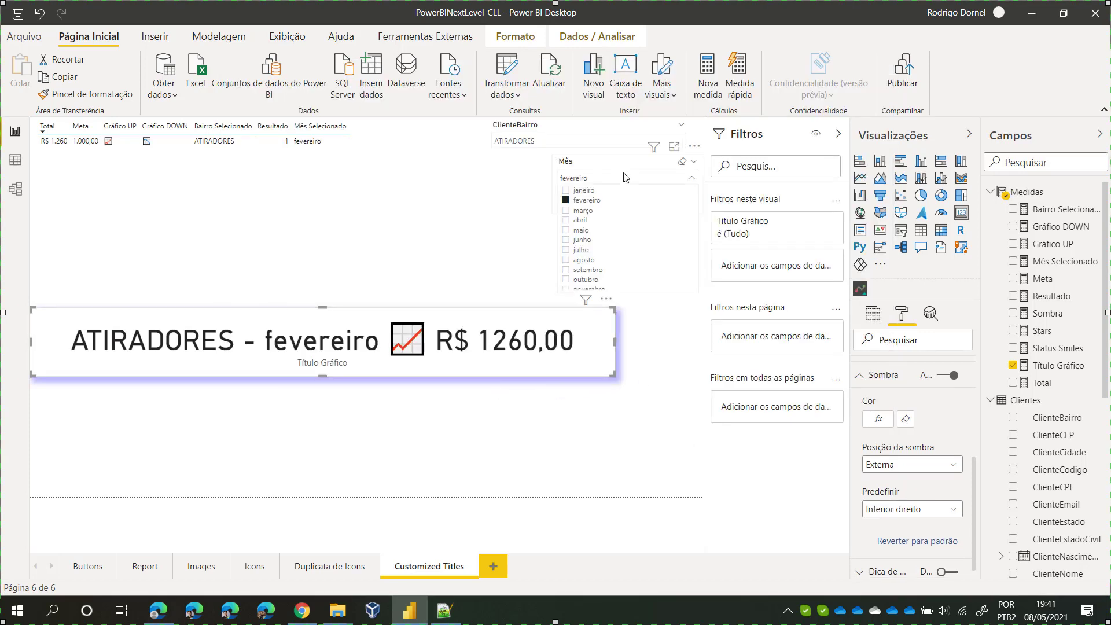
left_click(625, 178)
left_click(560, 144)
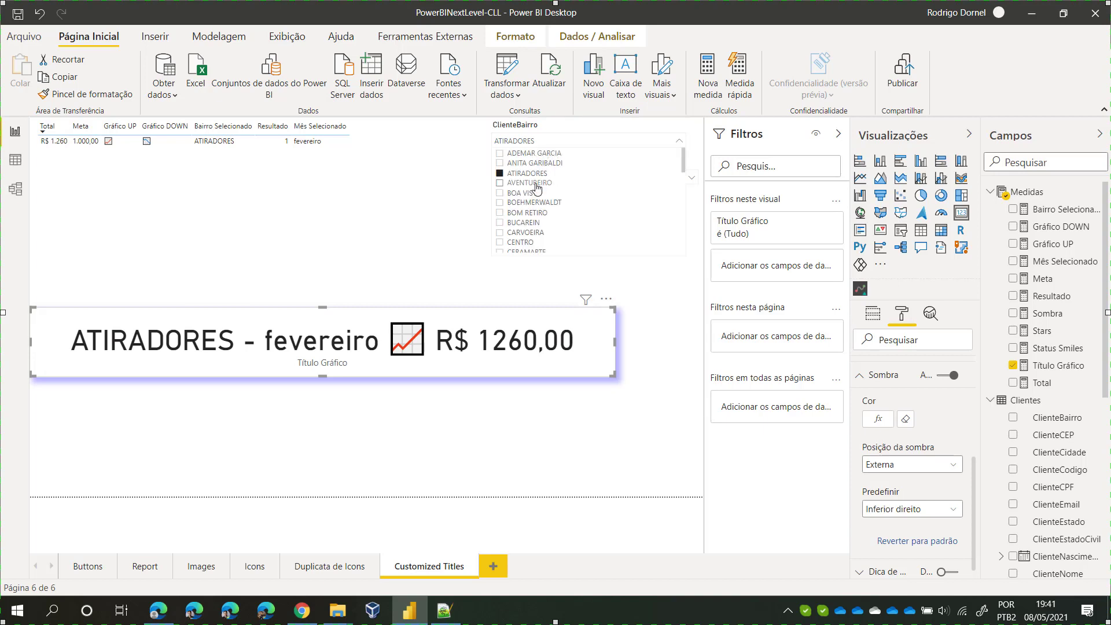
left_click(531, 204)
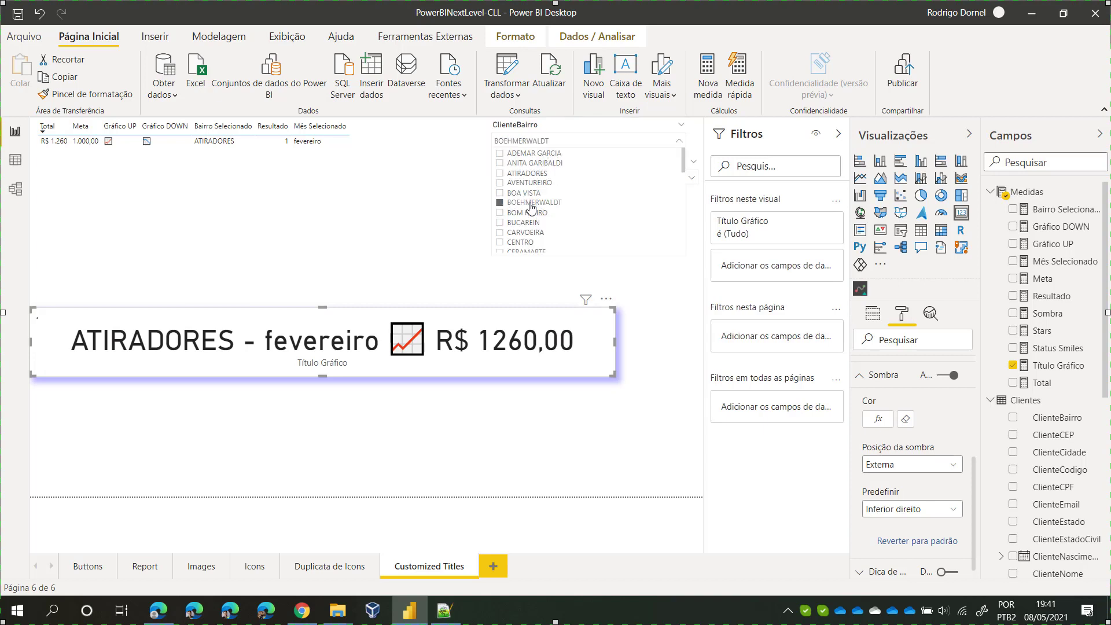
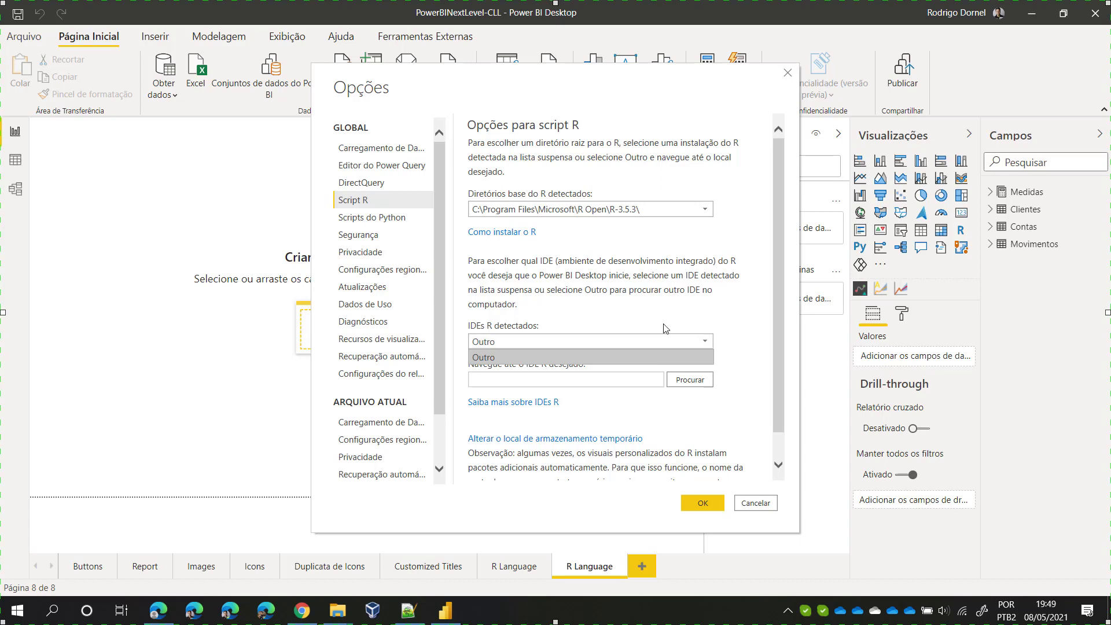
Step: Choose Outro as the R IDE and confirm the Script R options
left_click(649, 357)
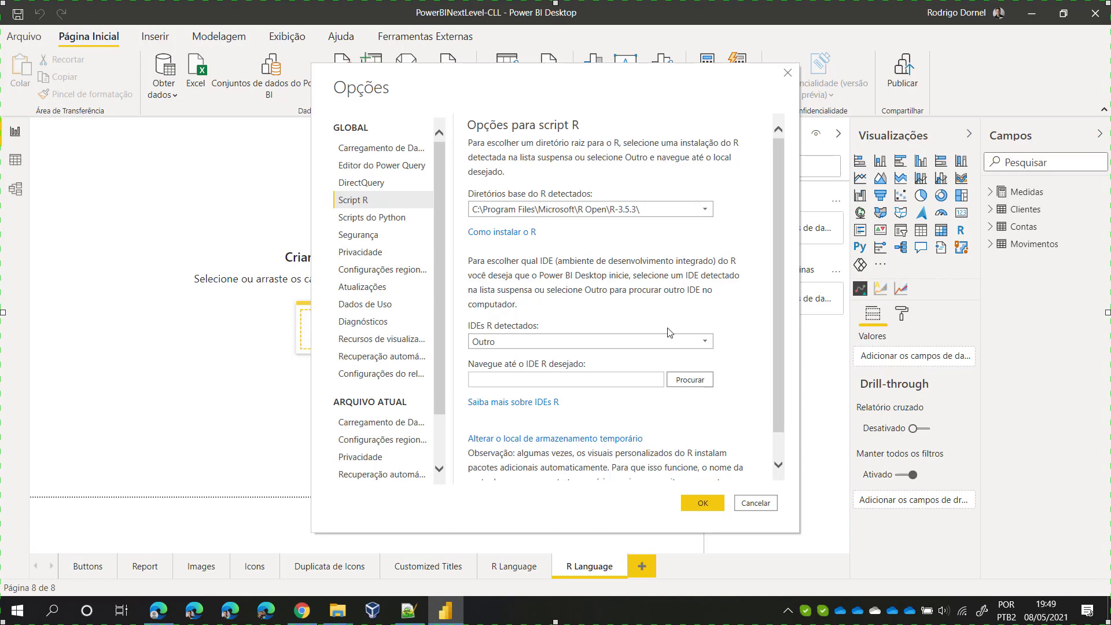
left_click(699, 504)
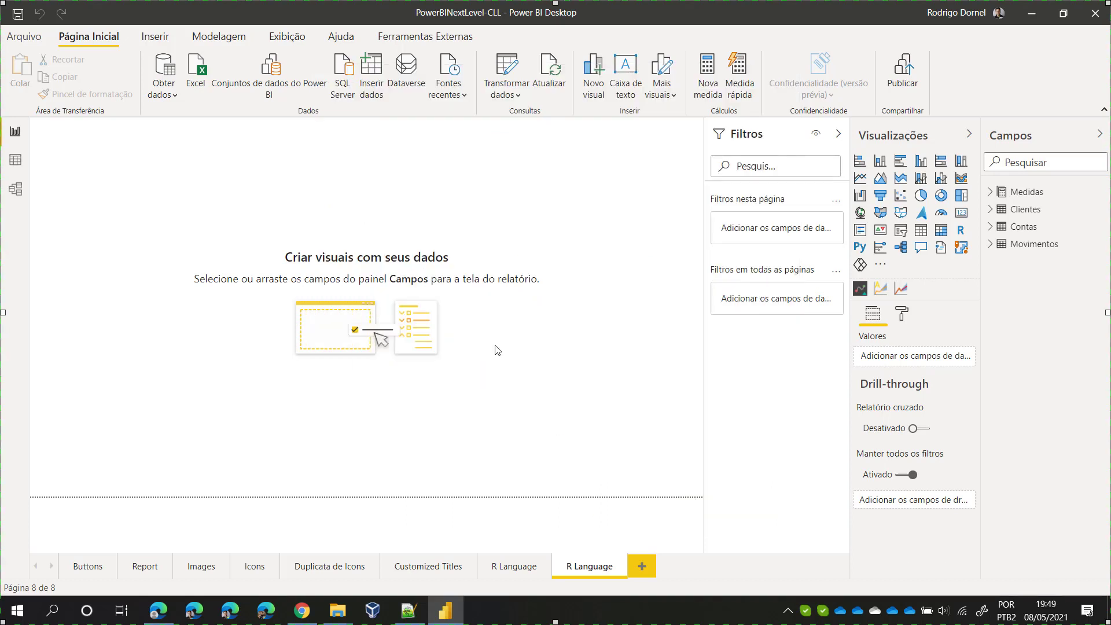
Step: Start a new data import with the Script R connector from the Outro category of data sources
left_click(165, 95)
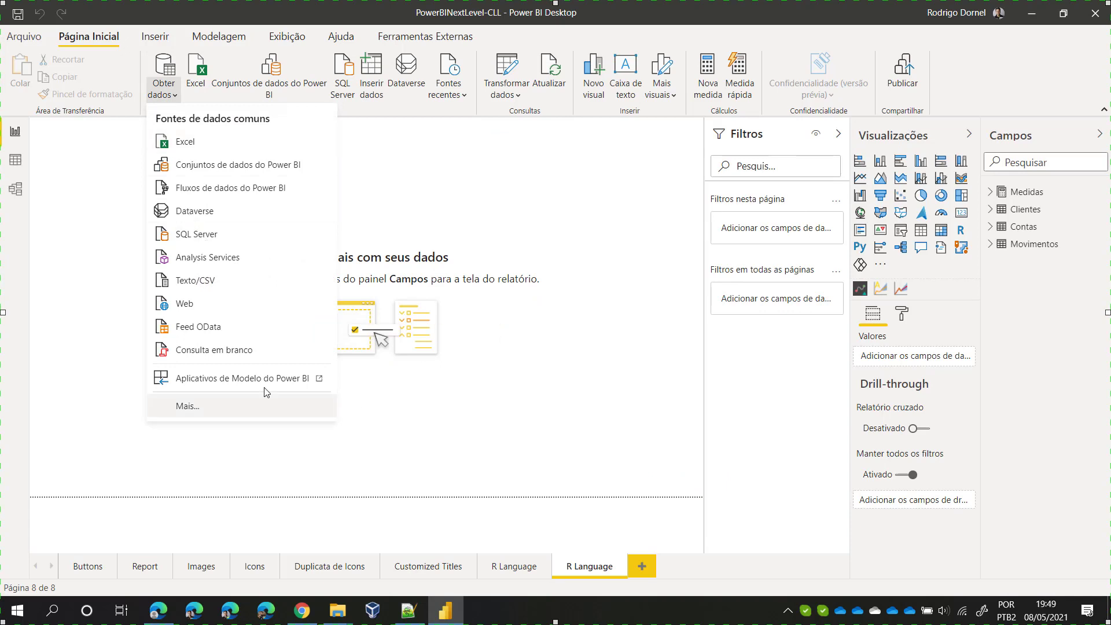
left_click(203, 404)
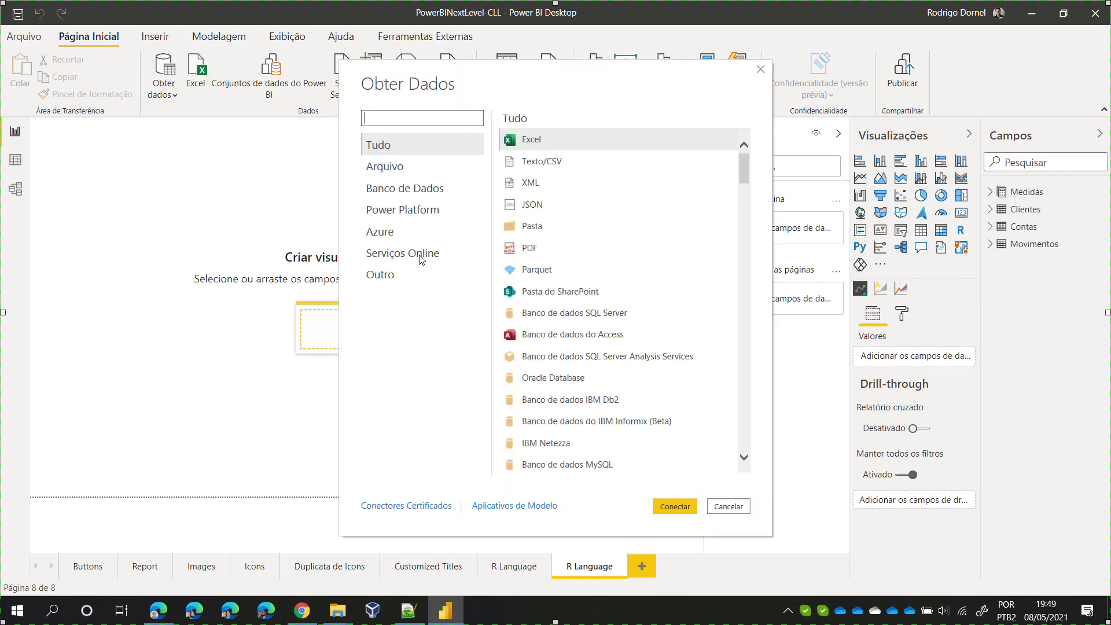
left_click(395, 275)
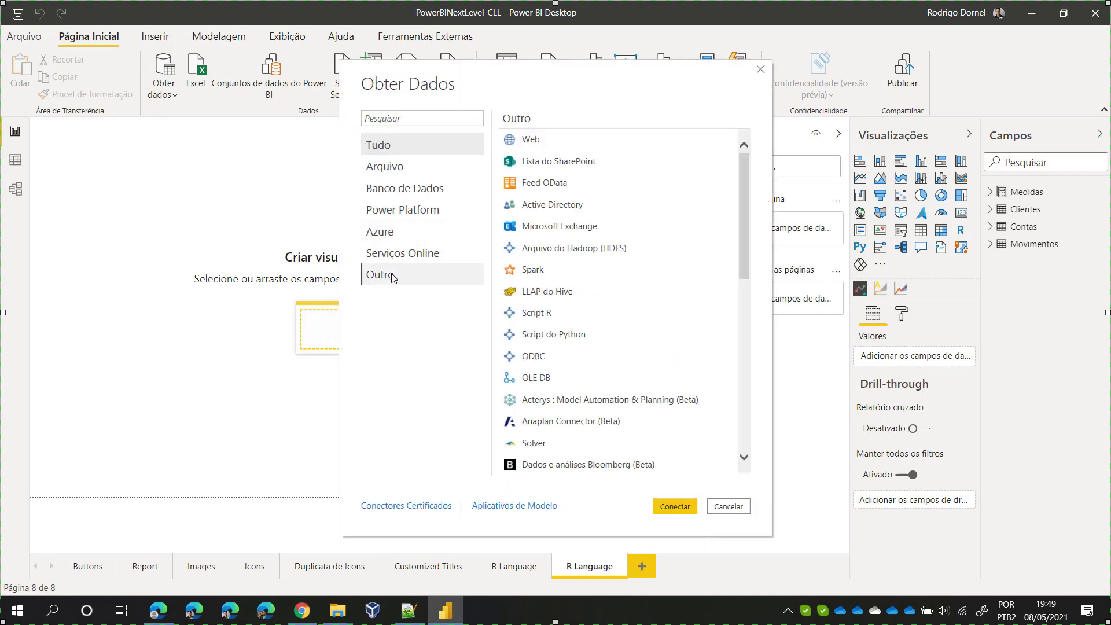
left_click(556, 312)
left_click(674, 506)
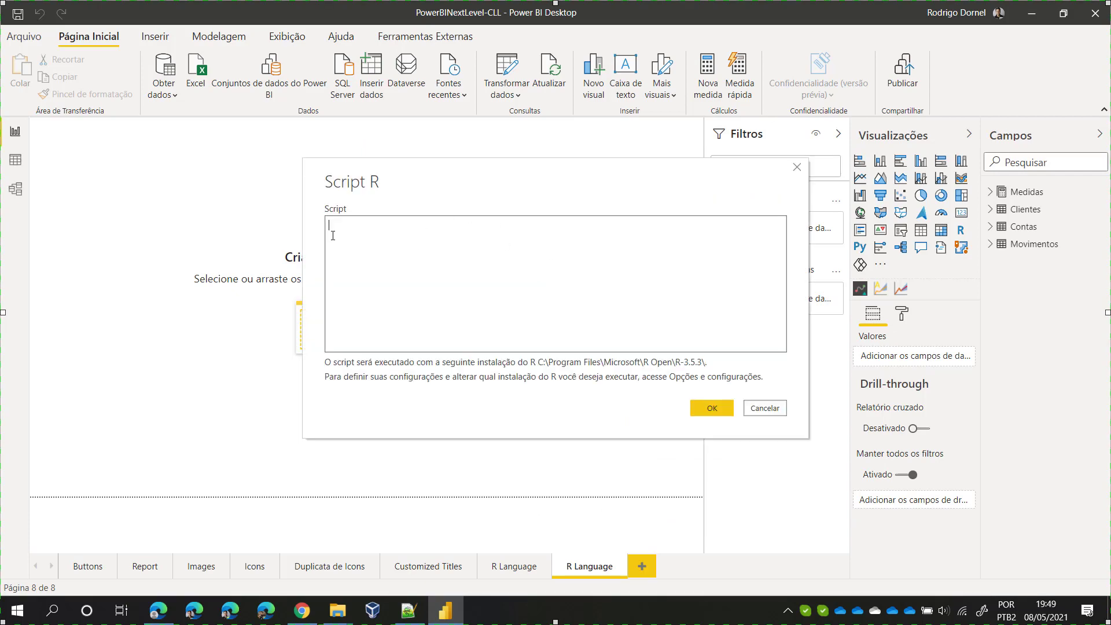
Step: Copy the gameconsole.csv source and game.console read.csv lines from Notepad++ into the Power BI R script and run it
left_click(408, 609)
left_click_drag(23, 129, 18, 69)
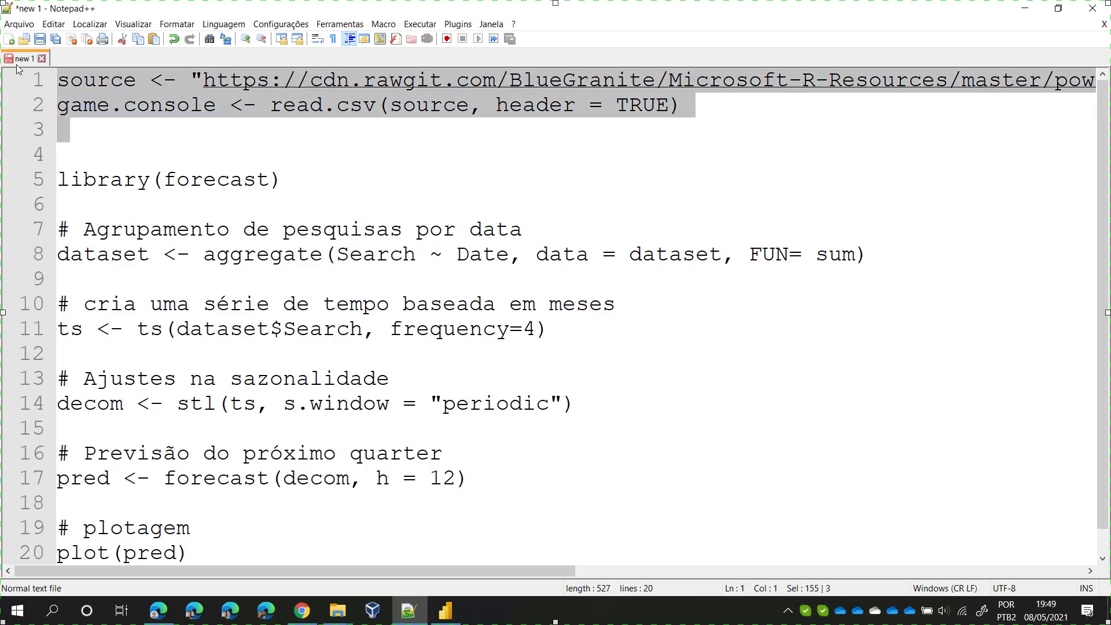
left_click(1025, 8)
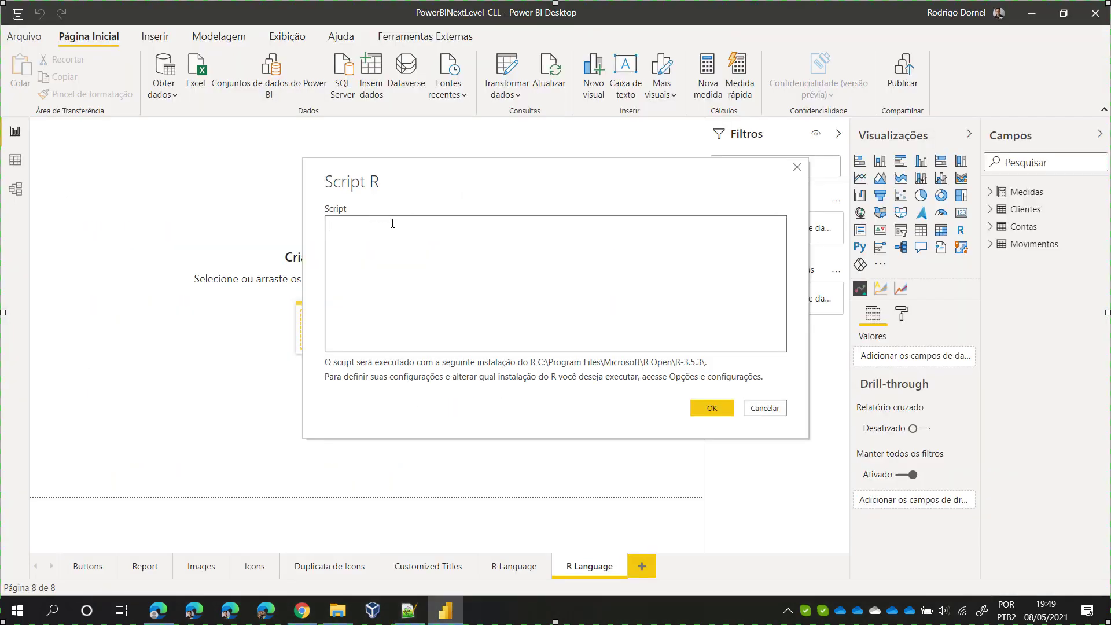
type("source <- \"https://cdn.rawgit.com/BlueGranite/Microsoft-R-Resources/master/power-bi/gameconsole.csv\" game.console <- read.csv(source, header = TRUE)")
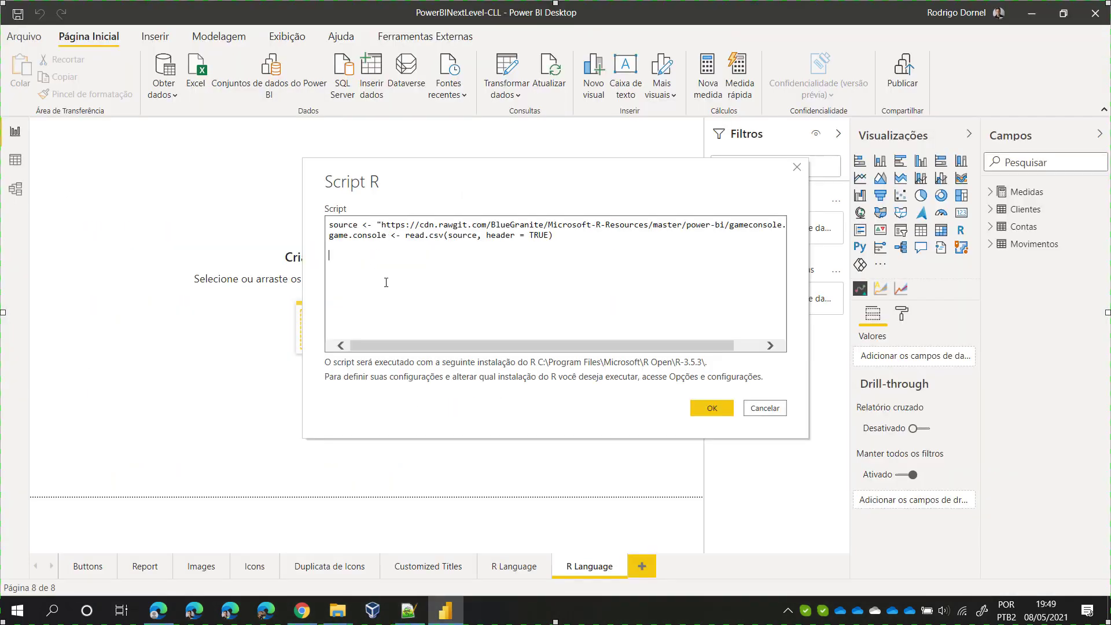
left_click(707, 409)
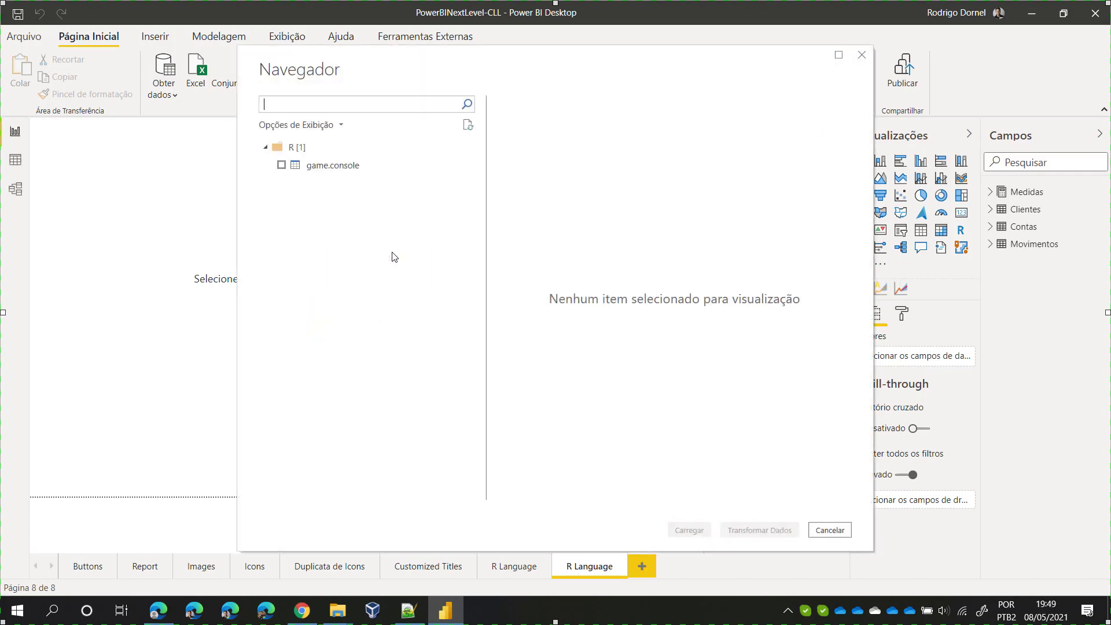
Step: Select the game.console table from the R script source and load it into the model
left_click(285, 170)
left_click(282, 166)
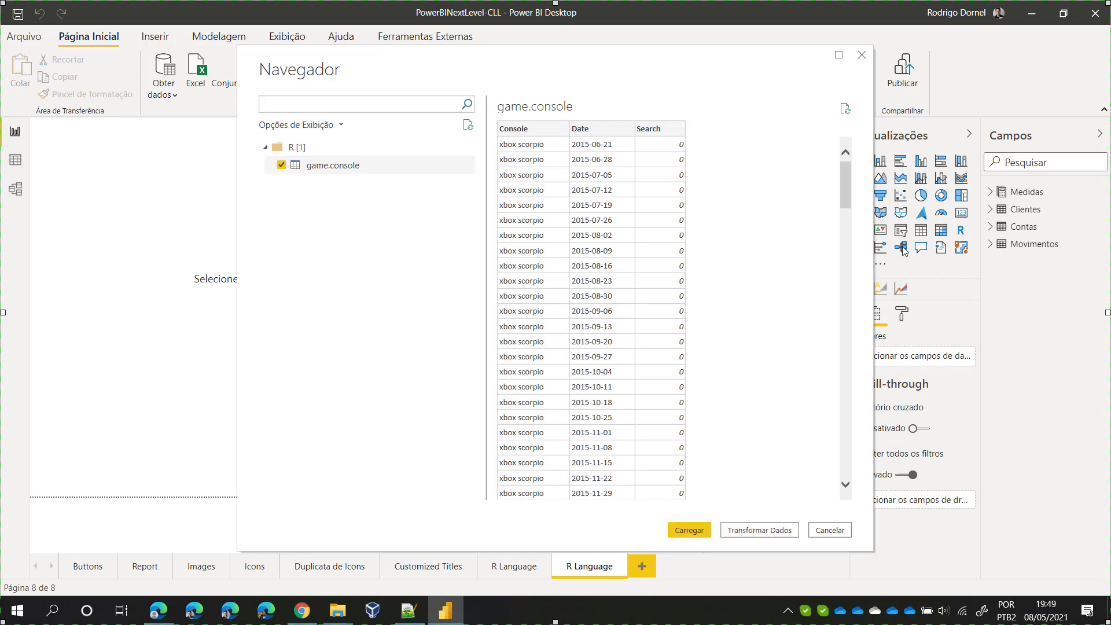
left_click(694, 529)
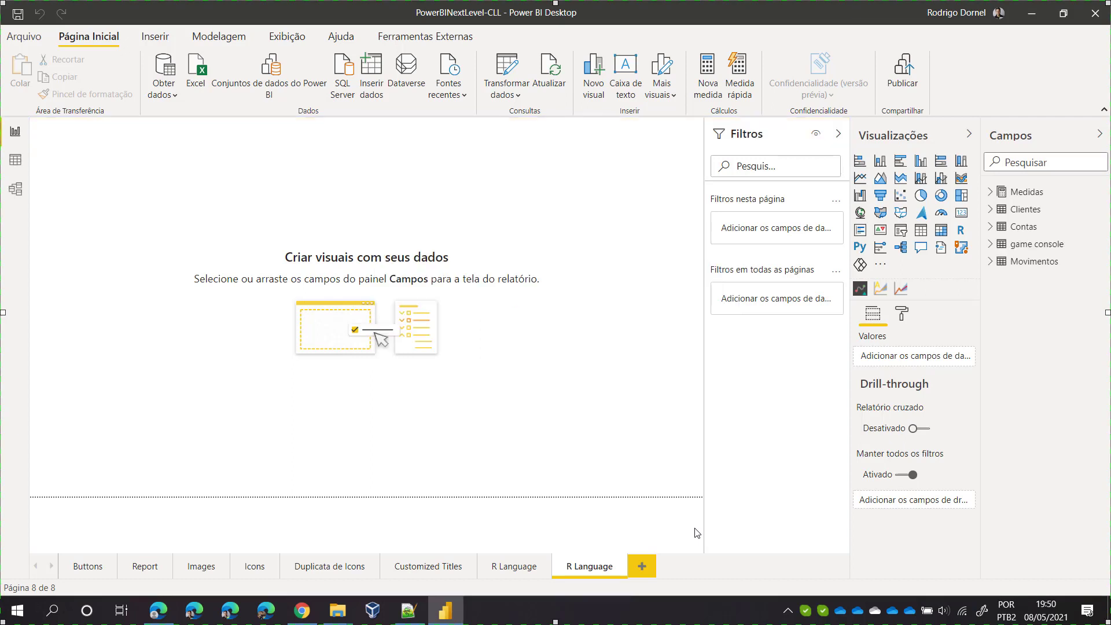
Step: Delete the Contas and Movimentos tables from the model
left_click(988, 245)
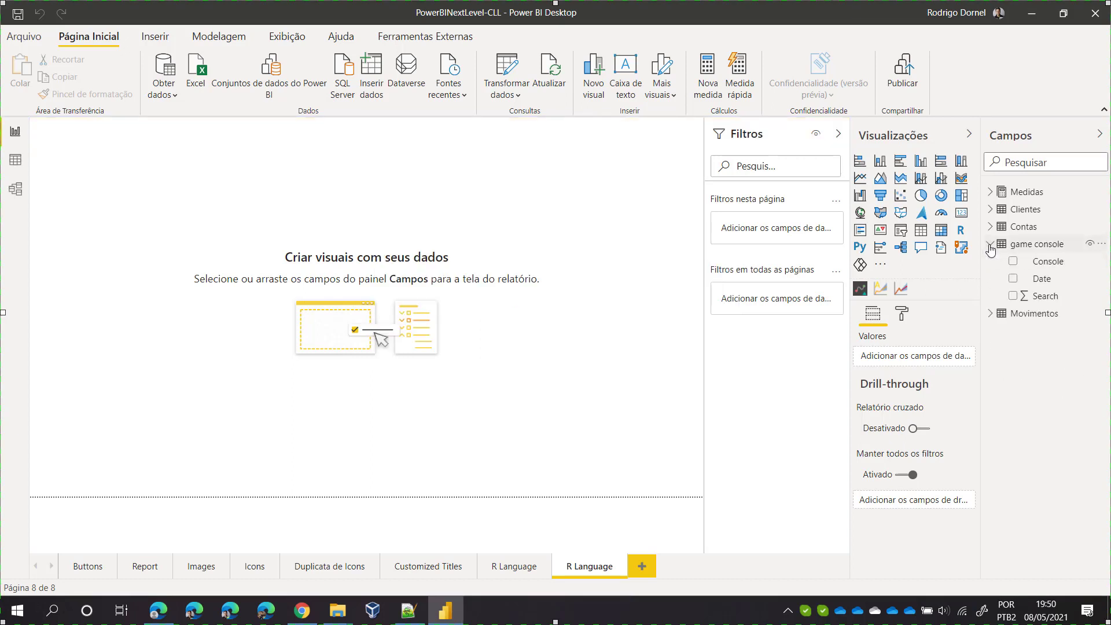
left_click(1036, 245)
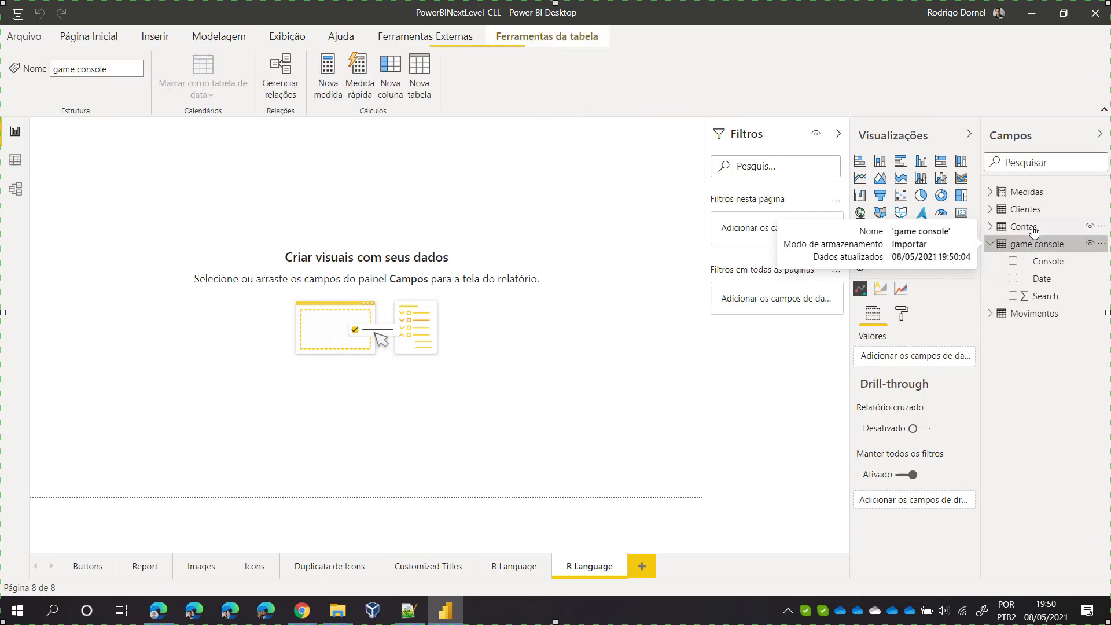
left_click(1102, 244)
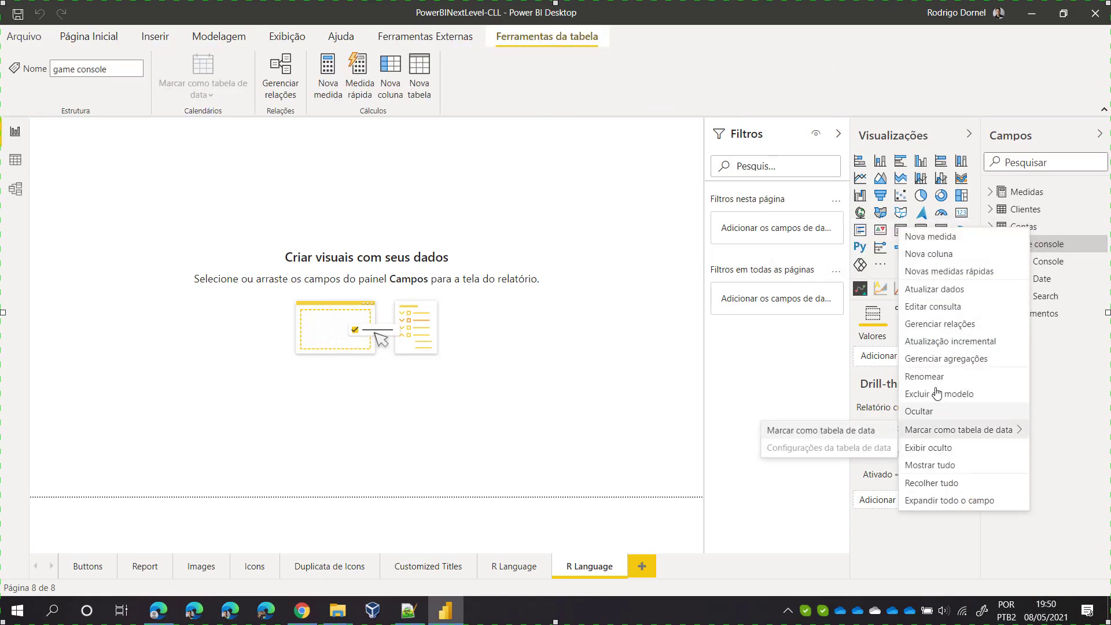
key("Escape")
key("Delete")
left_click(617, 325)
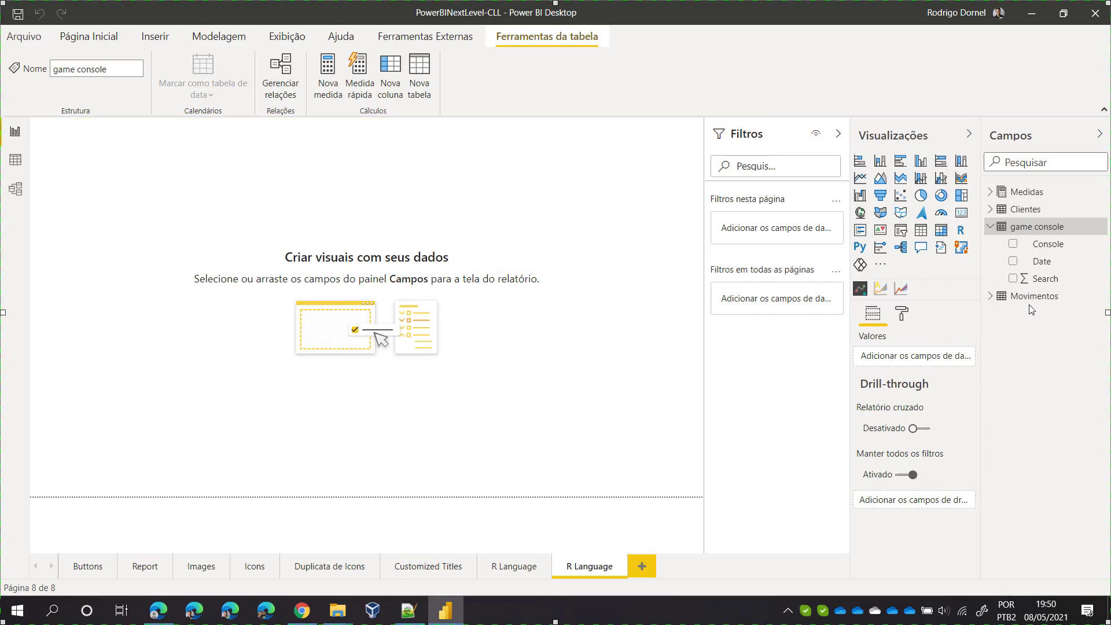
right_click(1031, 298)
left_click(921, 467)
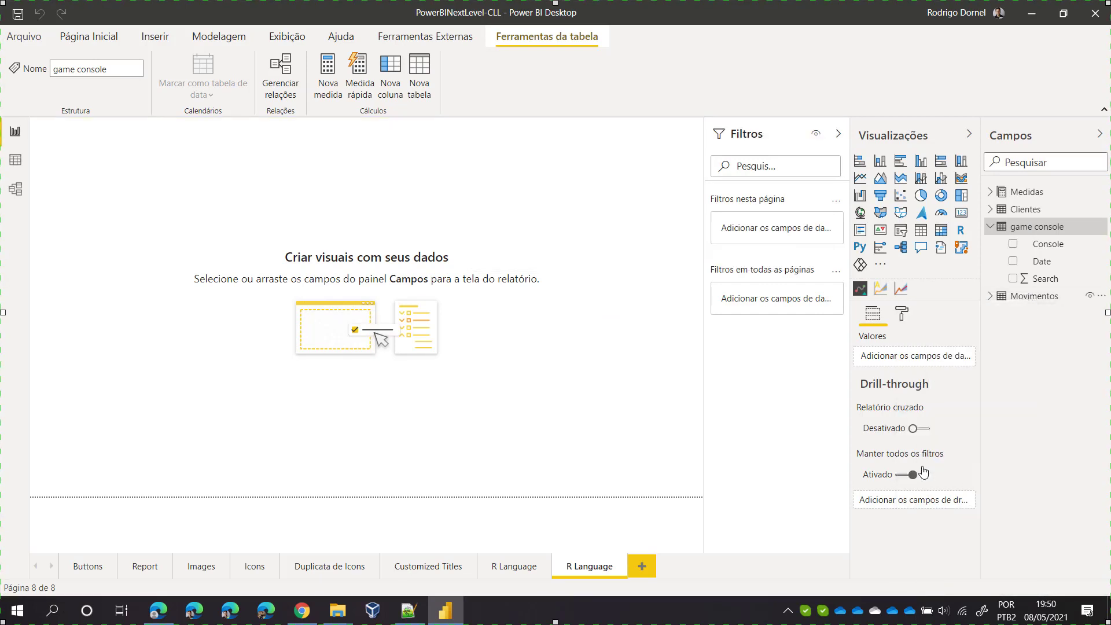
left_click(626, 326)
Step: Delete the Clientes and Medidas tables from the model so game console is the only table kept
right_click(1027, 212)
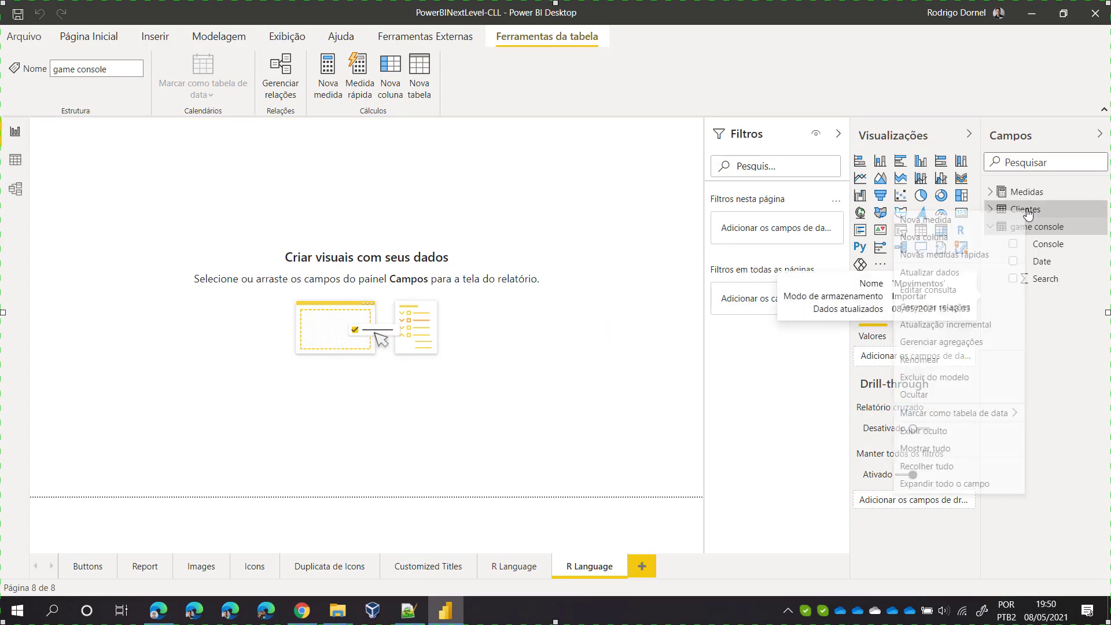
left_click(943, 377)
left_click(625, 328)
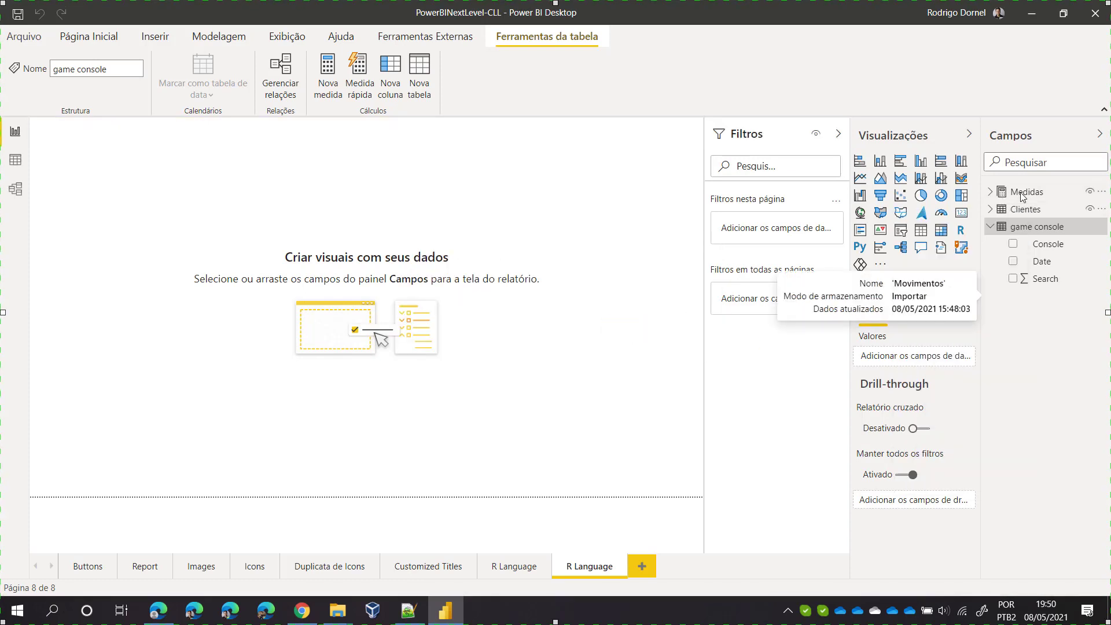
right_click(1028, 208)
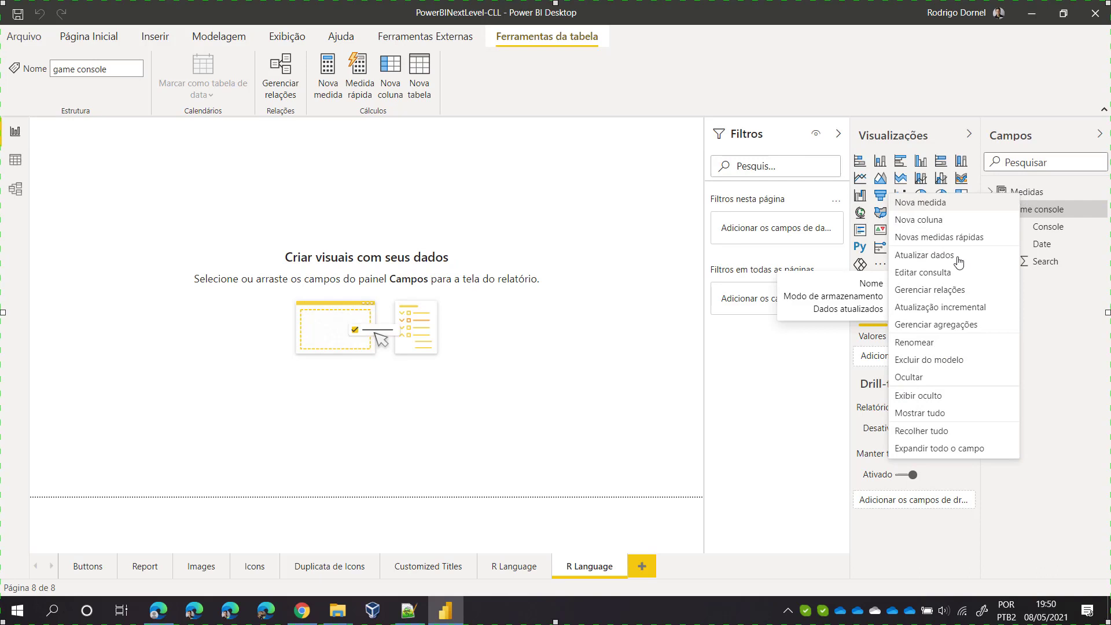
left_click(923, 360)
left_click(624, 327)
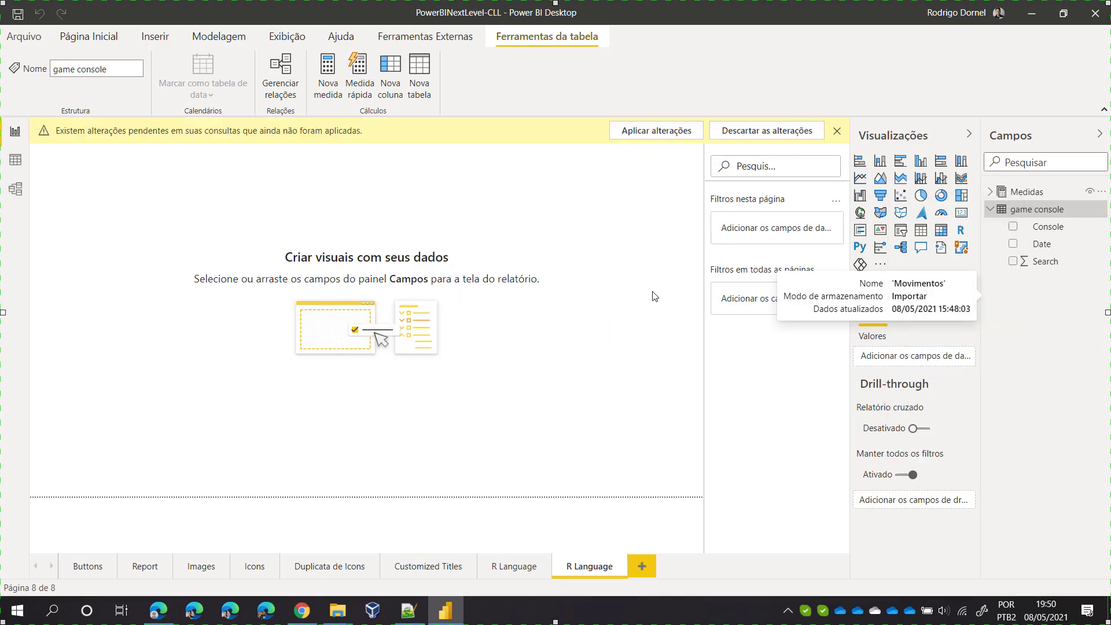
left_click(495, 241)
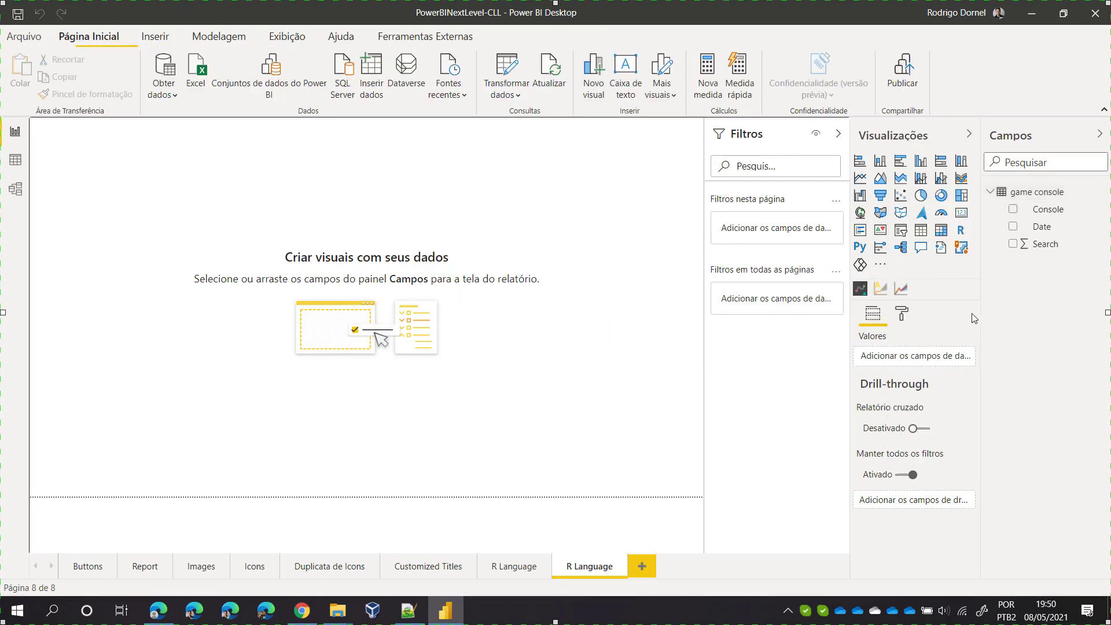
Step: Add an R script visual to the R Language page, enable script visuals, and use Date and Search as its values
left_click(961, 231)
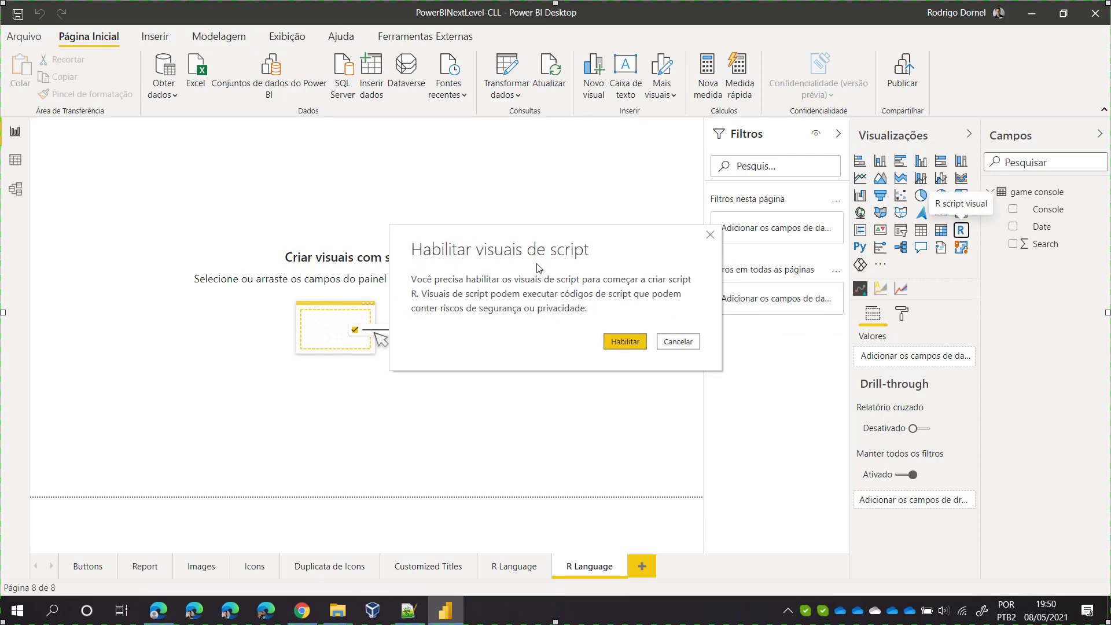
left_click(624, 345)
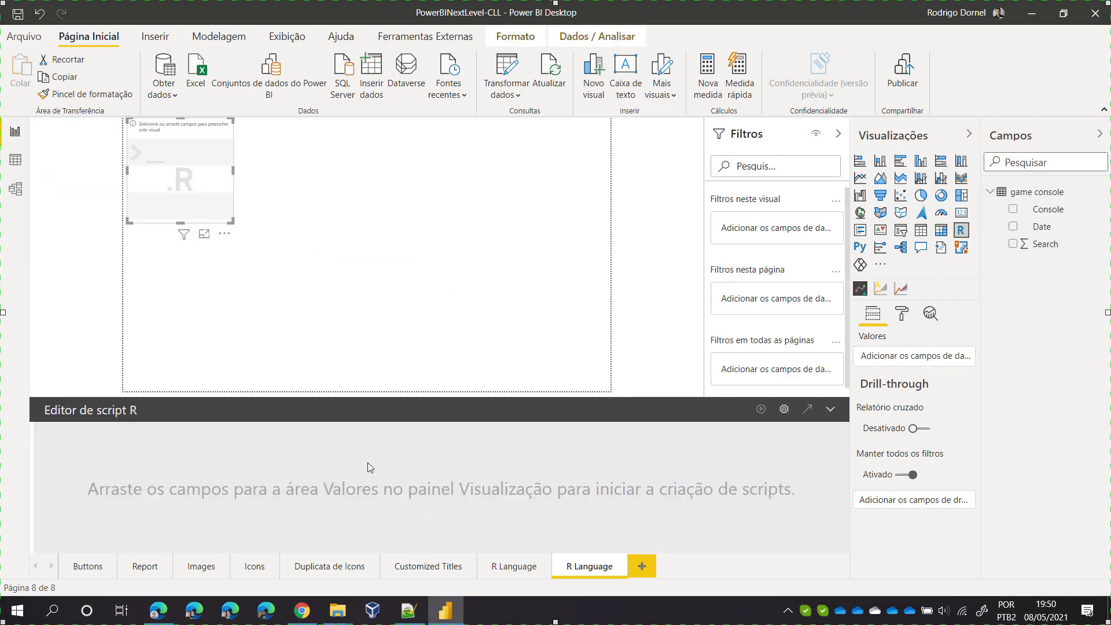
left_click(1013, 209)
left_click(1013, 226)
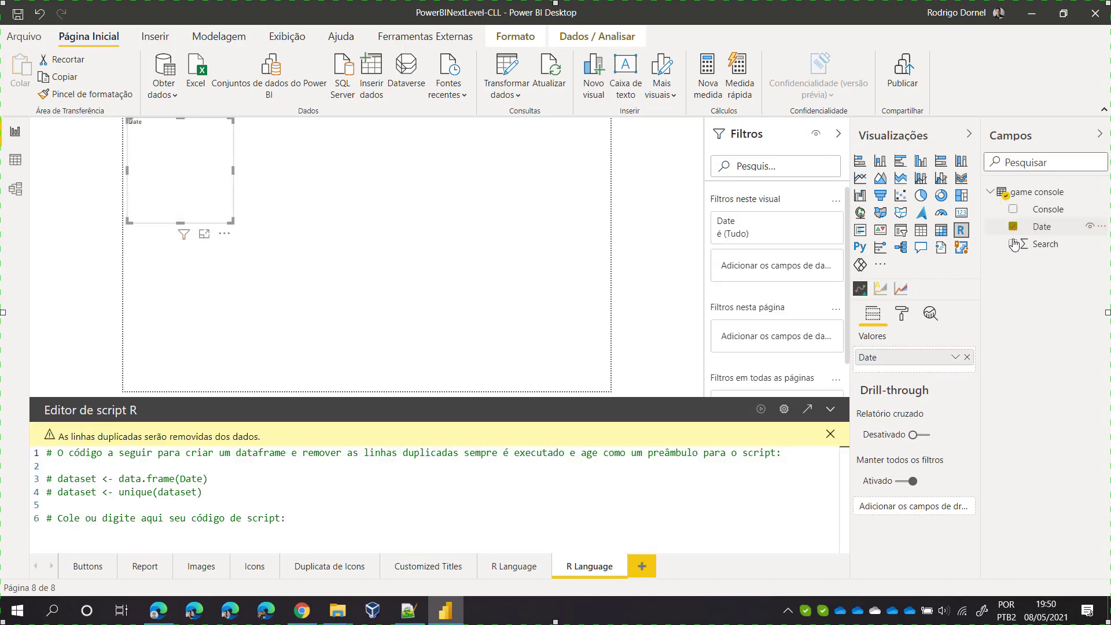
left_click(1013, 243)
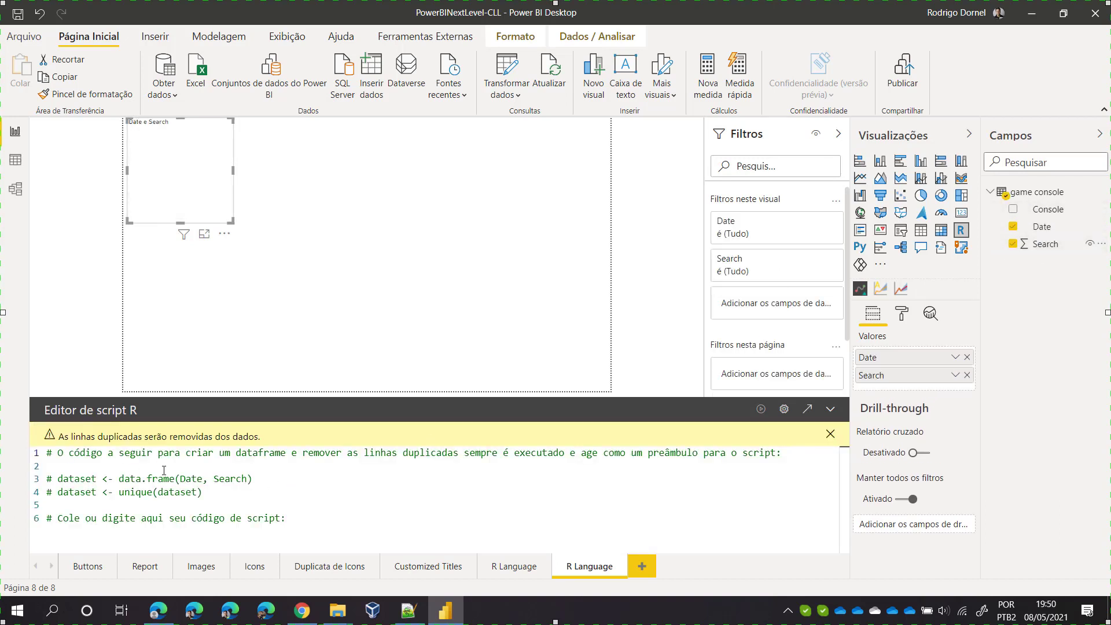
left_click_drag(119, 479, 172, 479)
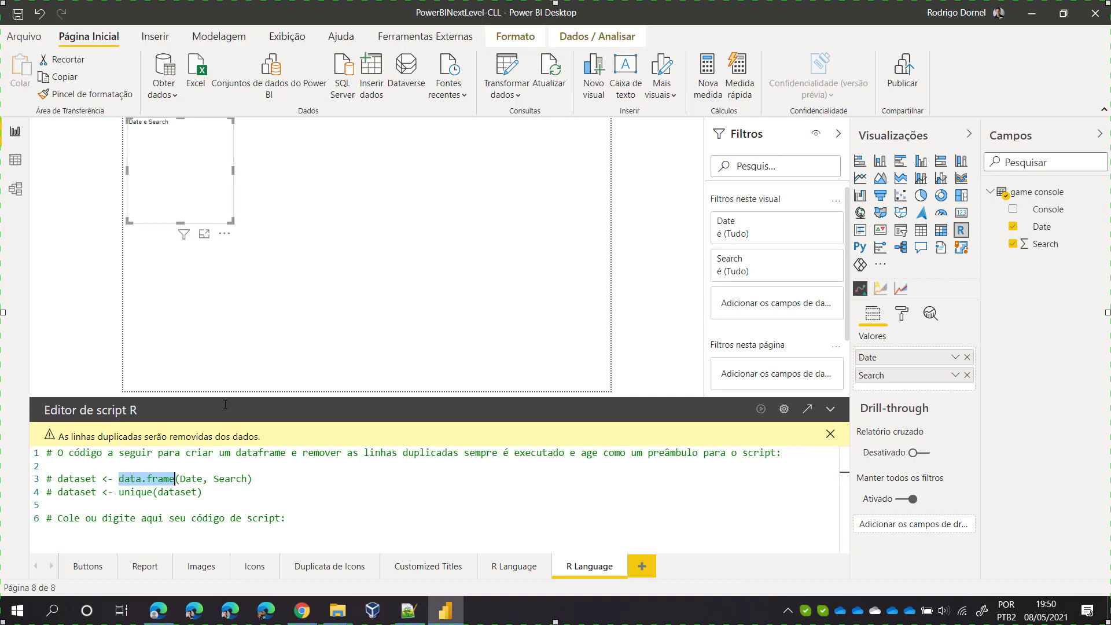
Step: Change the data type of the game console table's Date column to Data
left_click(16, 161)
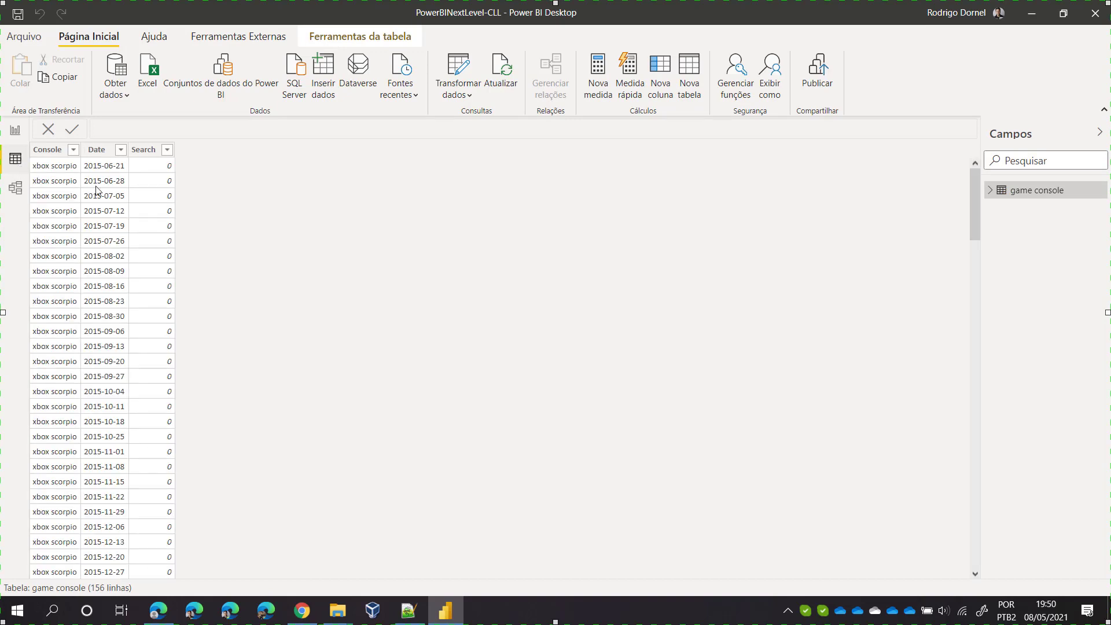
left_click(97, 152)
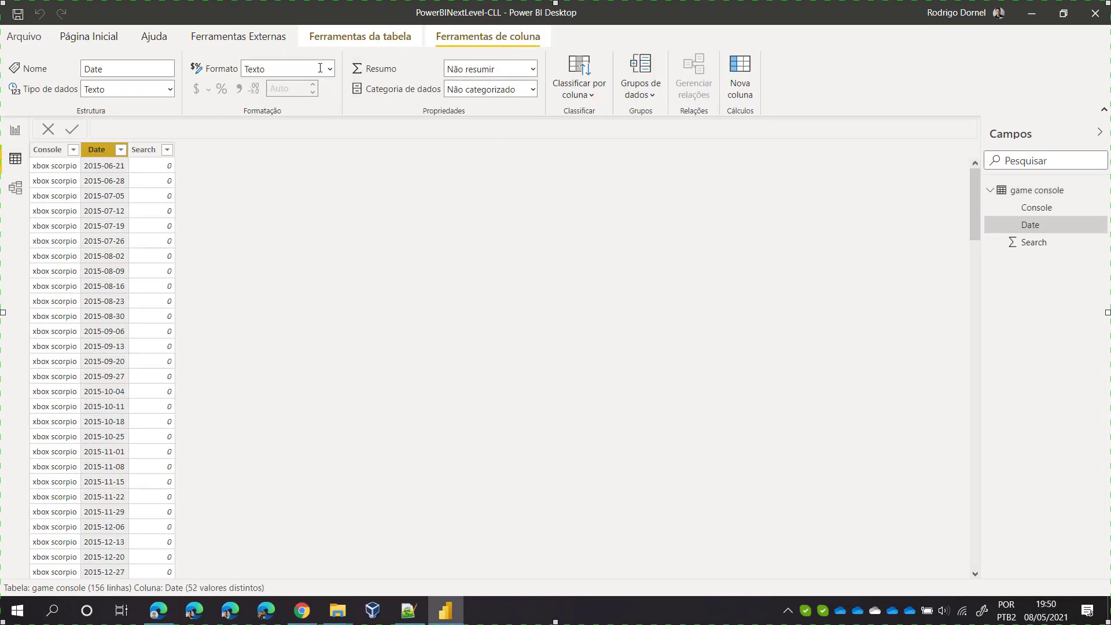
left_click(170, 89)
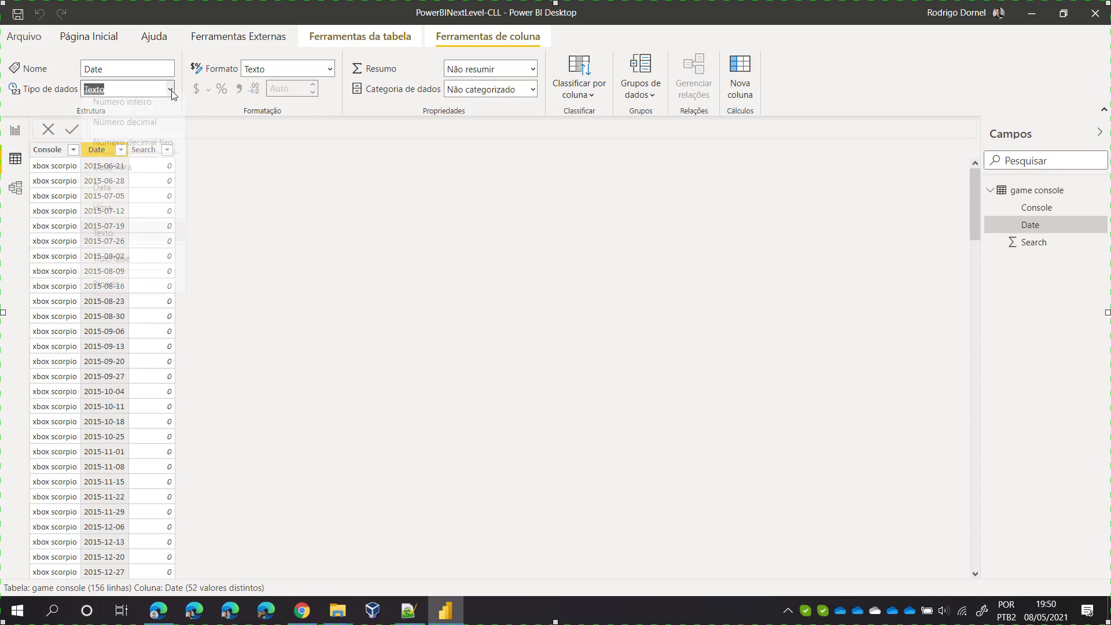
left_click(117, 197)
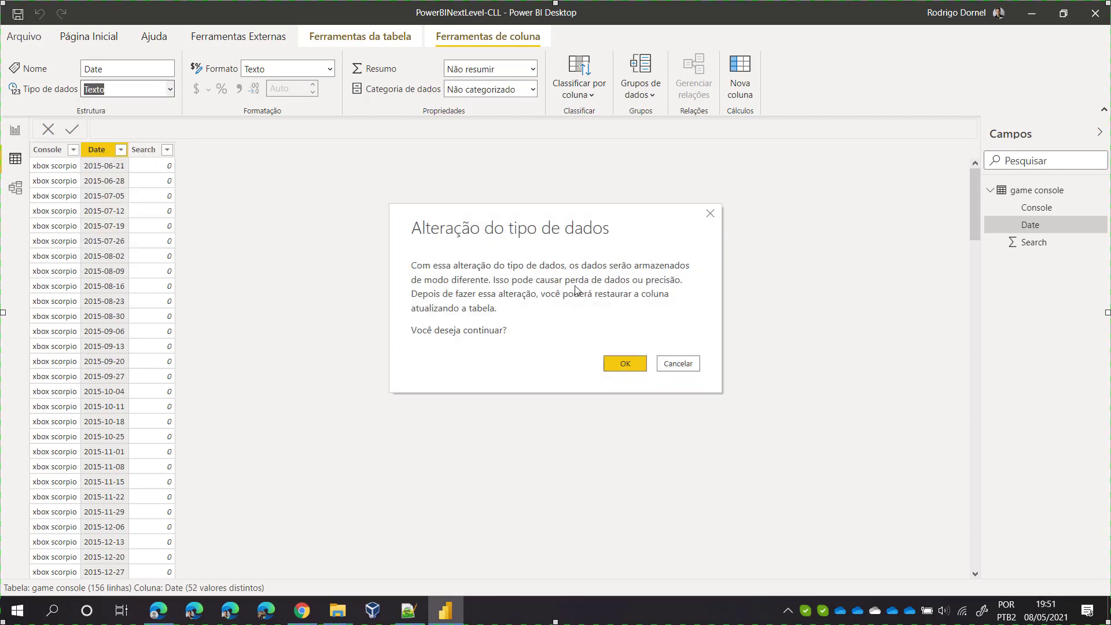
left_click(622, 366)
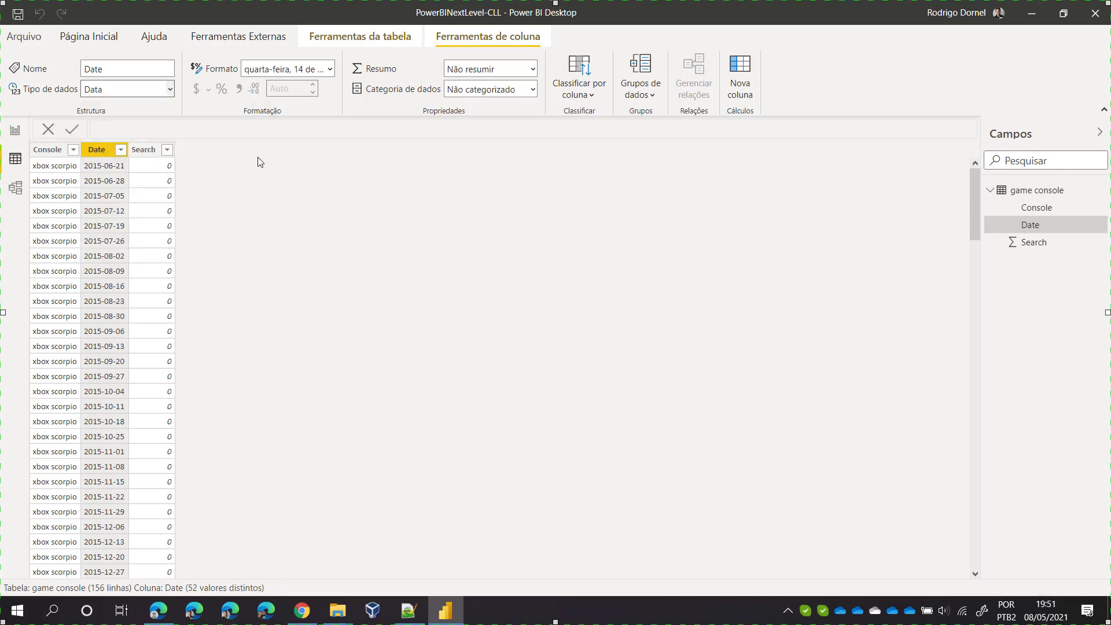
left_click(330, 69)
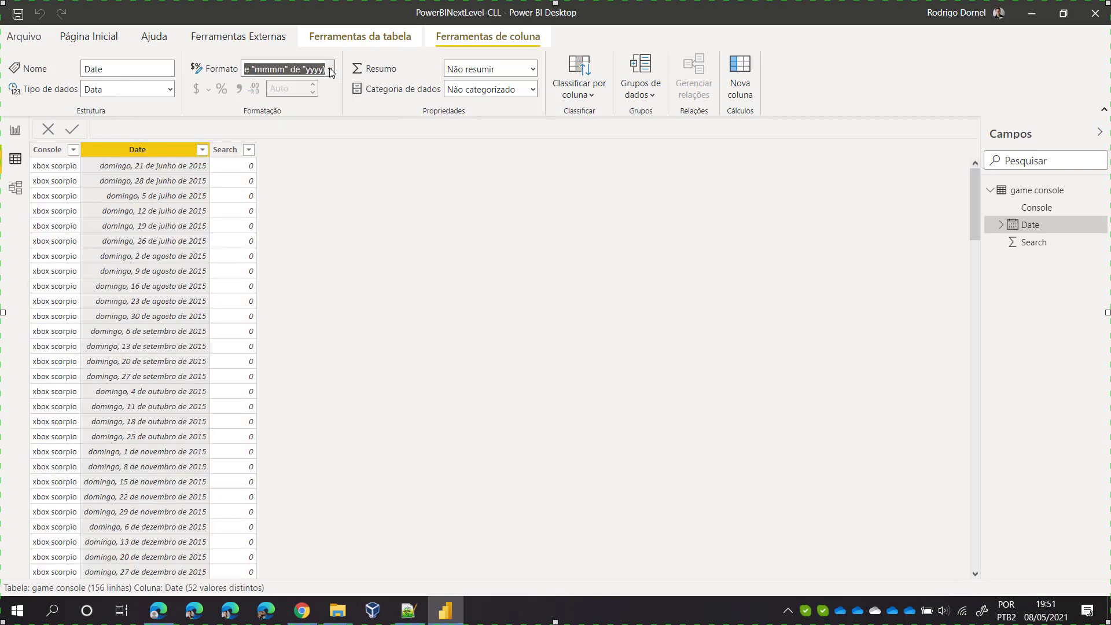
left_click(331, 69)
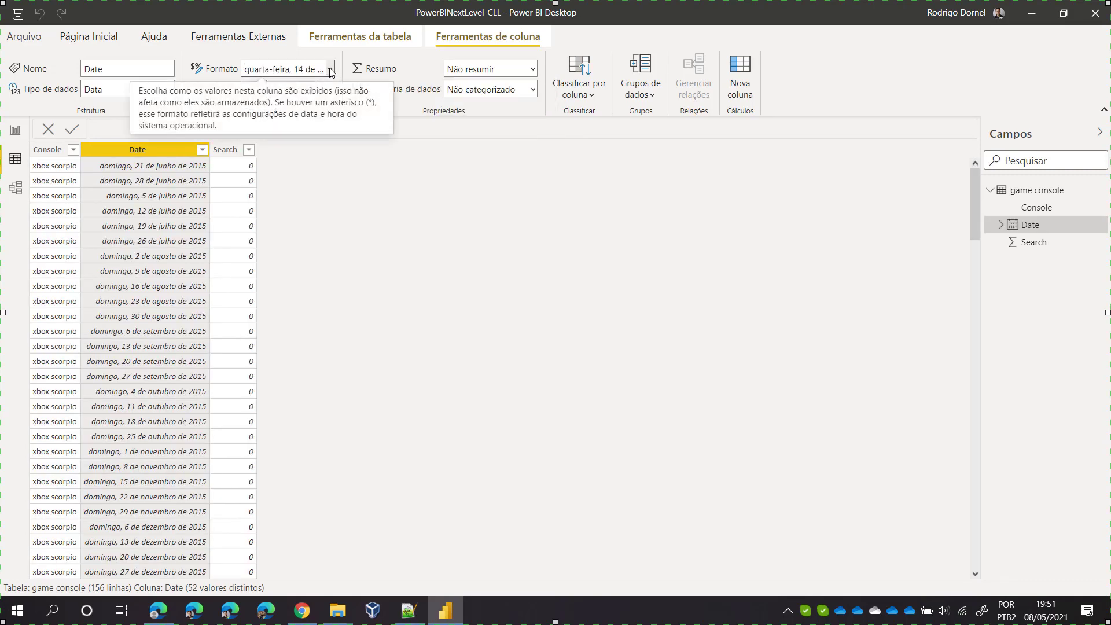
Step: Enlarge the R visual on the report page and copy the script from library(forecast) through plot(pred) from Notepad++ into its script editor
left_click(15, 130)
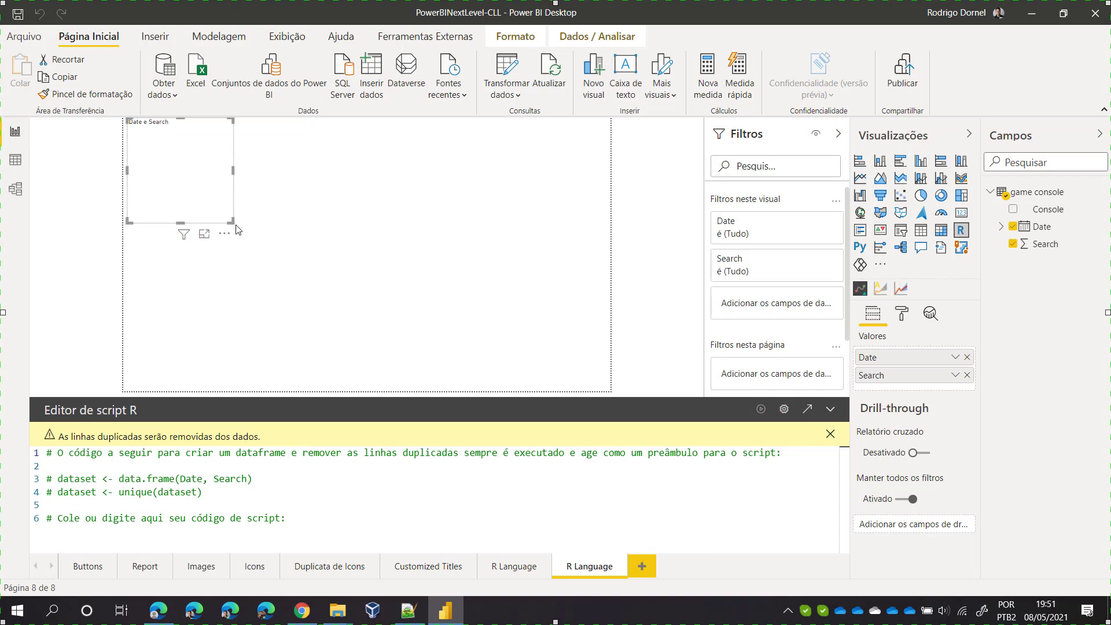
left_click_drag(230, 222, 526, 295)
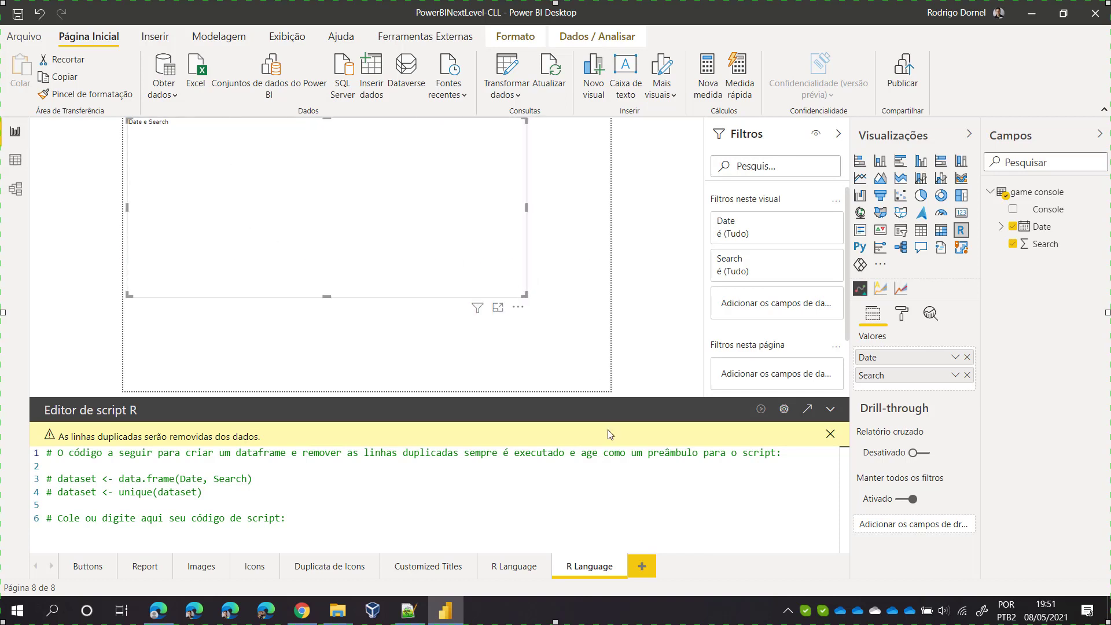
left_click(286, 535)
key("Return")
left_click(407, 615)
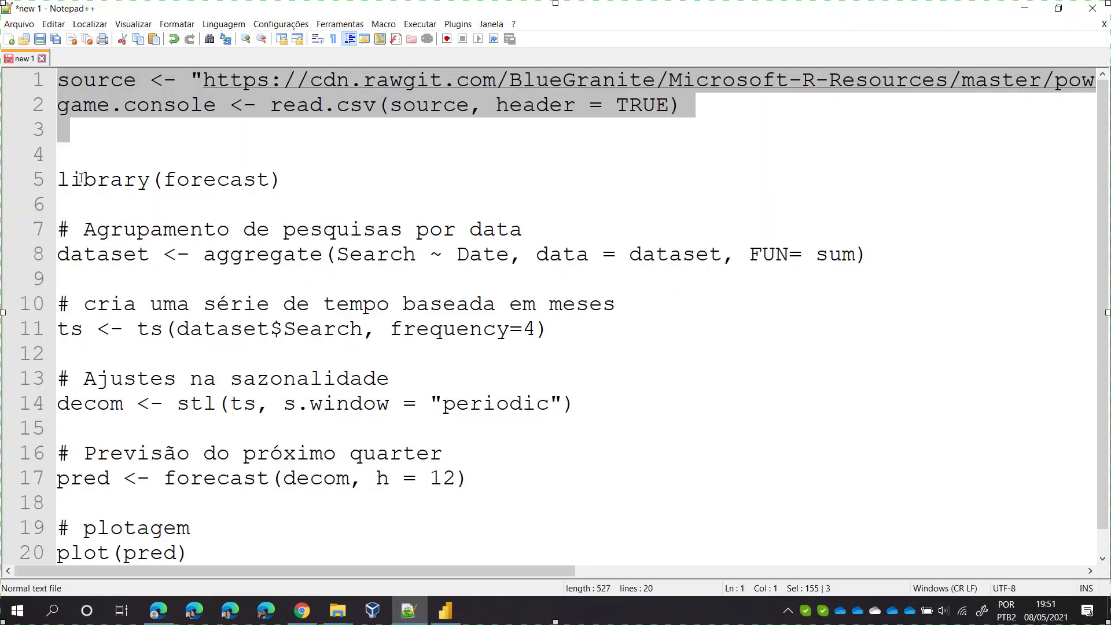
left_click_drag(65, 180, 197, 557)
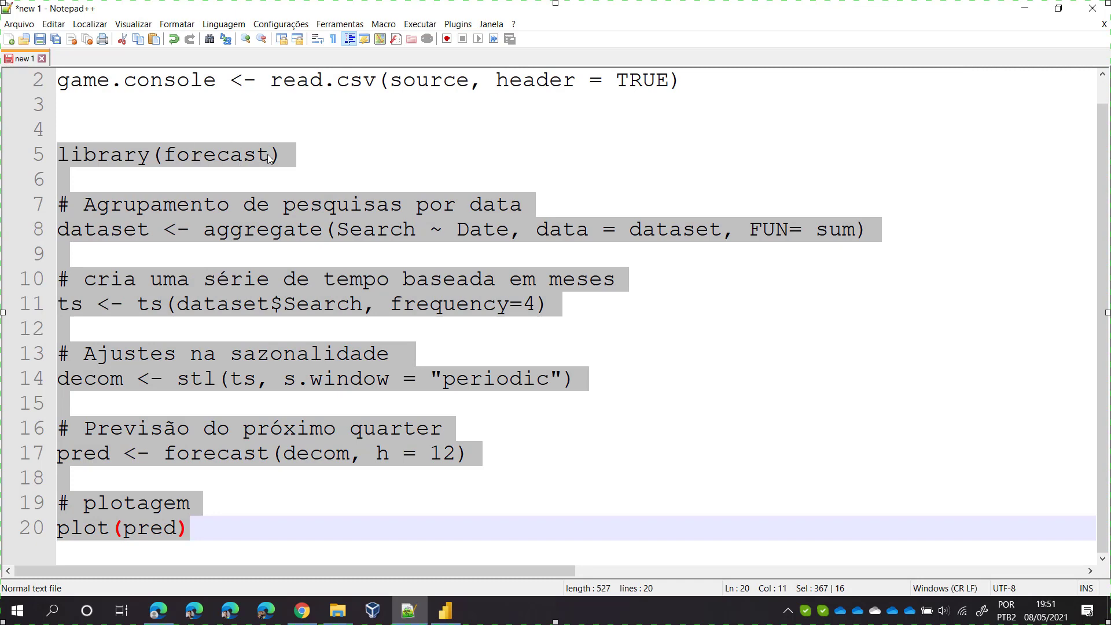
right_click(267, 207)
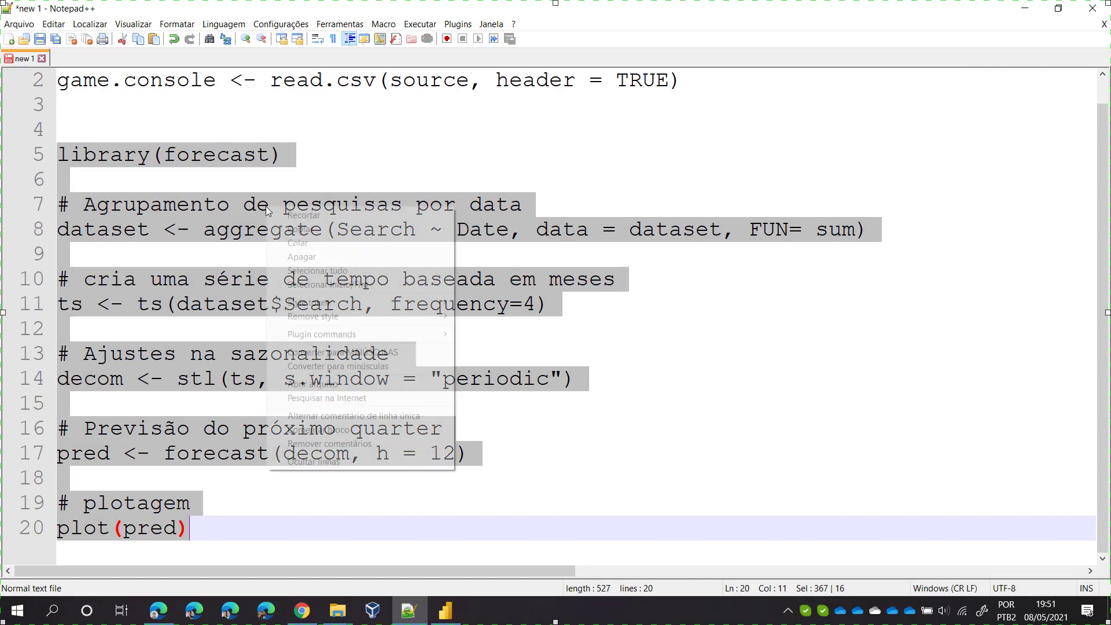
left_click(300, 229)
left_click(1025, 8)
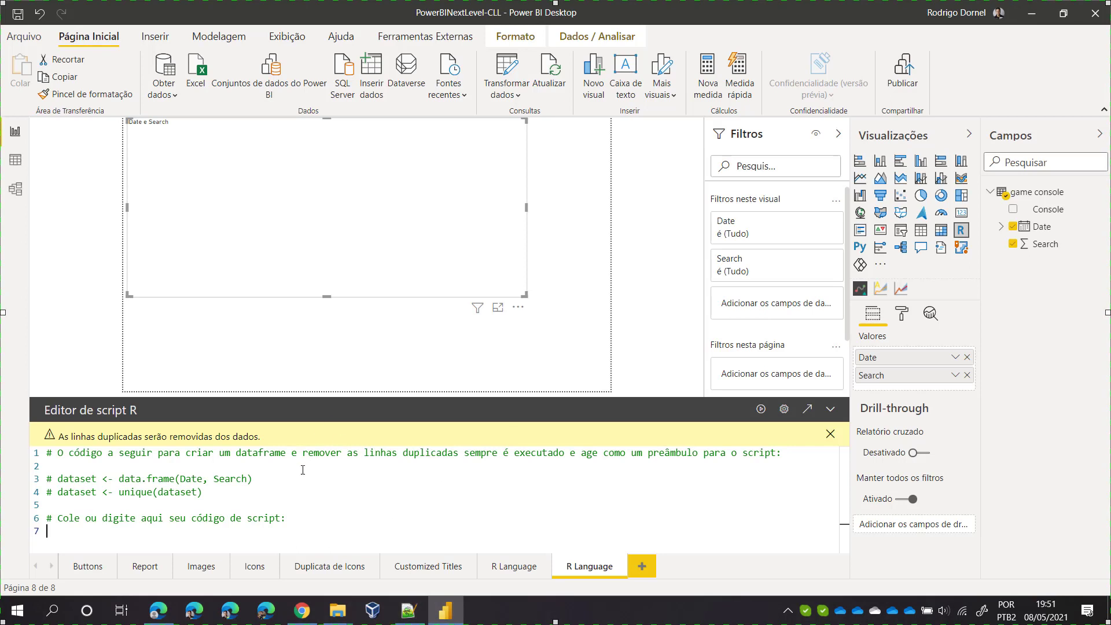
key("ctrl+v")
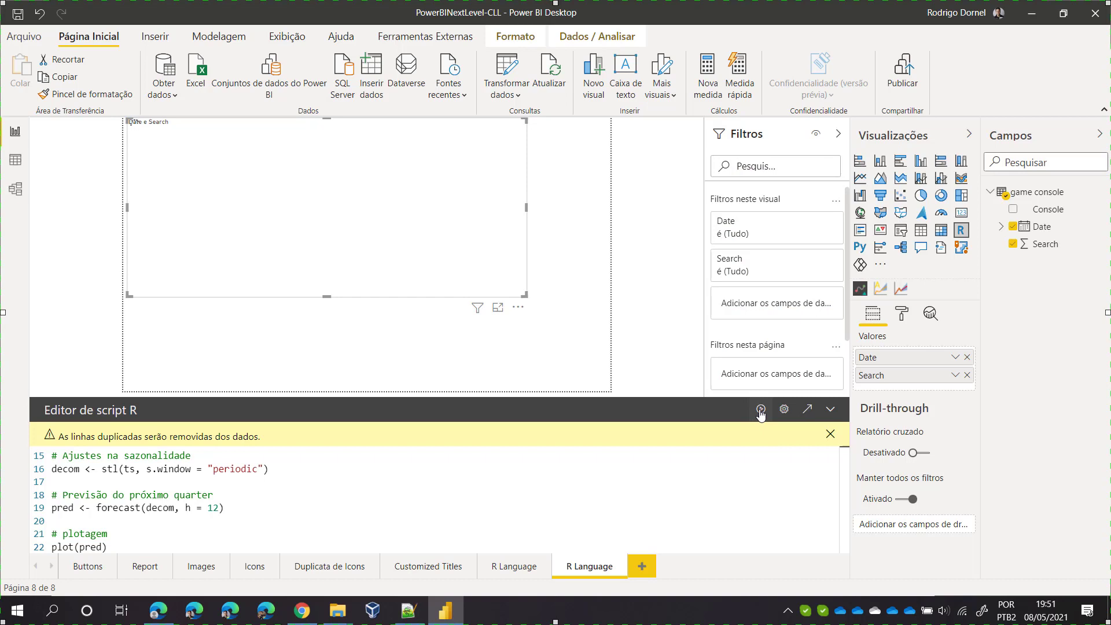
Step: Run the forecast script and enlarge the R visual further to fill most of the page
left_click_drag(527, 295, 579, 359)
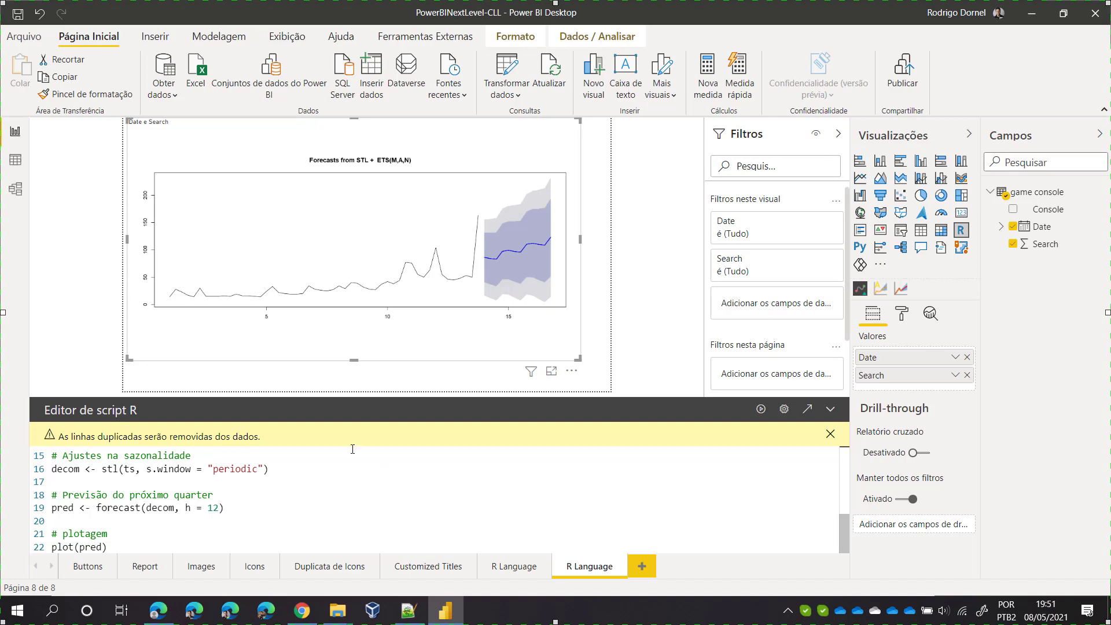
scroll(342, 463, "up", 5)
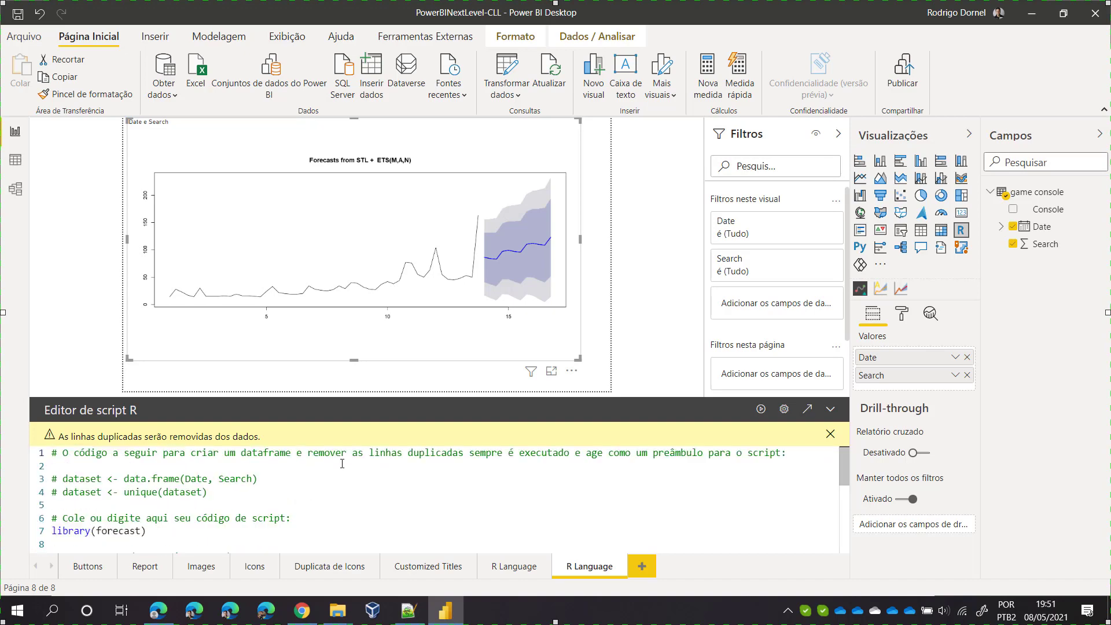
scroll(342, 463, "down", 5)
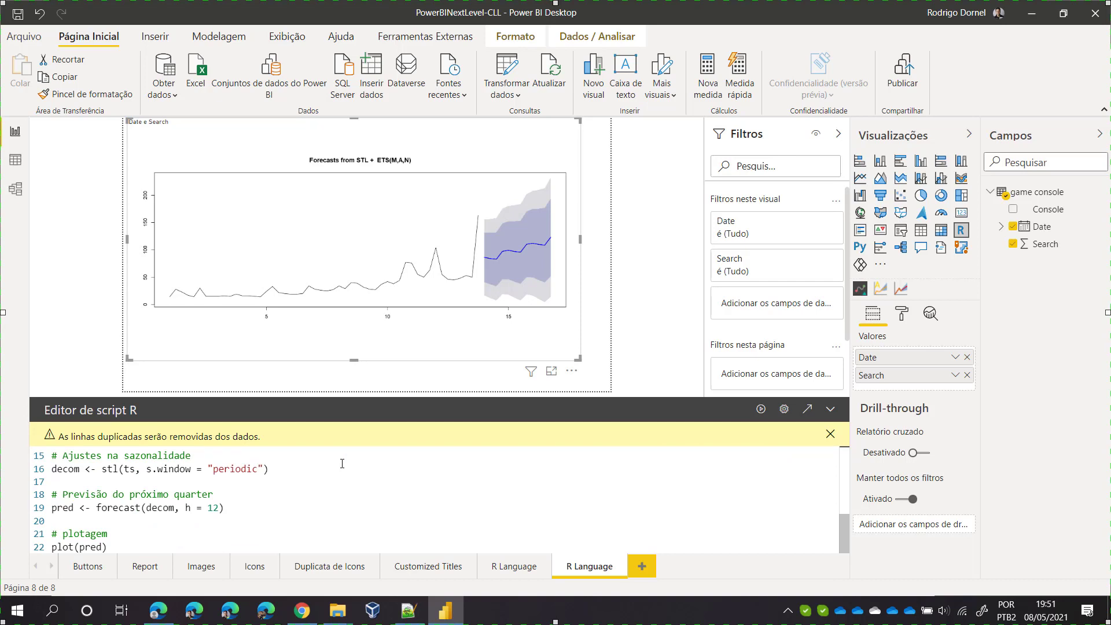
Step: Add a new report page and look through the Análise Avançada category of the AppSource visuals
left_click(642, 566)
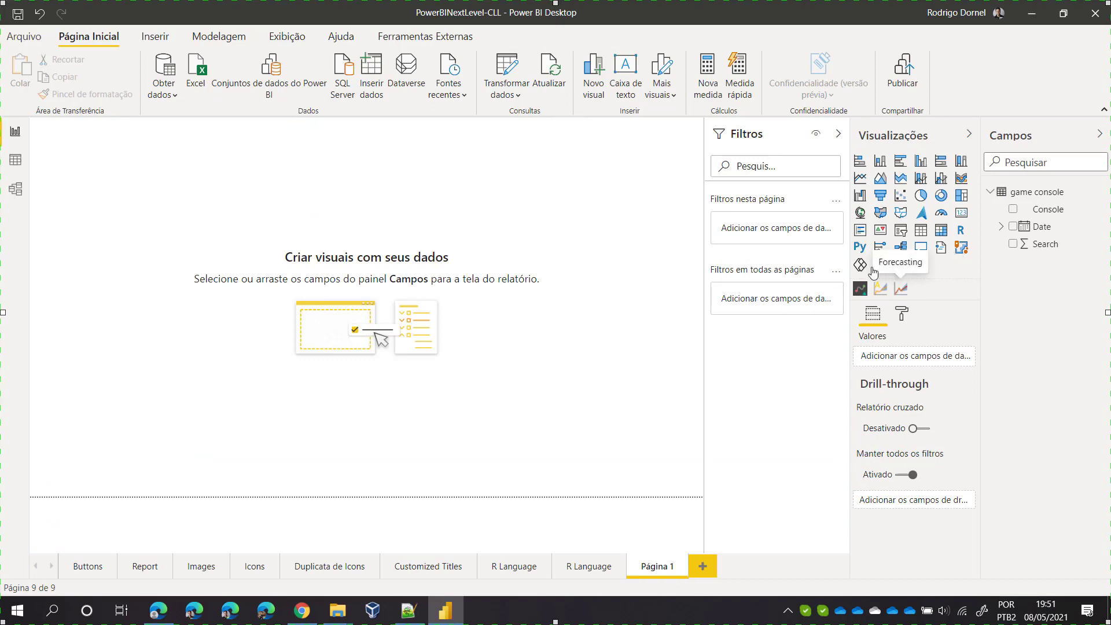
left_click(880, 265)
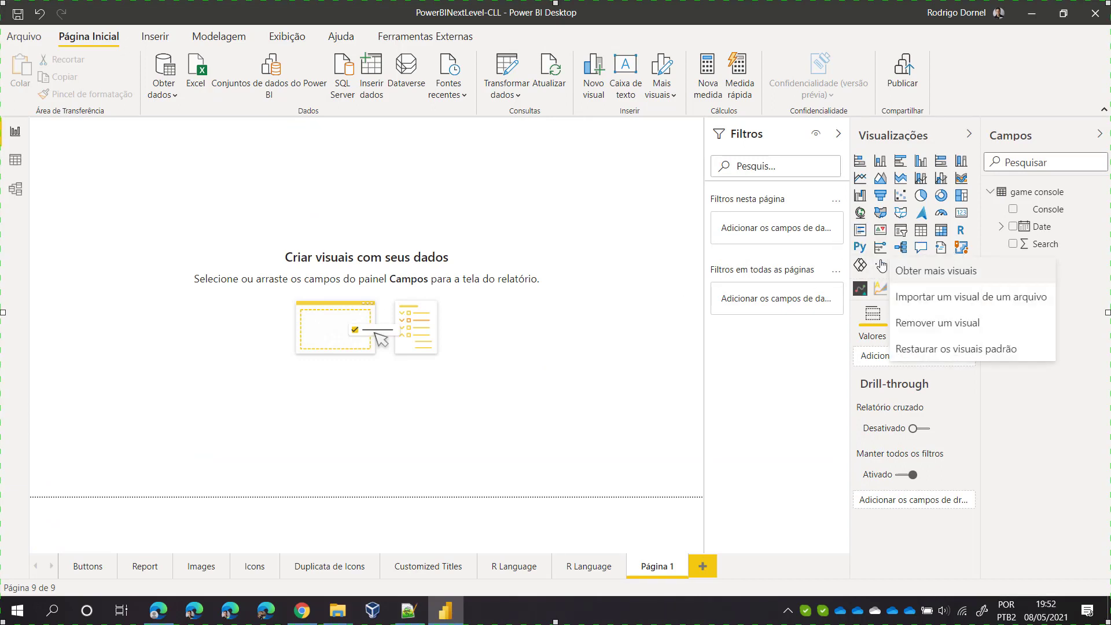
left_click(926, 279)
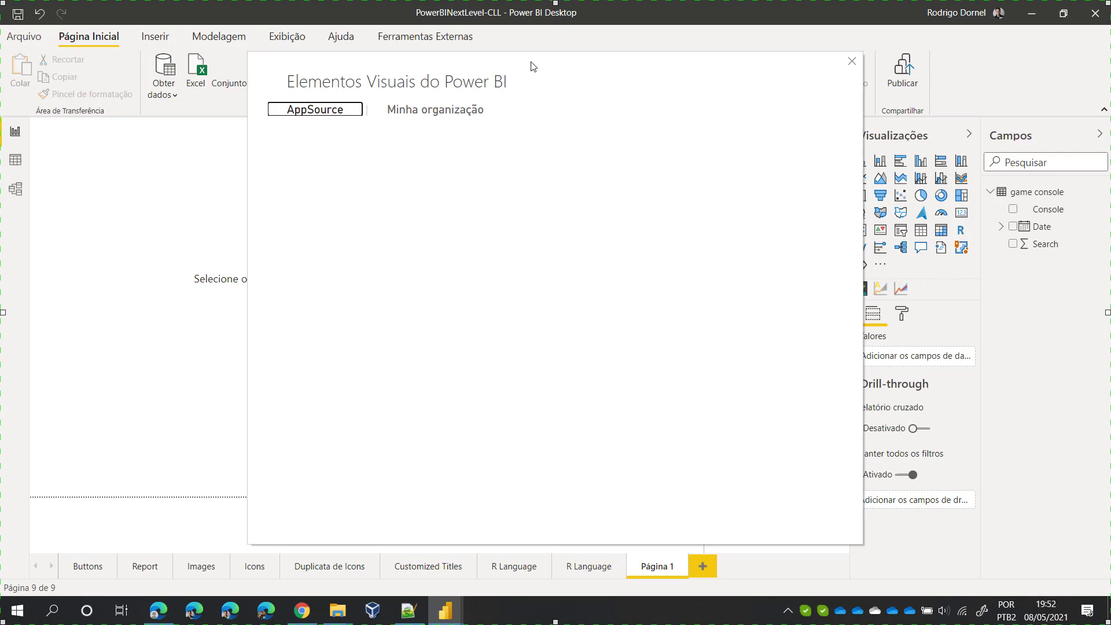
left_click_drag(533, 65, 478, 45)
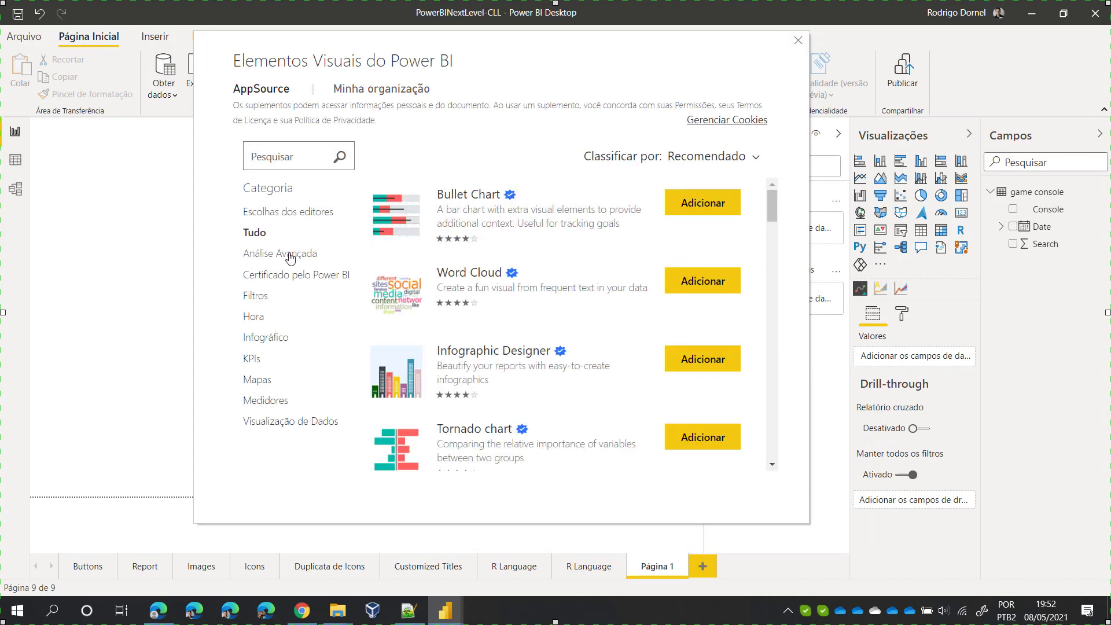
left_click(290, 258)
scroll(524, 295, "down", 5)
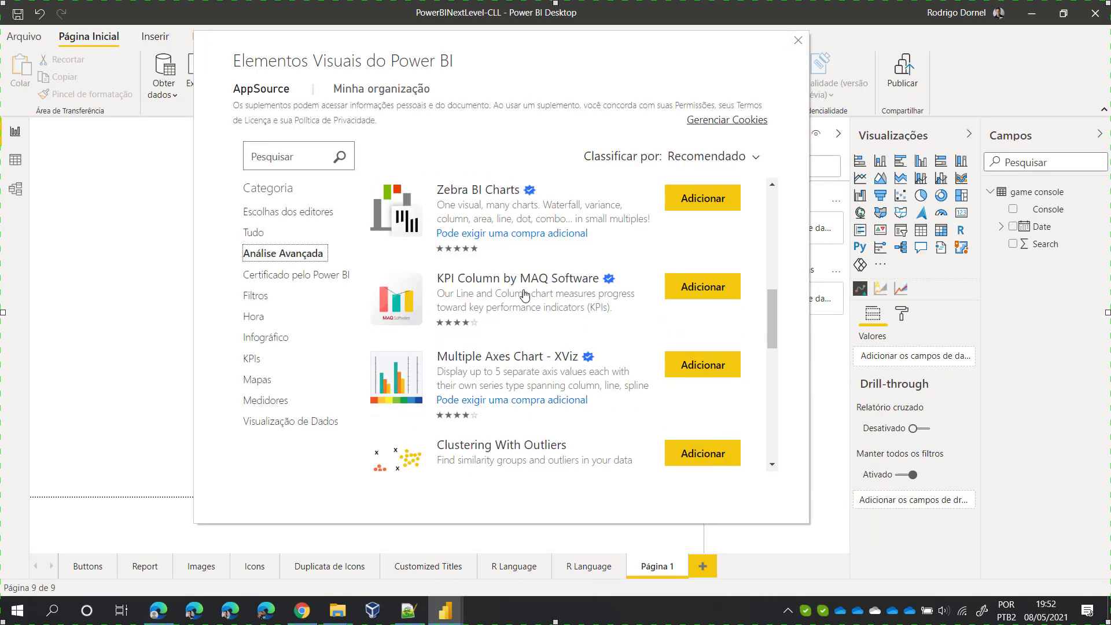
scroll(525, 295, "down", 10)
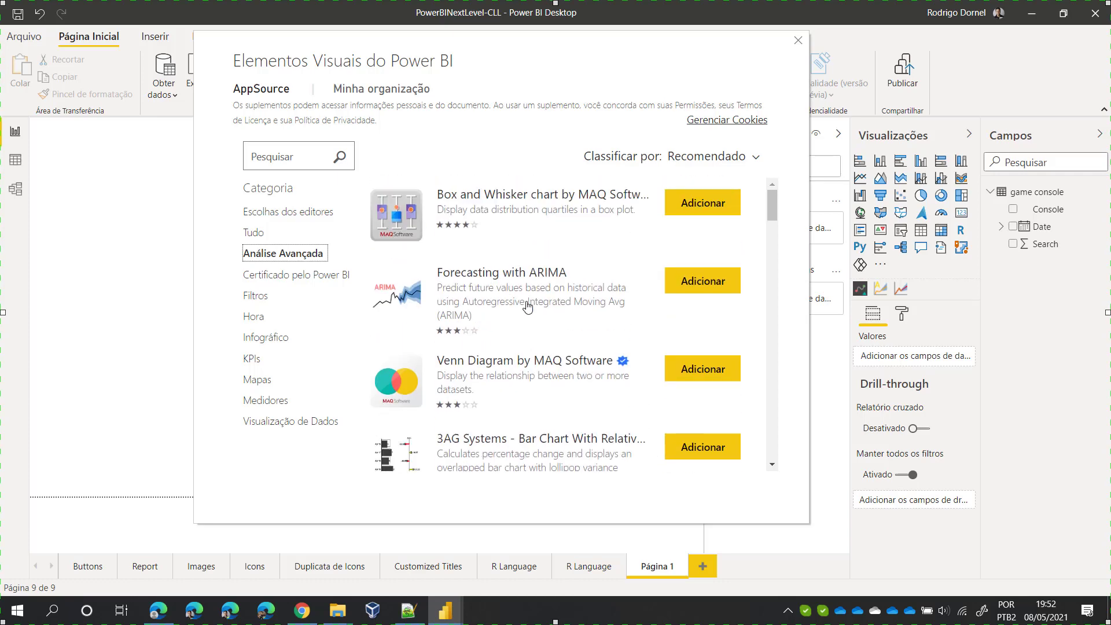
left_click(797, 41)
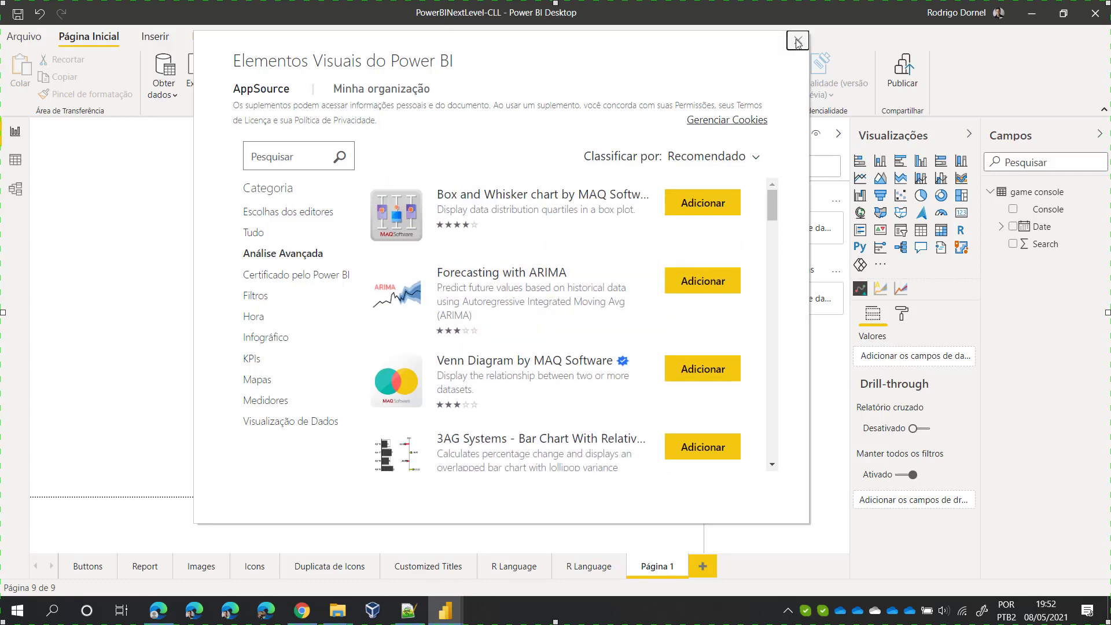
Step: Add a large Forecasting visual to the new page, using Date as its date and Search as its value
left_click(901, 288)
left_click_drag(168, 220, 289, 281)
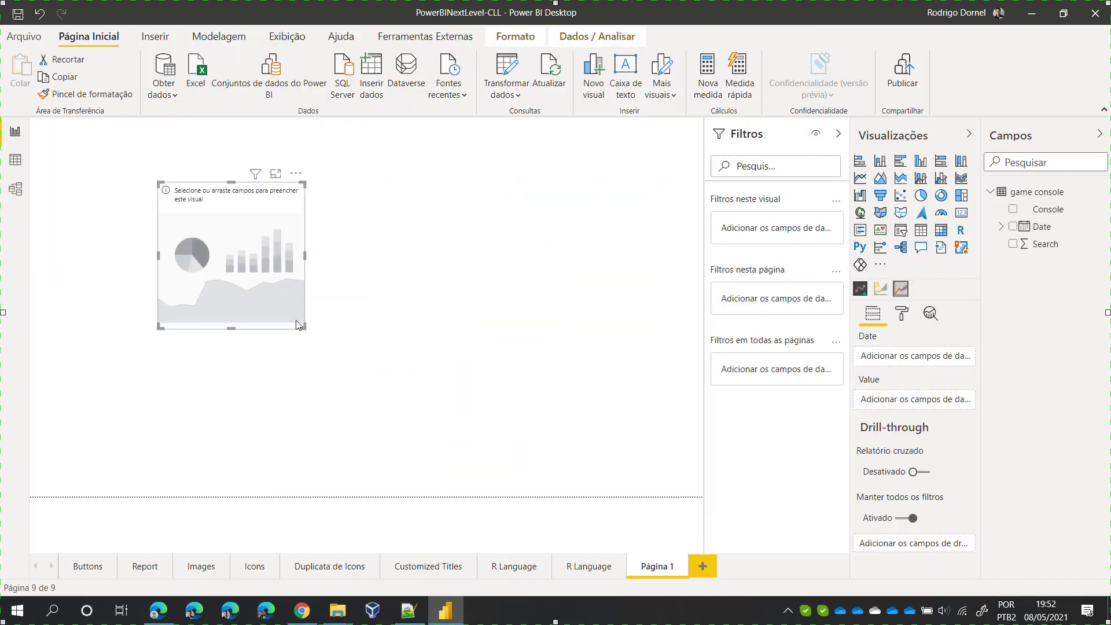
left_click_drag(310, 322, 675, 430)
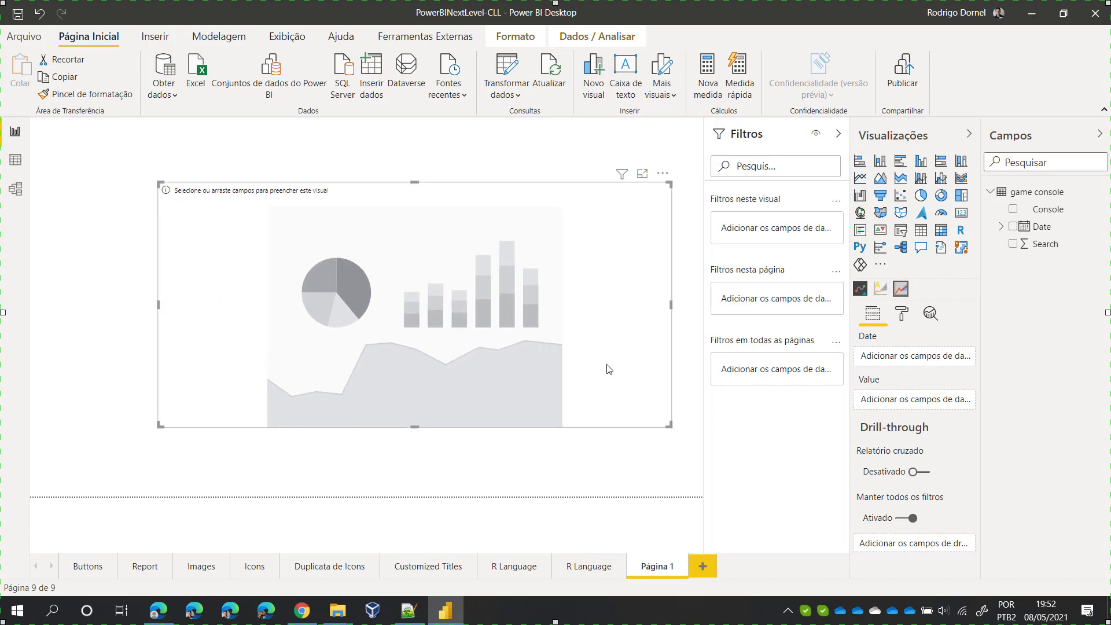
left_click_drag(606, 367, 541, 352)
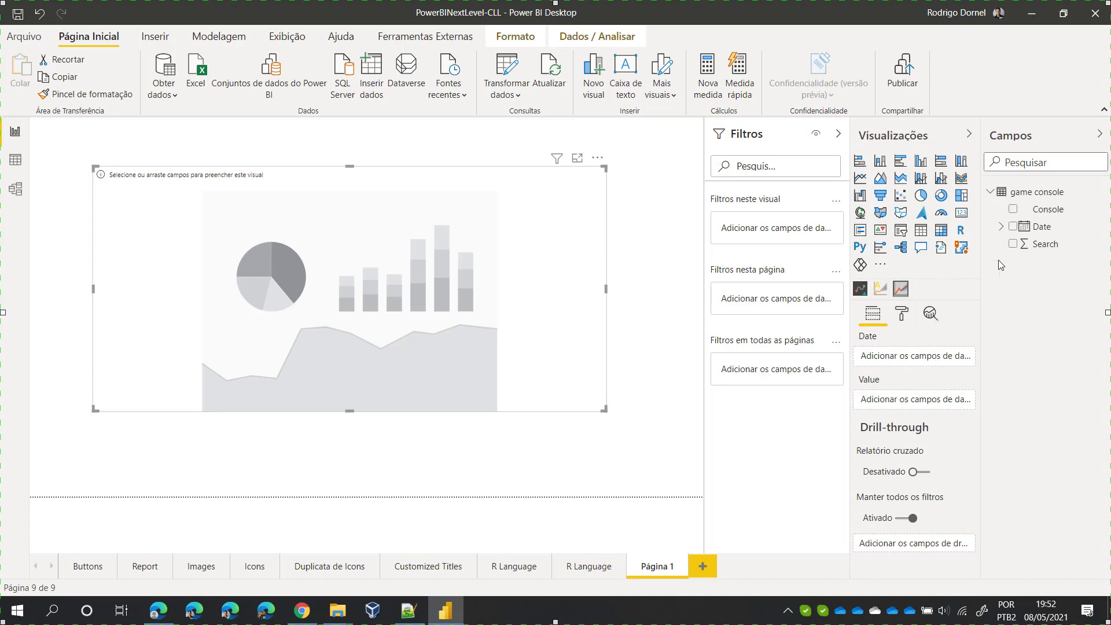
left_click(1013, 226)
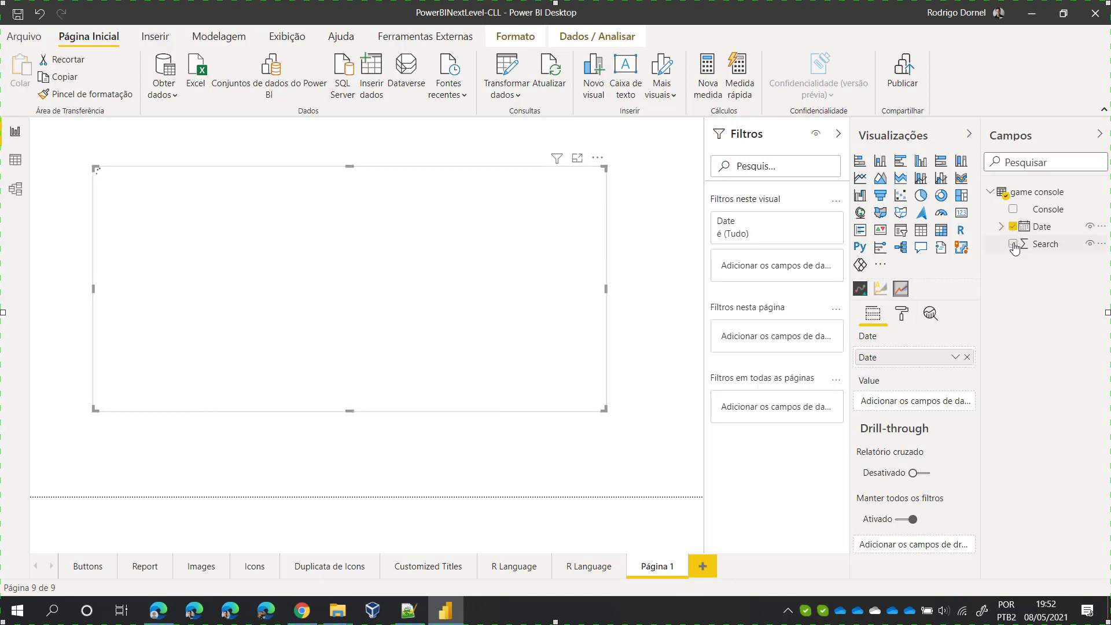
left_click(1013, 244)
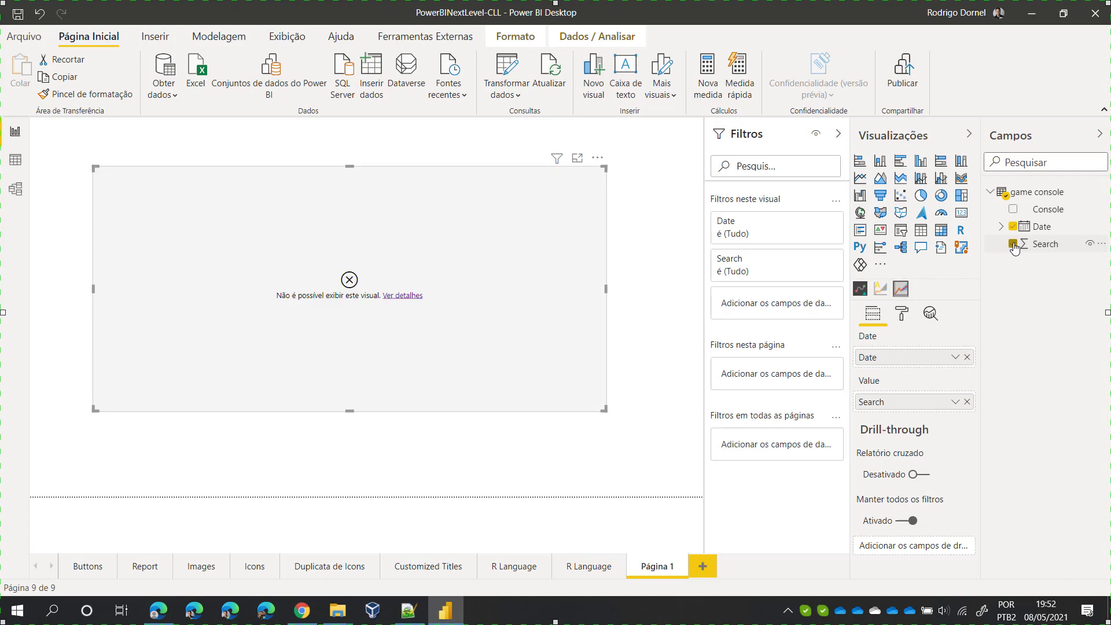
Step: Examine the Forecasting visual's R script error details for missing packages
left_click(401, 296)
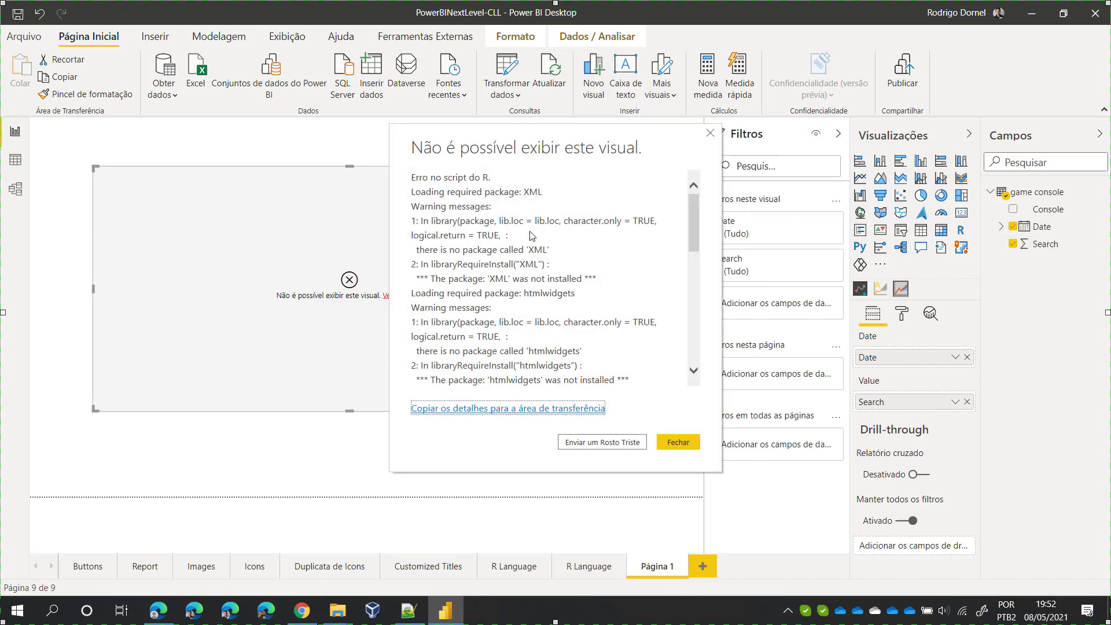
scroll(531, 236, "down", 10)
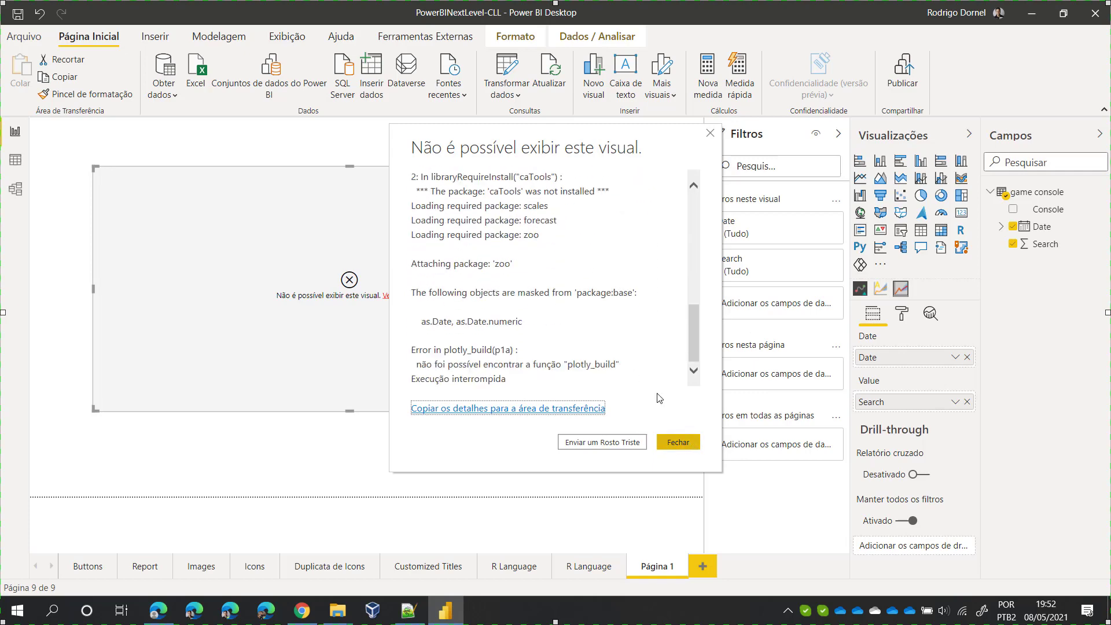
scroll(531, 236, "up", 8)
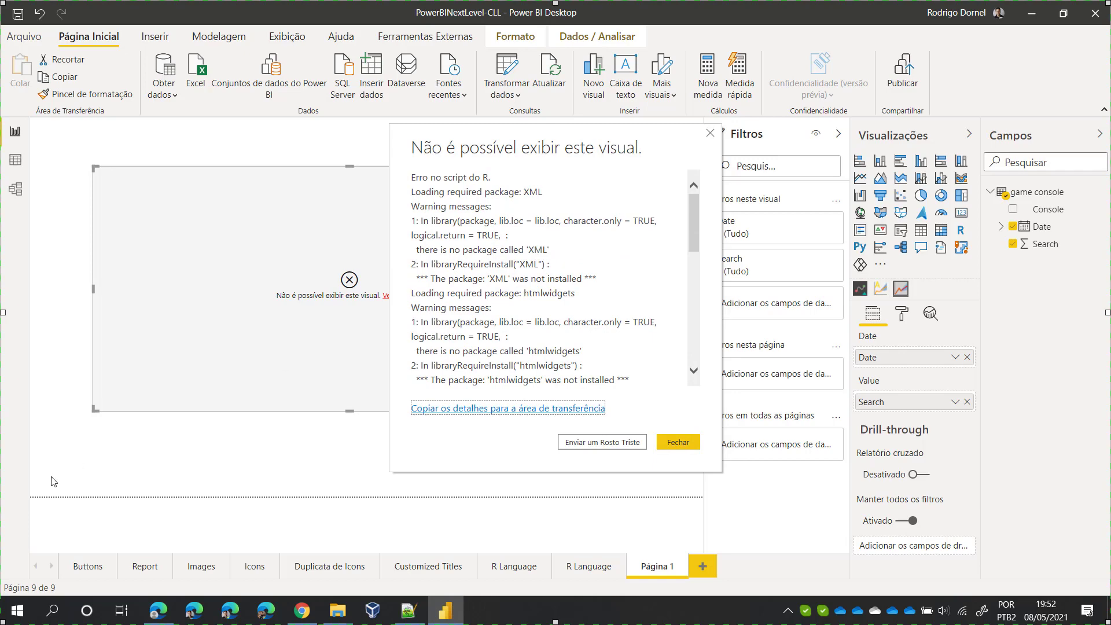
Step: Open the Microsoft R Open 3.5.3 console and place its window over the Power BI report
left_click(18, 612)
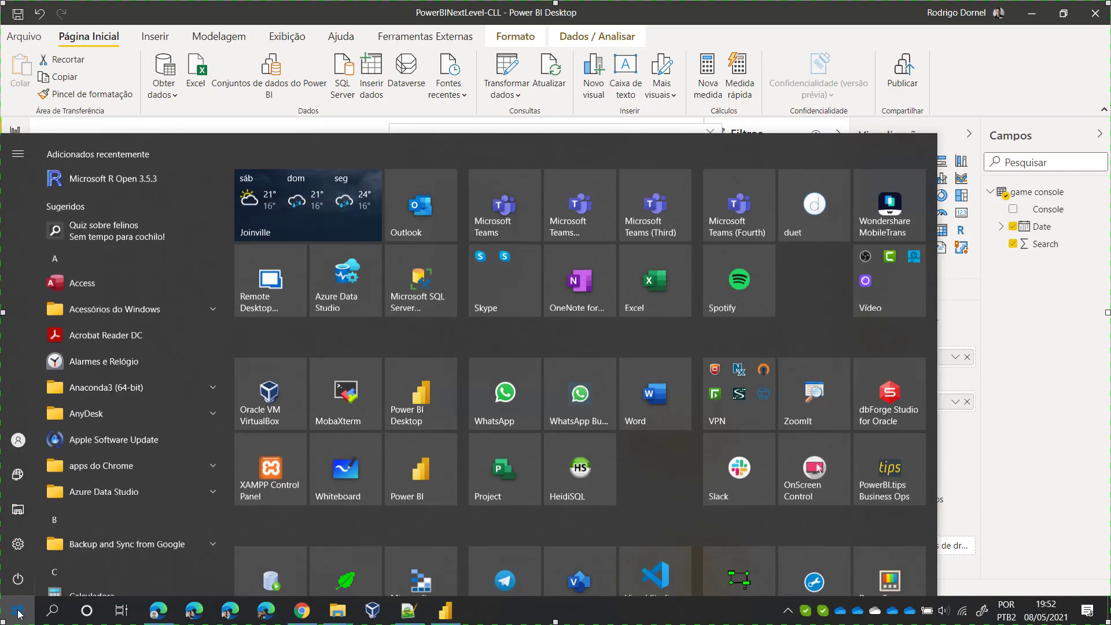
left_click(101, 183)
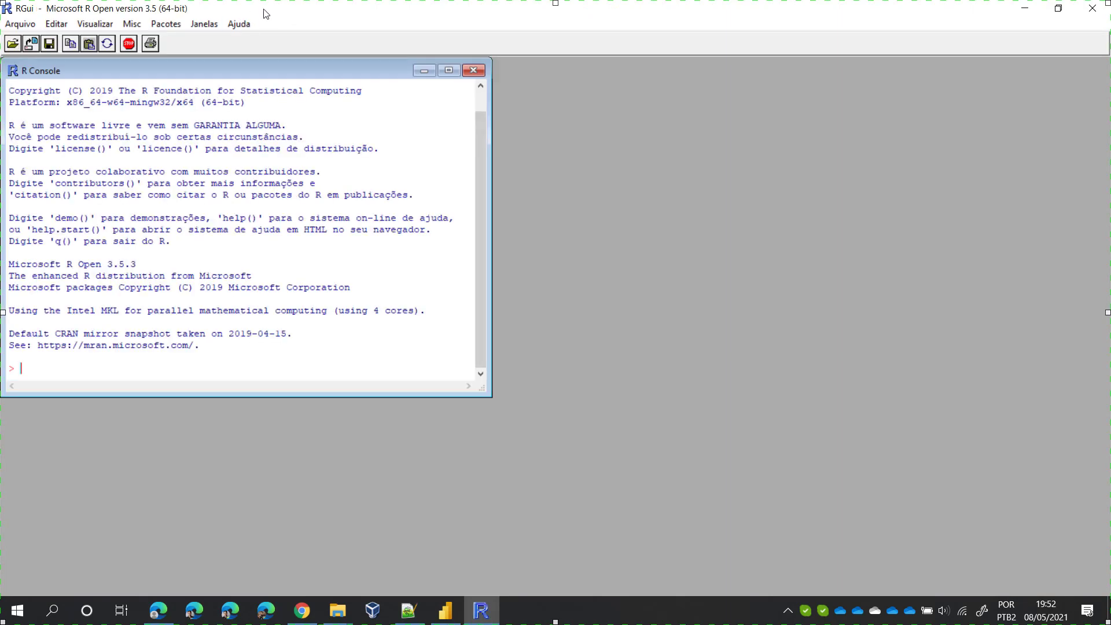
left_click_drag(267, 14, 539, 61)
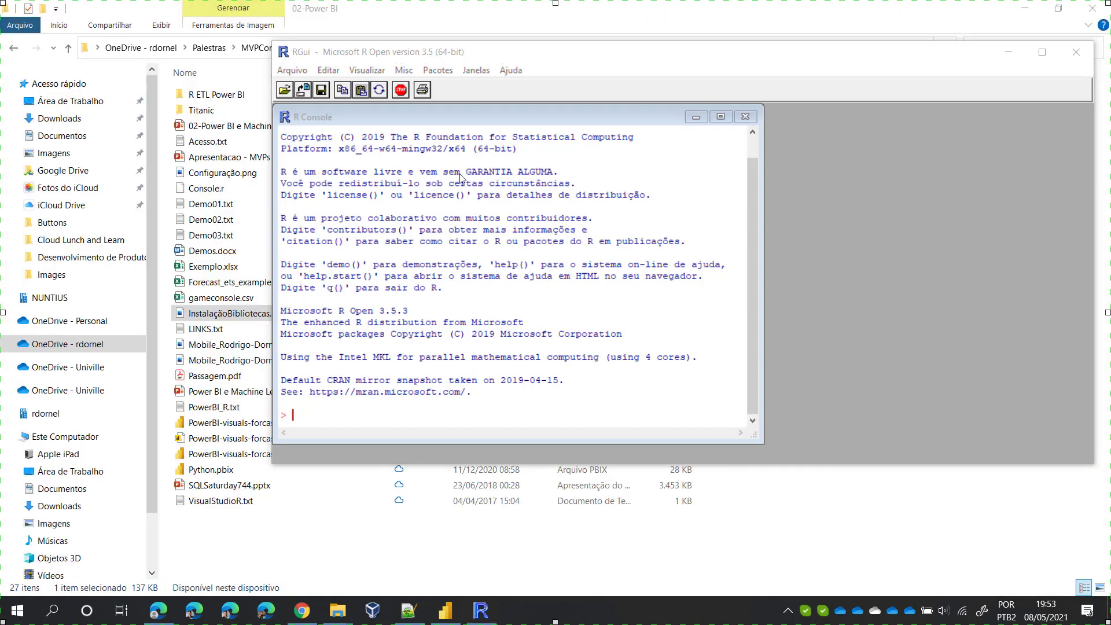
left_click(491, 421)
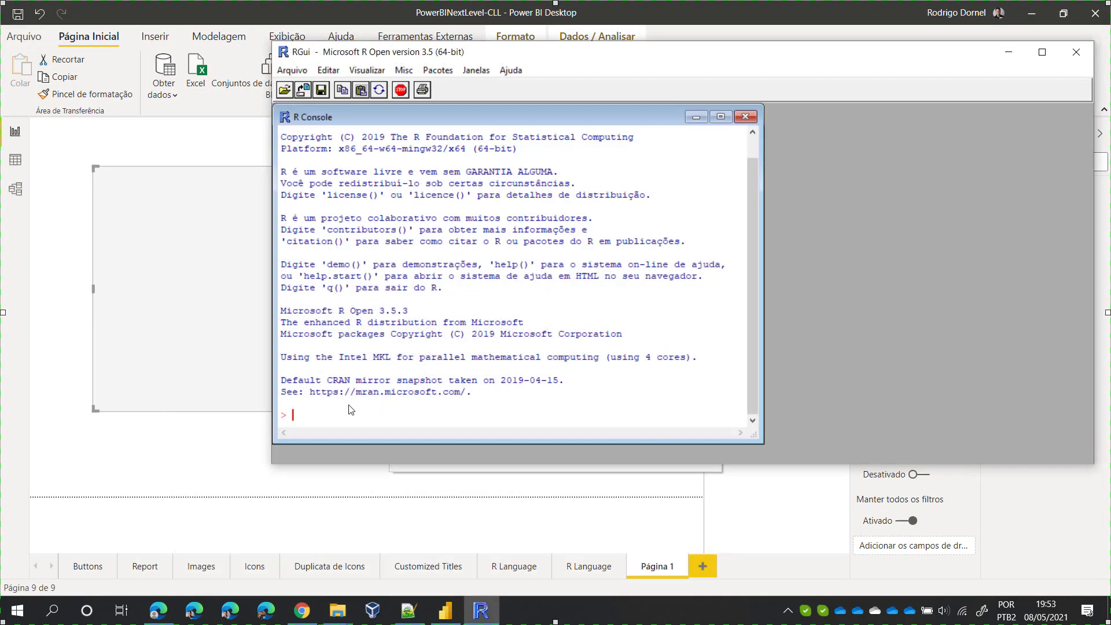
Step: Try to install the XML package with install.packages "XML", keeping the R console beside the error details
type("install.packages \"\"")
key("Left")
left_click_drag(599, 58, 920, 93)
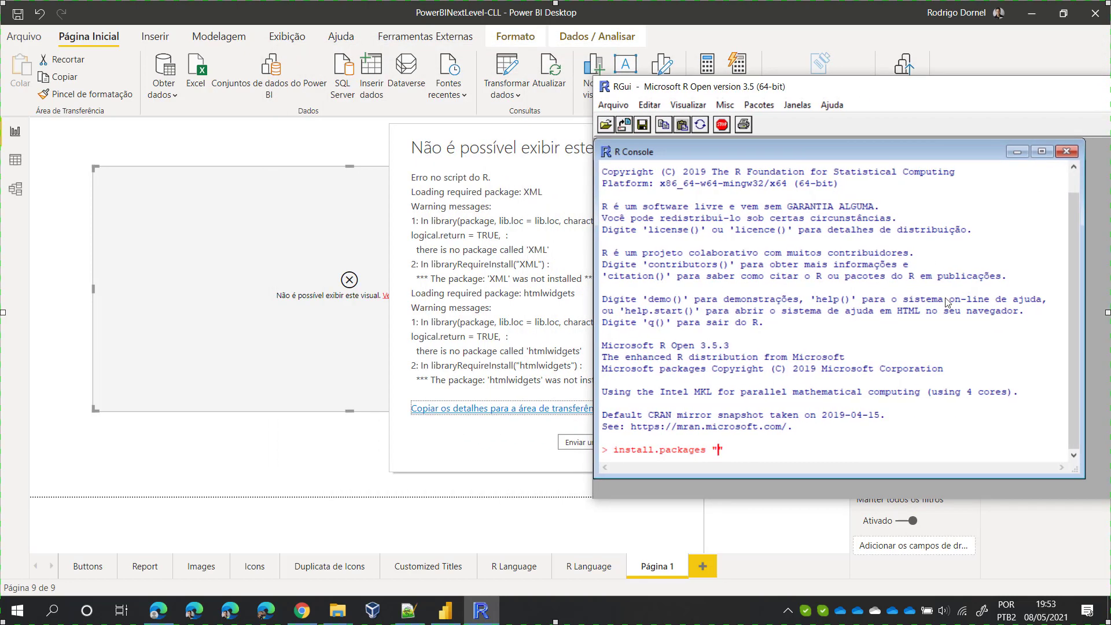
type("XML")
key("Return")
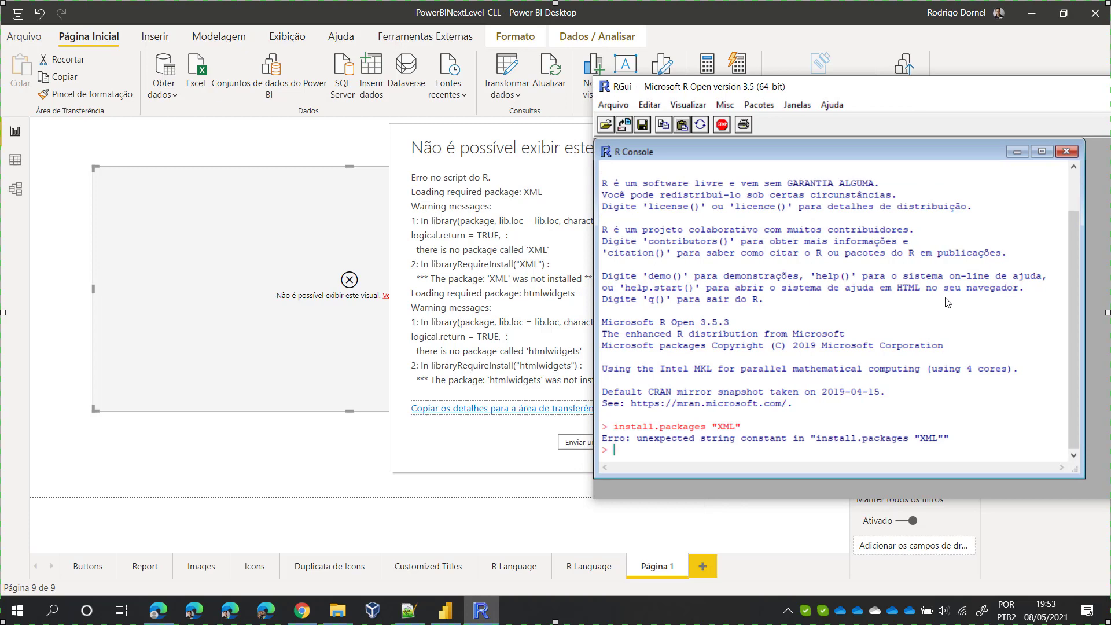
Step: Add parentheses around the package name in the previous command and run install.packages ("XML")
key("Up")
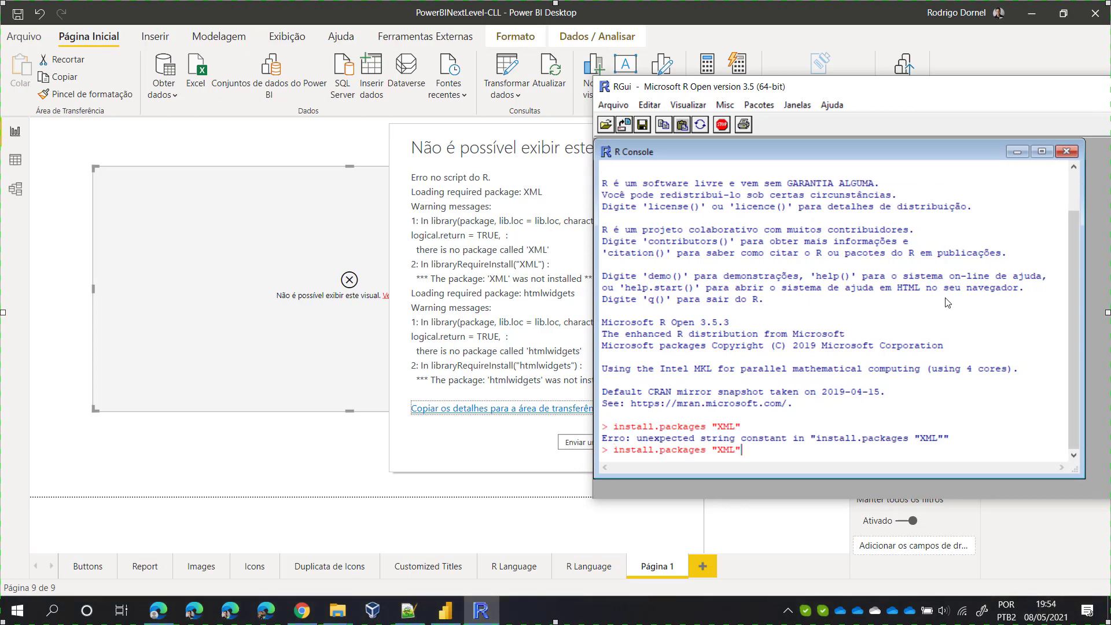
key("Left")
key("Left")
type("(")
key("Right")
key("Right")
key("Right")
key("Right")
type(")")
key("Return")
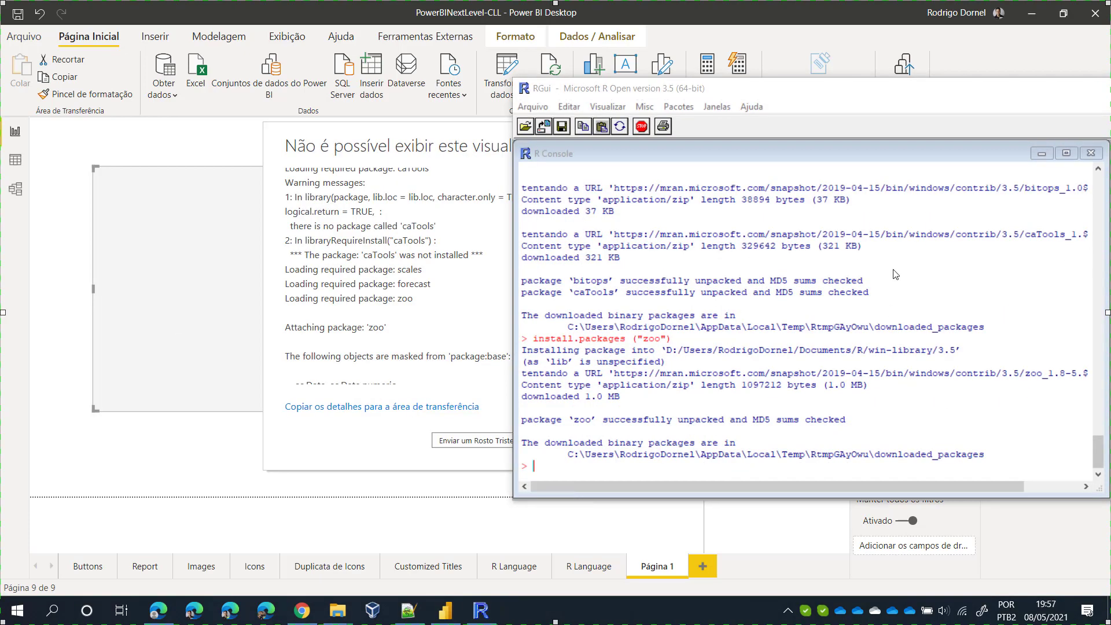
Step: Close the error details and reload the Forecasting visual by removing Search from its value and adding it back
scroll(728, 300, "up", 3)
scroll(728, 301, "down", 3)
left_click(482, 385)
left_click(552, 440)
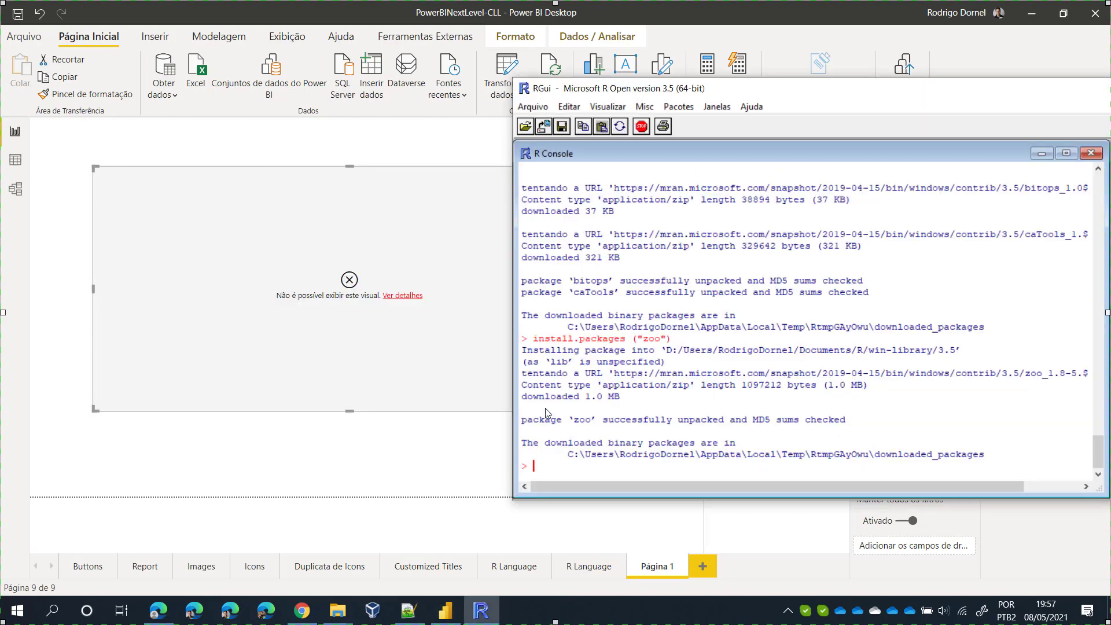
left_click(476, 330)
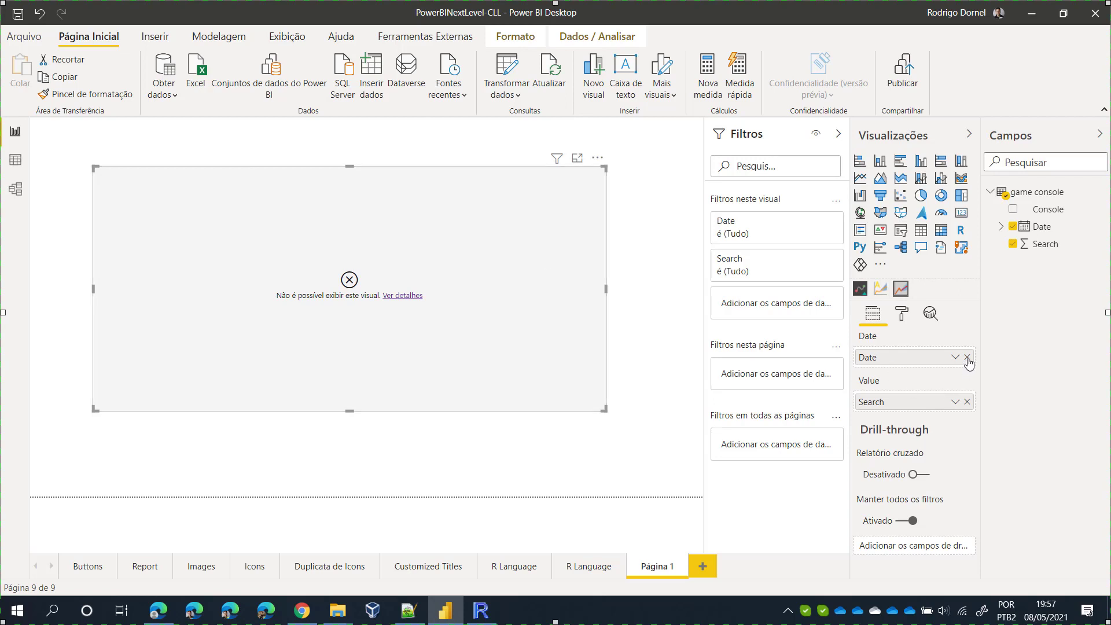
left_click(966, 402)
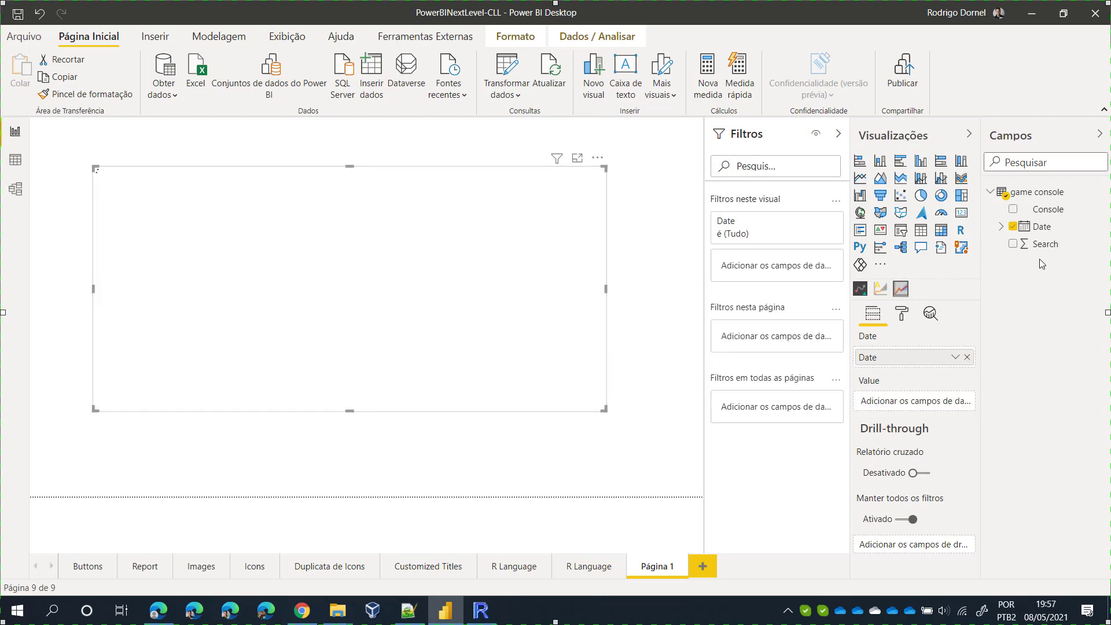
left_click(1014, 244)
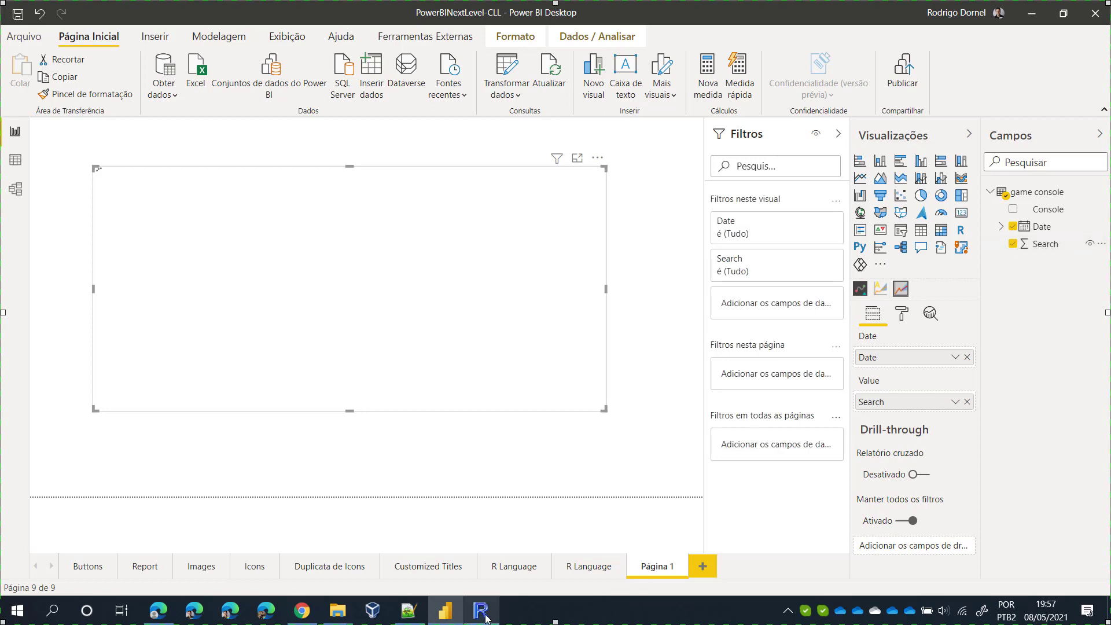
mouse_move(485, 617)
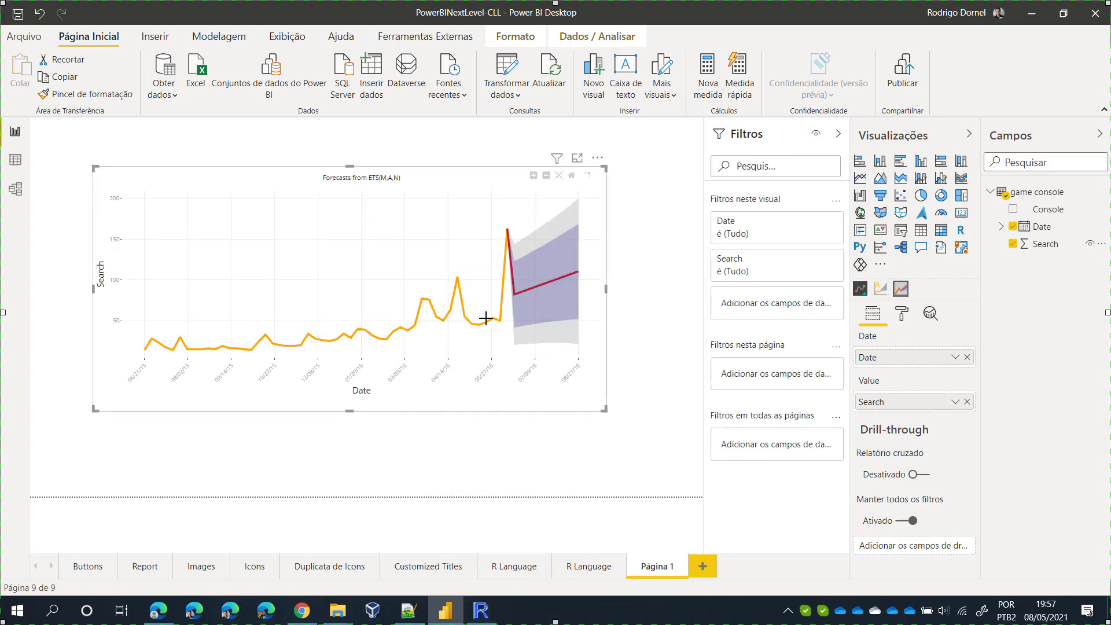
Step: Review the package installation log in the R console, including the plotly, shiny and caTools entries
left_click(481, 610)
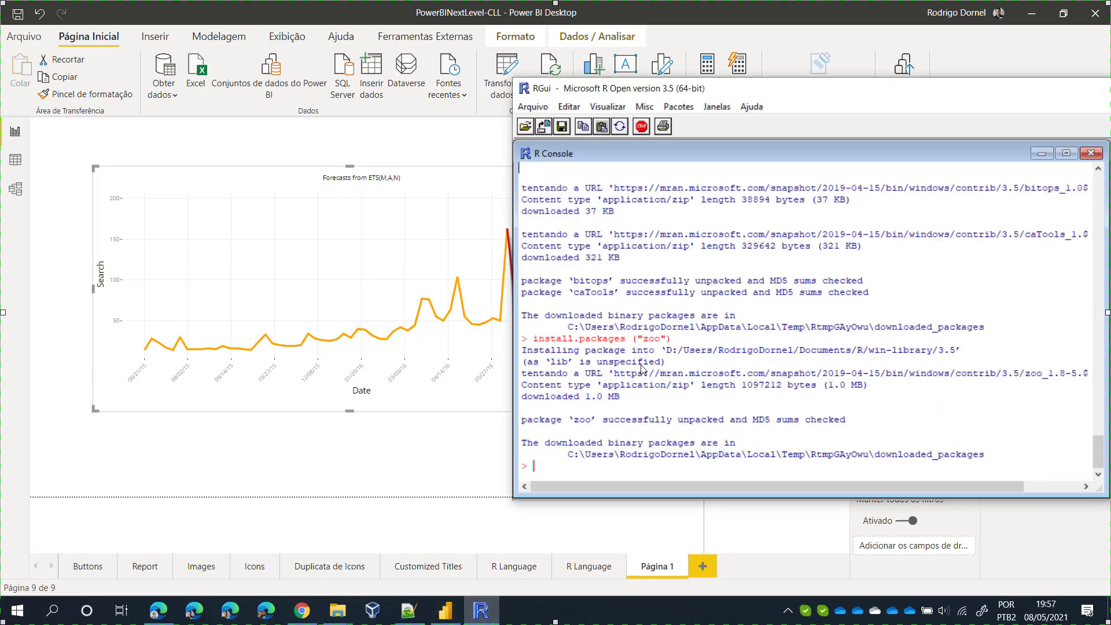
scroll(641, 369, "up", 2)
scroll(641, 368, "up", 12)
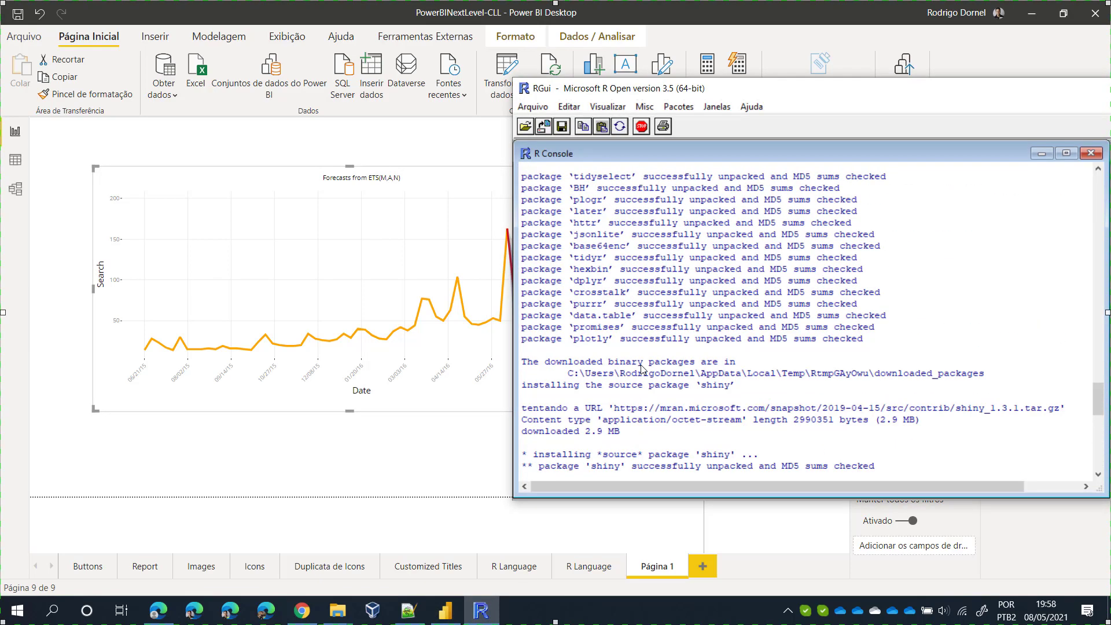
scroll(611, 320, "up", 5)
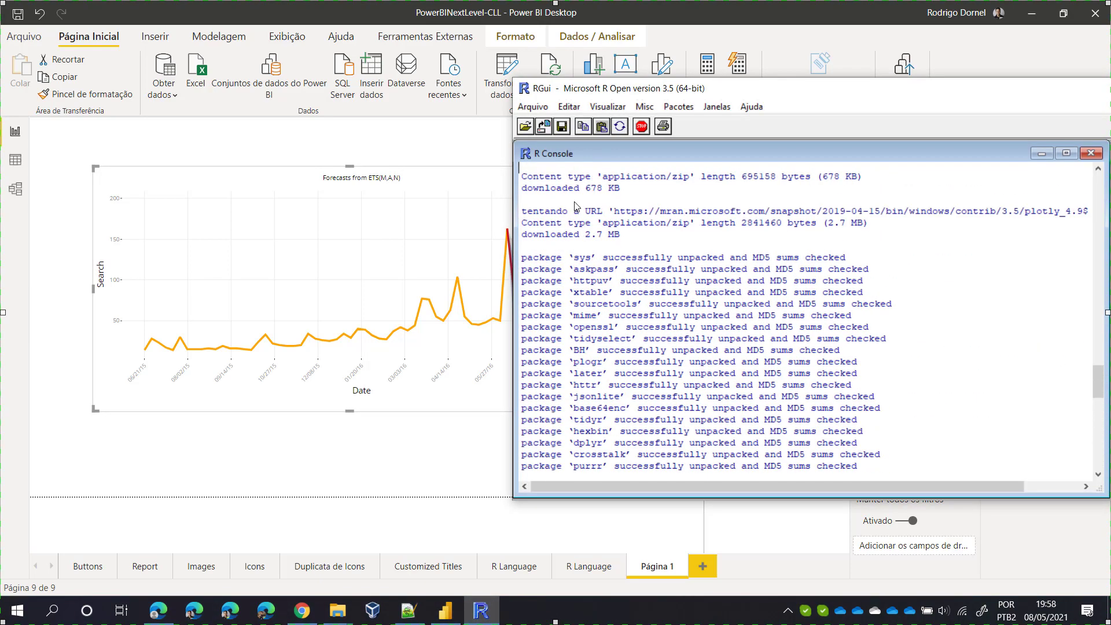
scroll(611, 320, "down", 5)
scroll(611, 320, "up", 3)
scroll(611, 319, "down", 10)
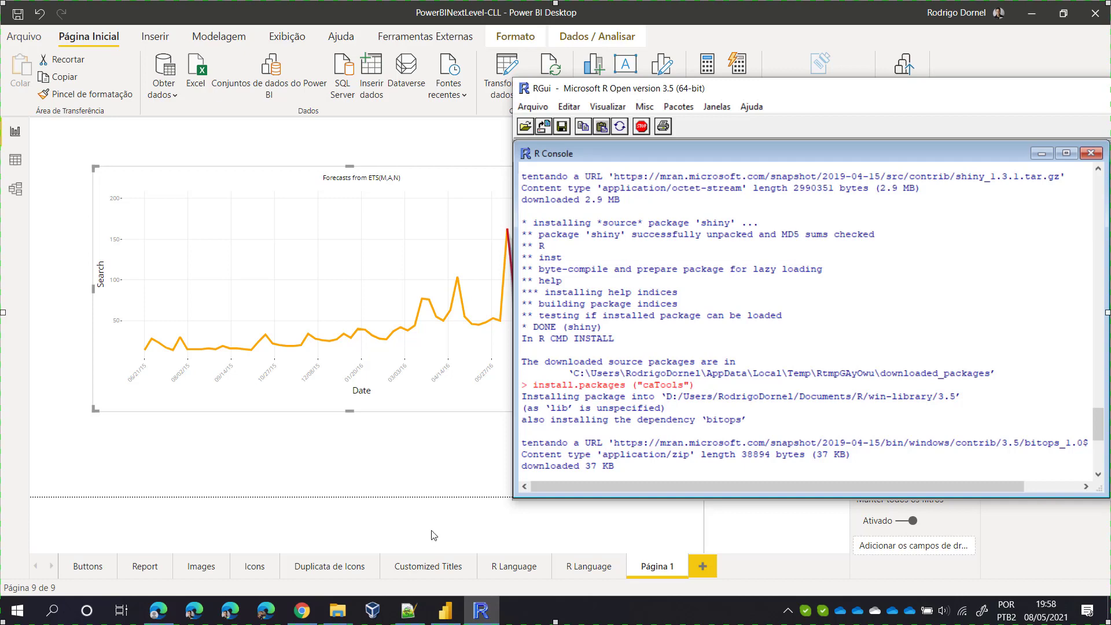
Step: Return to the Power BI report and zoom the forecast chart in on the most recent dates and forecast range
left_click(412, 461)
left_click_drag(359, 215, 574, 361)
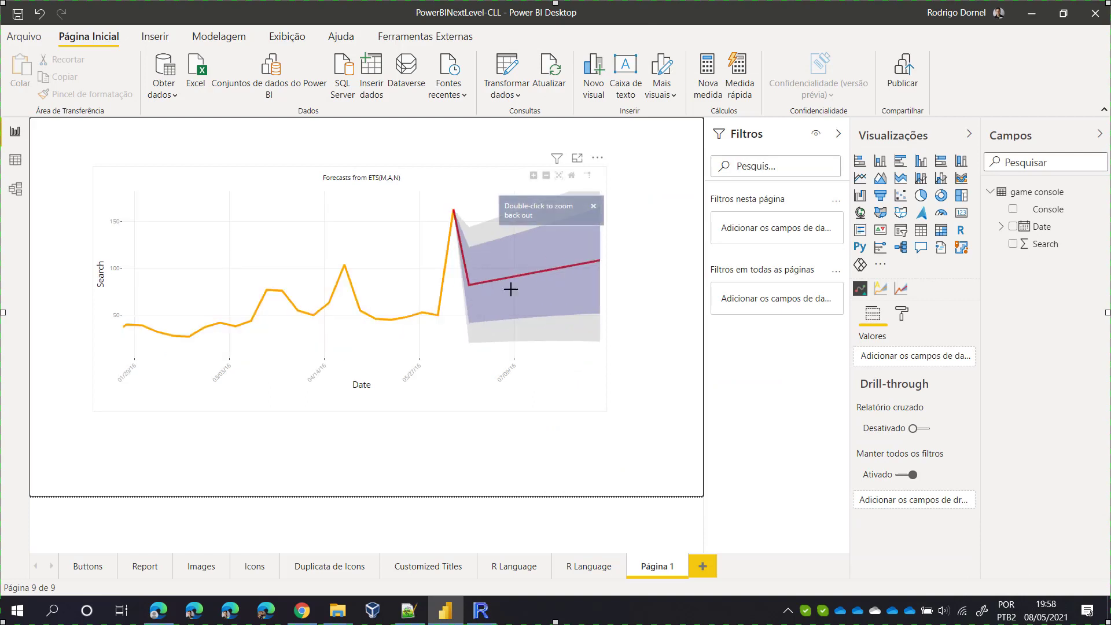
mouse_move(566, 314)
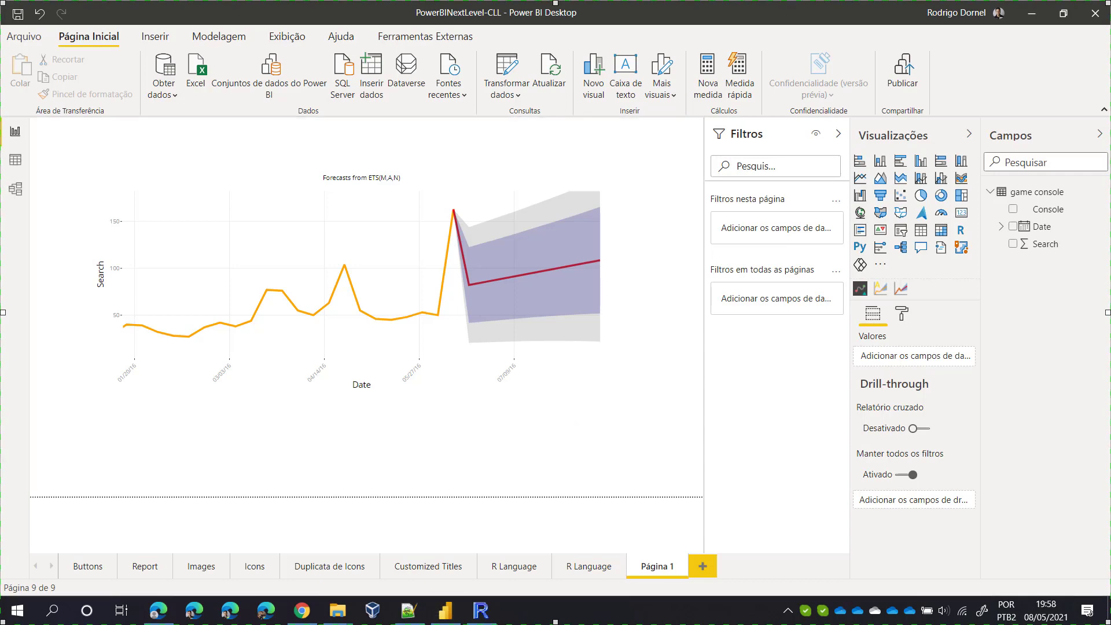
Step: Switch to the PowerPoint slide show, swap presenter view for the full-screen slide, and advance to the closing Thank you! slide
key("alt+Tab")
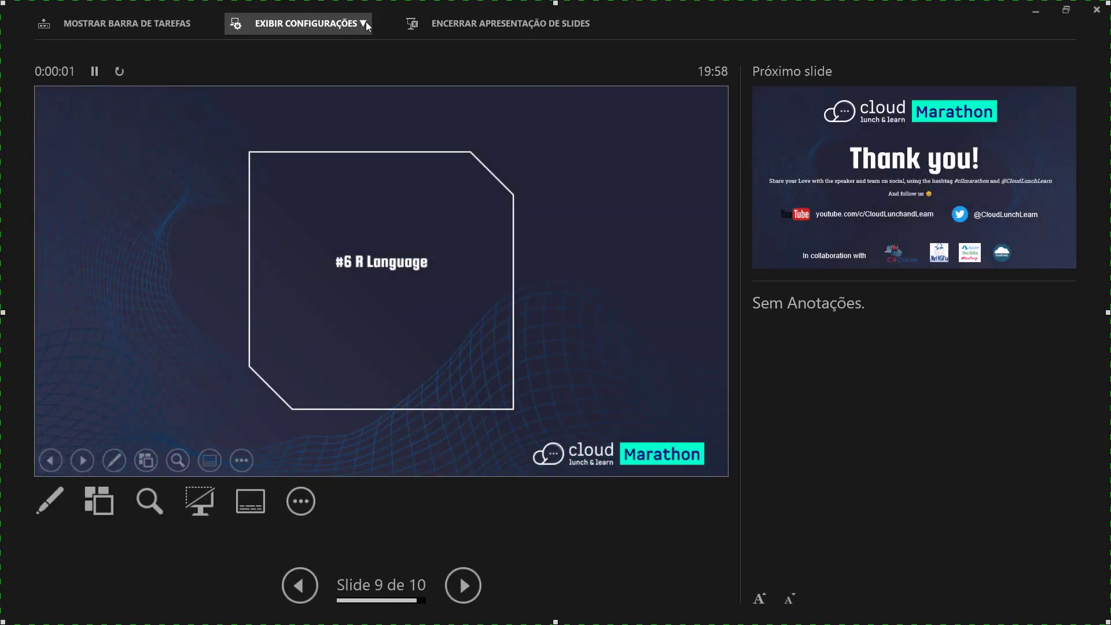
left_click(365, 22)
left_click(338, 50)
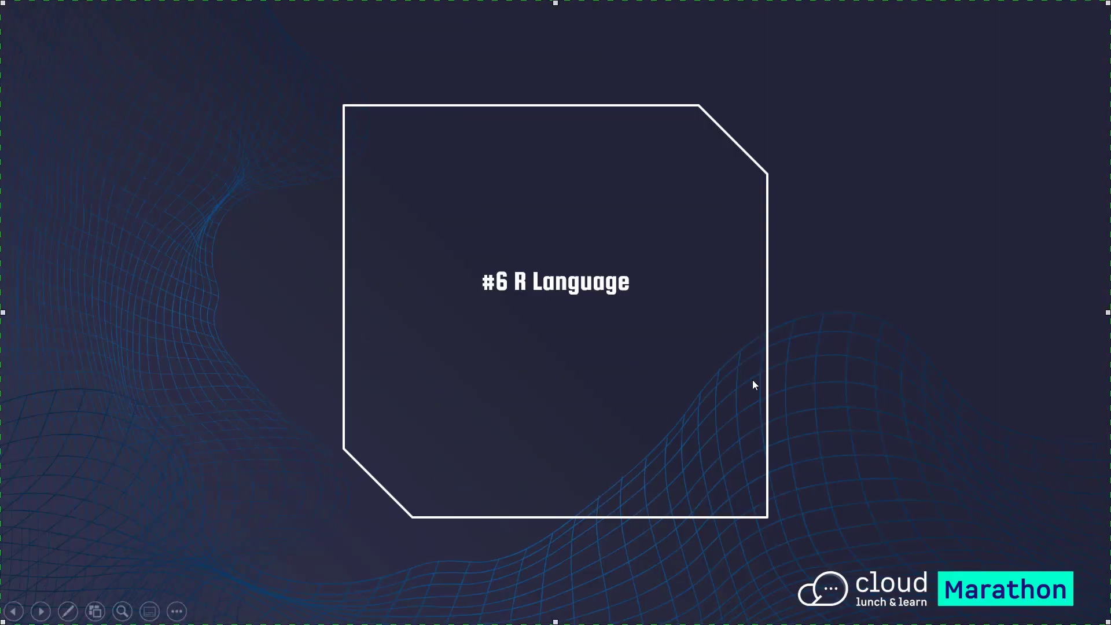
key("Right")
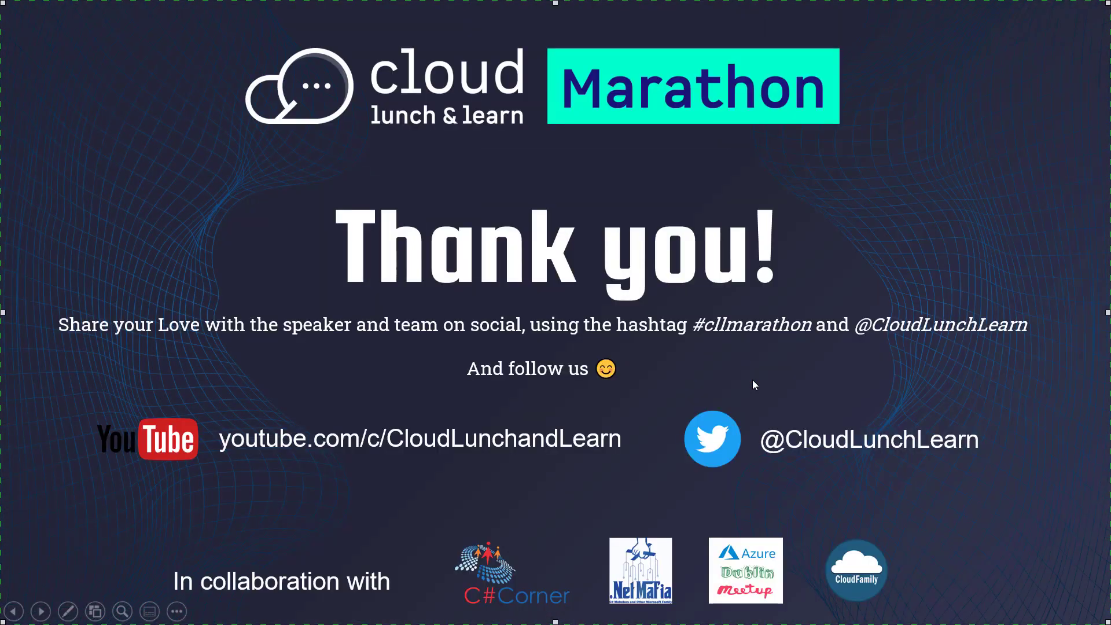